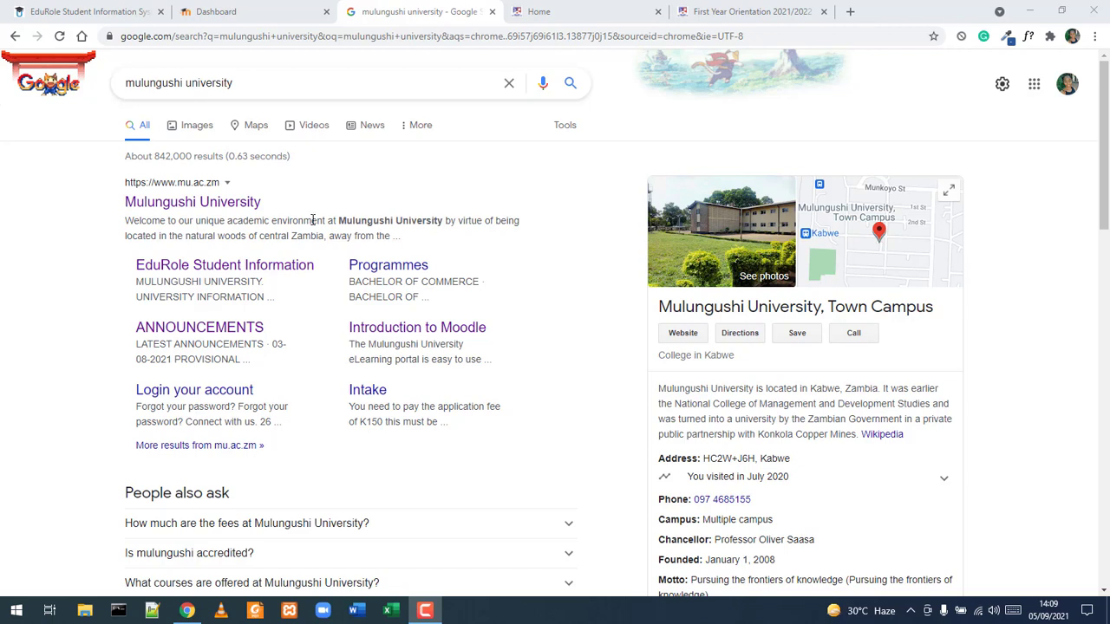
Rerun the Google search for 'mulungushi university' so mu.ac.zm tops the results.
left_click_drag(254, 83, 122, 83)
left_click(43, 240)
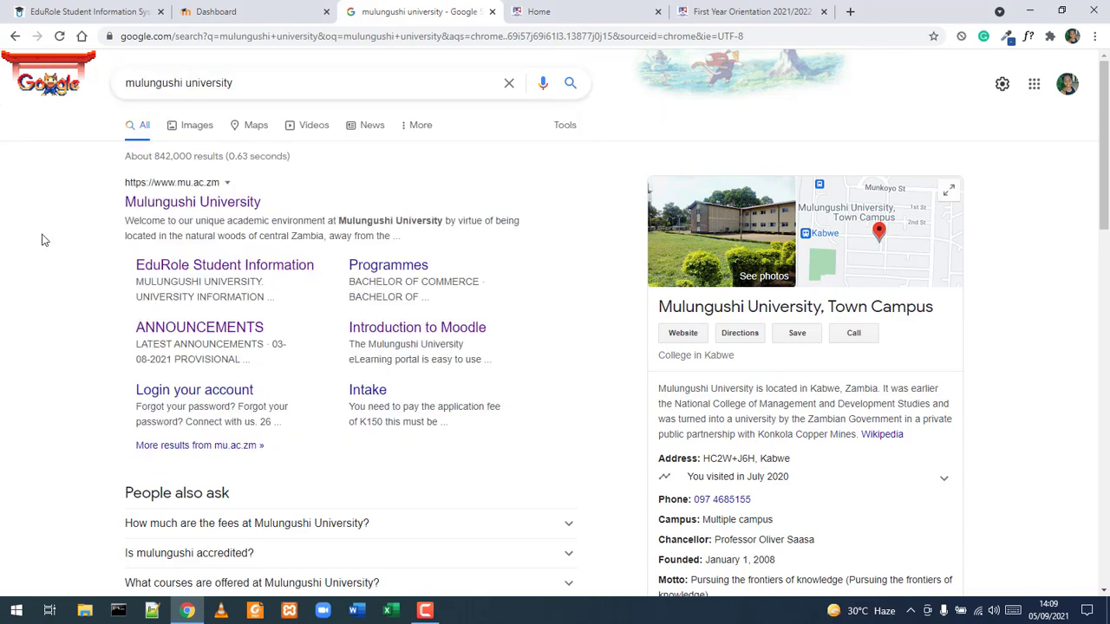
left_click(571, 85)
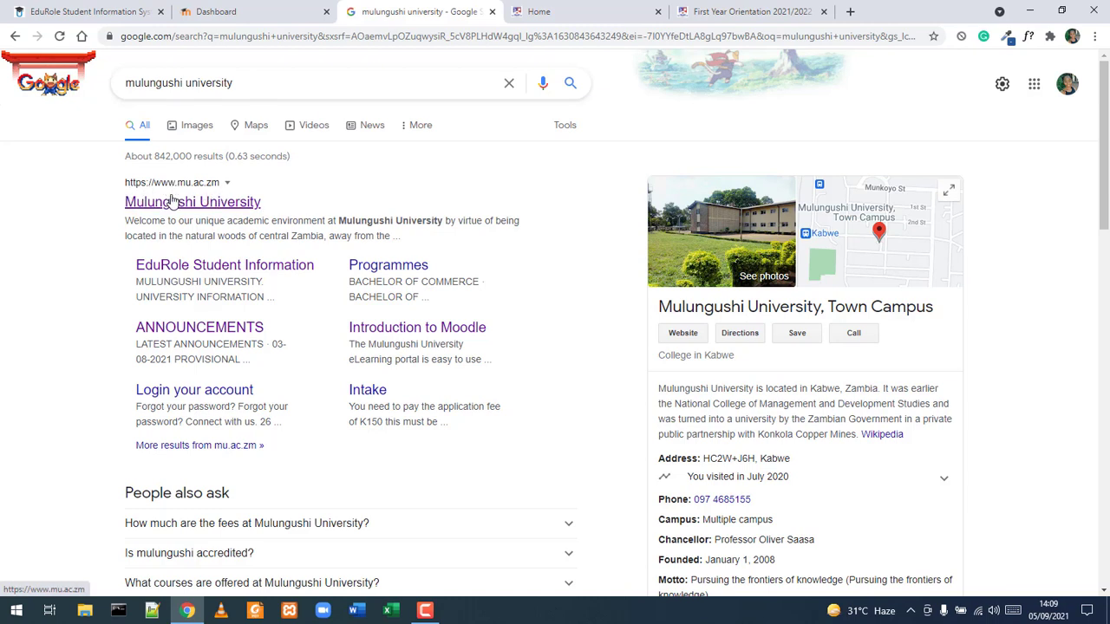
Show the mu.ac.zm homepage and look over its HOME, ABOUT US and PARTNERS menus.
left_click(570, 9)
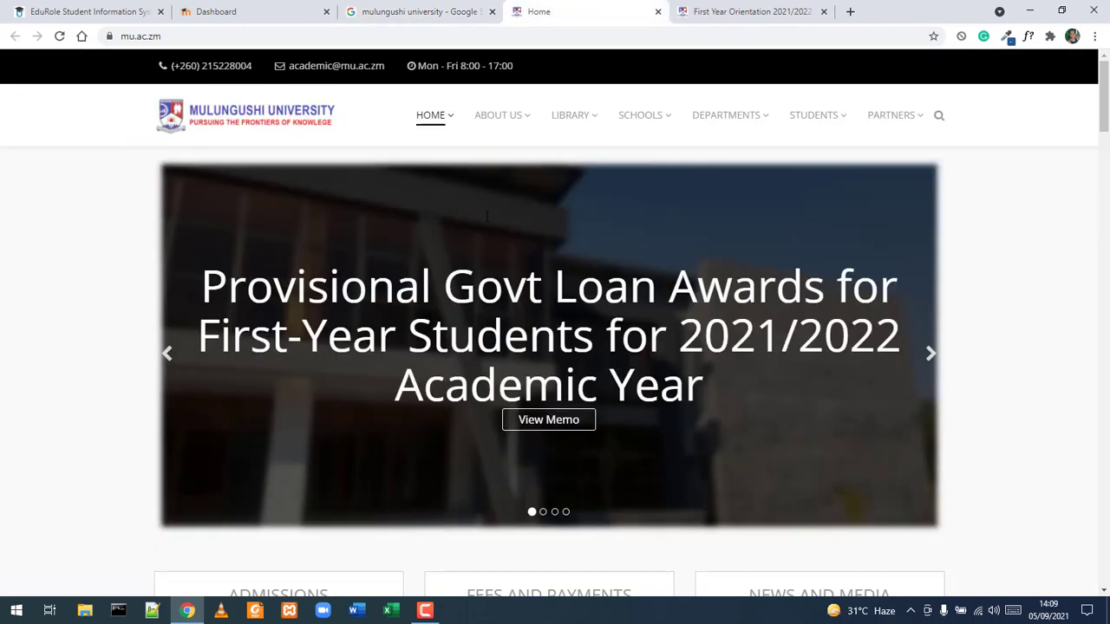
mouse_move(448, 167)
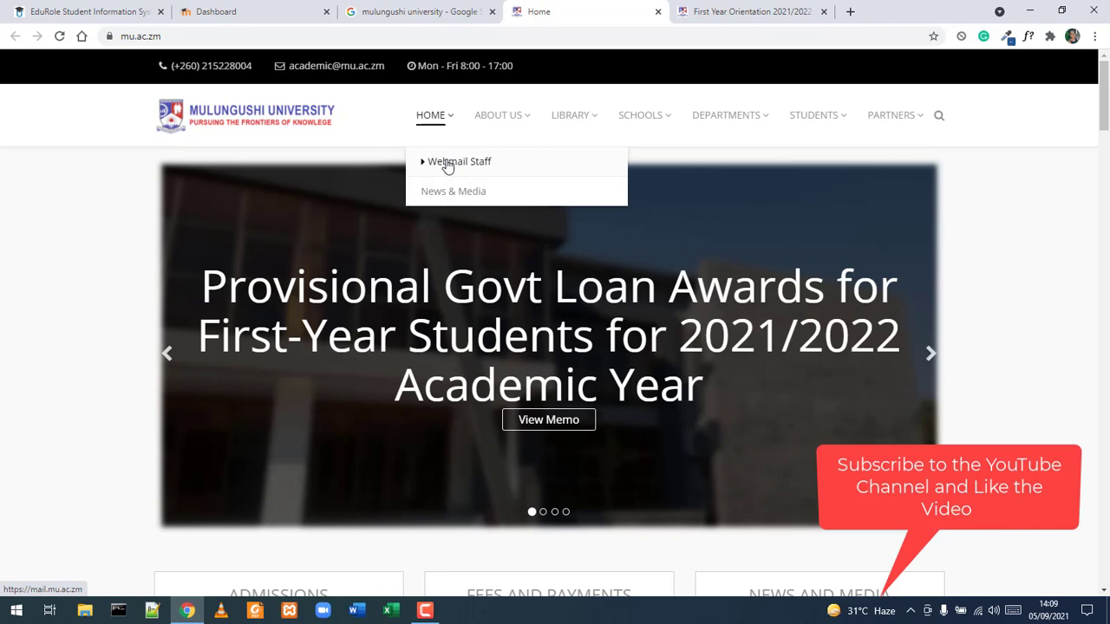
mouse_move(510, 119)
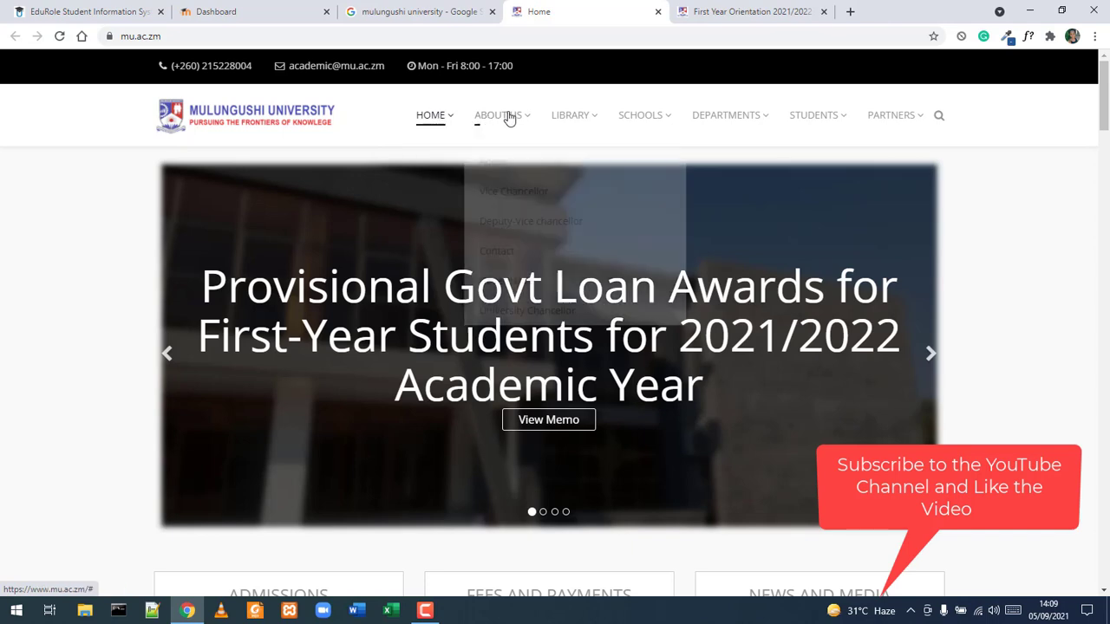
mouse_move(902, 119)
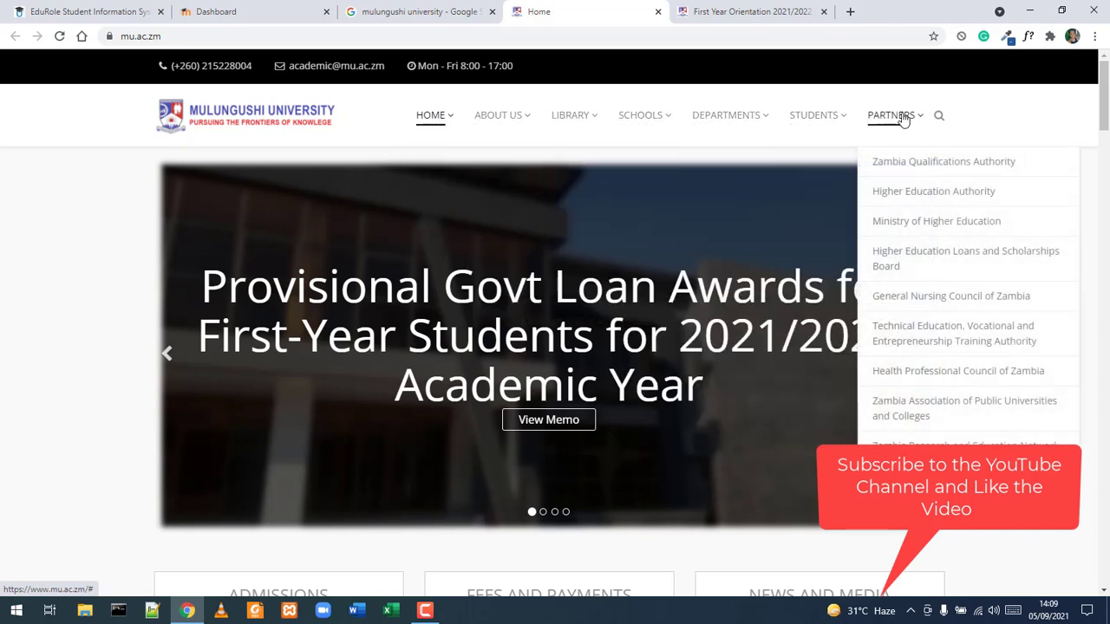
mouse_move(440, 119)
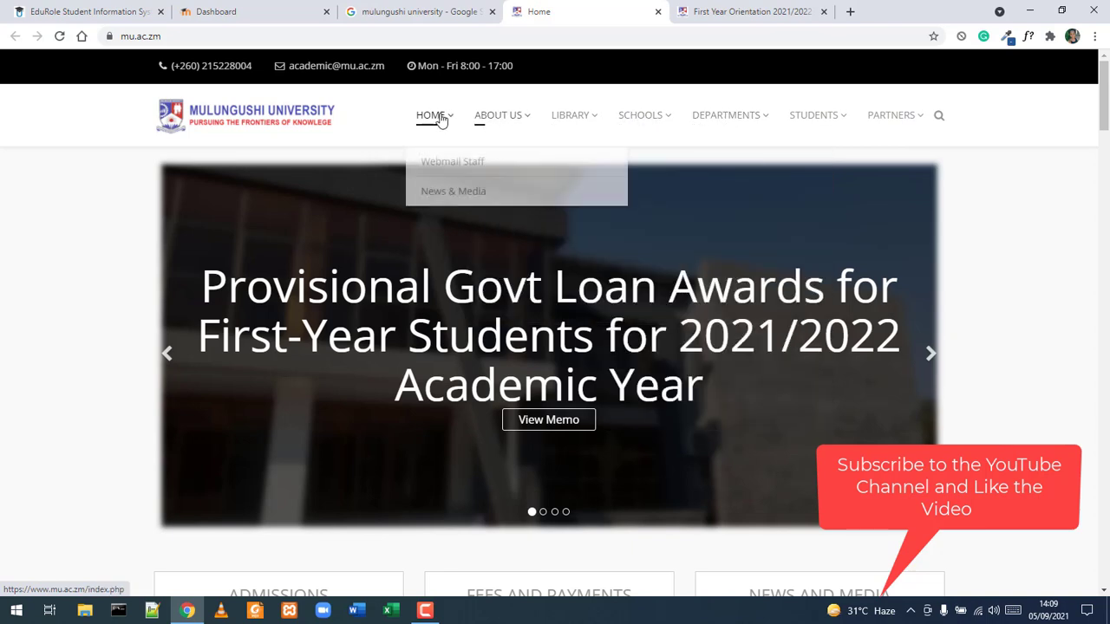
scroll(59, 382, "down", 1)
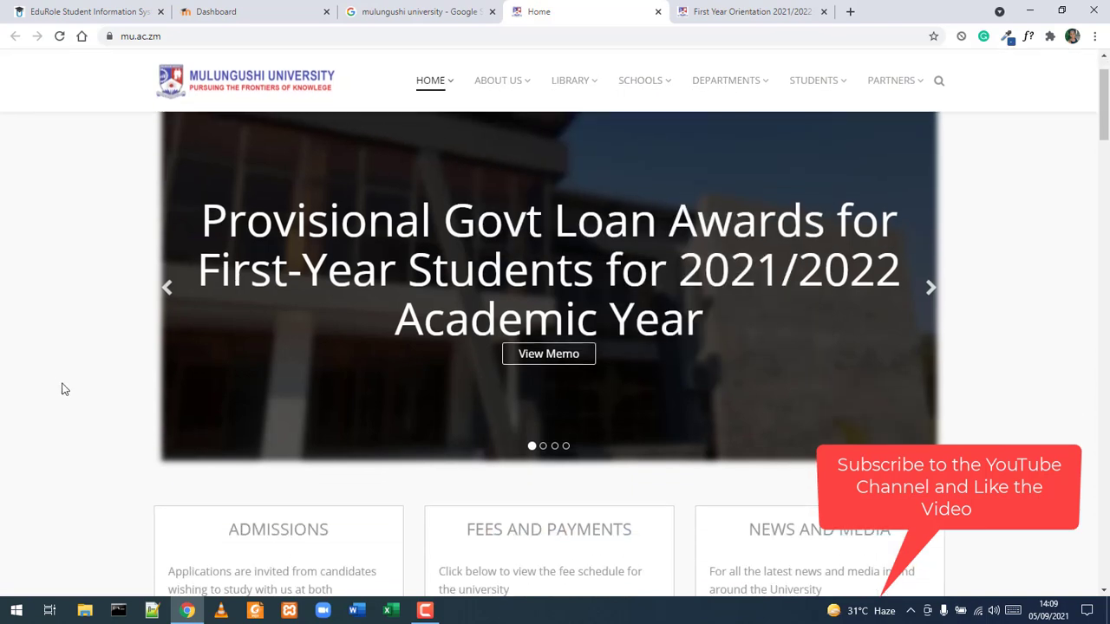
scroll(62, 389, "down", 1)
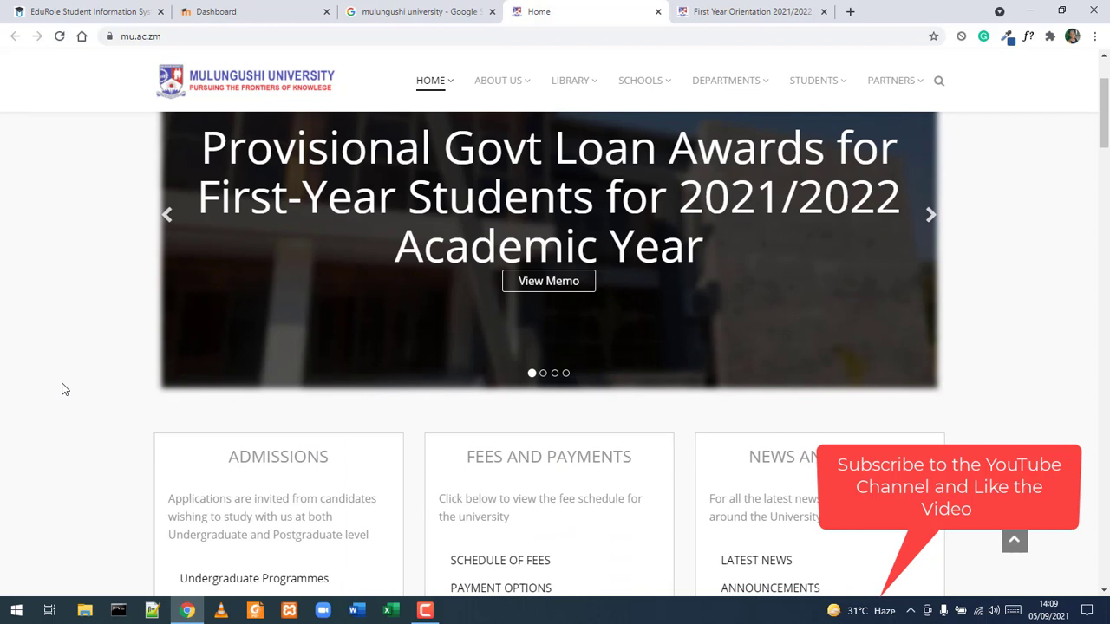
scroll(62, 389, "down", 2)
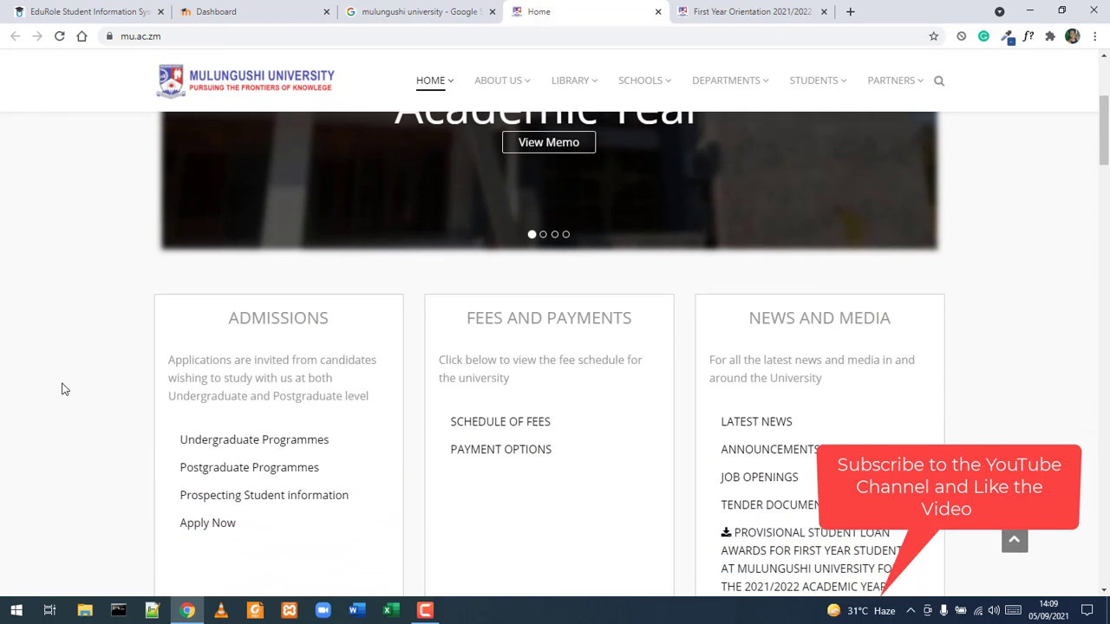
scroll(61, 389, "down", 2)
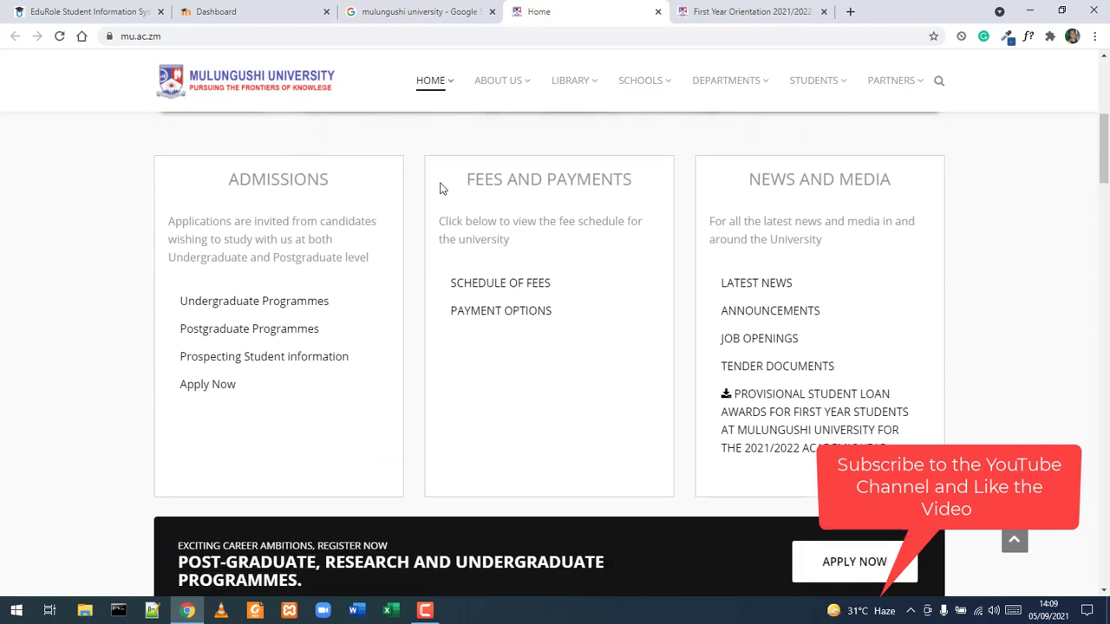
left_click_drag(462, 179, 635, 176)
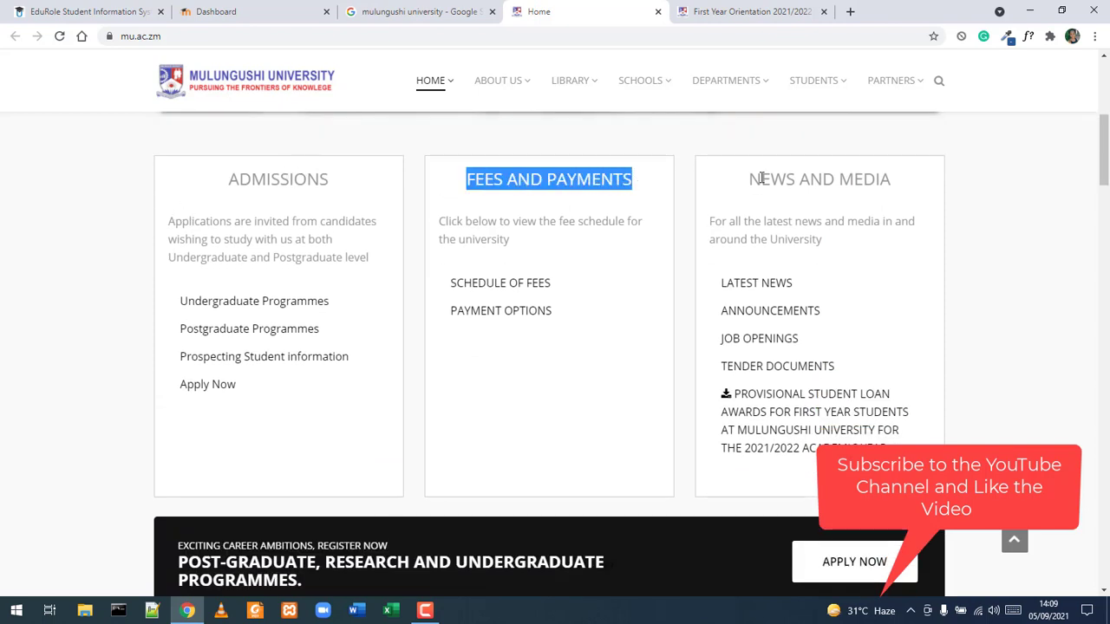
left_click_drag(761, 179, 895, 179)
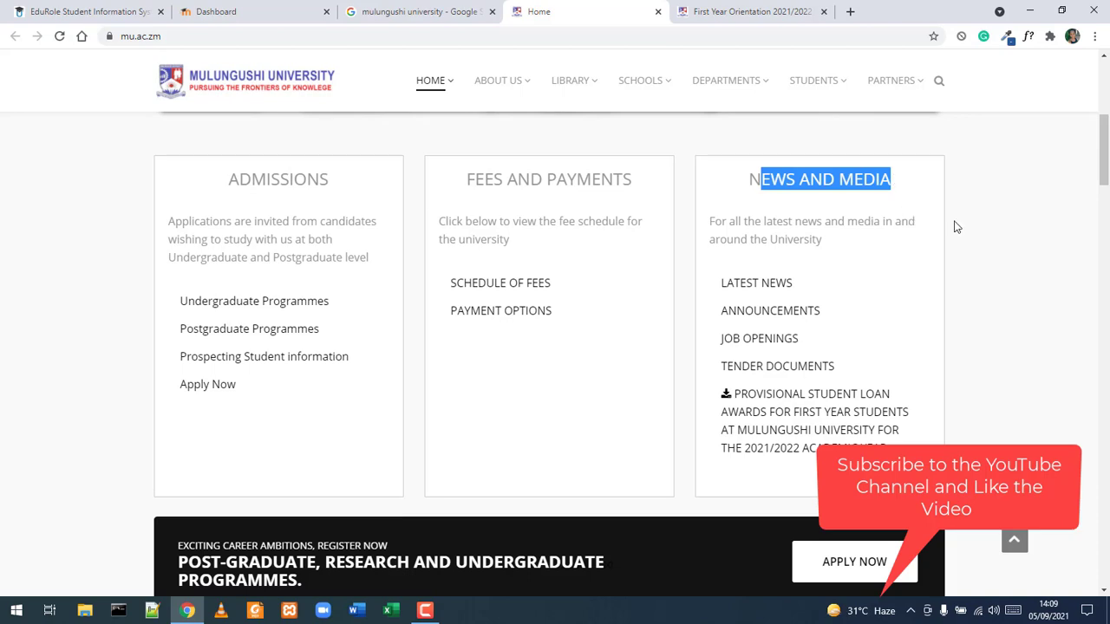
scroll(954, 225, "down", 1)
scroll(957, 227, "up", 5)
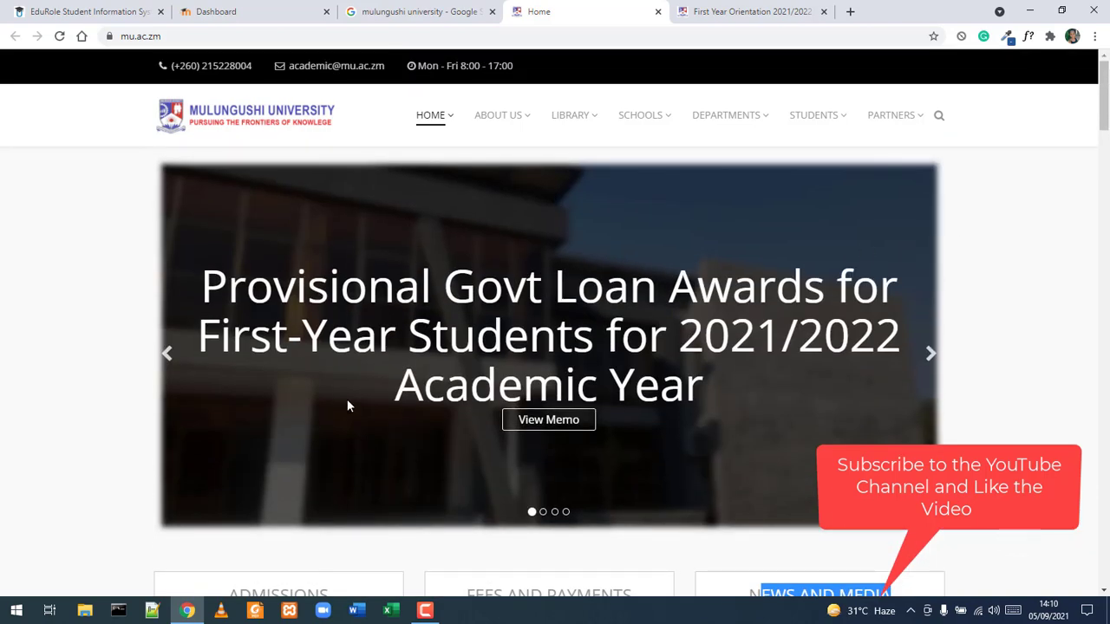
scroll(602, 318, "down", 5)
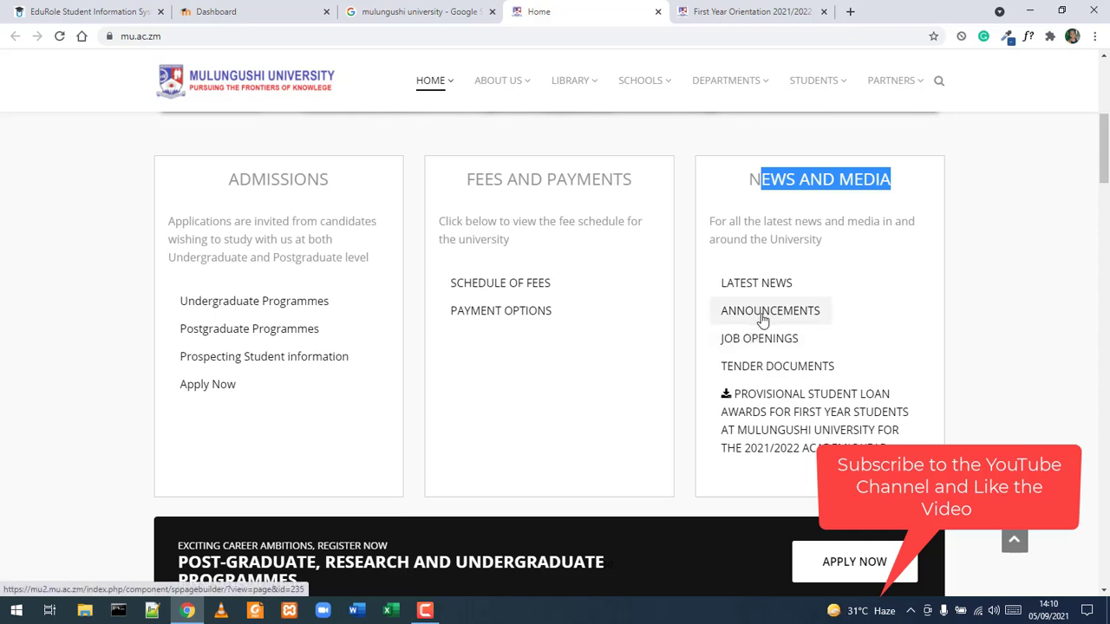
middle_click(763, 321)
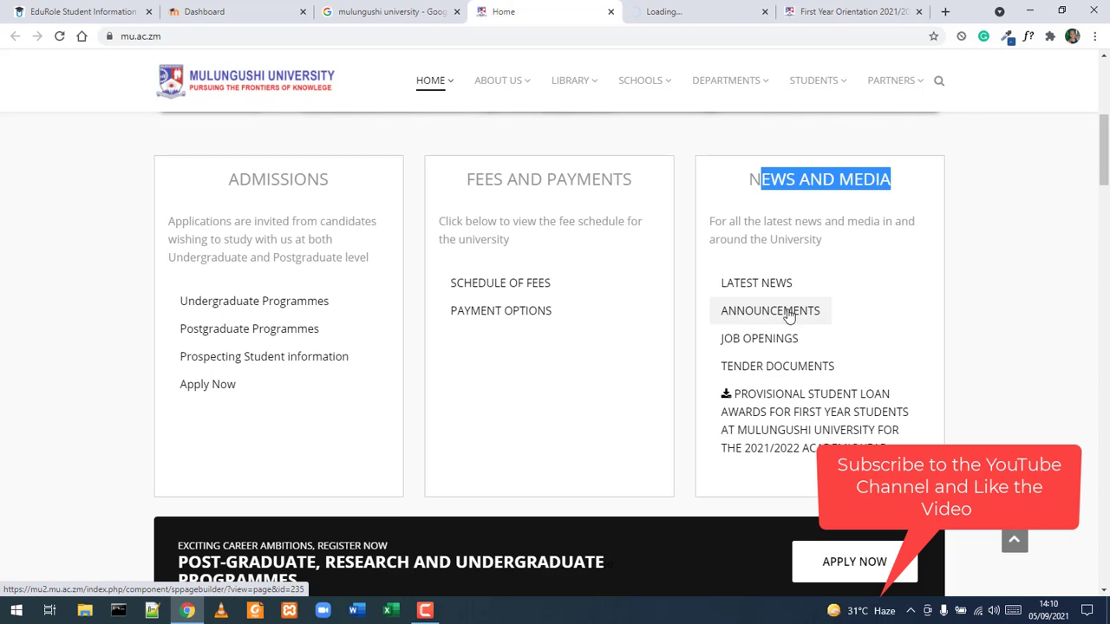
scroll(823, 323, "down", 3)
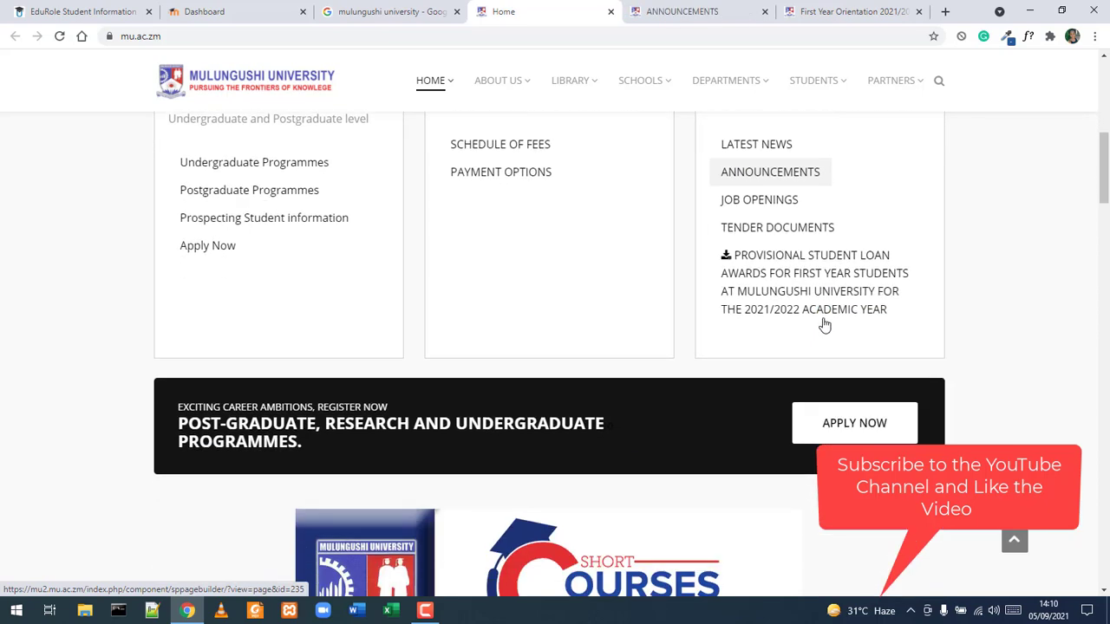
scroll(825, 325, "down", 3)
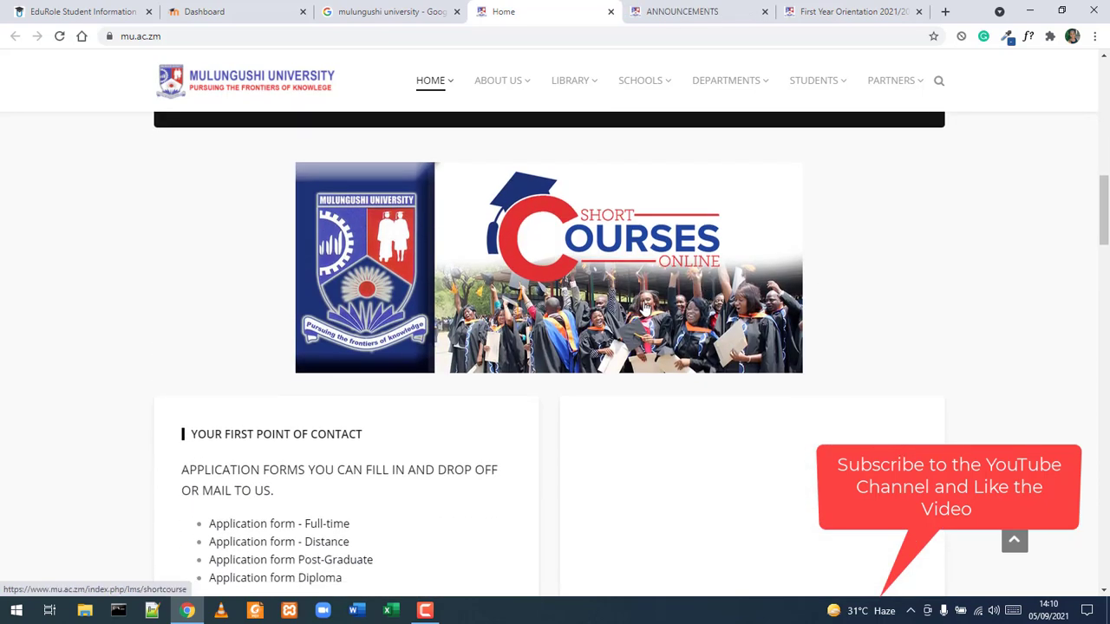
scroll(645, 307, "down", 2)
scroll(676, 444, "up", 8)
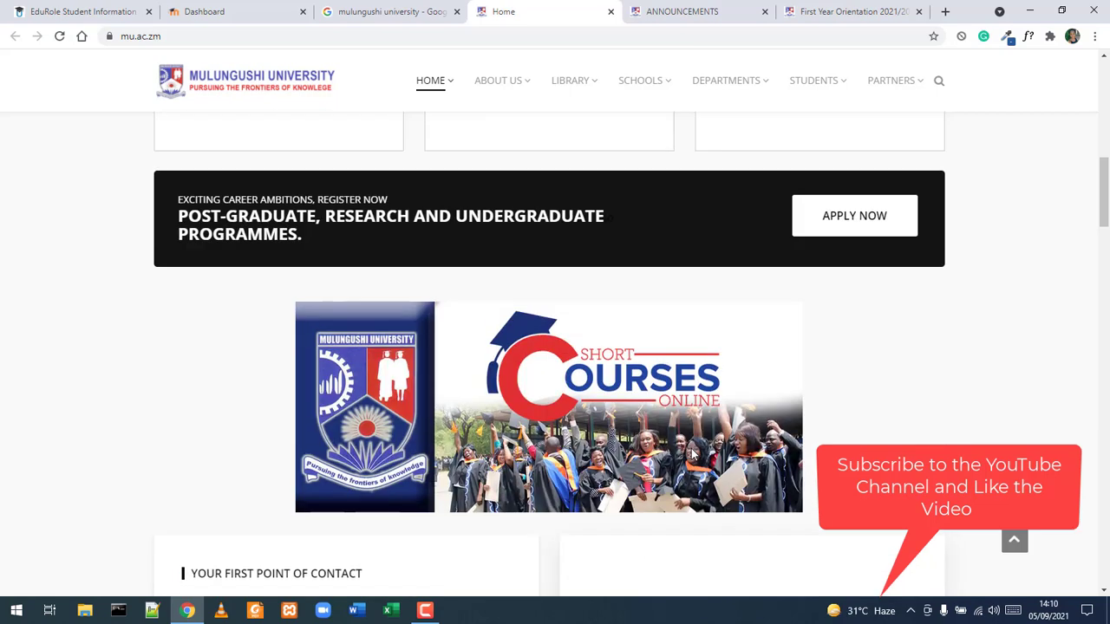
scroll(692, 454, "up", 1)
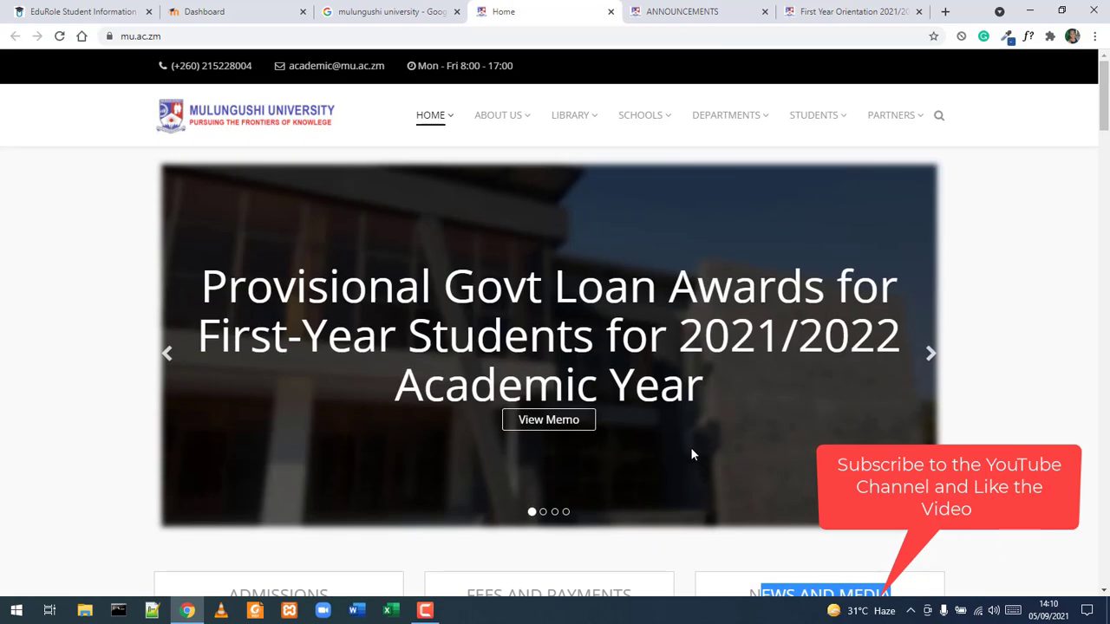
Reveal the STUDENTS dropdown listing the e-learning portal and first-year orientation links.
mouse_move(832, 117)
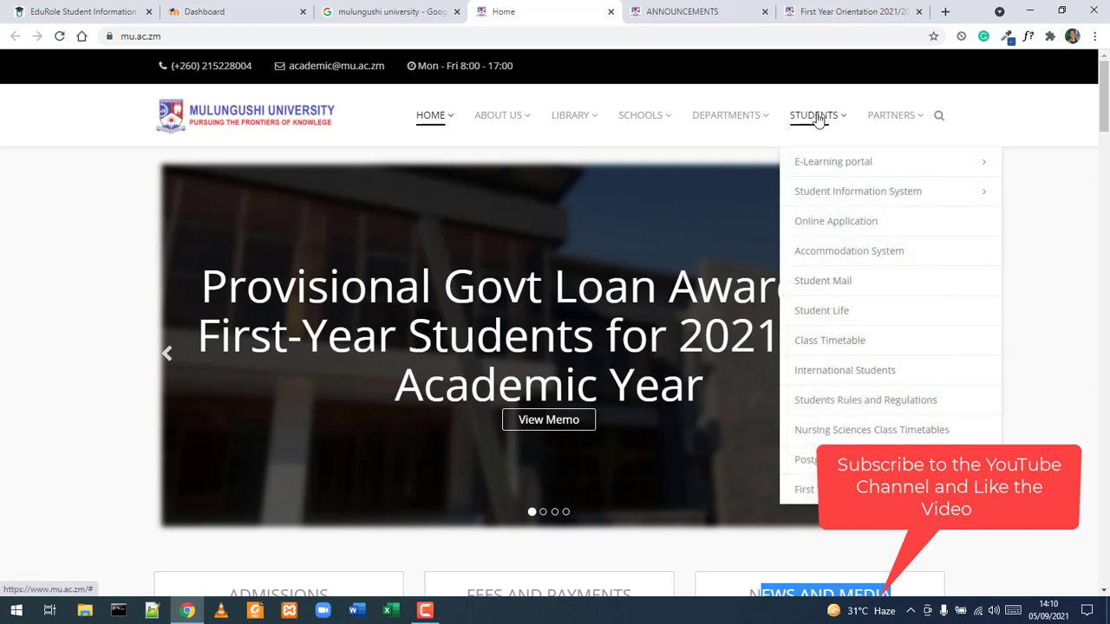
mouse_move(653, 122)
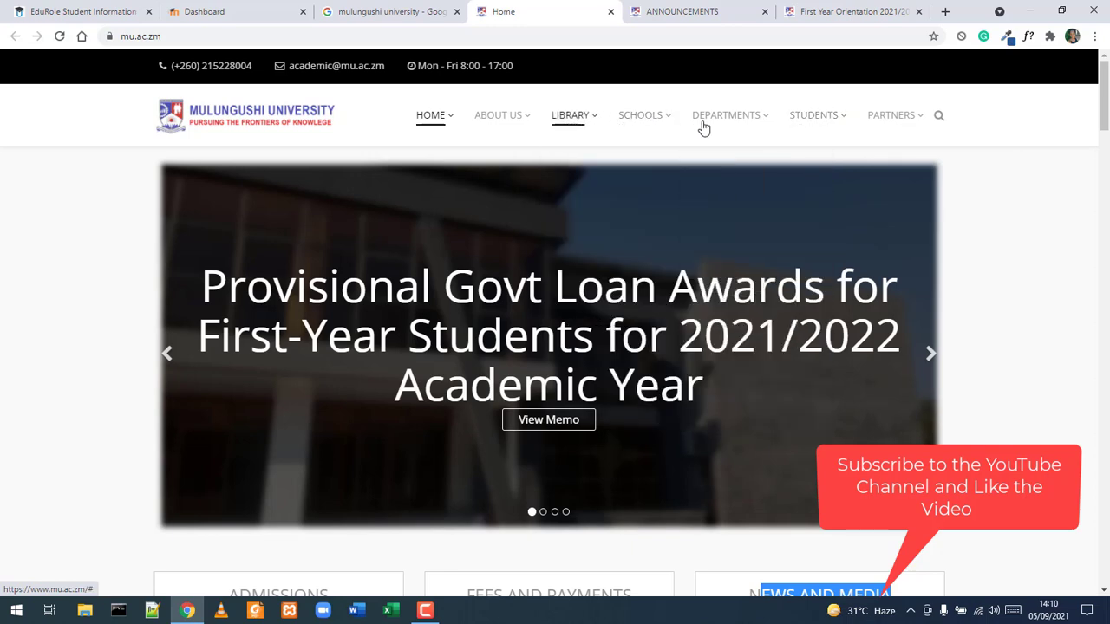
mouse_move(759, 126)
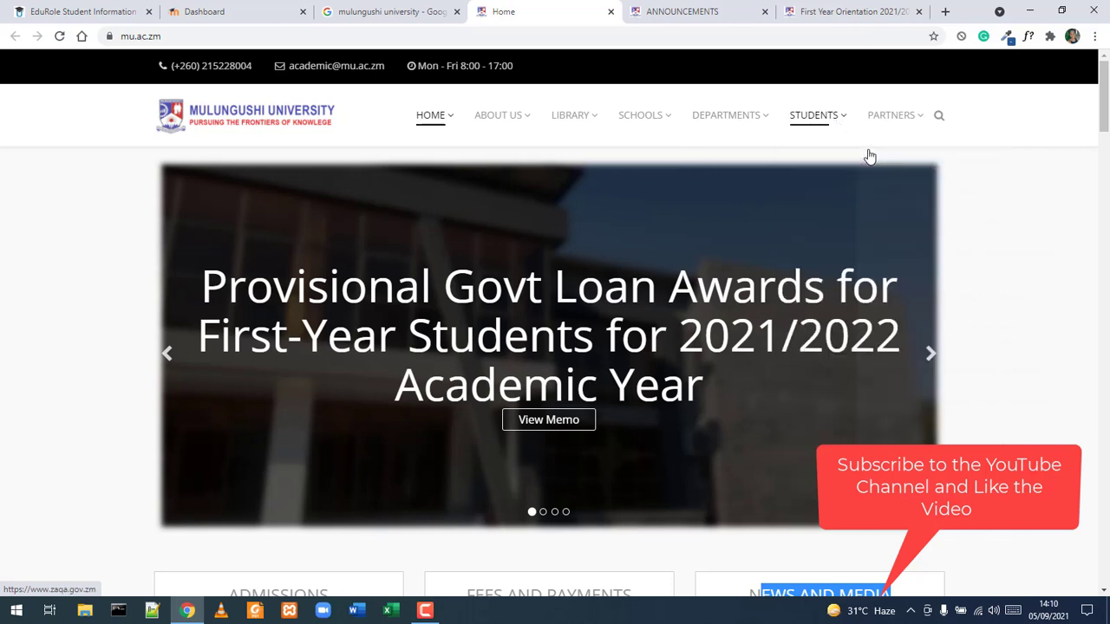
mouse_move(836, 170)
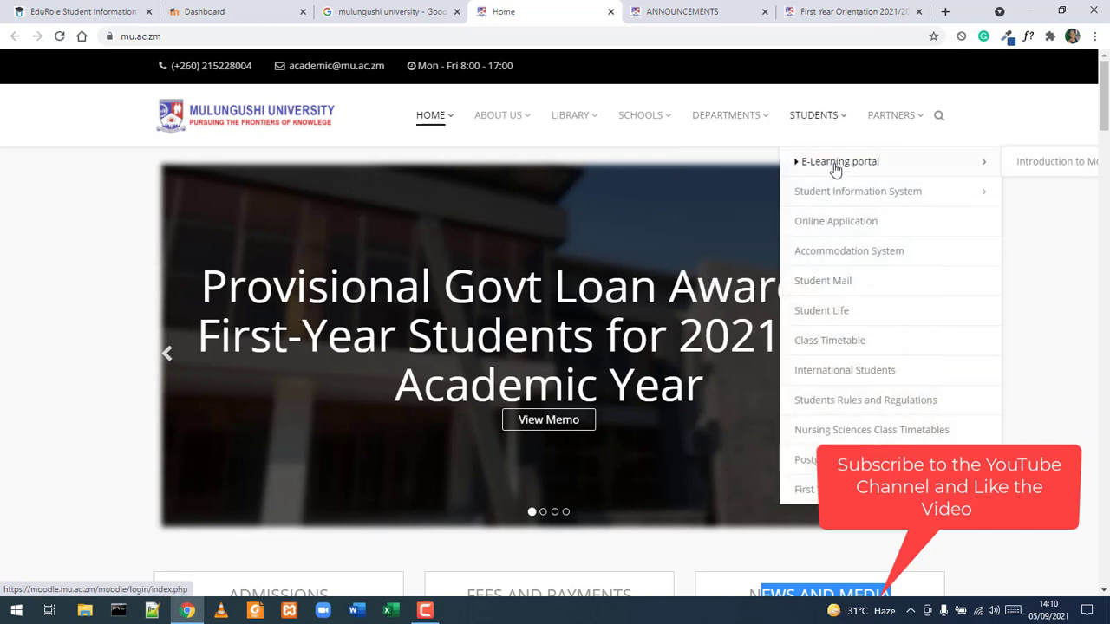
mouse_move(835, 194)
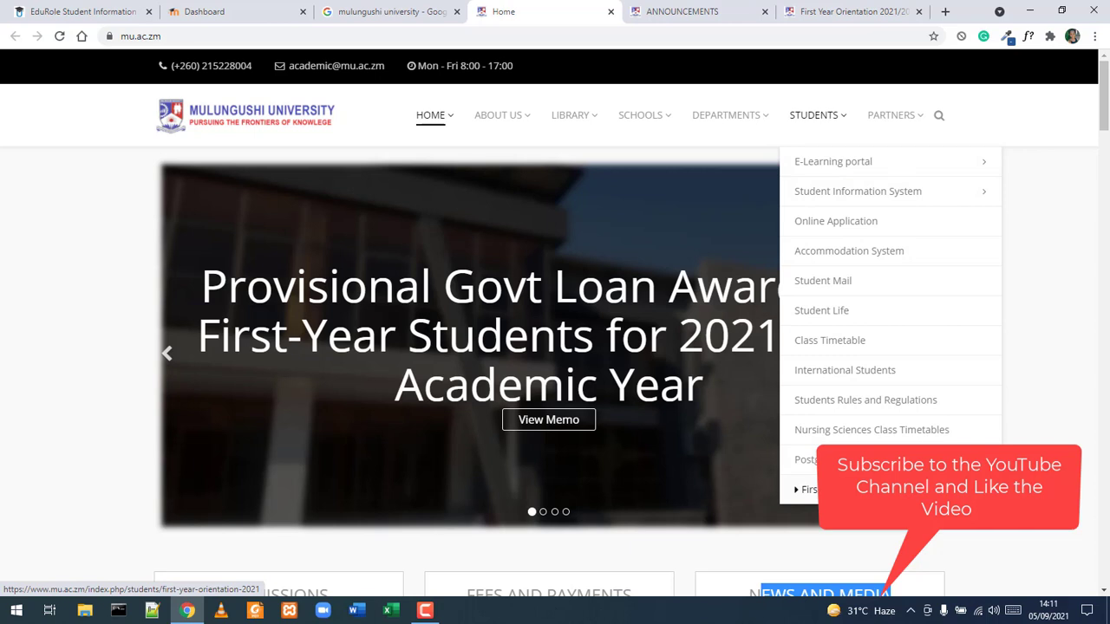
Open the First Year Orientation 2021 page and bring its Getting Started section into view.
left_click(811, 489)
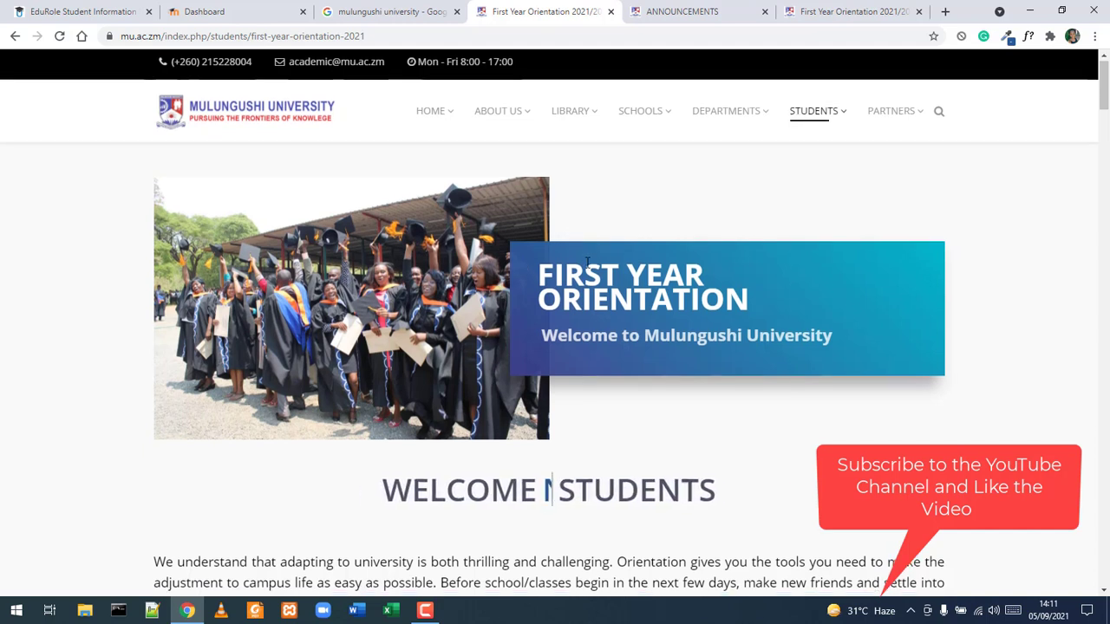
scroll(524, 308, "down", 2)
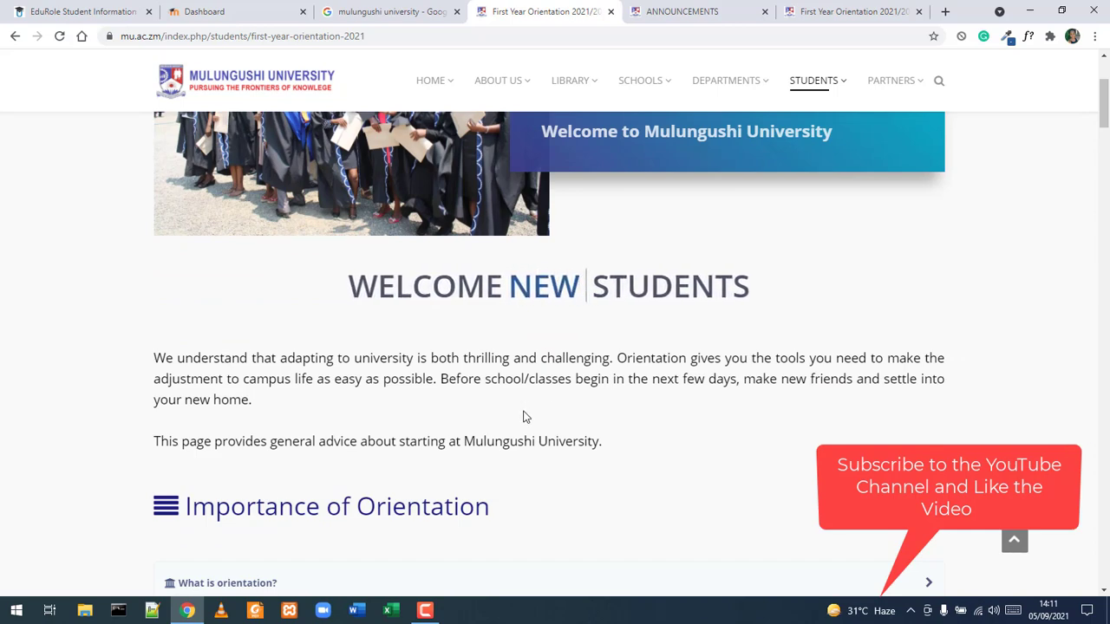
scroll(525, 416, "down", 3)
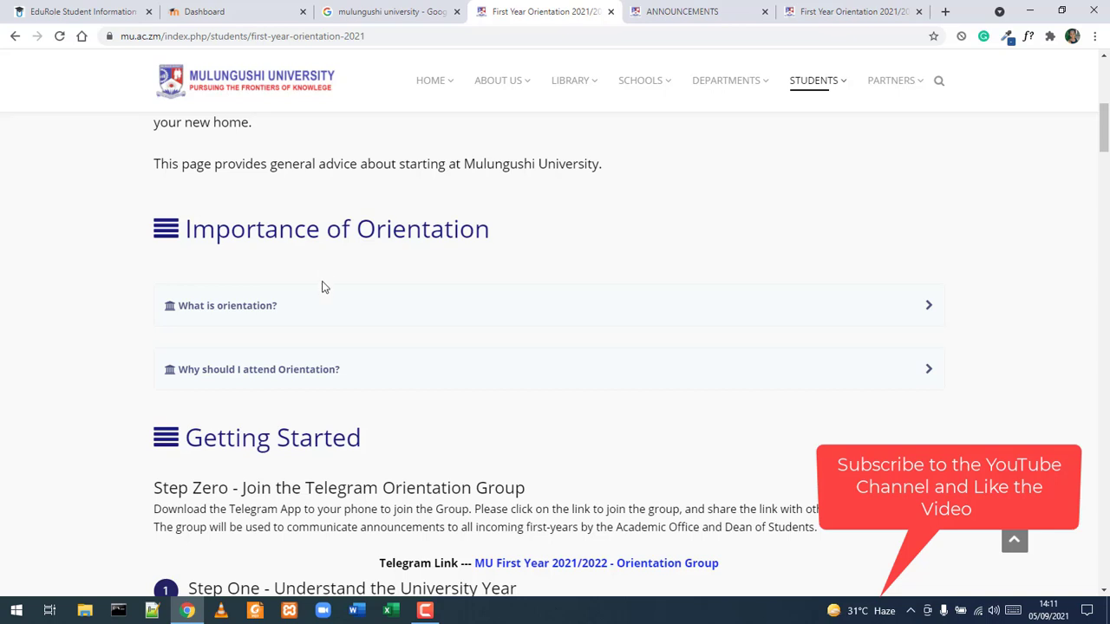
scroll(322, 287, "down", 3)
scroll(322, 287, "up", 1)
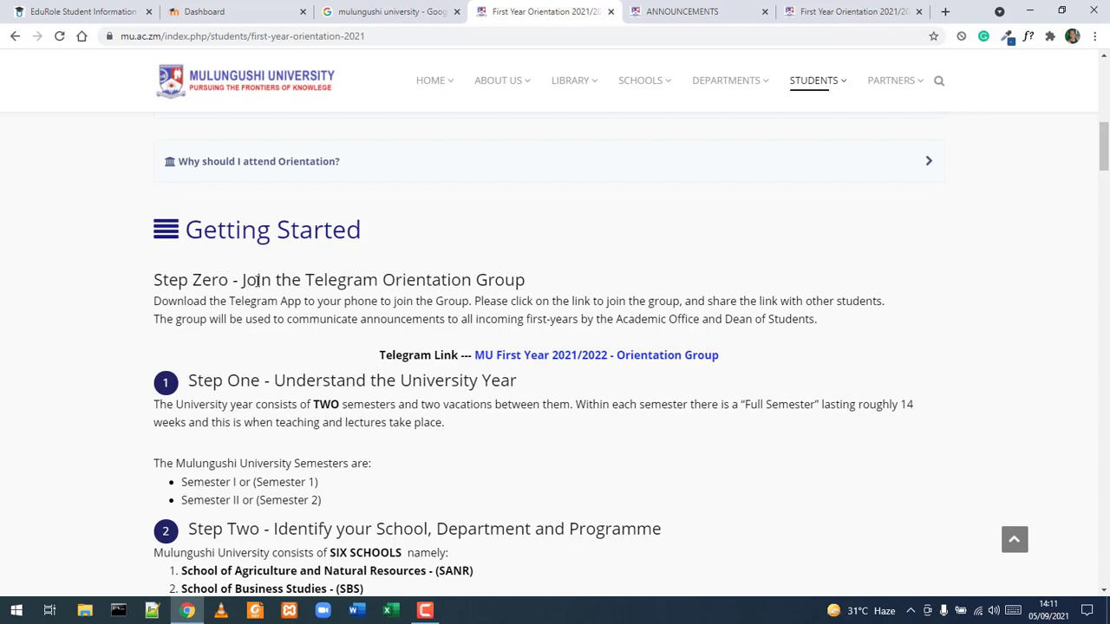
Highlight the 'Join the Telegram Orientation Group' step, then clear the highlight and read further.
left_click_drag(242, 280, 526, 280)
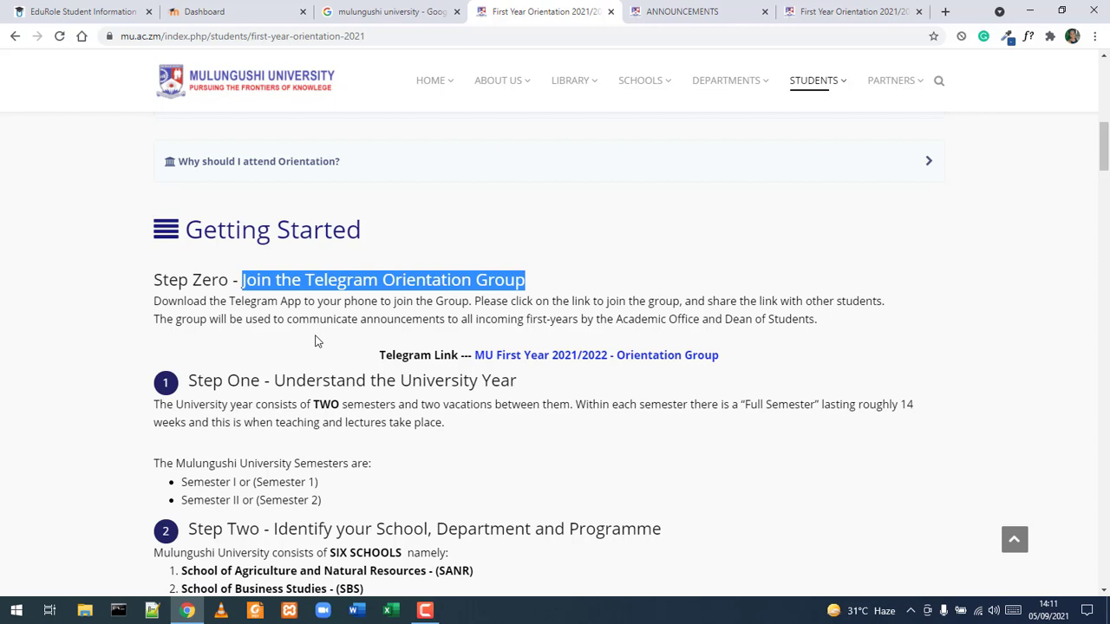
left_click(321, 338)
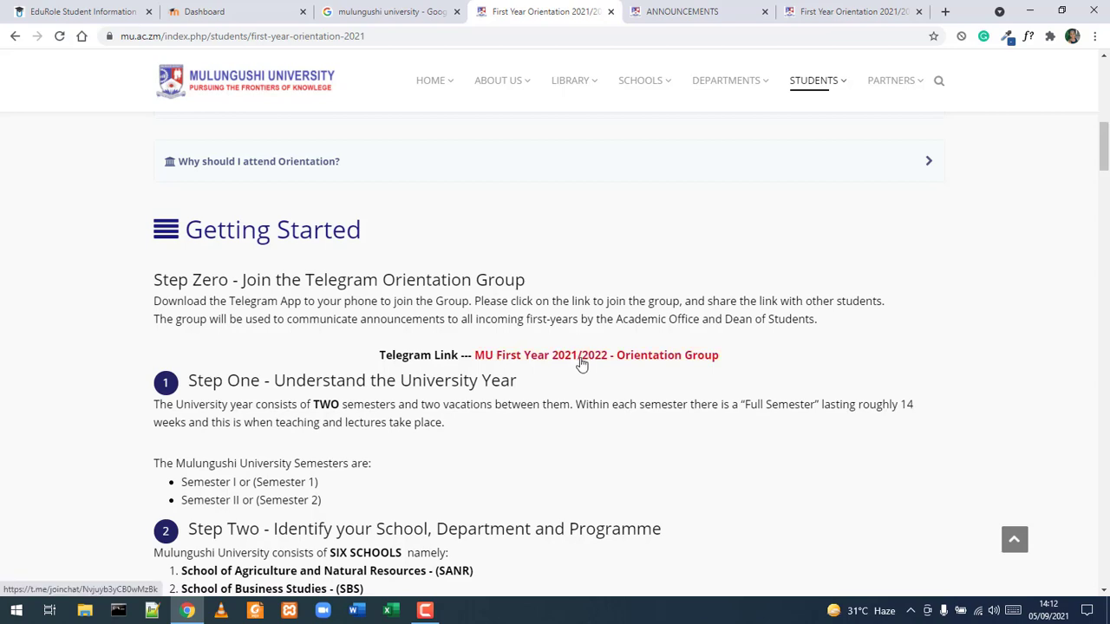
scroll(582, 364, "down", 2)
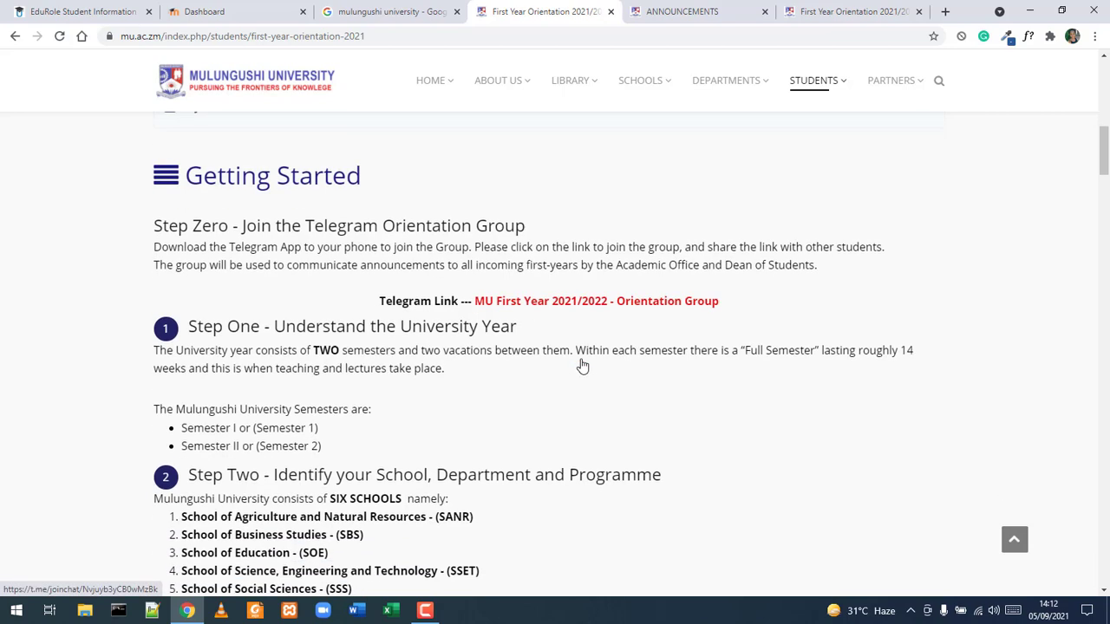
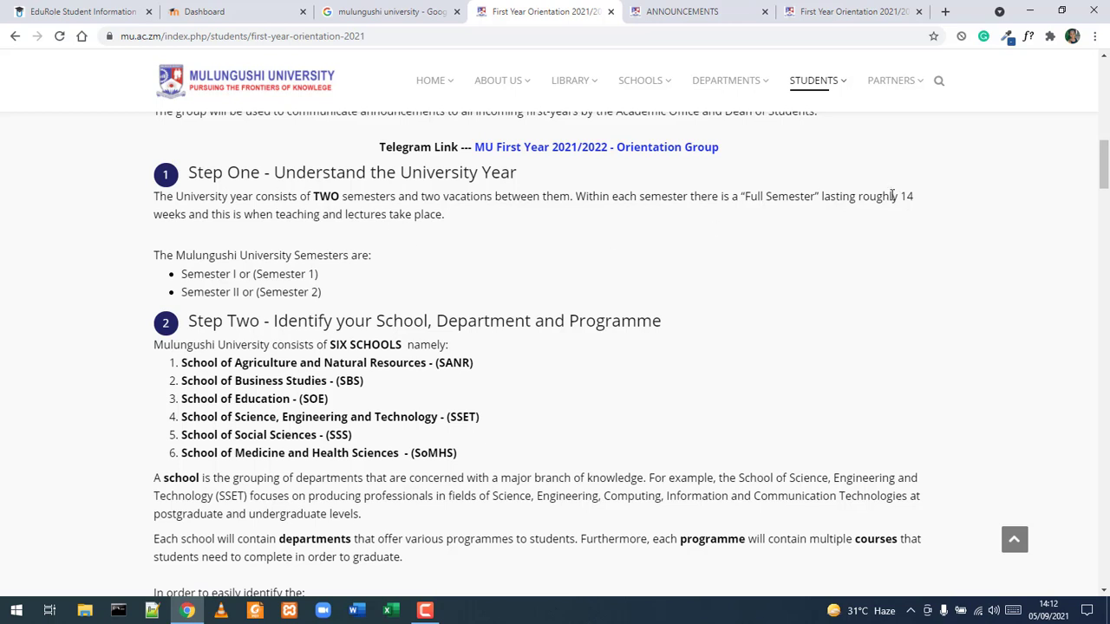
Highlight the 14-week semester length and the Semester I and Semester II entries.
left_click_drag(899, 196, 917, 203)
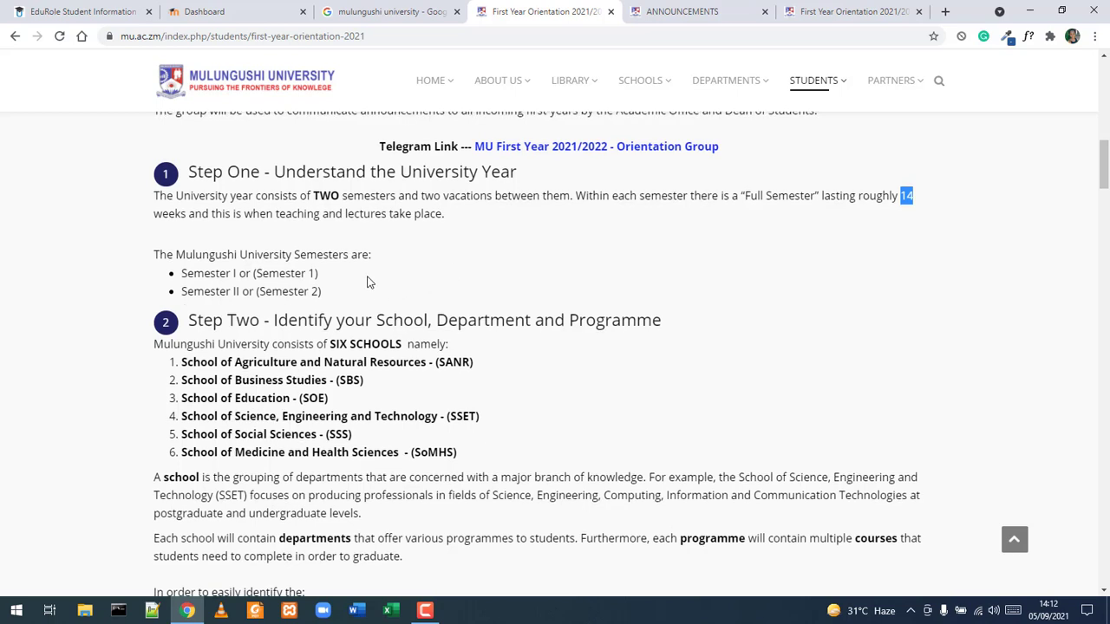
scroll(369, 287, "down", 1)
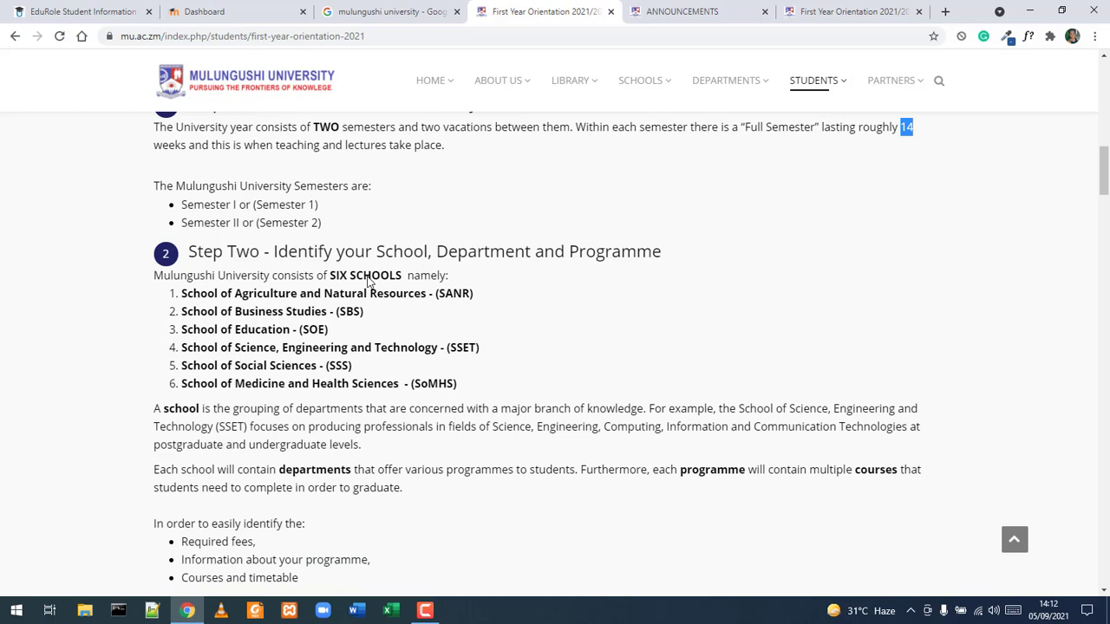
scroll(368, 281, "up", 1)
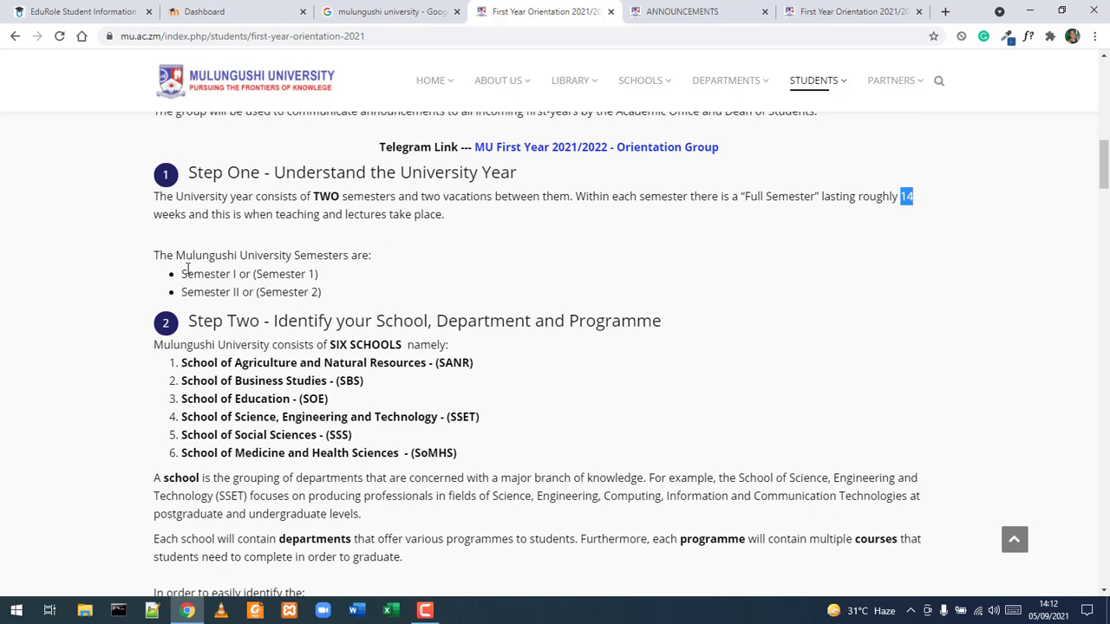
left_click_drag(182, 274, 236, 274)
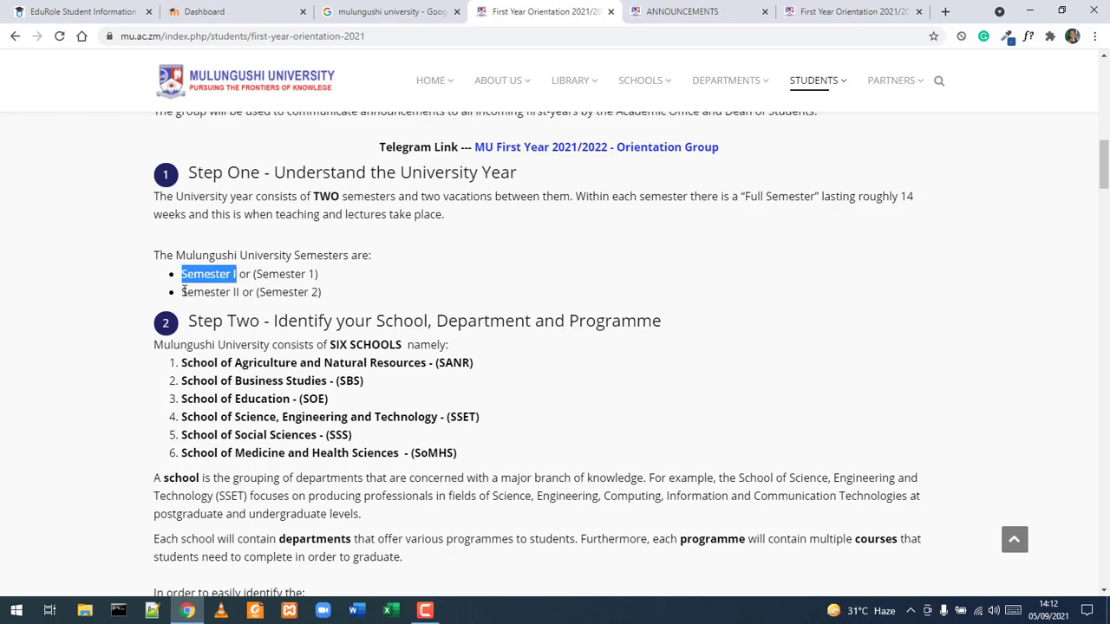
left_click_drag(183, 292, 238, 293)
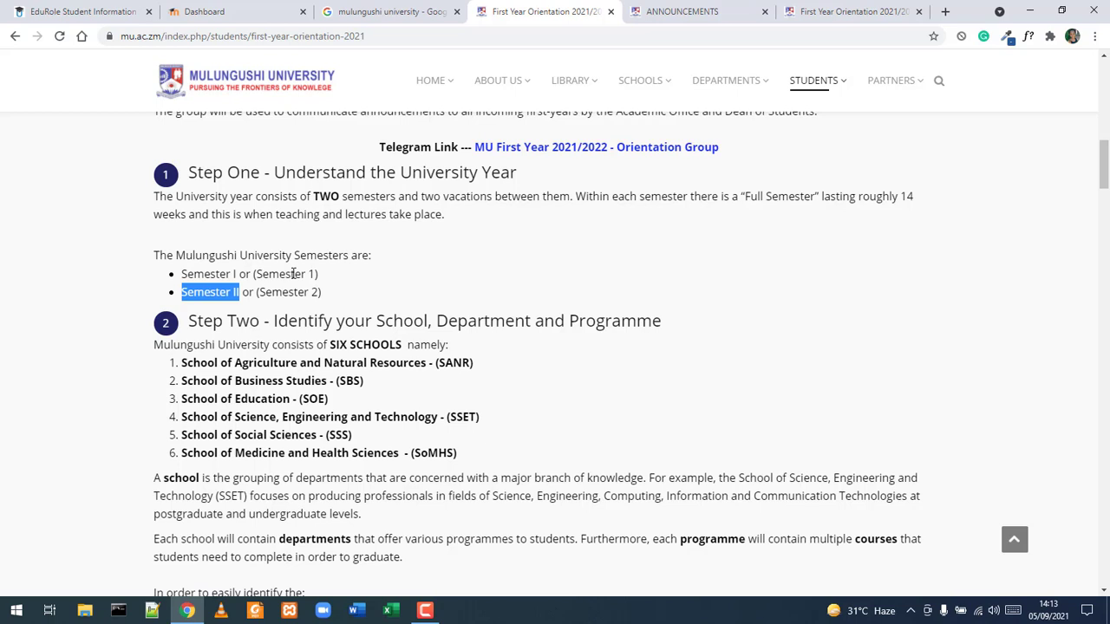
Highlight the Step Two heading and scroll down to the Schools, Departments, Programmes accordion.
scroll(252, 251, "down", 2)
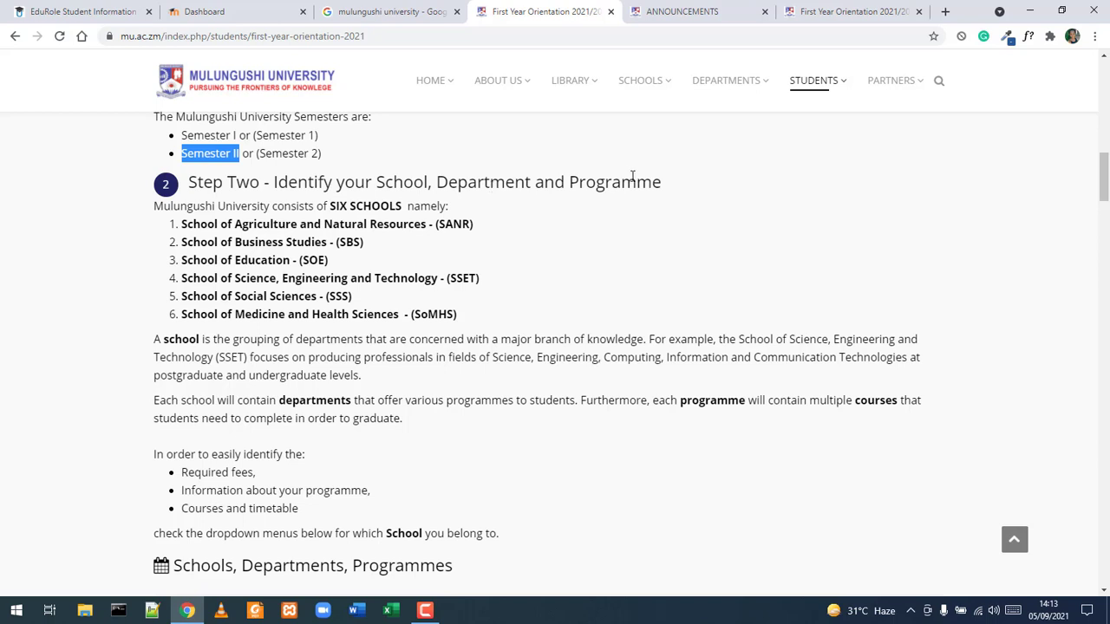
left_click_drag(670, 187, 191, 182)
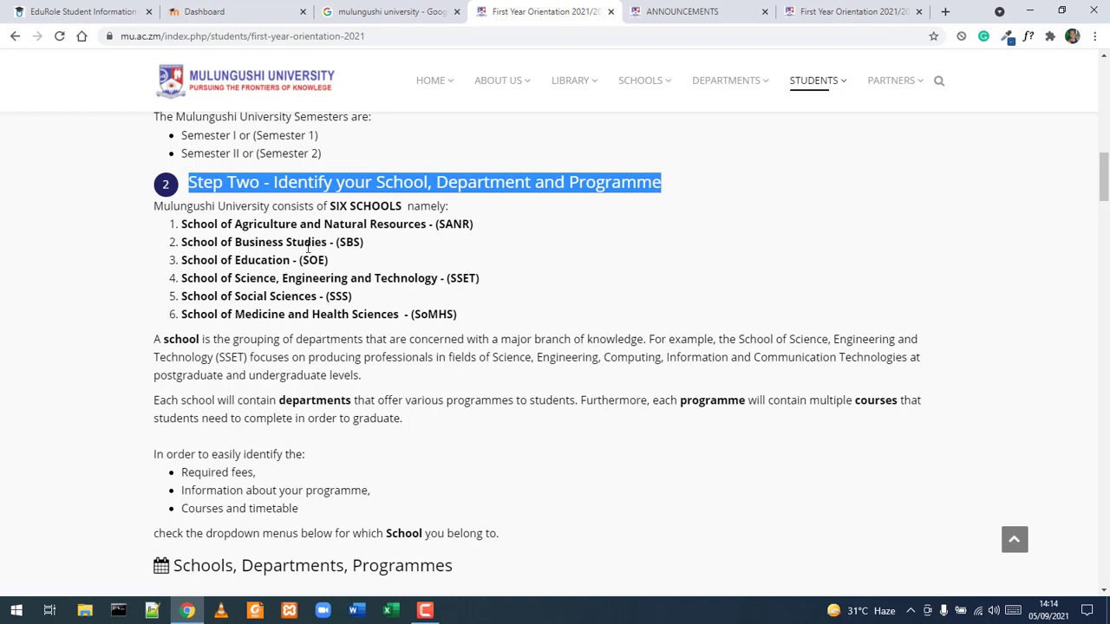
scroll(308, 252, "down", 4)
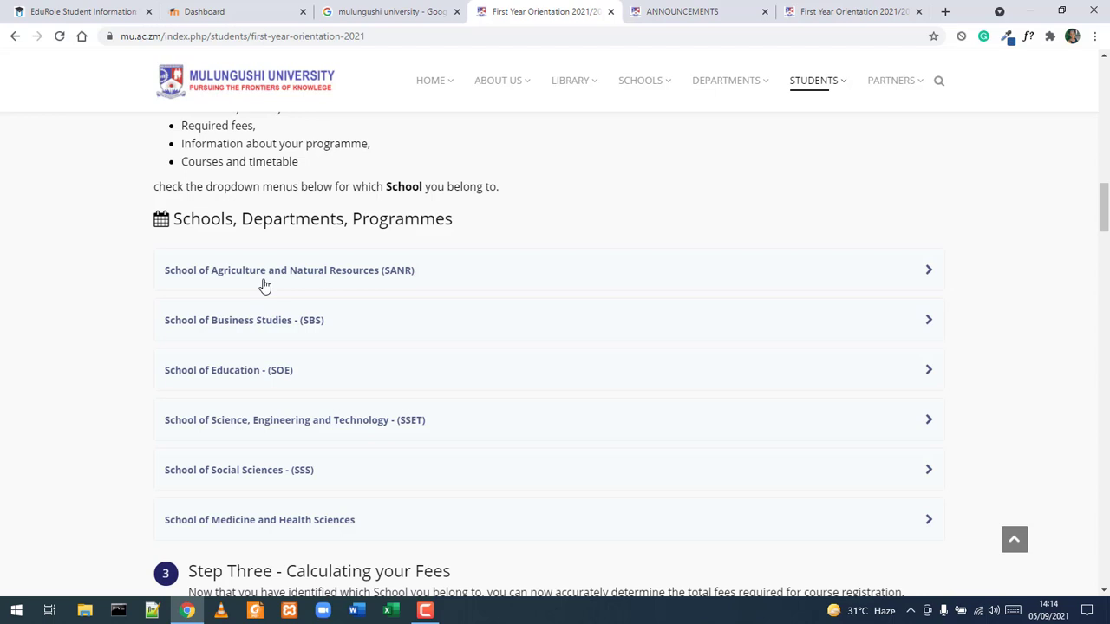
left_click(928, 274)
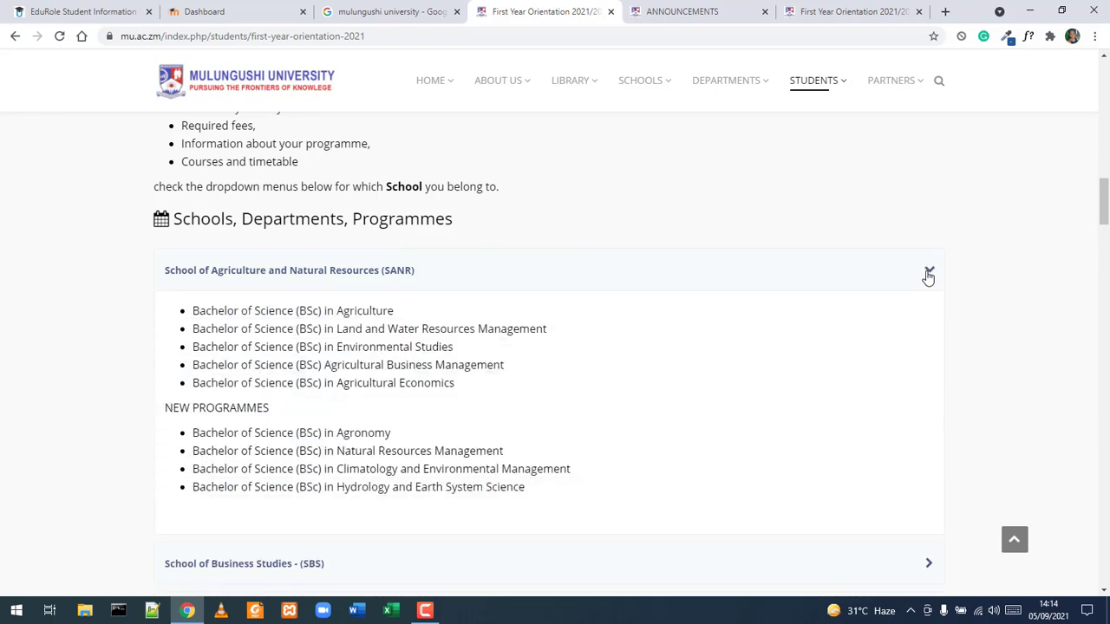
left_click(928, 274)
left_click(928, 274)
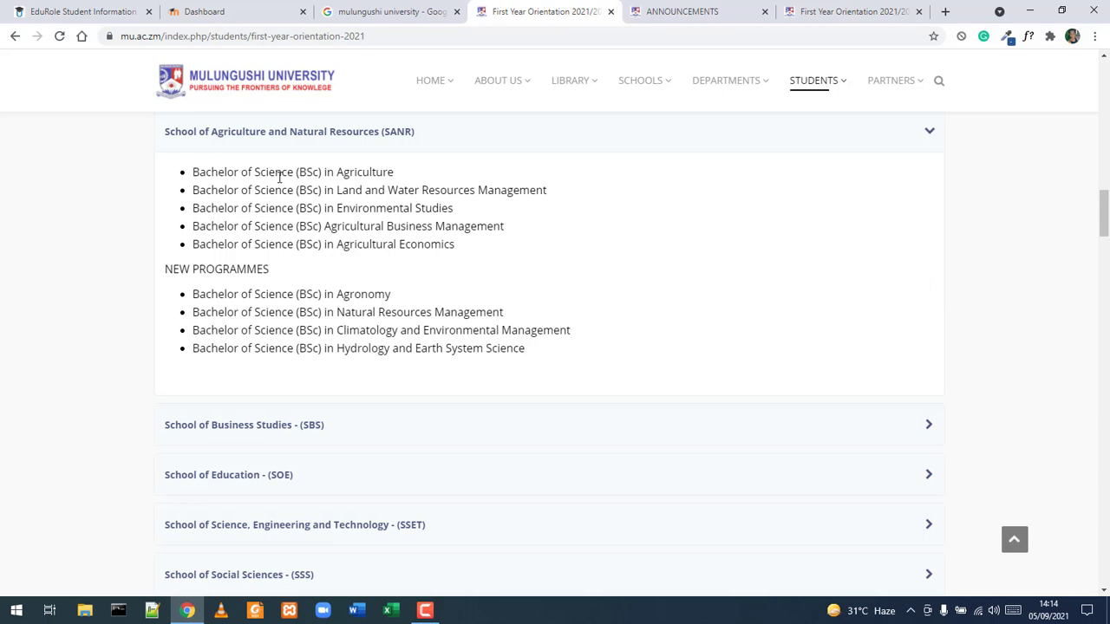
left_click_drag(192, 173, 392, 184)
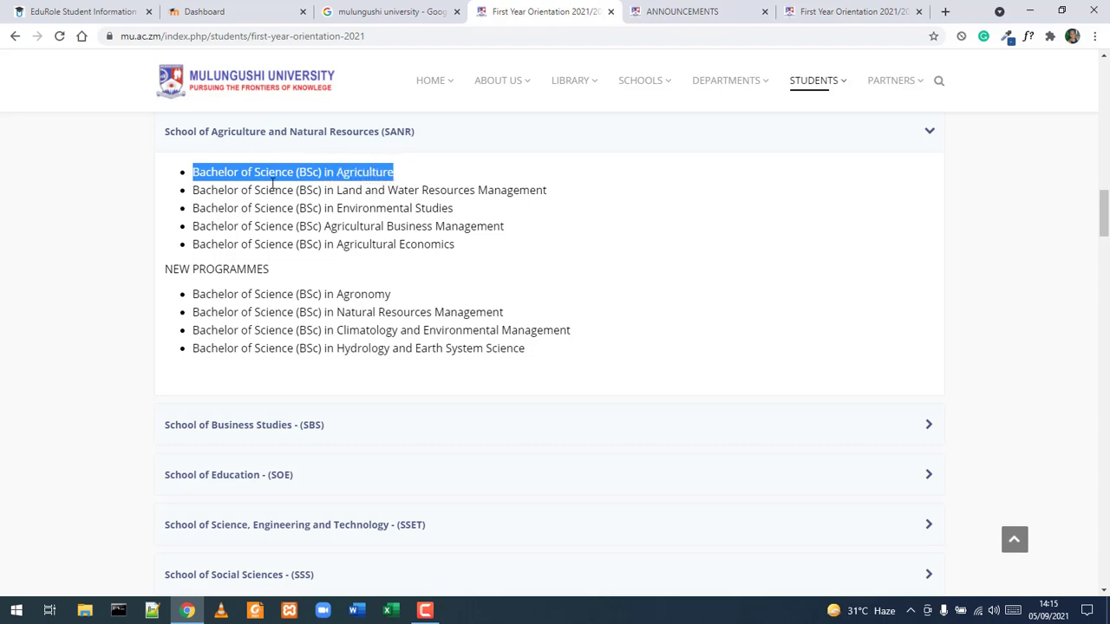
left_click(929, 137)
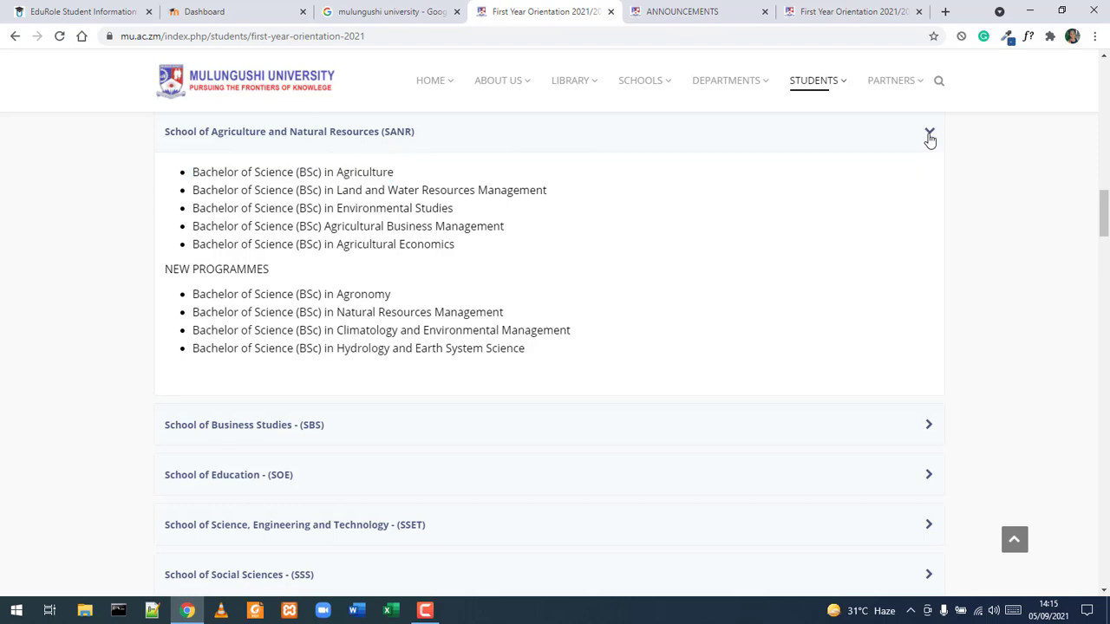
left_click(929, 185)
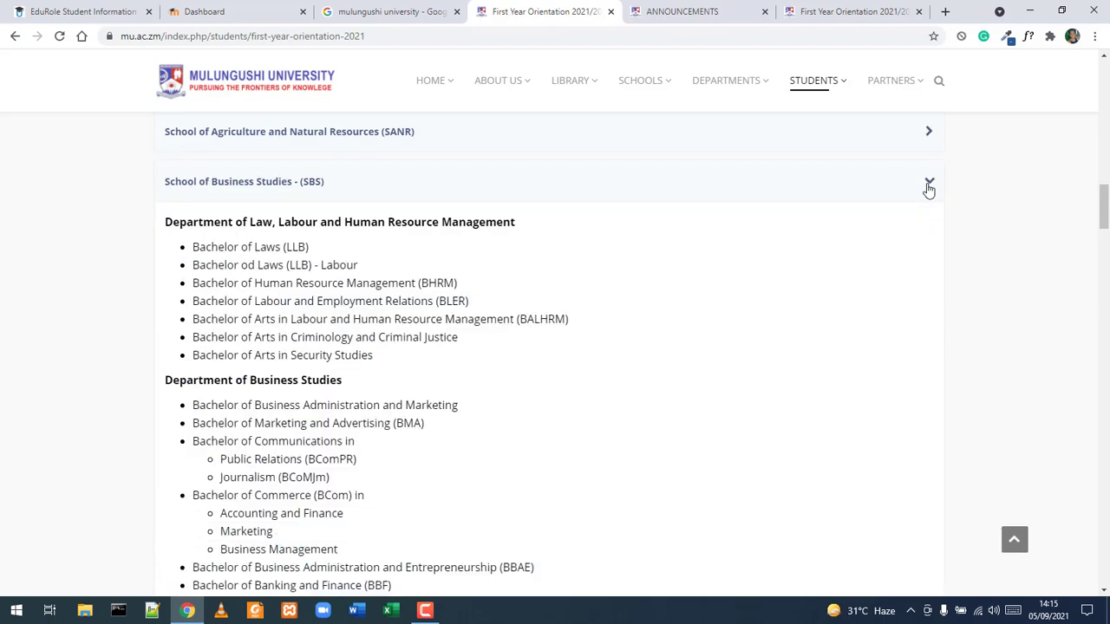
scroll(469, 271, "down", 1)
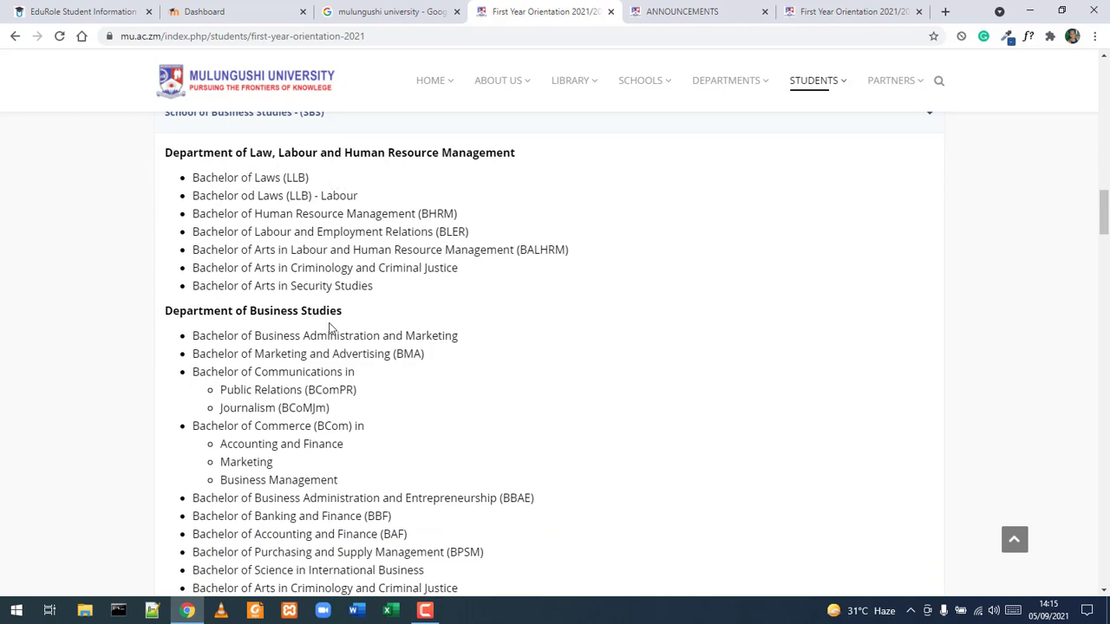
scroll(345, 321, "down", 2)
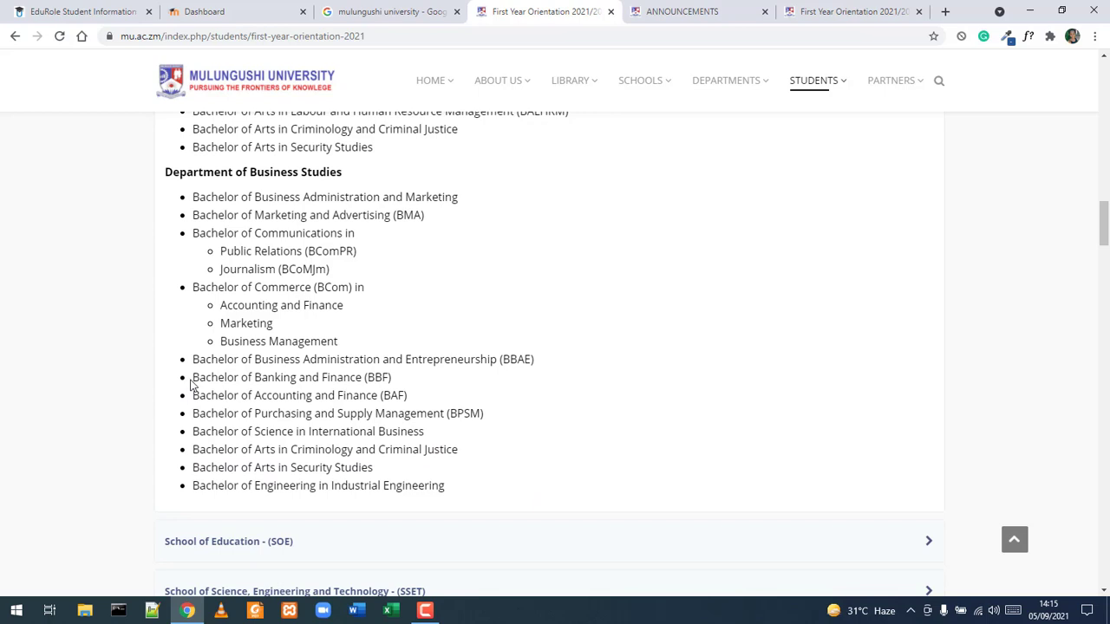
left_click_drag(192, 379, 394, 384)
scroll(395, 384, "up", 3)
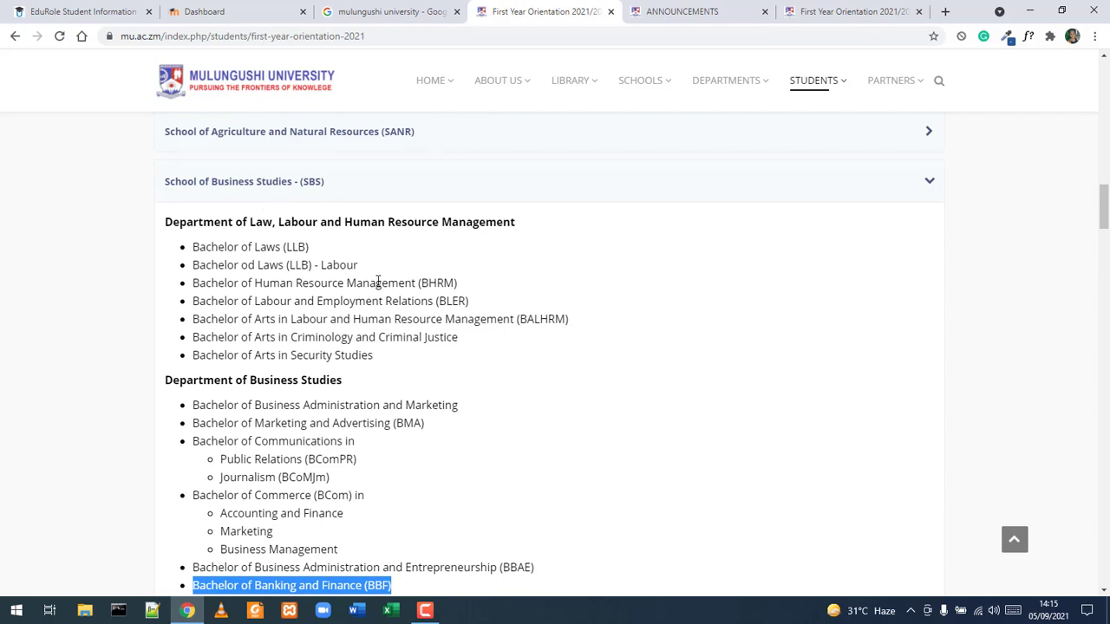
scroll(380, 275, "down", 1)
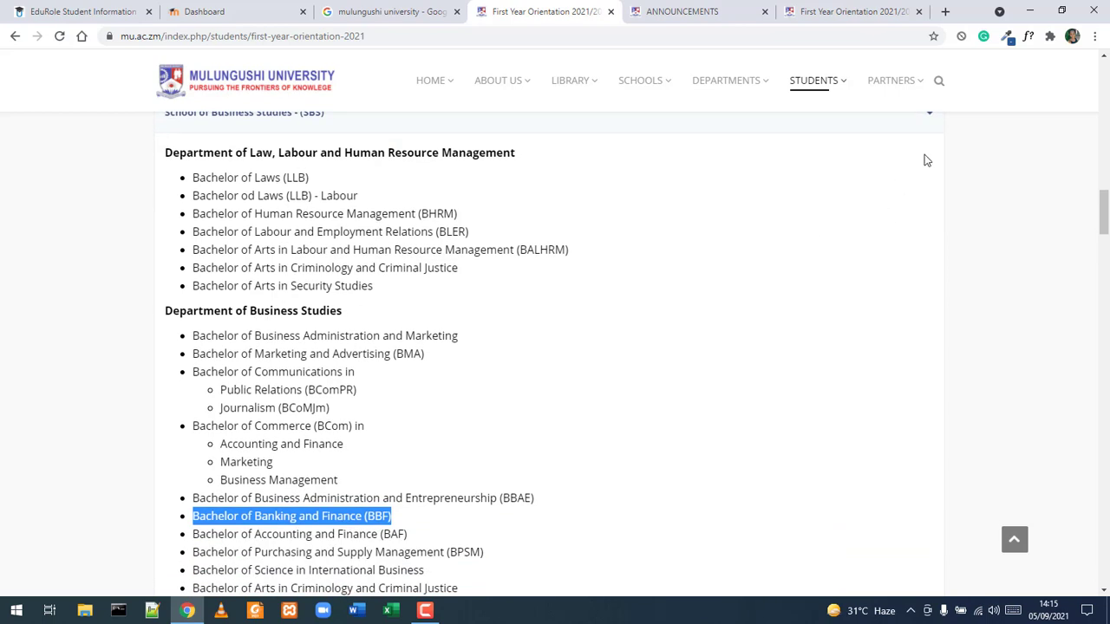
scroll(927, 161, "up", 1)
left_click(929, 181)
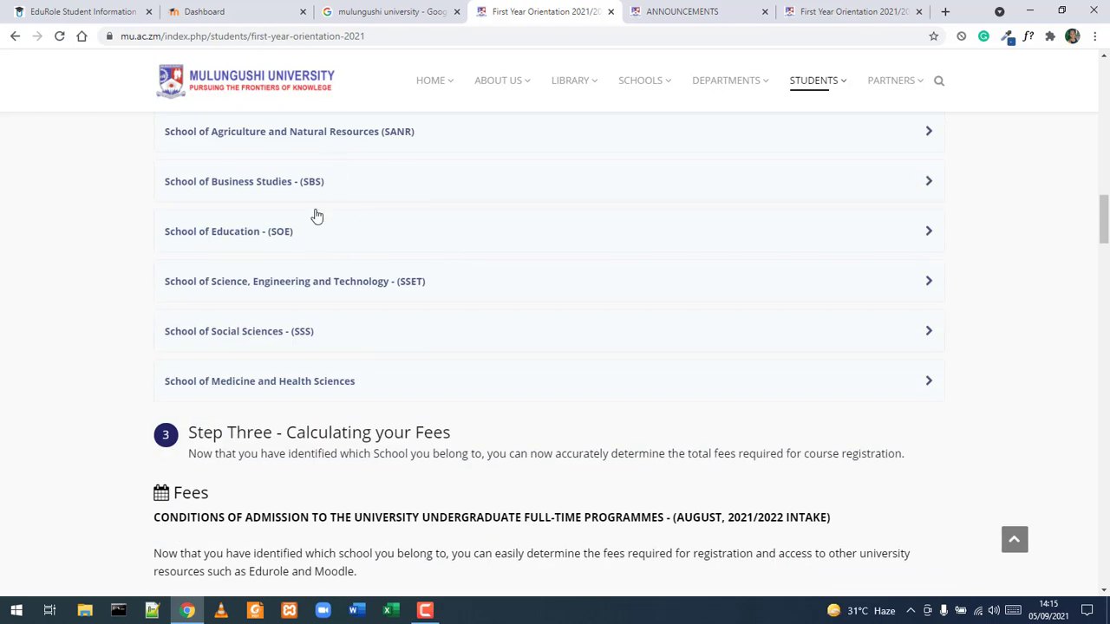
Expand the School of Education section, review its programmes, and collapse it.
left_click(928, 236)
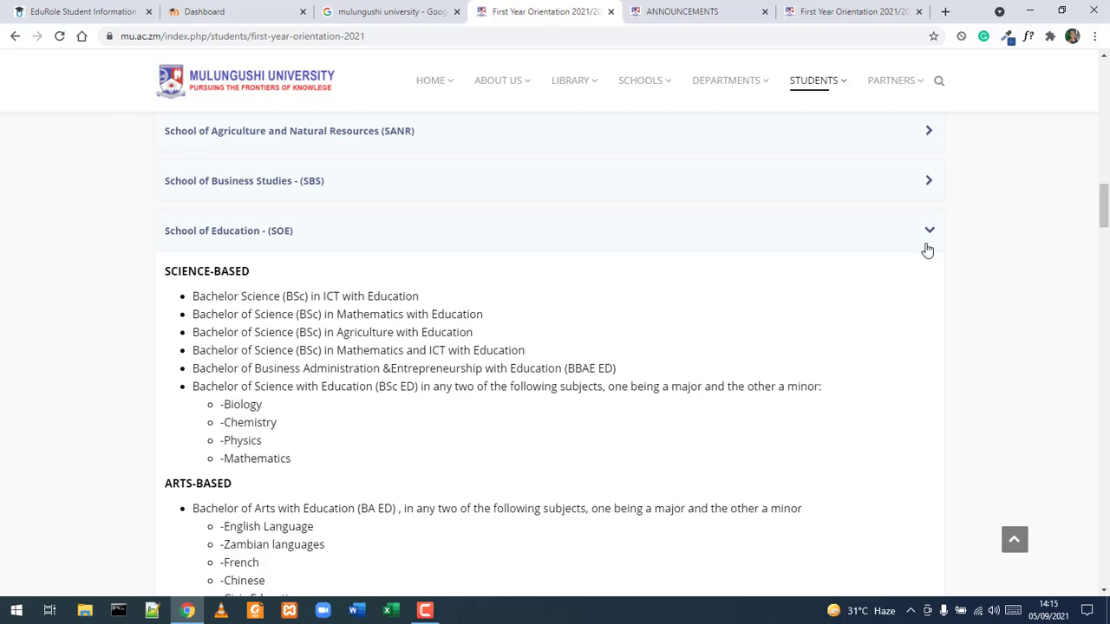
scroll(926, 246, "down", 3)
scroll(924, 209, "up", 2)
scroll(921, 195, "up", 2)
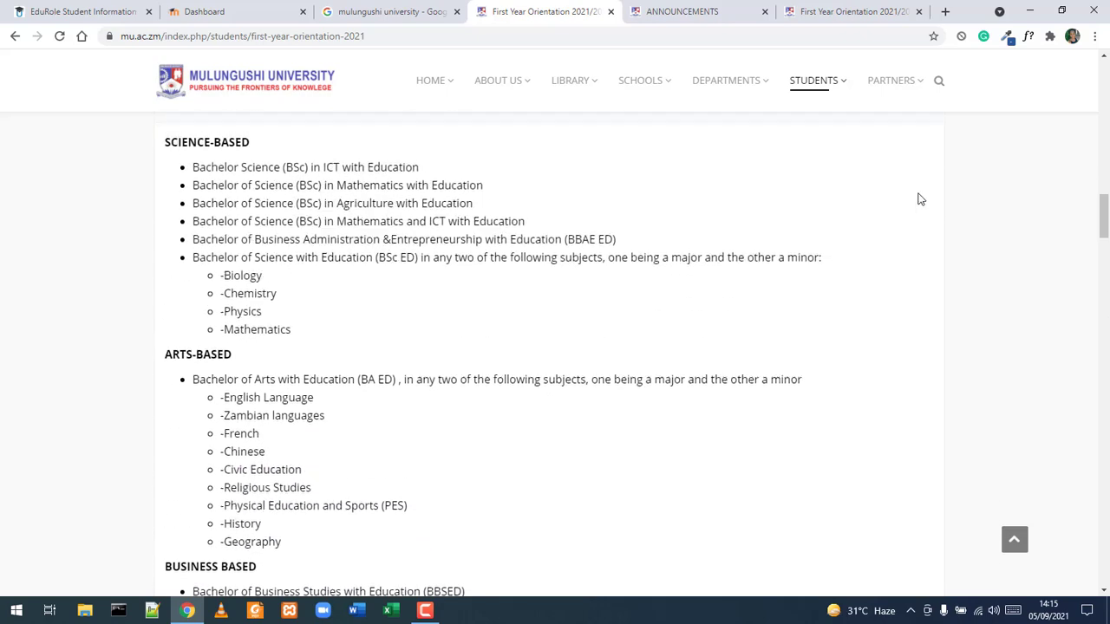
left_click(929, 232)
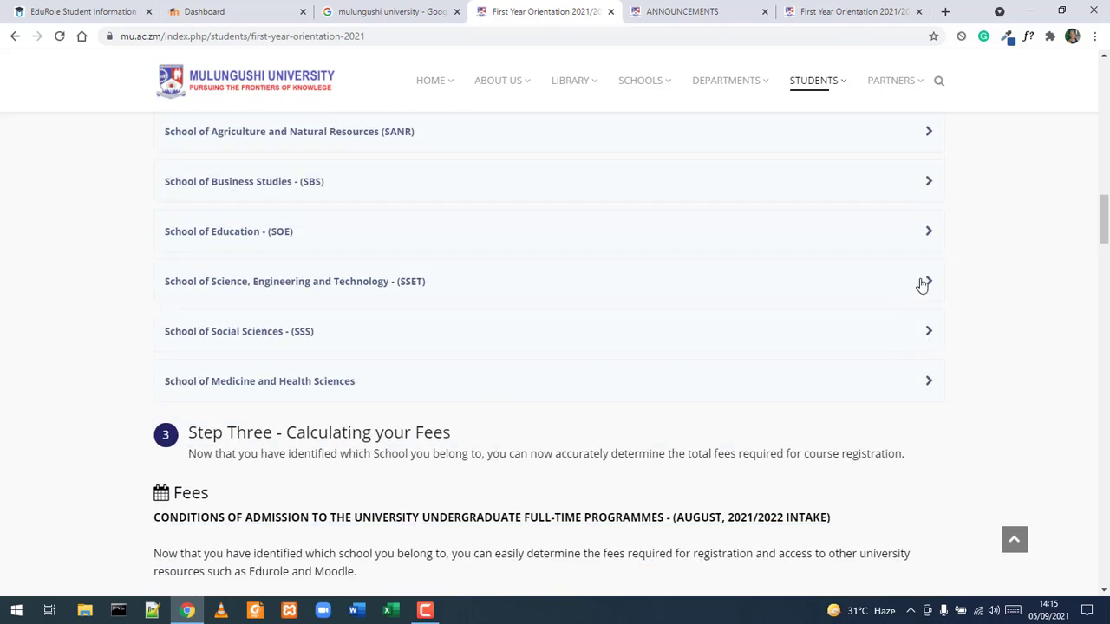
Expand the SSET section, review its department programme lists twice, and collapse it.
left_click(925, 283)
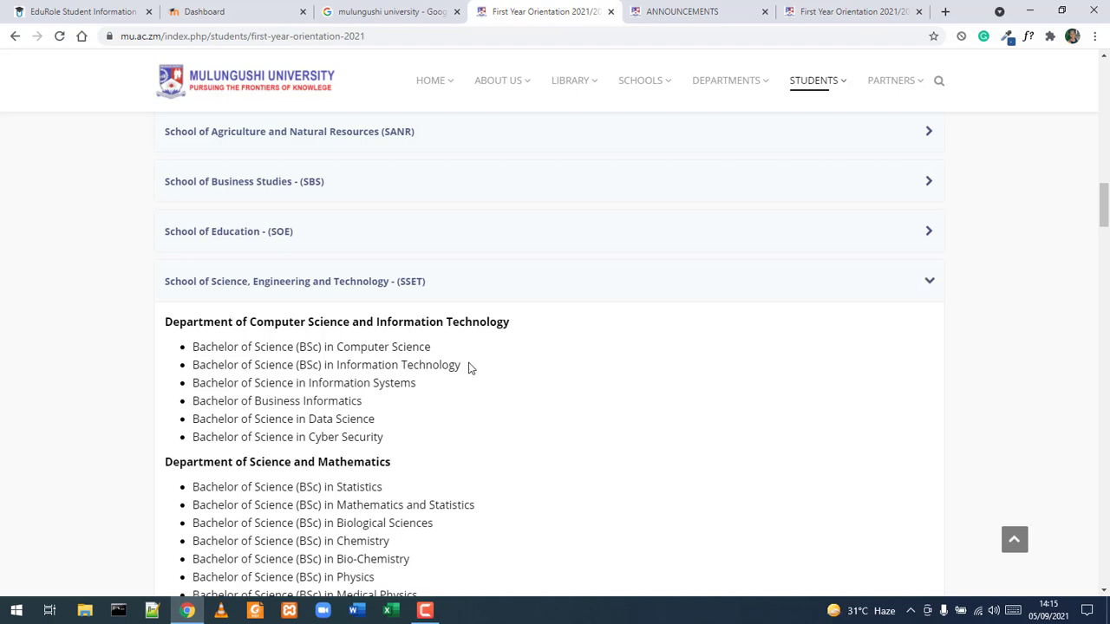
scroll(466, 366, "down", 2)
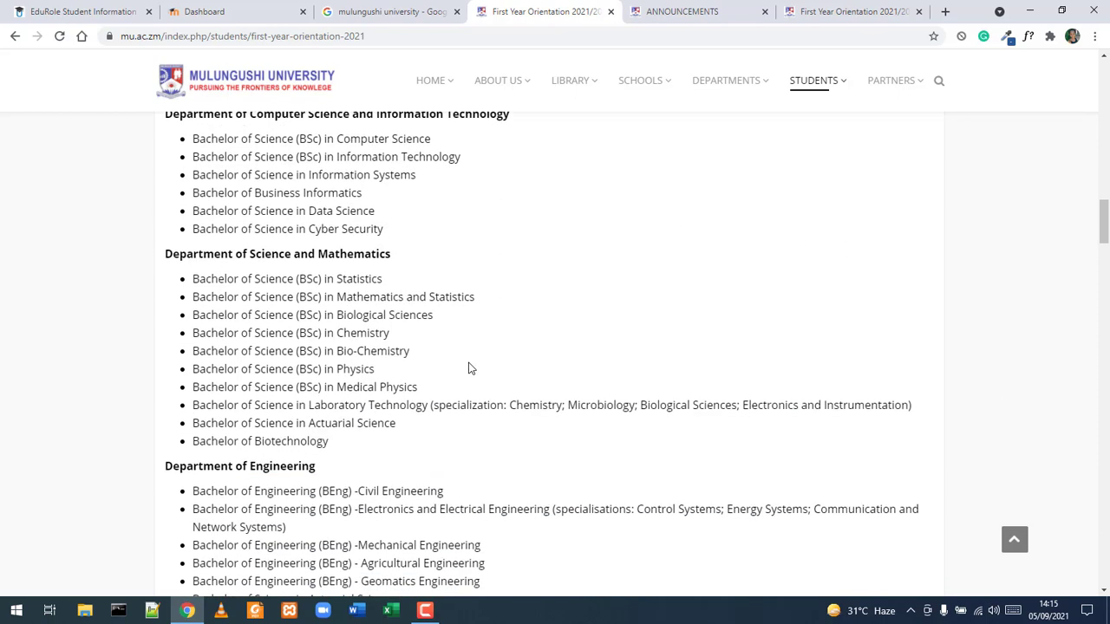
scroll(478, 384, "down", 1)
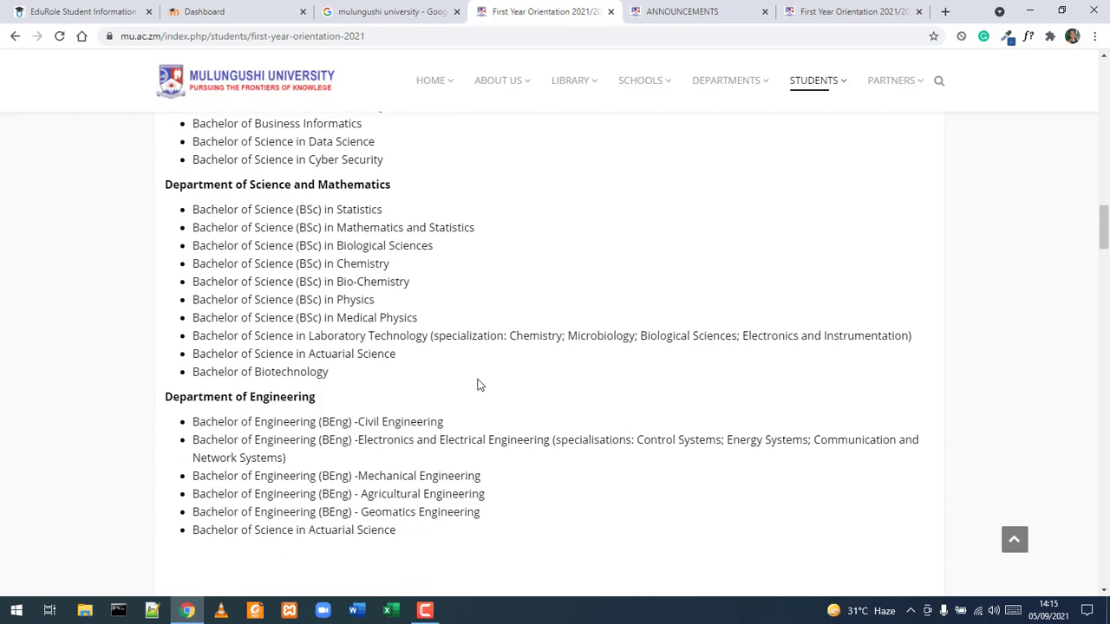
scroll(478, 384, "up", 3)
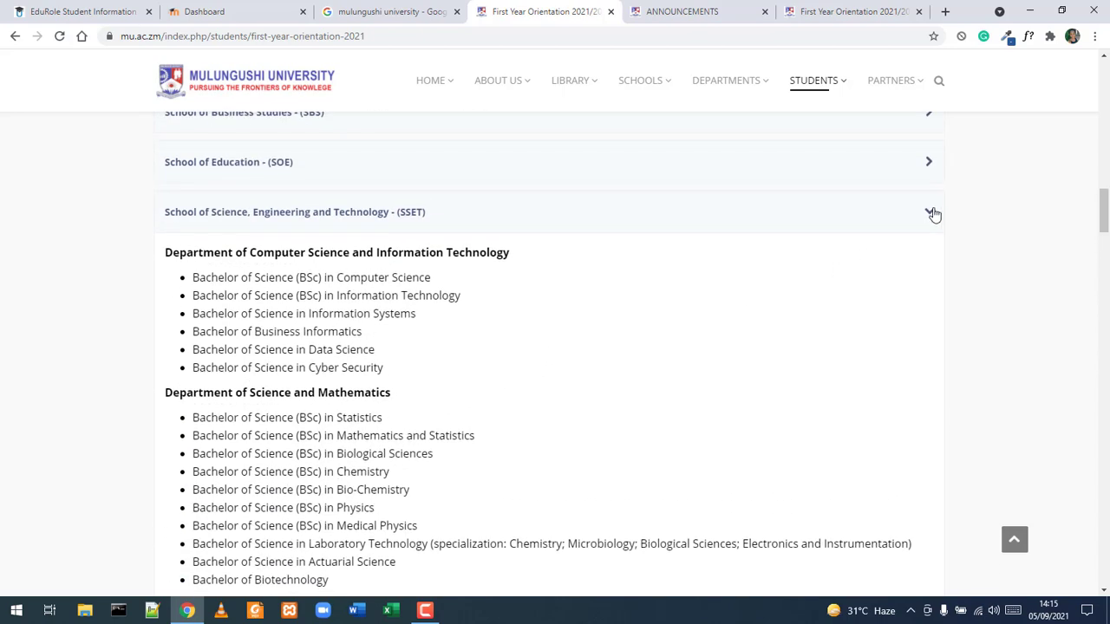
left_click(929, 214)
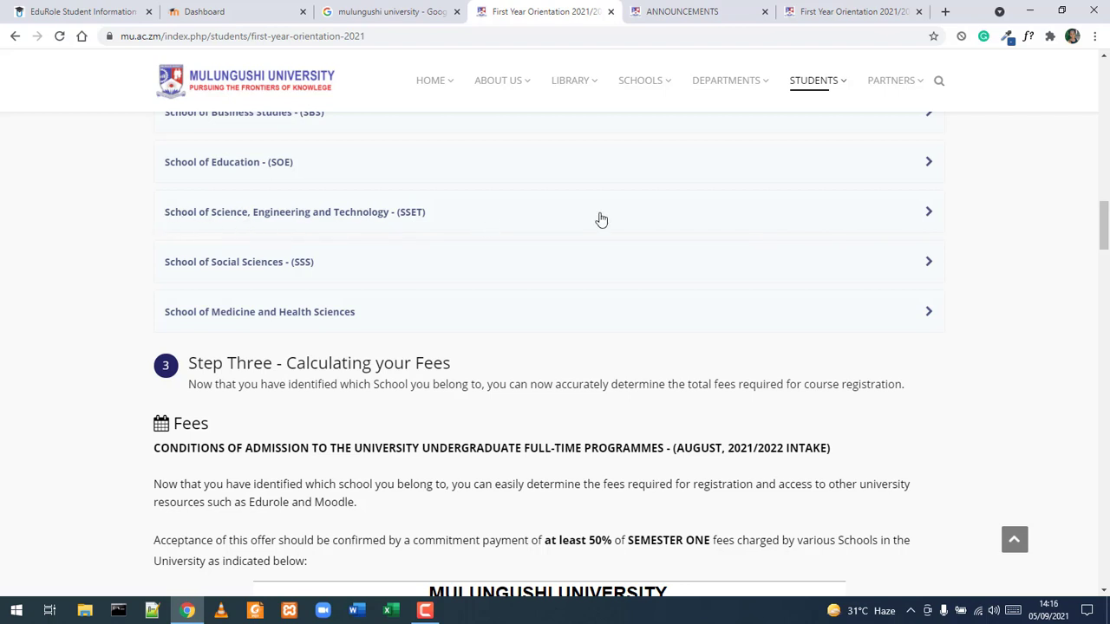
left_click(929, 215)
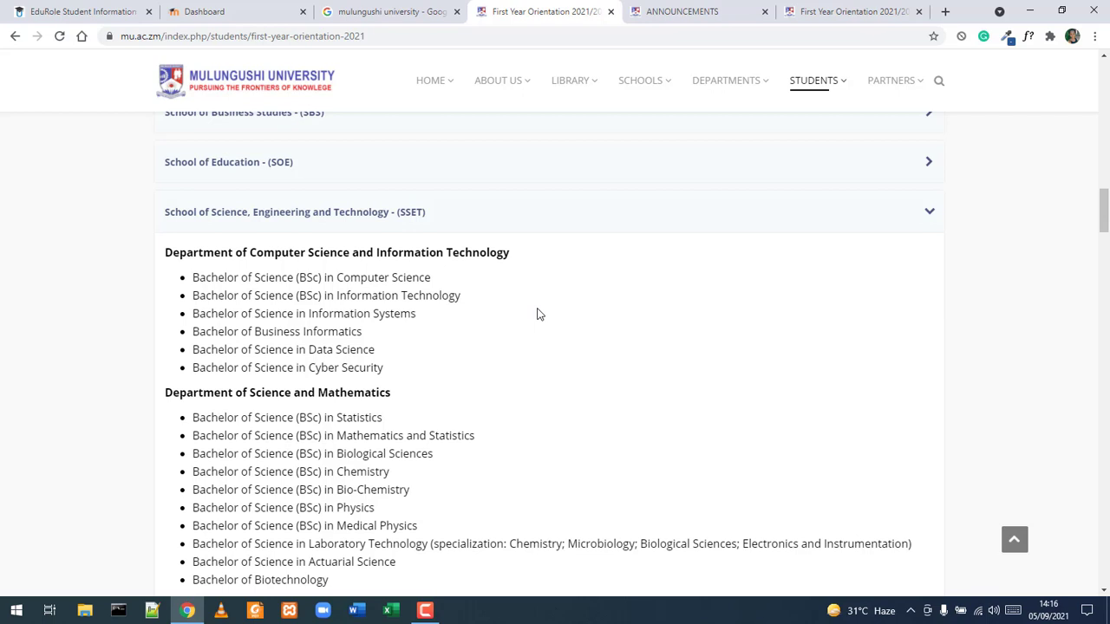
left_click(929, 213)
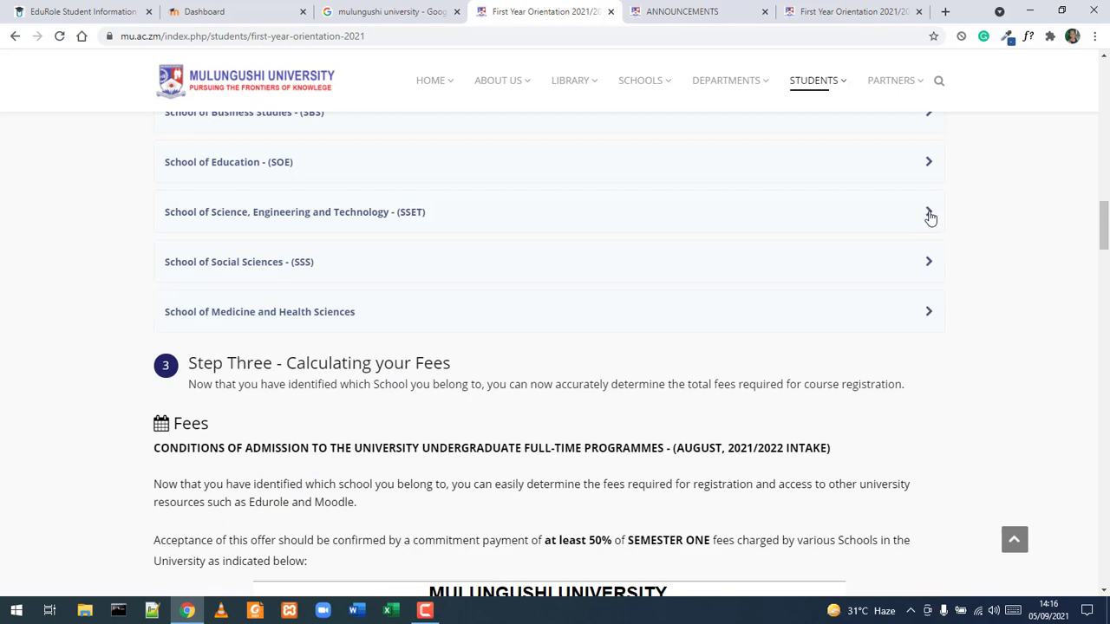
Expand the Medicine and Health Sciences and Social Sciences sections, then collapse Social Sciences.
left_click(926, 314)
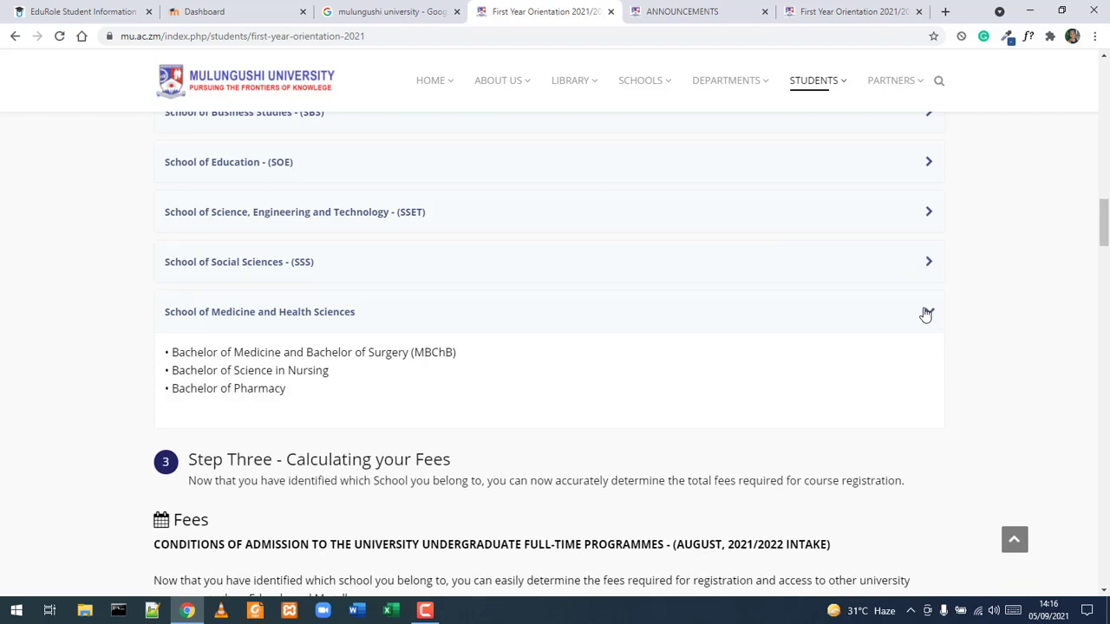
left_click(928, 264)
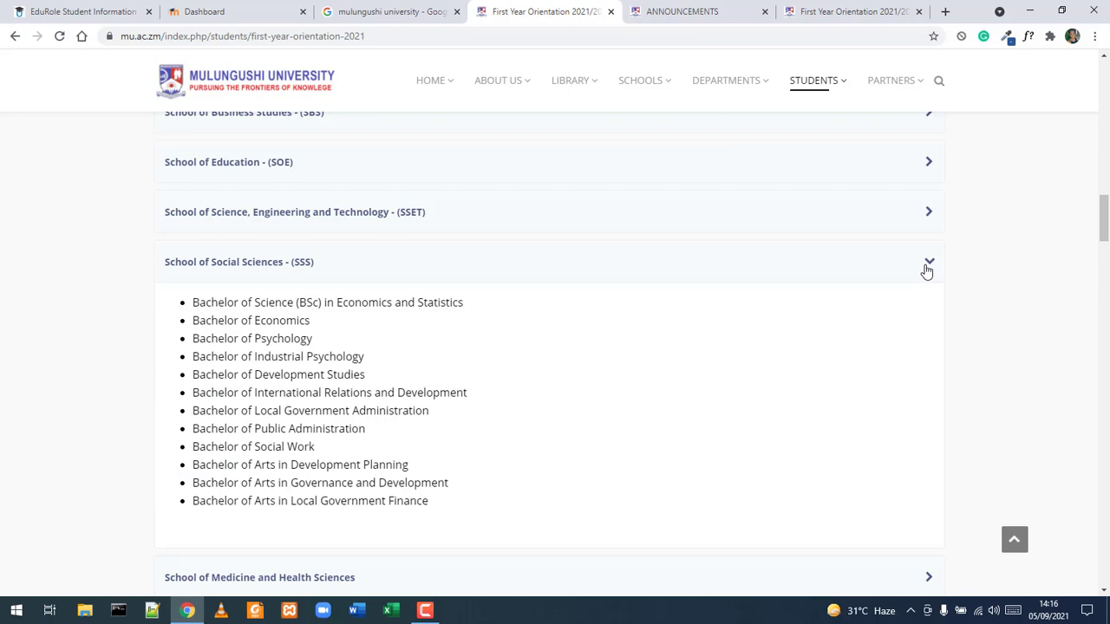
left_click(927, 264)
scroll(932, 292, "up", 2)
scroll(932, 293, "up", 1)
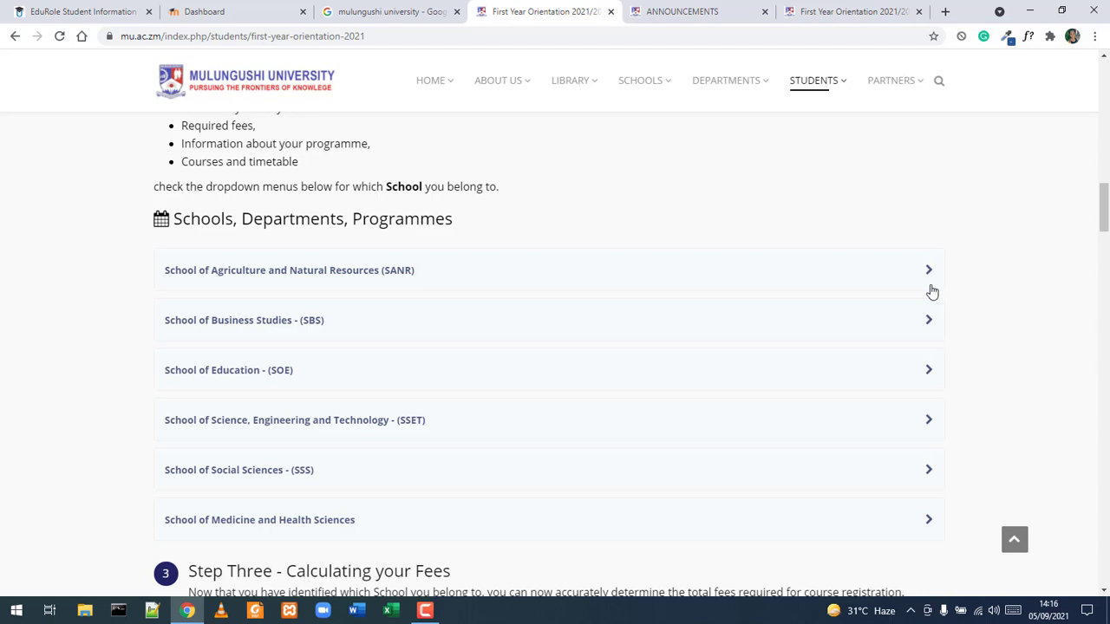
Highlight 'Calculating your Fees' and 'SEMESTER ONE', then scroll to the Semester I 2021/2022 fee table.
scroll(481, 457, "down", 4)
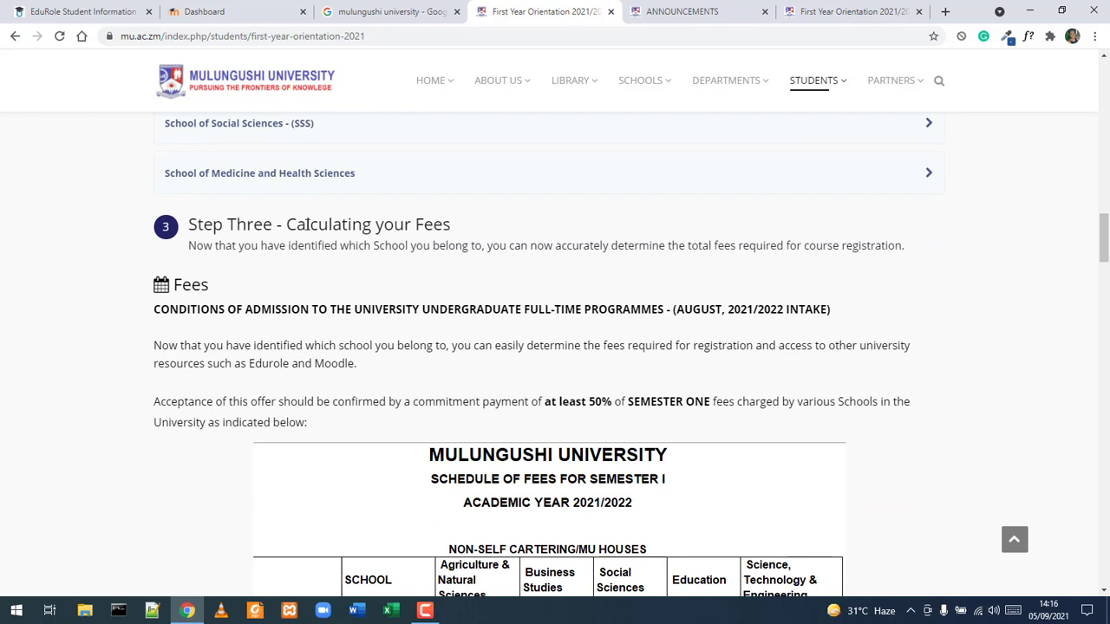
left_click_drag(286, 225, 452, 225)
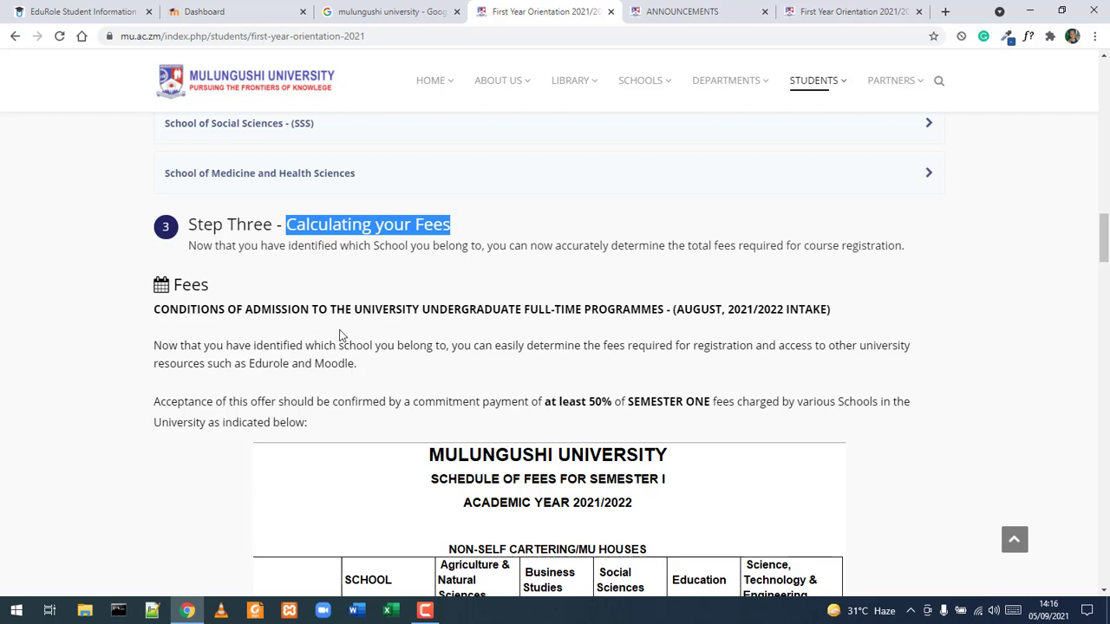
scroll(448, 328, "down", 2)
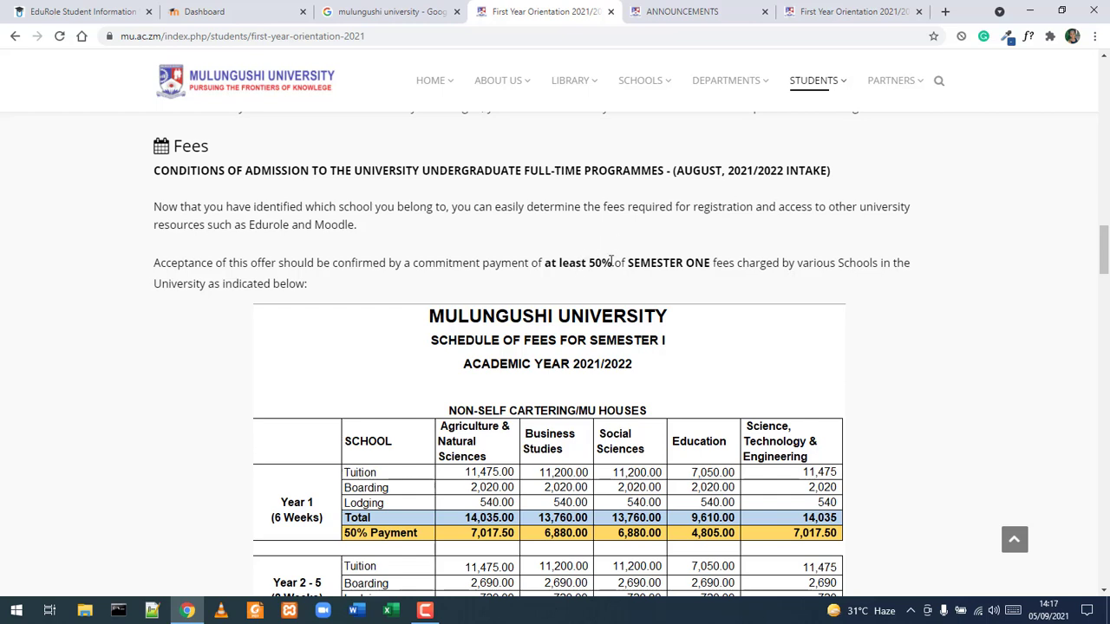
left_click_drag(628, 265, 712, 263)
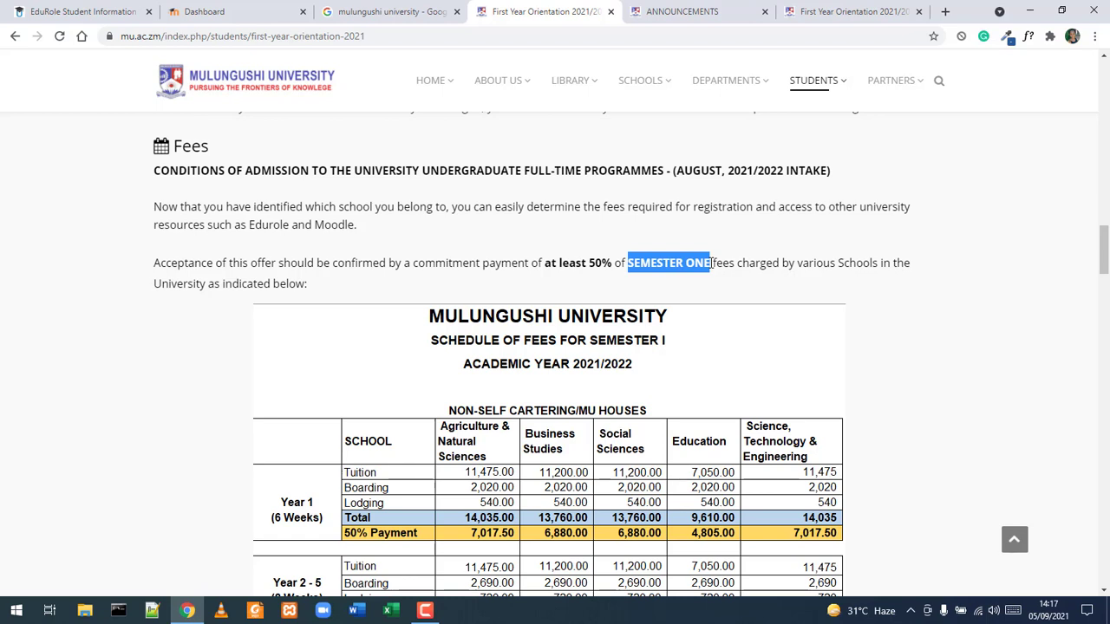
scroll(553, 329, "down", 2)
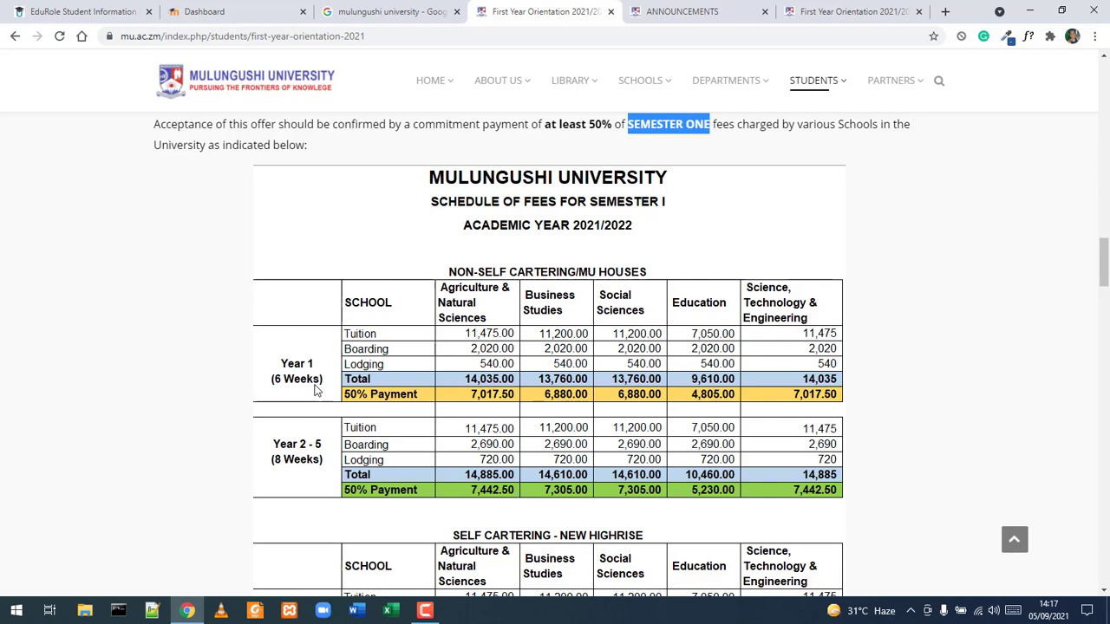
Scroll through the accommodation fee tables, then highlight 'installments' and 'K200' in the notes.
scroll(497, 353, "down", 2)
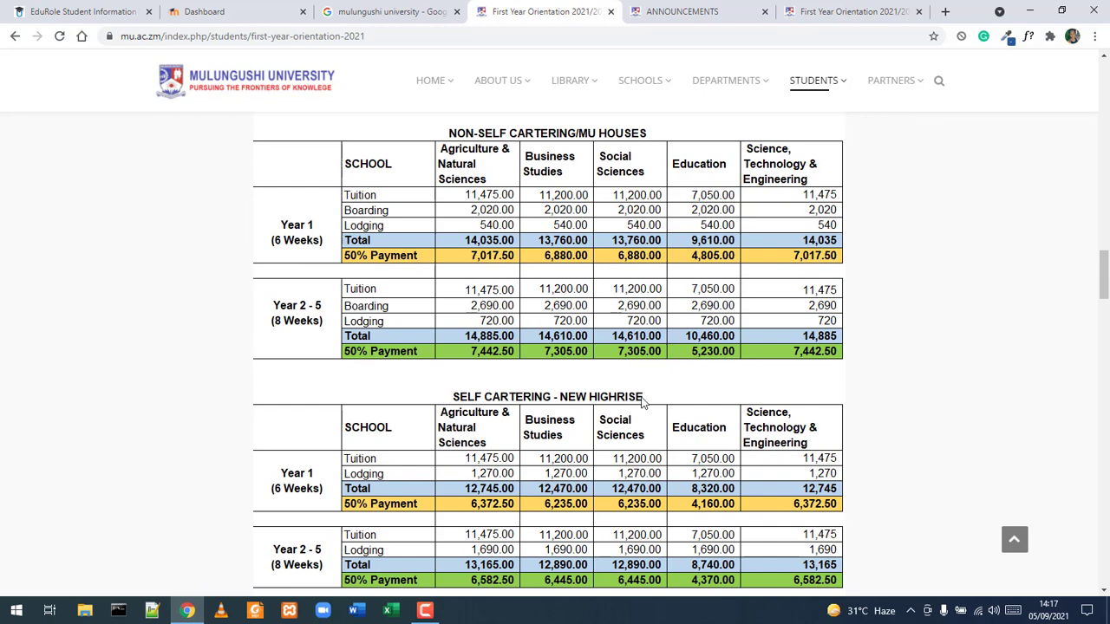
scroll(643, 401, "down", 1)
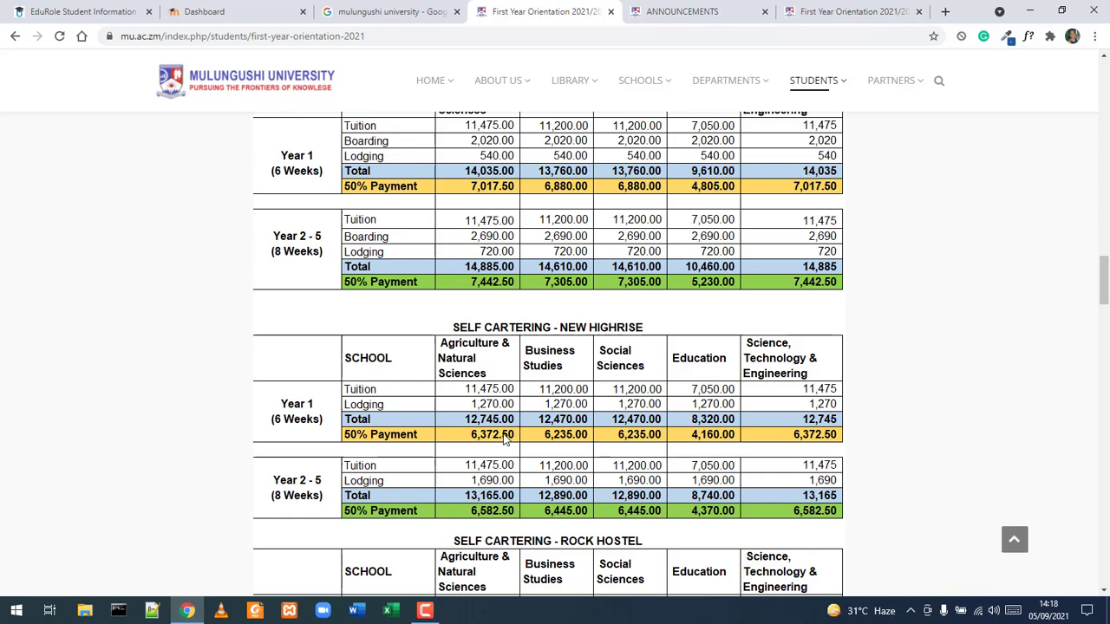
scroll(506, 440, "down", 3)
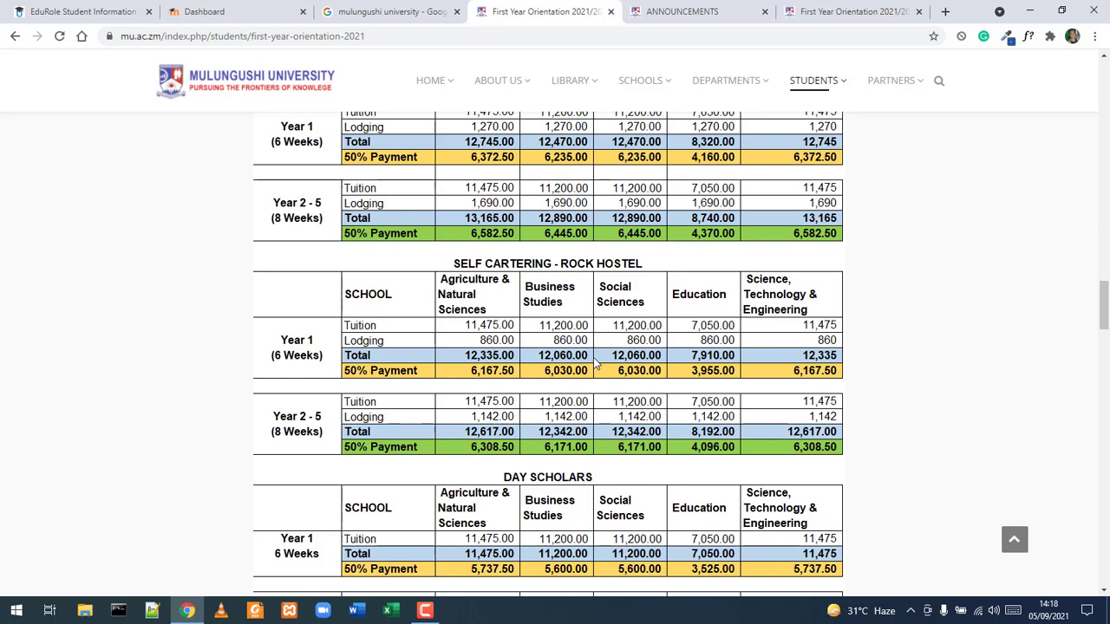
scroll(595, 364, "down", 3)
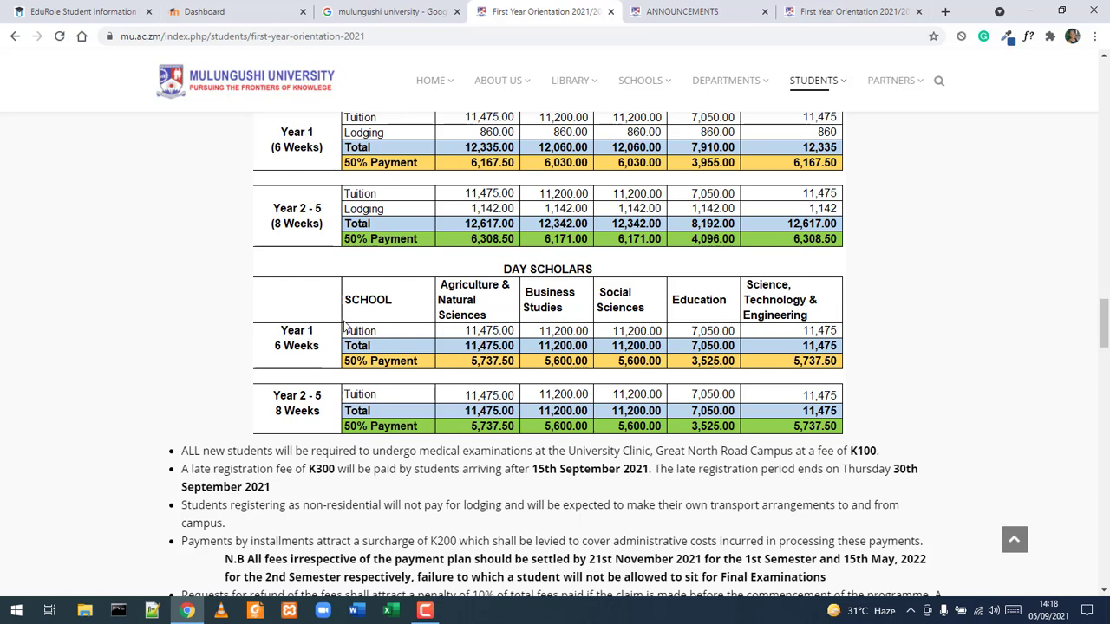
scroll(174, 463, "down", 2)
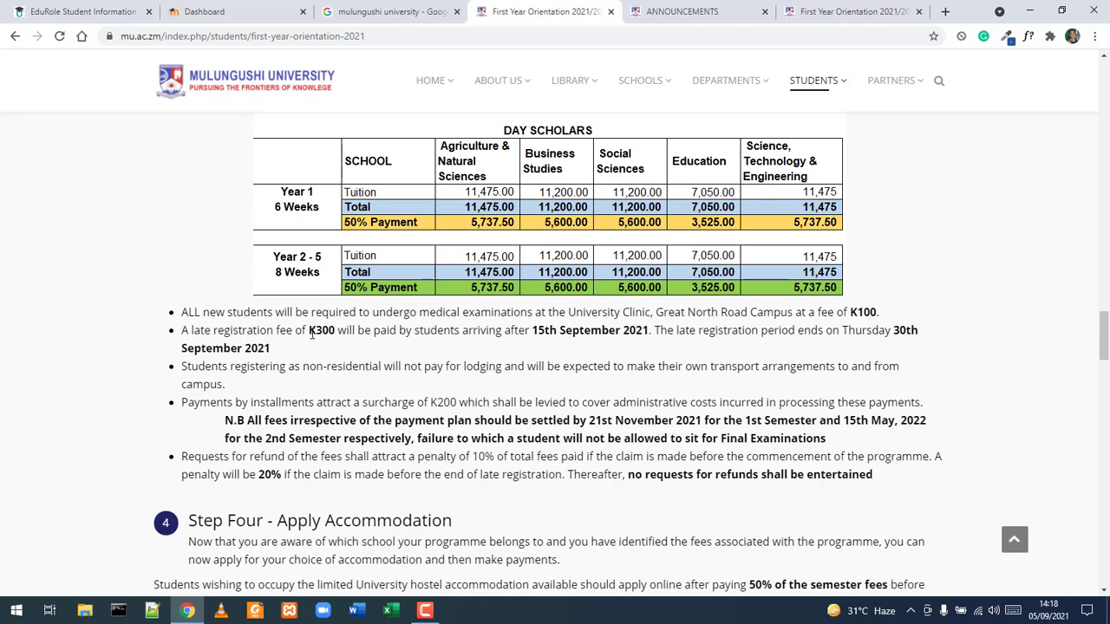
scroll(313, 399, "down", 1)
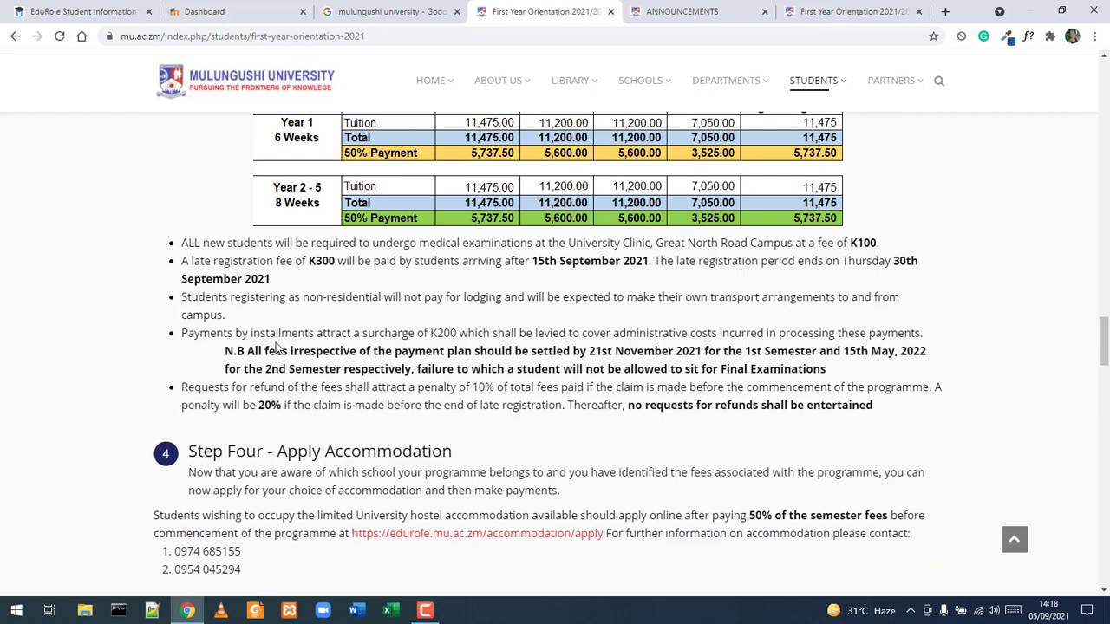
left_click_drag(256, 335, 314, 335)
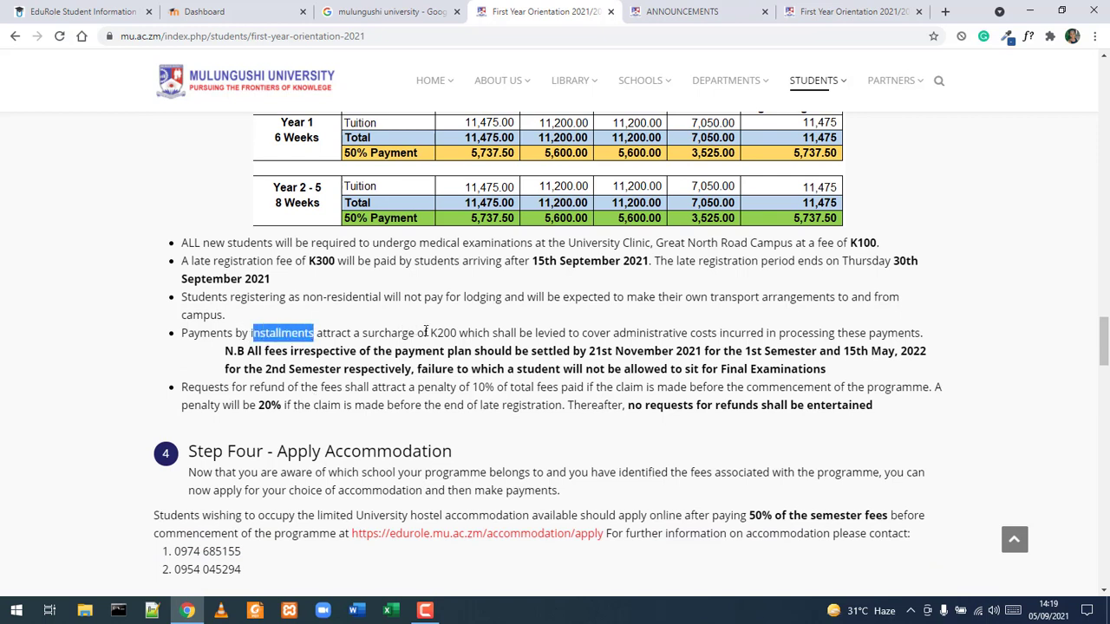
left_click_drag(429, 334, 457, 339)
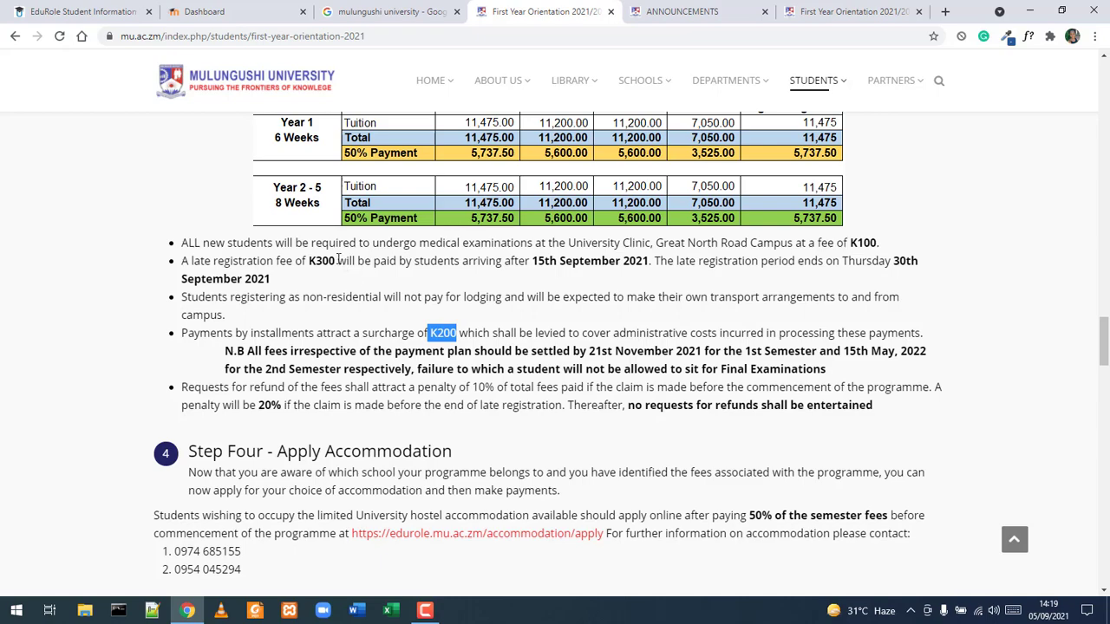
Scroll back up and down to recheck the accommodation fee tables and fee notes.
scroll(473, 303, "up", 3)
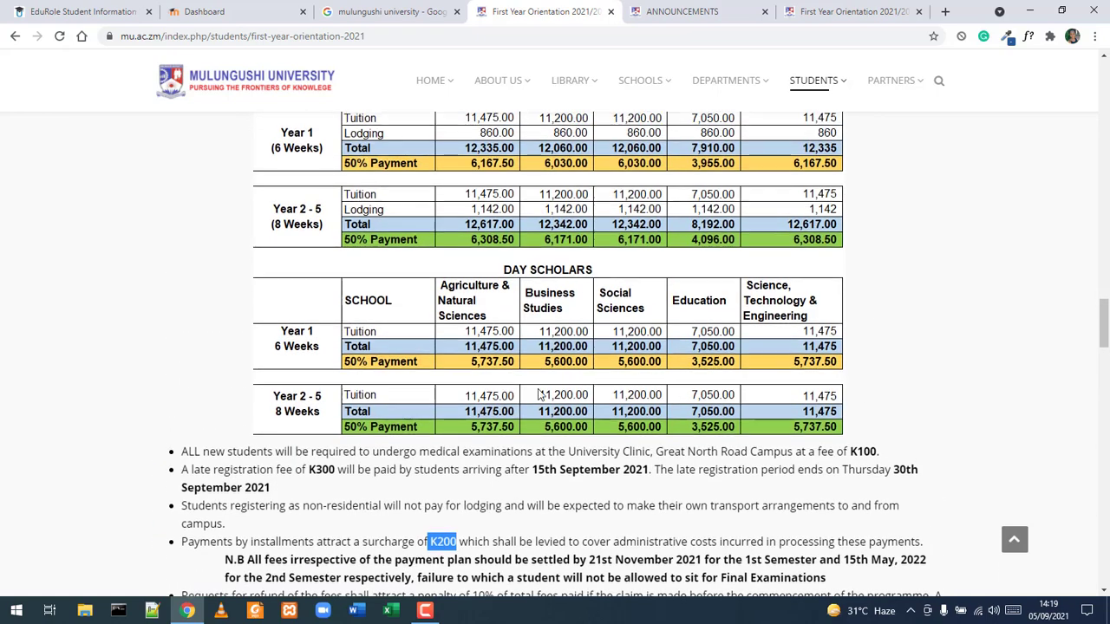
scroll(492, 524, "up", 4)
scroll(454, 425, "up", 3)
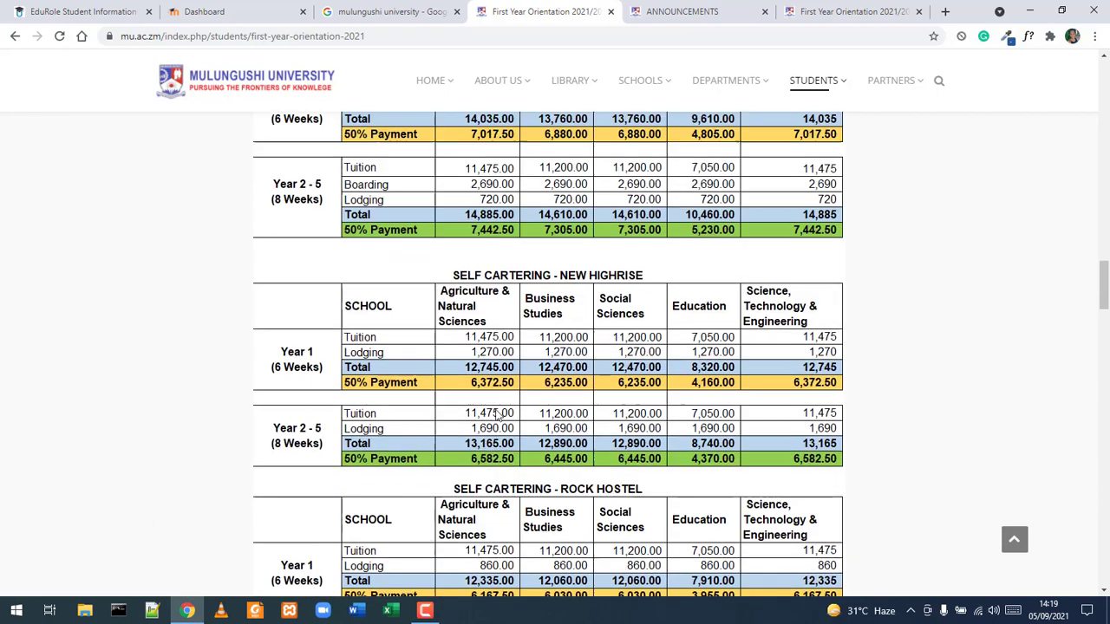
scroll(555, 434, "up", 6)
scroll(568, 430, "down", 14)
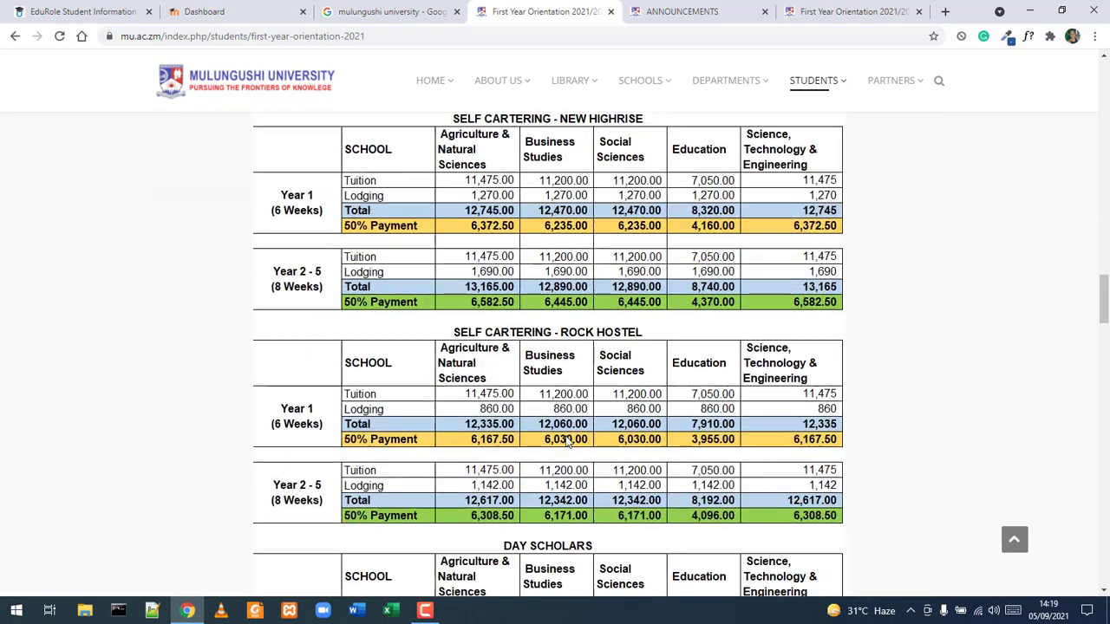
scroll(567, 441, "down", 4)
scroll(549, 367, "up", 2)
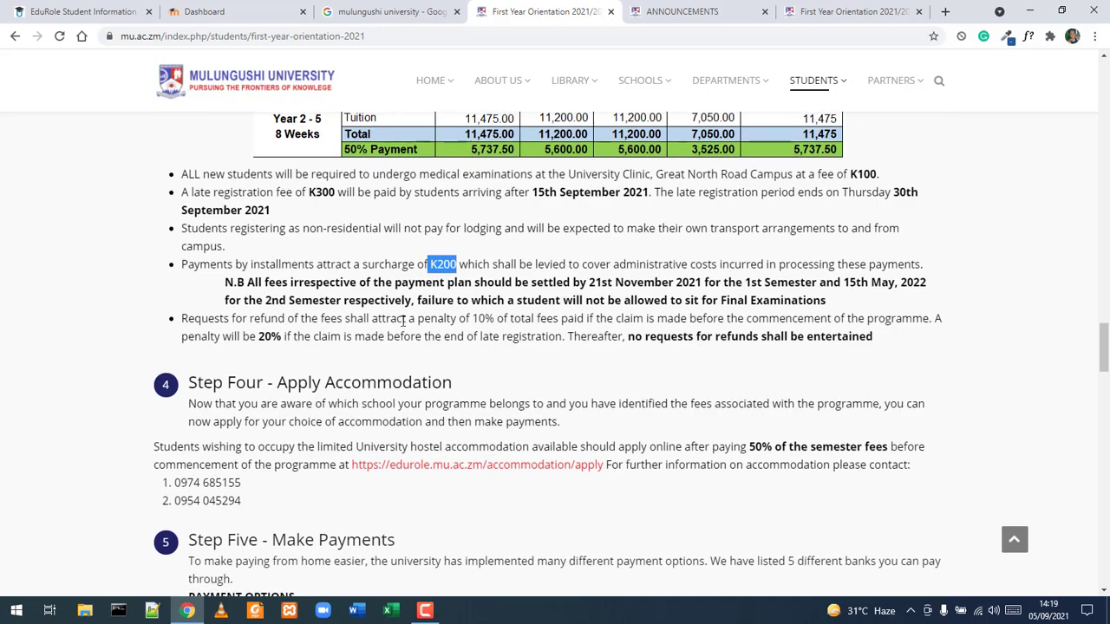
scroll(408, 334, "up", 4)
scroll(411, 339, "up", 15)
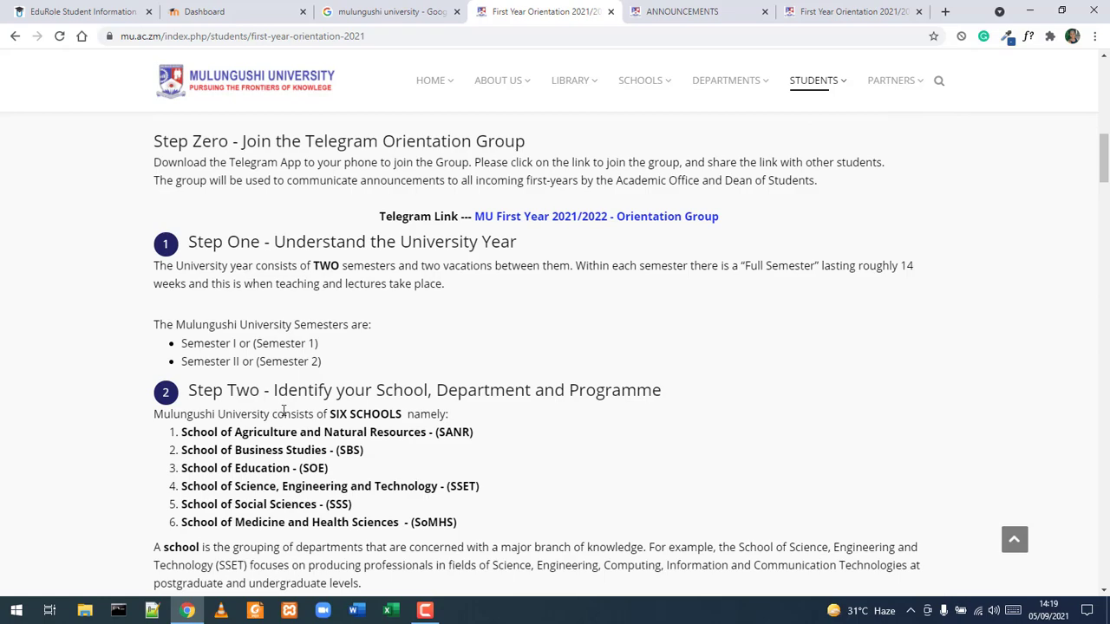
scroll(286, 415, "down", 8)
scroll(286, 414, "down", 6)
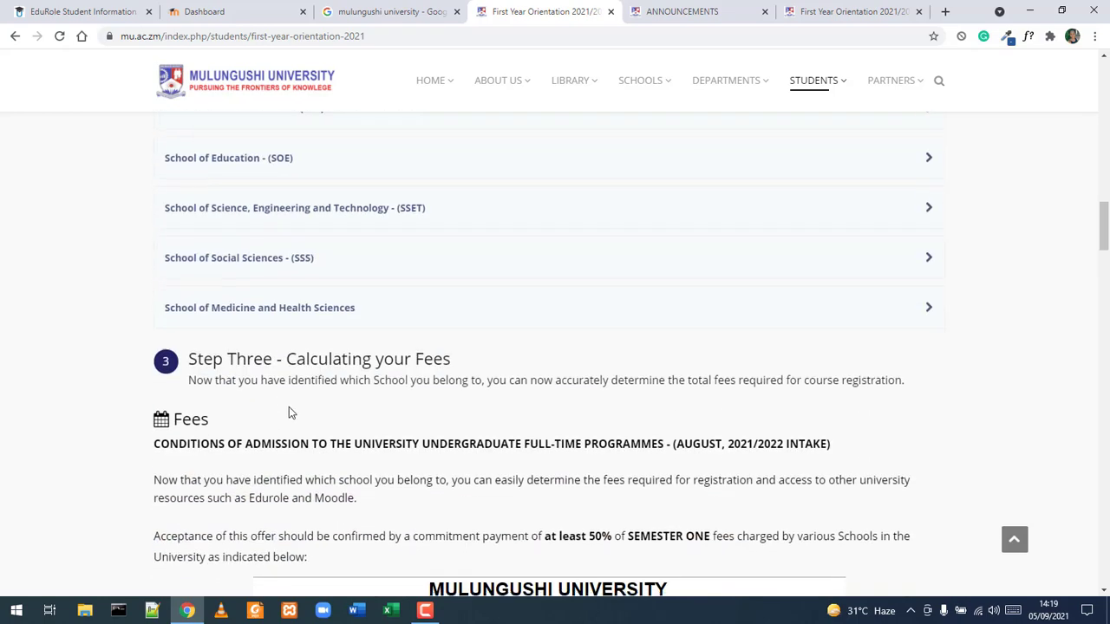
scroll(291, 412, "down", 1)
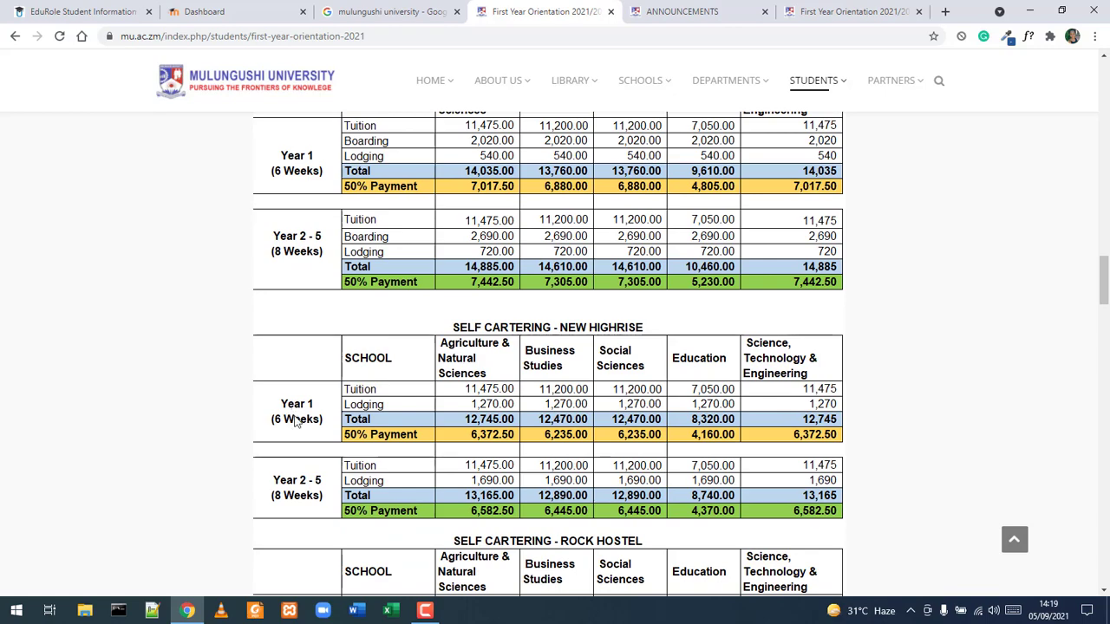
scroll(294, 421, "down", 9)
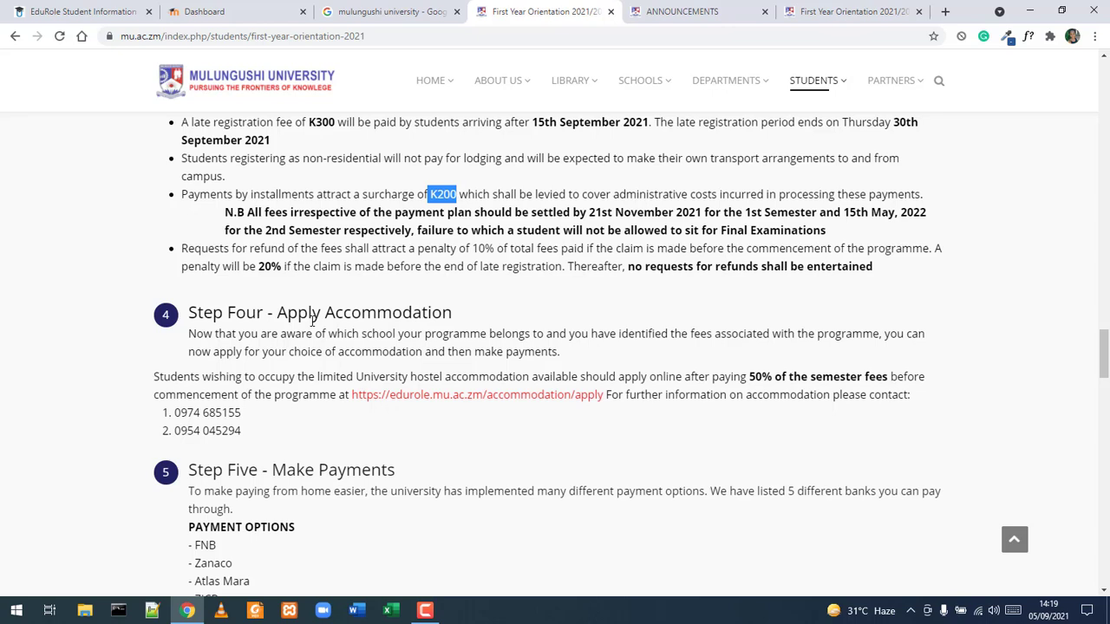
Scroll to Step Four, briefly highlight the first accommodation contact number, and continue to Step Five.
scroll(333, 343, "down", 2)
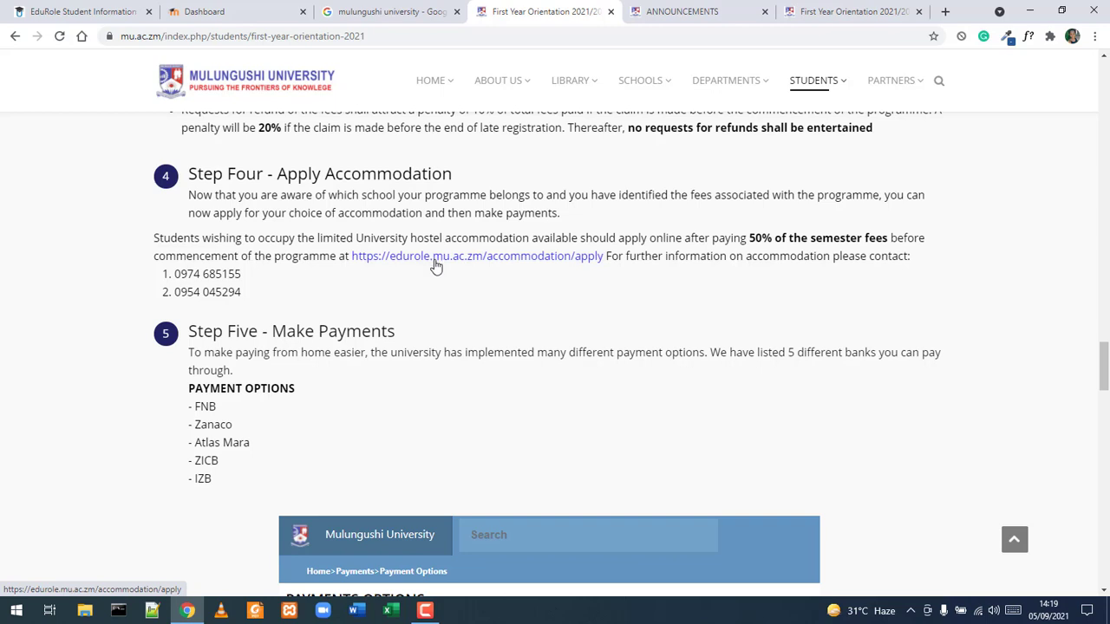
left_click_drag(243, 276, 170, 274)
left_click(244, 298)
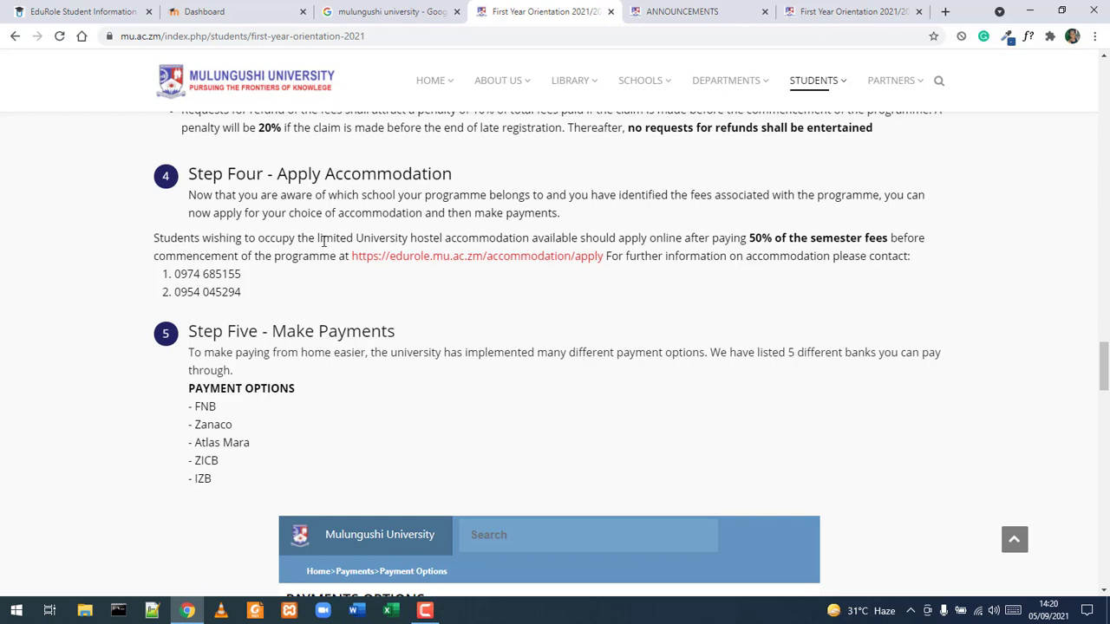
scroll(244, 378, "down", 2)
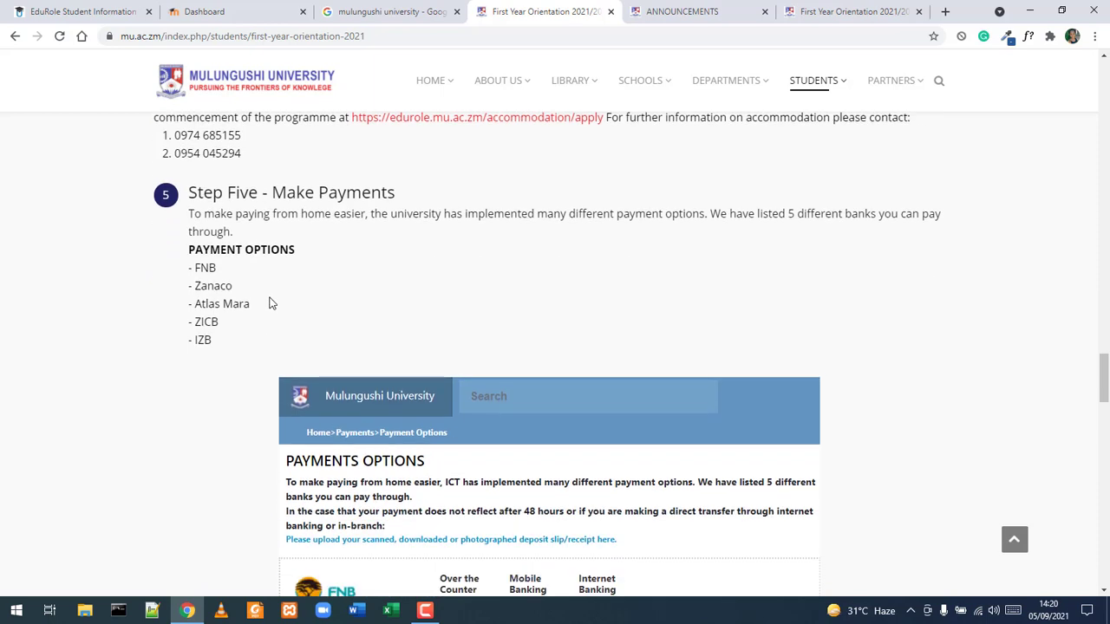
Scroll past the FNB, Zanaco, Atlas Mara, ZICB and IZB payment options to Student Self Service.
scroll(269, 302, "down", 1)
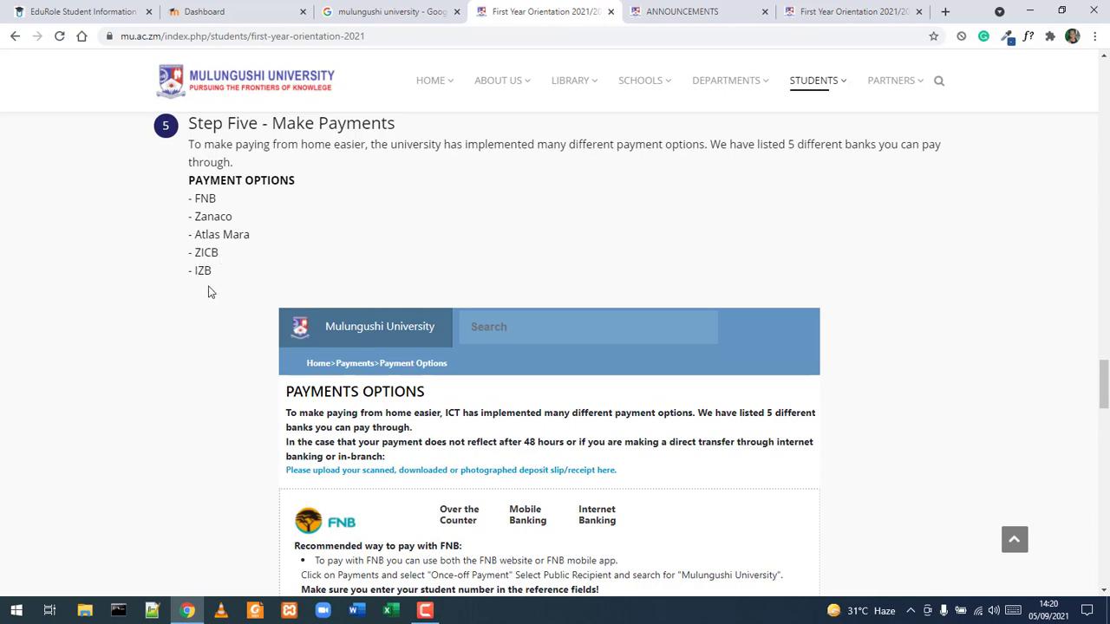
scroll(220, 301, "down", 2)
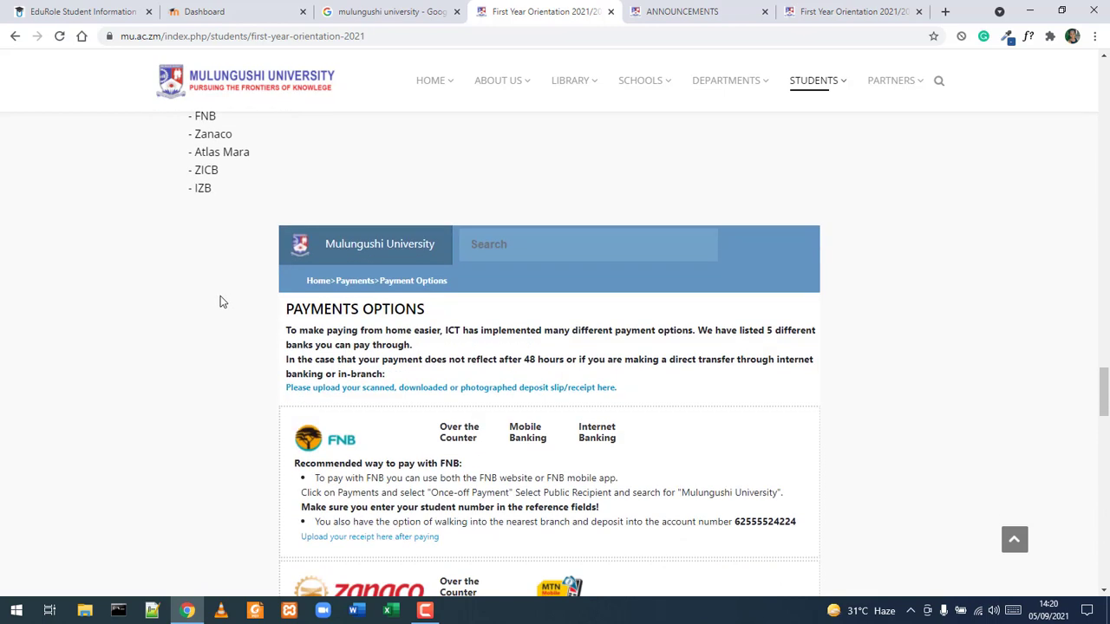
scroll(219, 206, "up", 2)
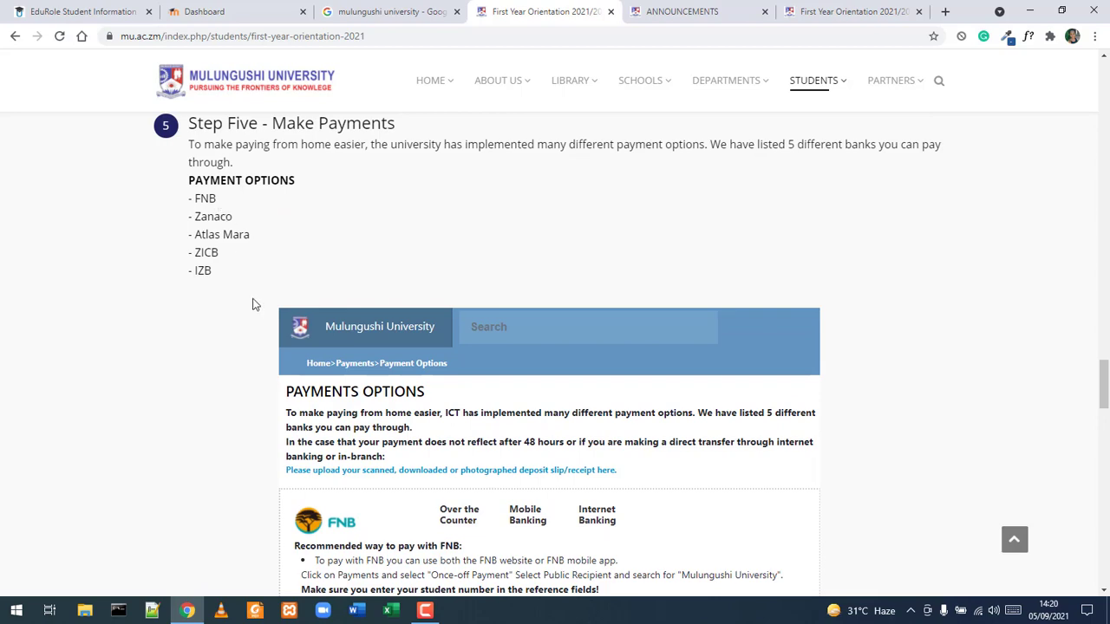
scroll(254, 305, "down", 3)
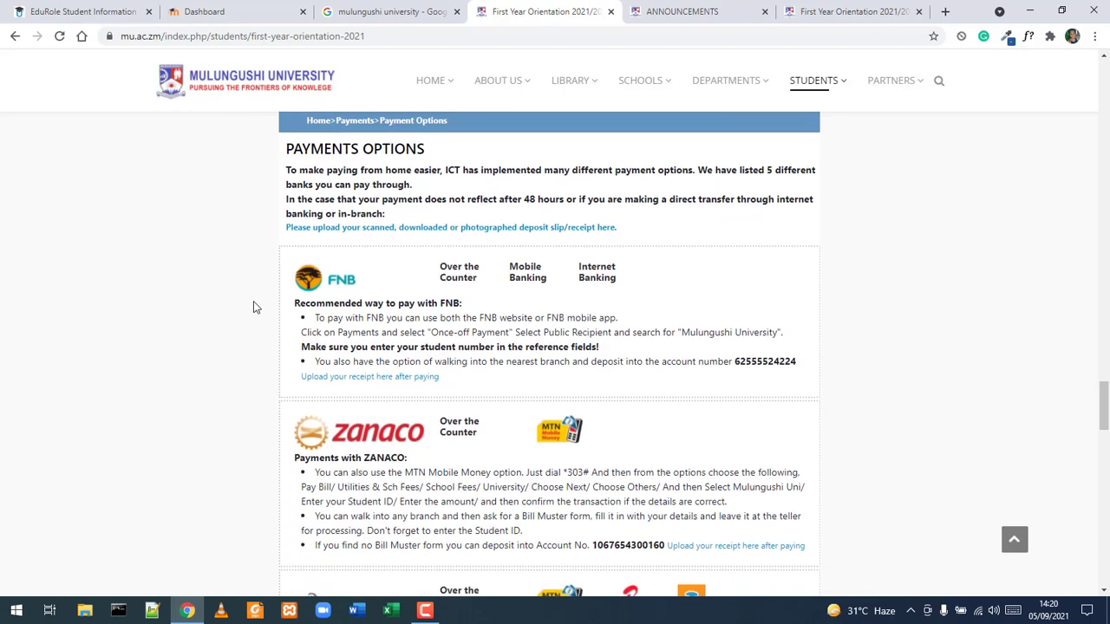
scroll(334, 342, "down", 1)
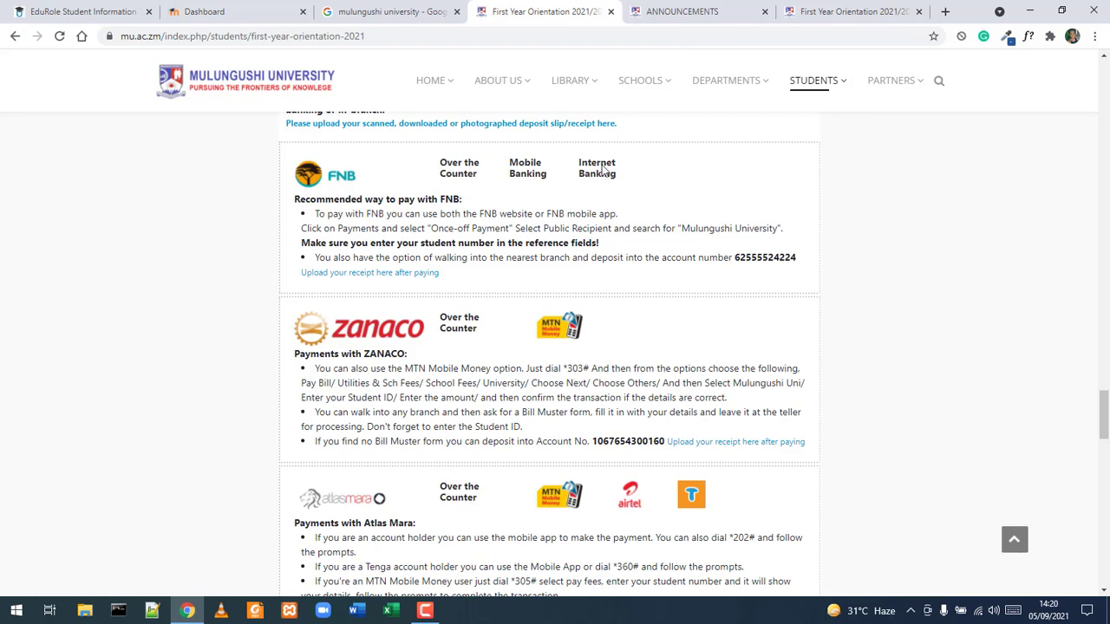
scroll(444, 240, "down", 3)
scroll(444, 241, "down", 4)
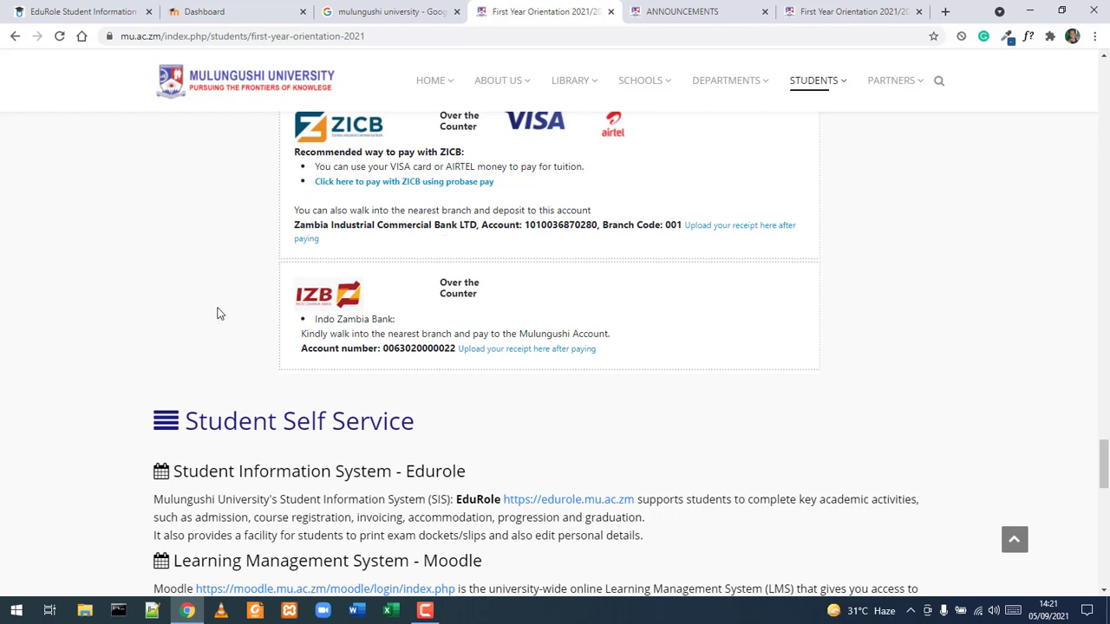
scroll(221, 312, "down", 2)
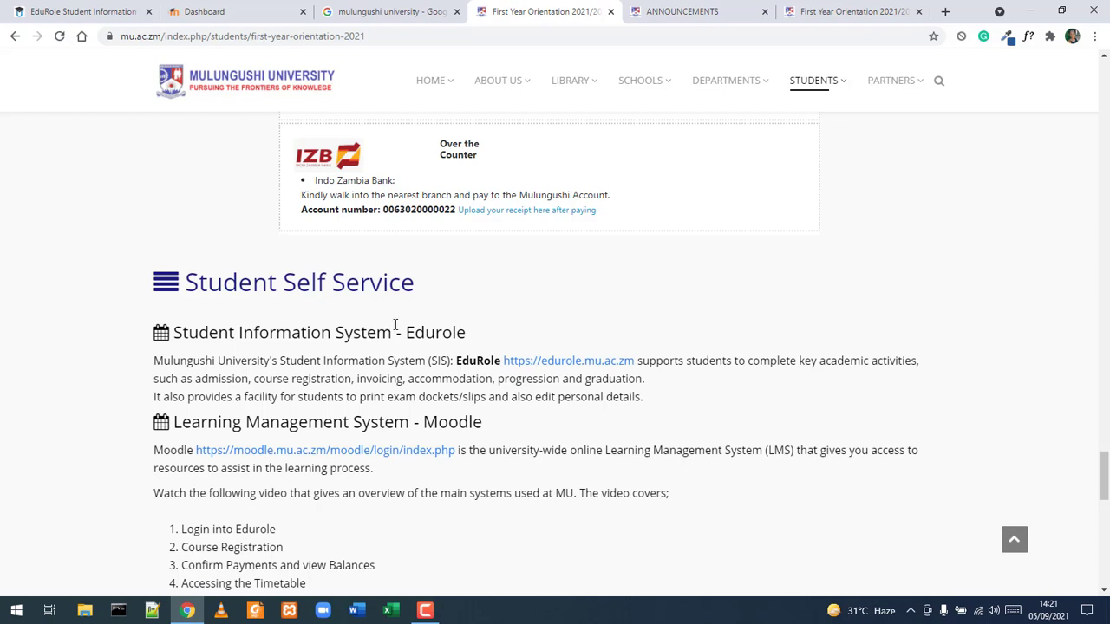
left_click_drag(392, 333, 172, 334)
scroll(281, 363, "down", 2)
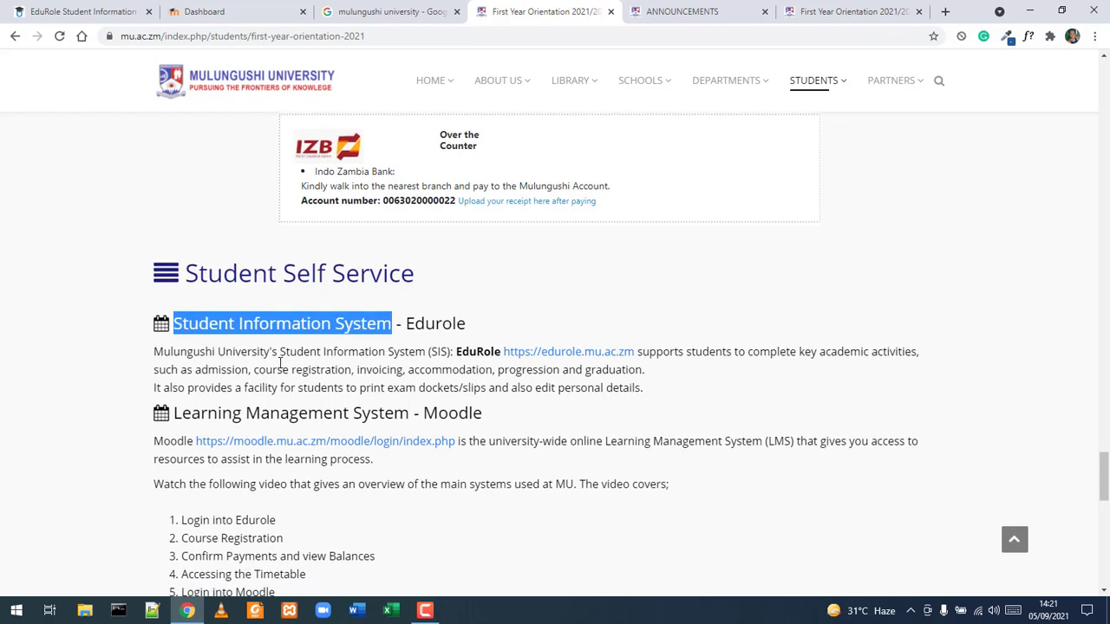
left_click_drag(409, 285, 184, 301)
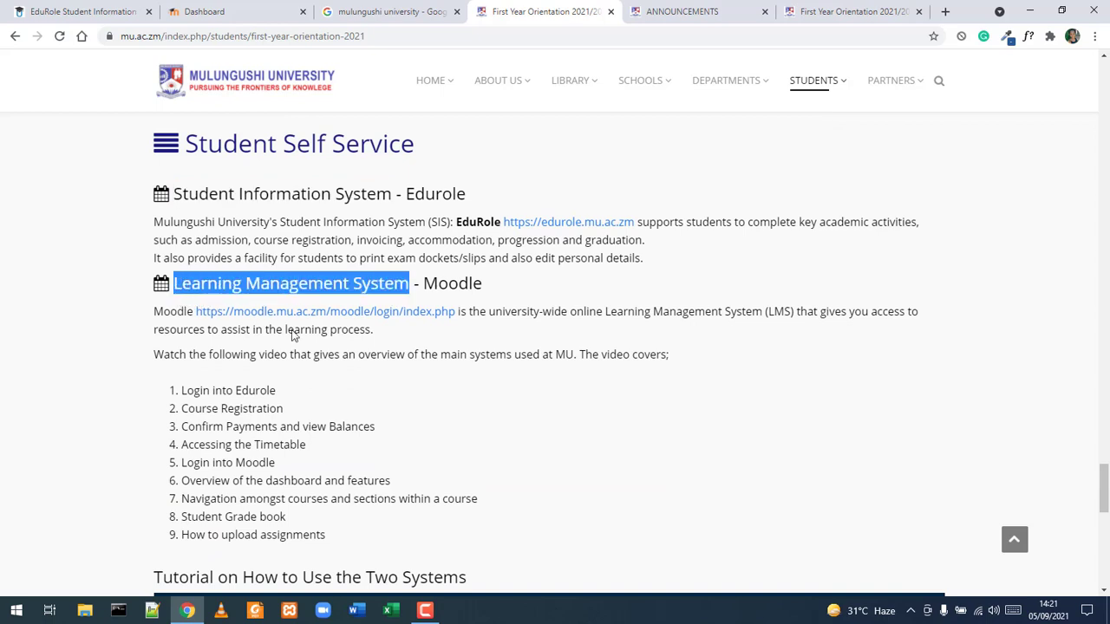
left_click(399, 405)
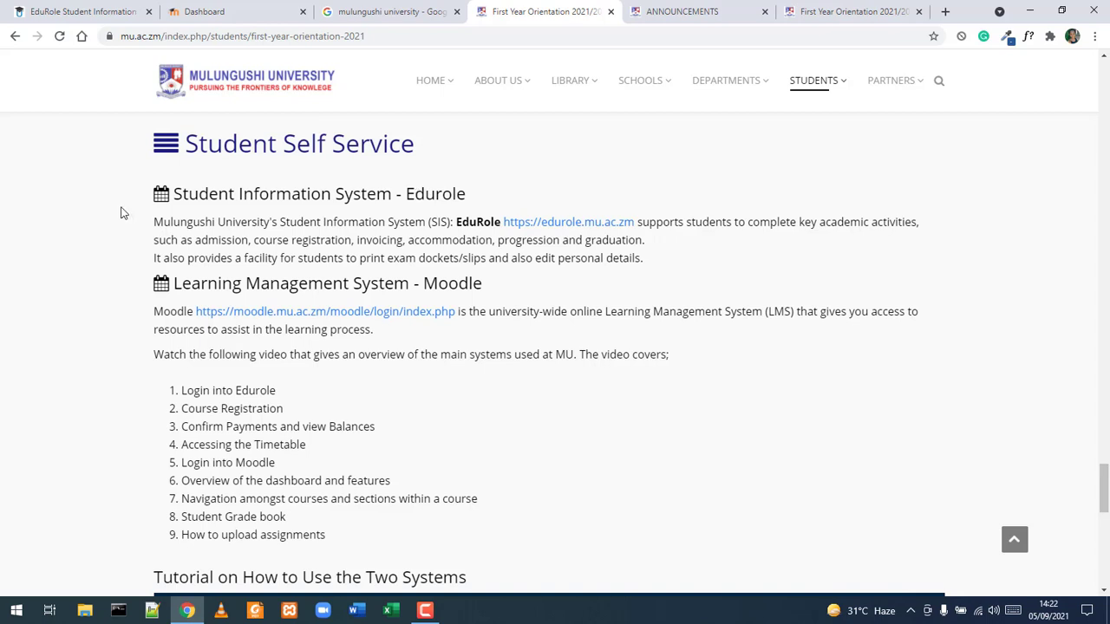
left_click_drag(182, 396, 349, 536)
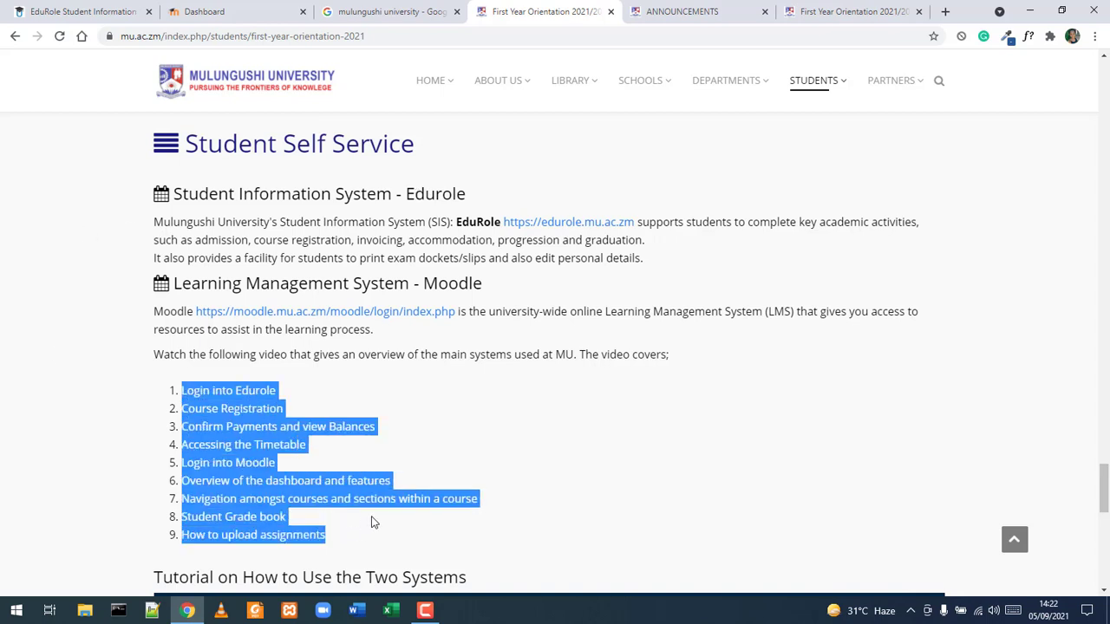
left_click(372, 522)
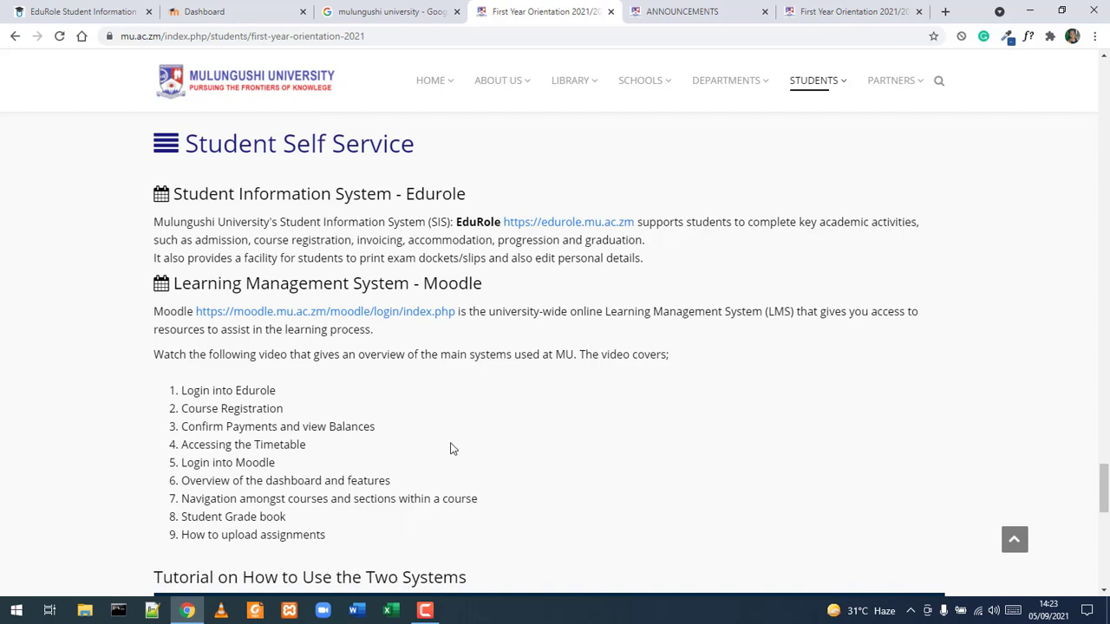
Go to the homepage via the logo and choose Student Information System under STUDENTS.
left_click(274, 85)
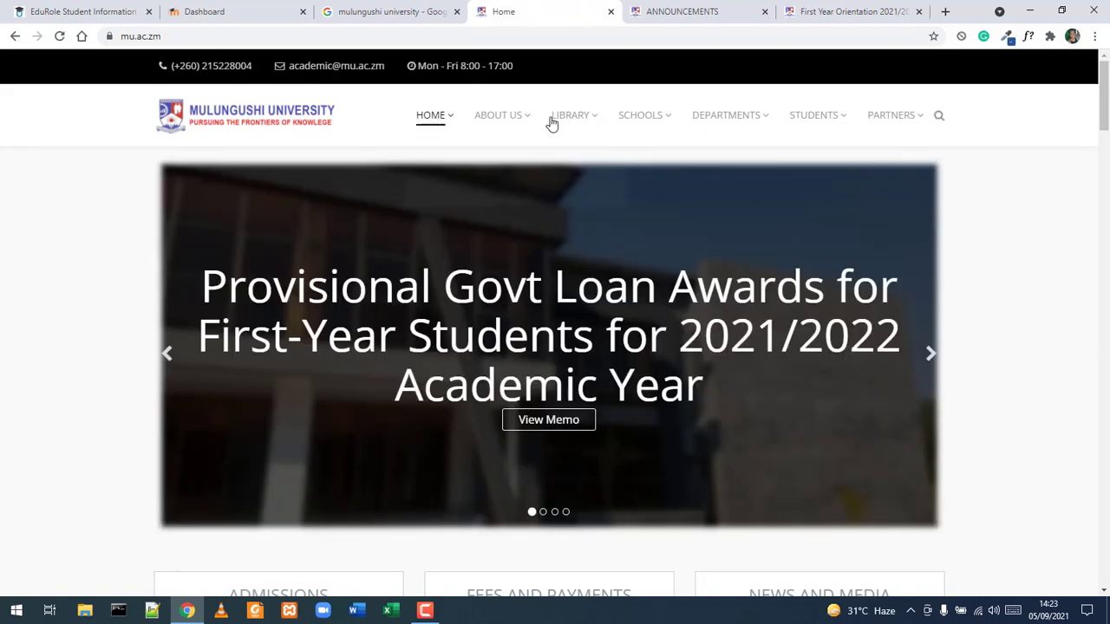
mouse_move(848, 116)
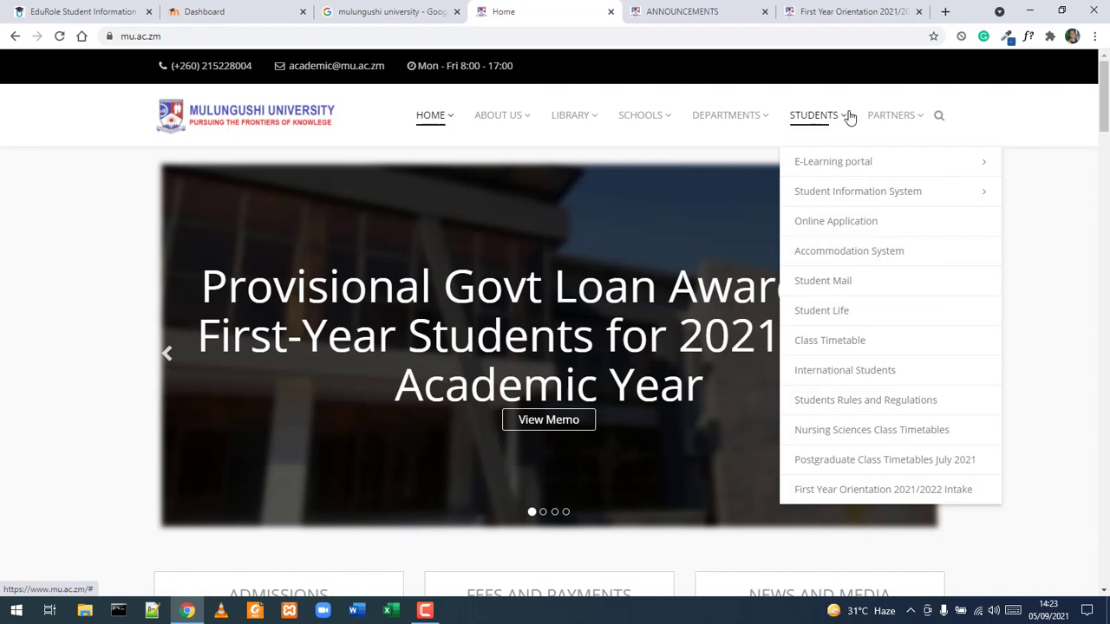
mouse_move(857, 196)
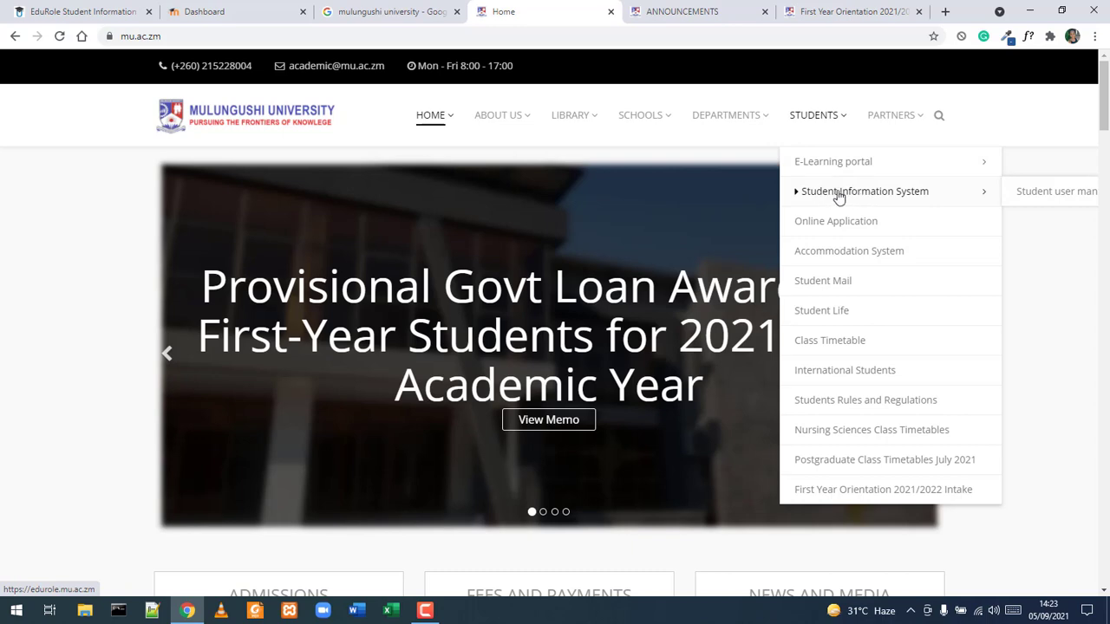
left_click(838, 197)
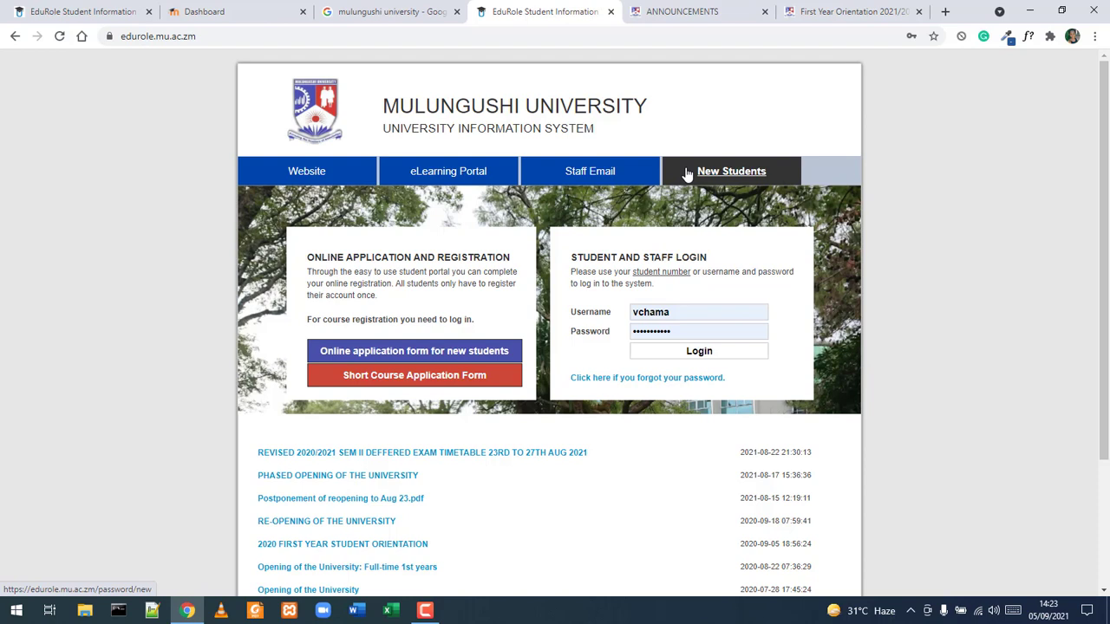
Replace the prefilled login with the student's number and password and log in to EduRole.
left_click(679, 314)
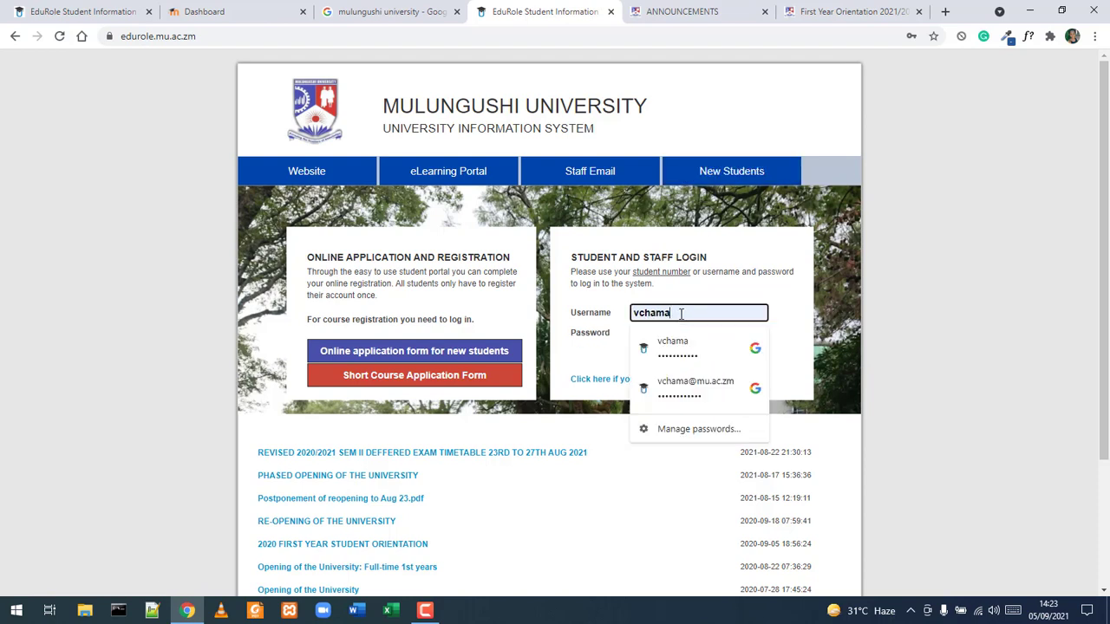
left_click_drag(679, 314, 620, 314)
key("BackSpace")
left_click(607, 361)
left_click(639, 314)
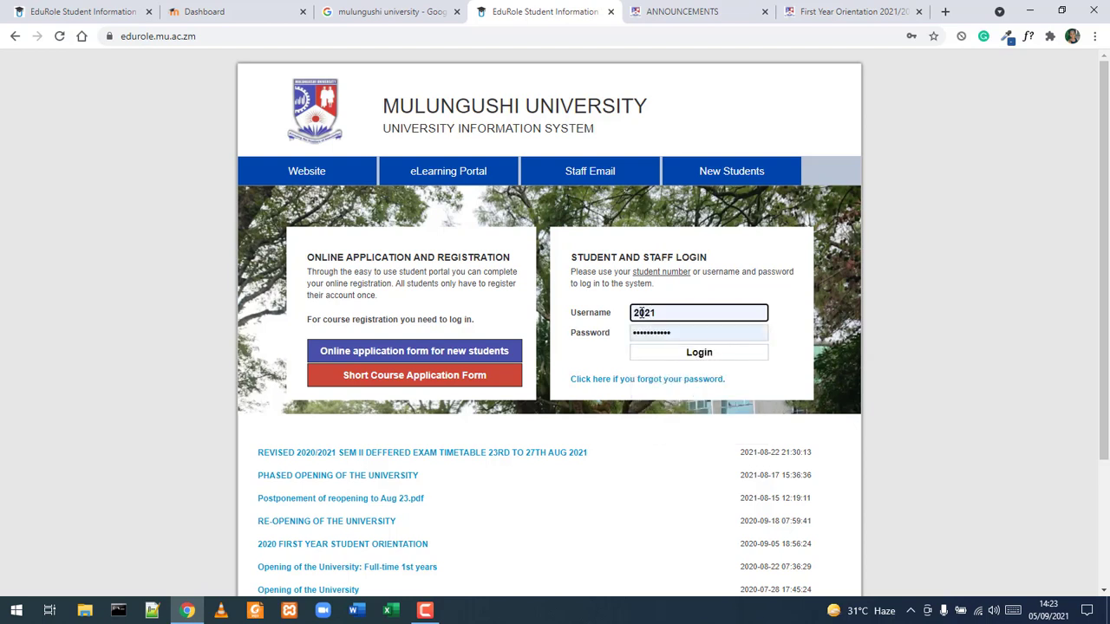
key("Tab")
key("BackSpace")
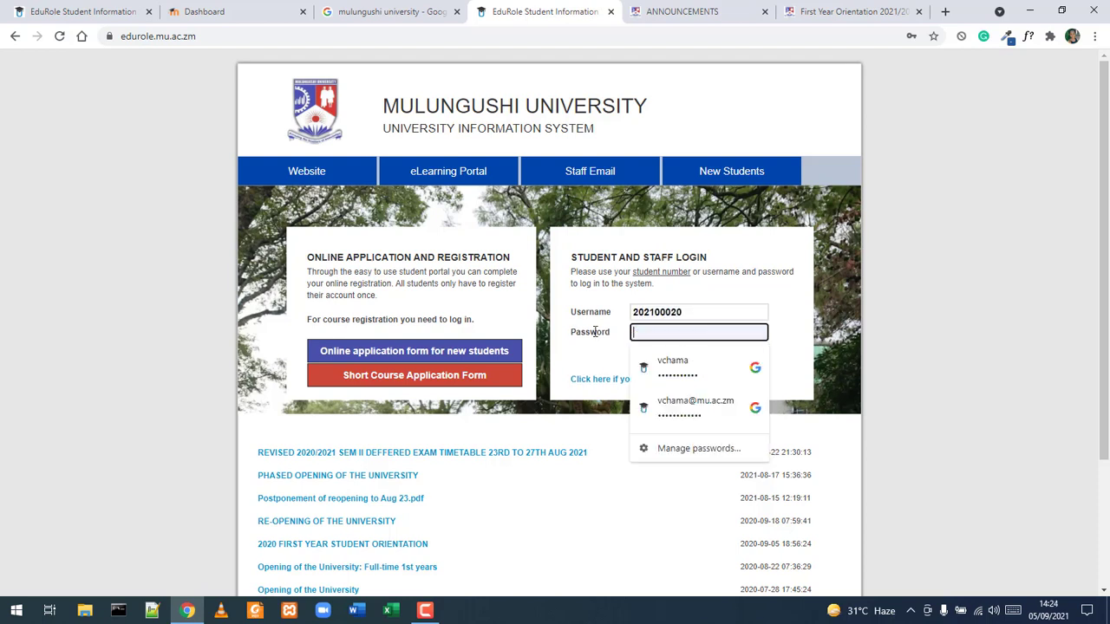
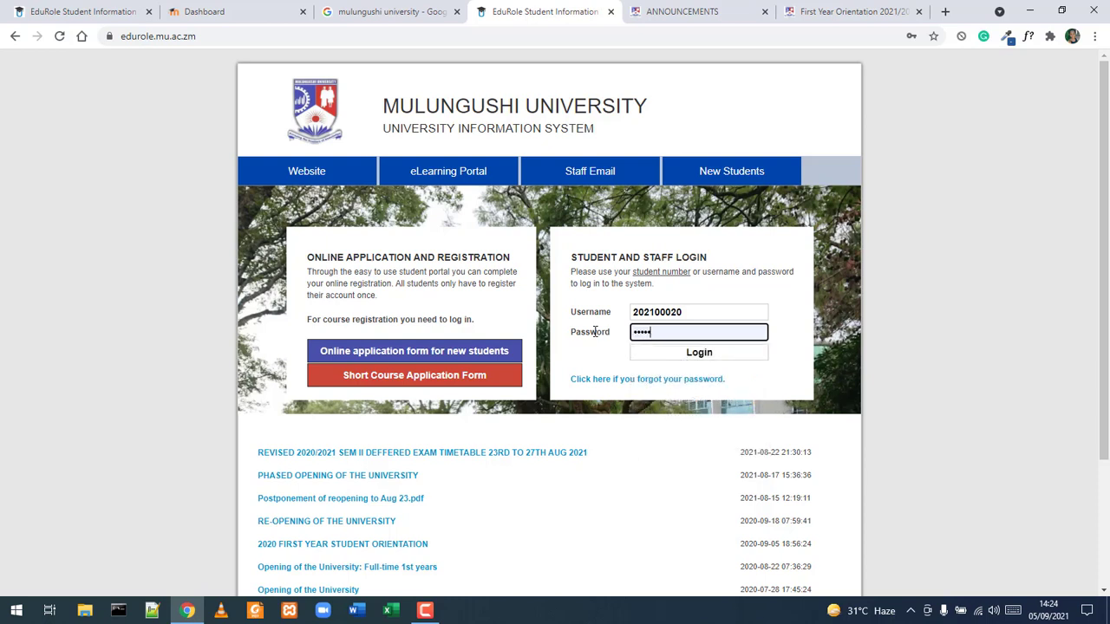
left_click(685, 363)
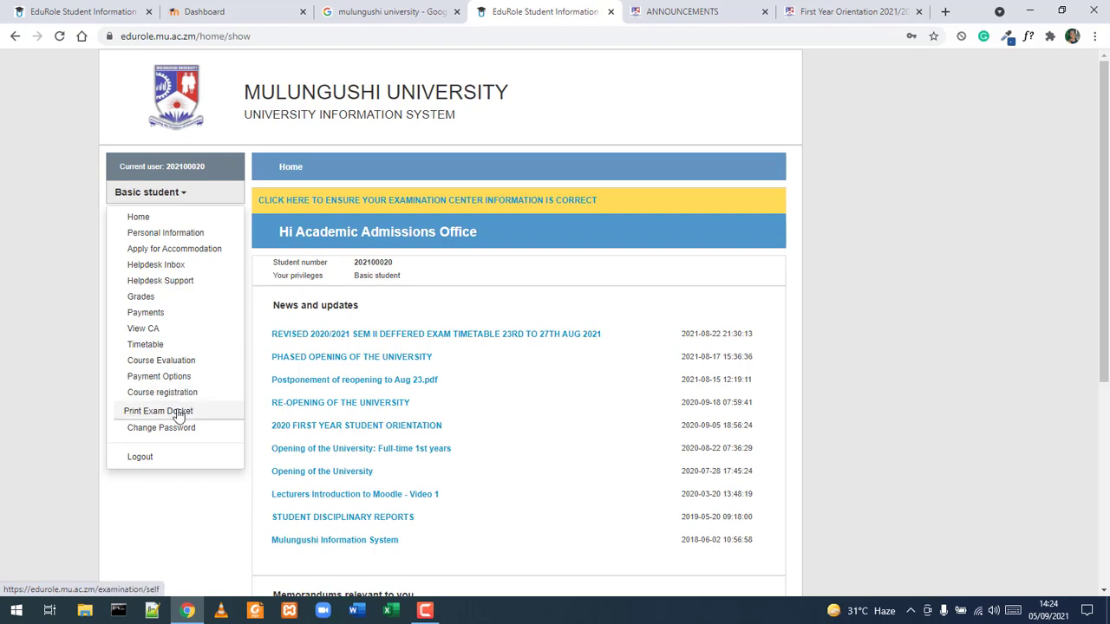
Open Personal Information and highlight the student number and Fulltime student status.
left_click(163, 236)
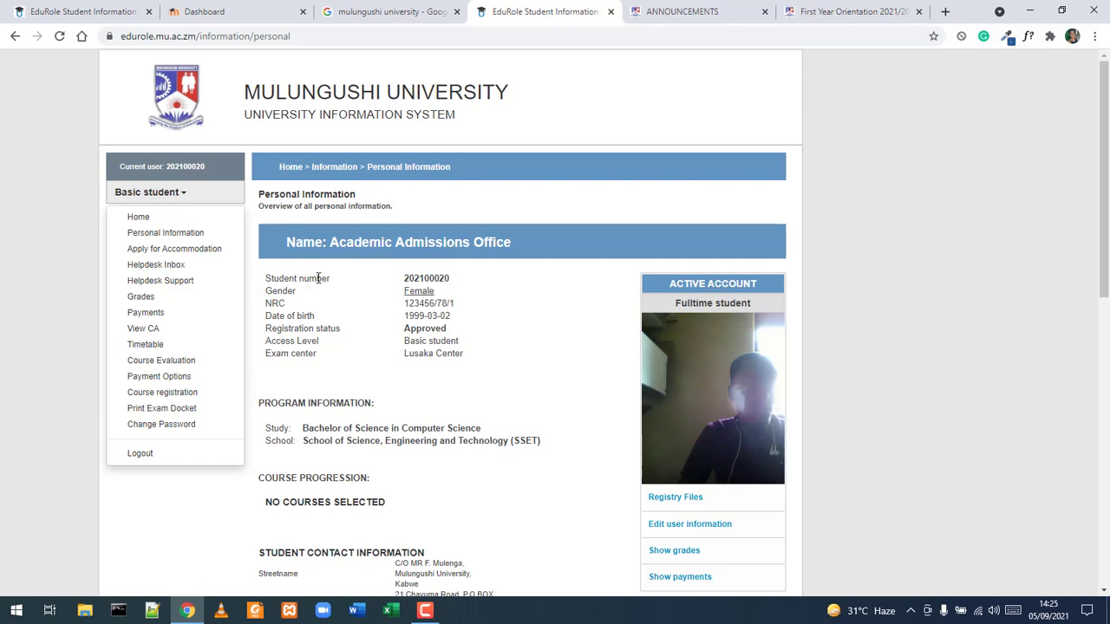
double_click(432, 278)
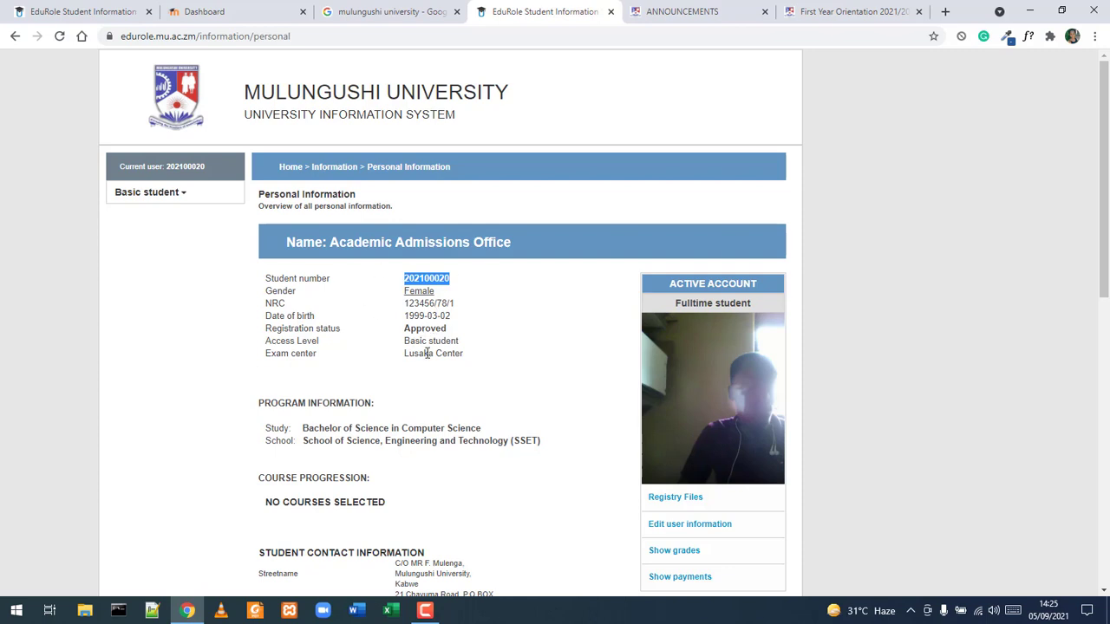
left_click(427, 353)
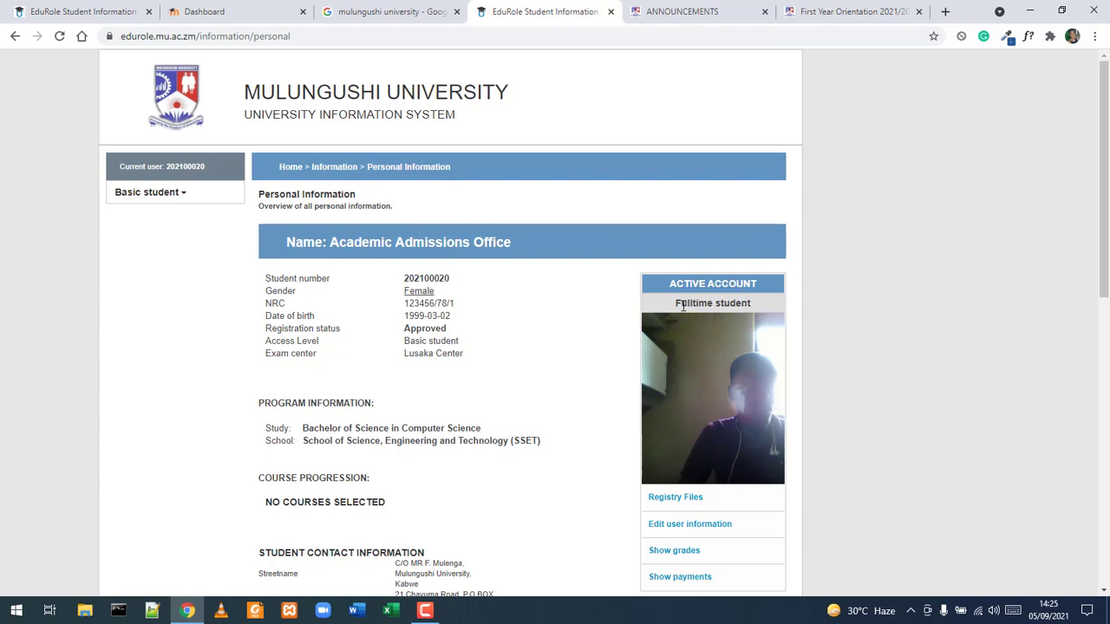
left_click_drag(678, 303, 758, 306)
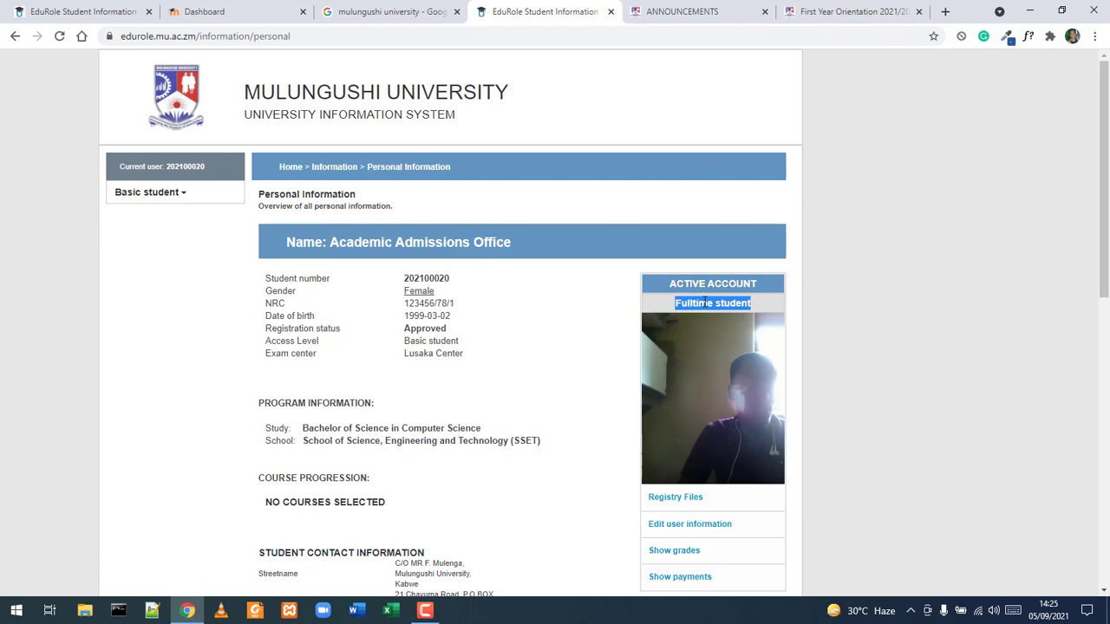
left_click(594, 320)
Highlight the Bachelor of Science in Computer Science programme and the note that no courses are selected.
scroll(594, 320, "down", 2)
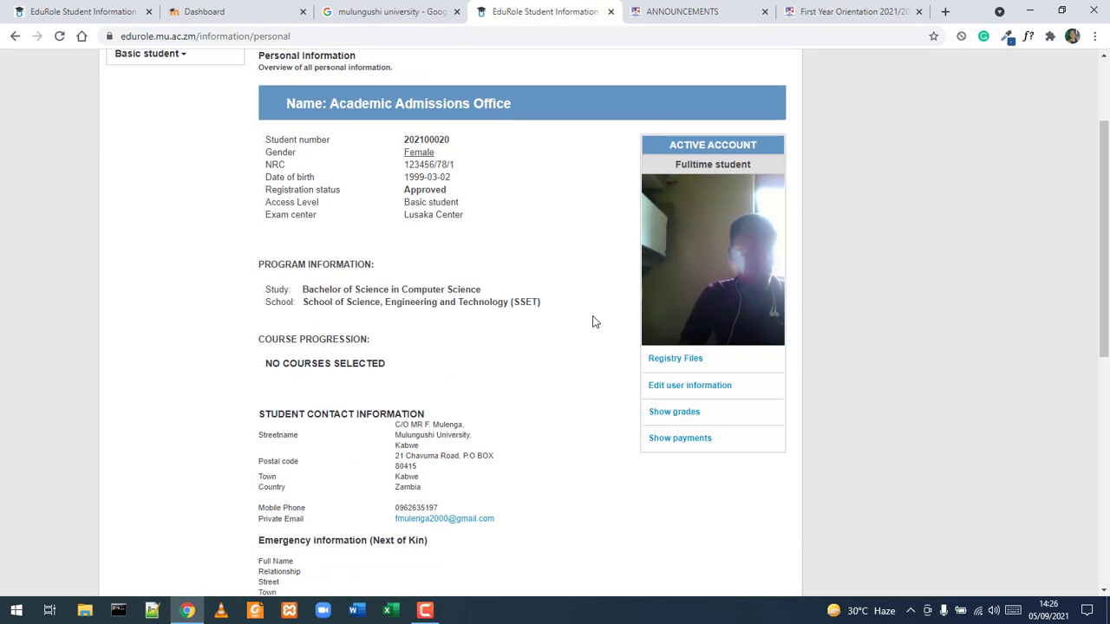
scroll(593, 320, "down", 1)
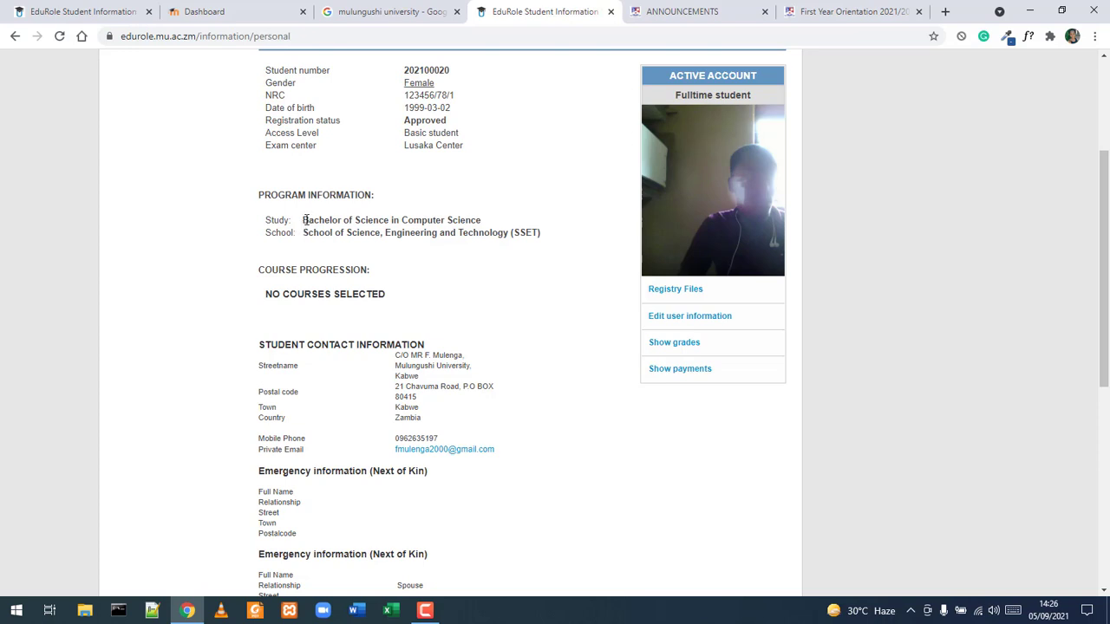
left_click_drag(303, 222, 490, 222)
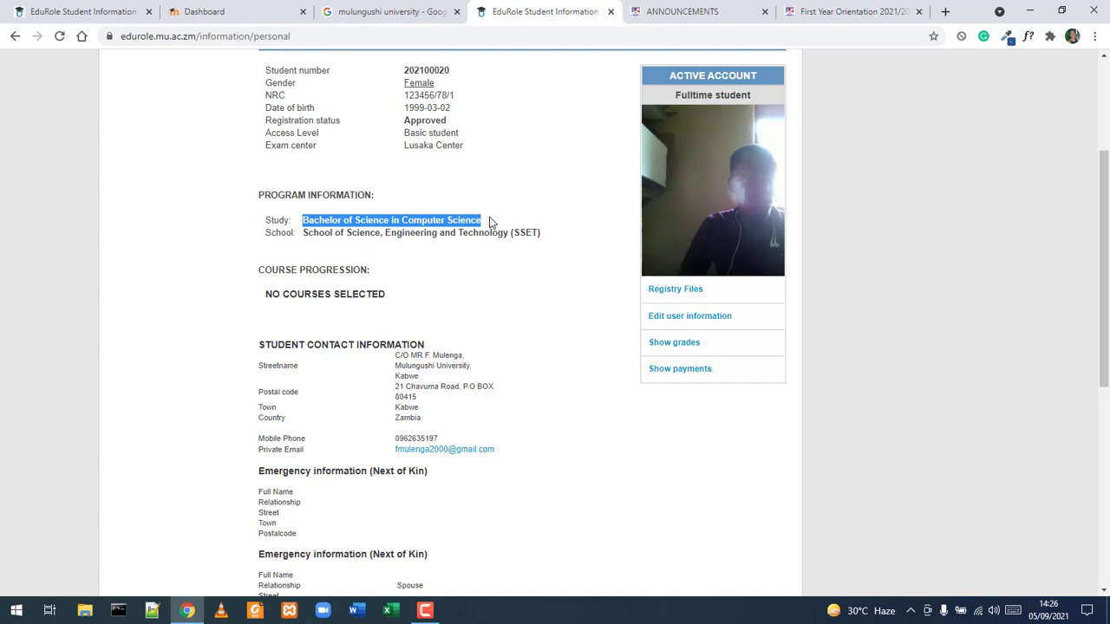
left_click(330, 233)
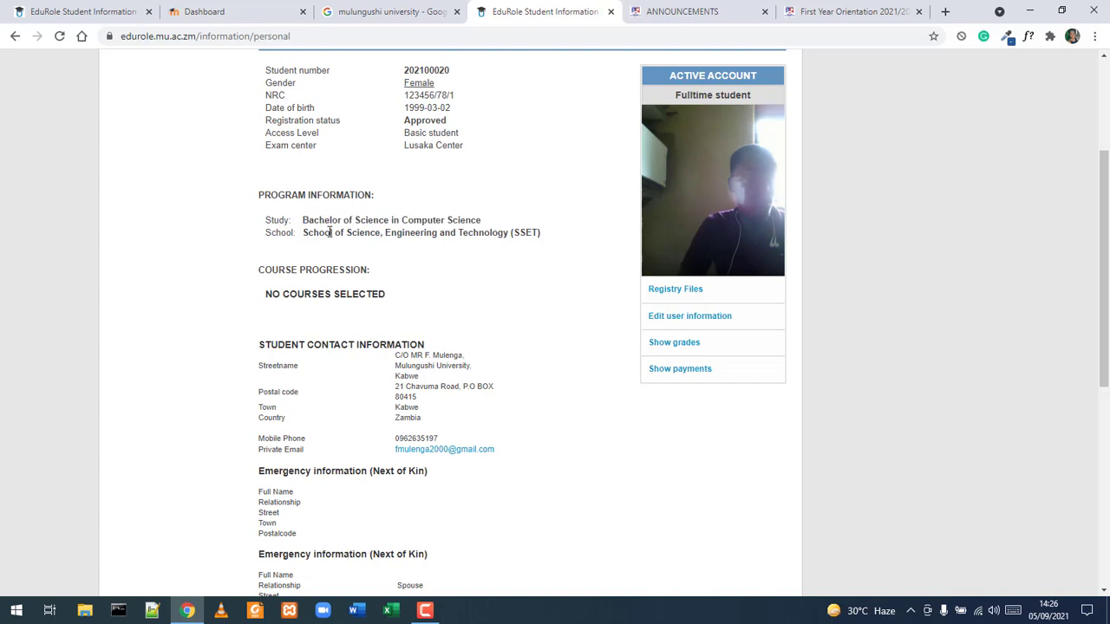
scroll(329, 232, "down", 1)
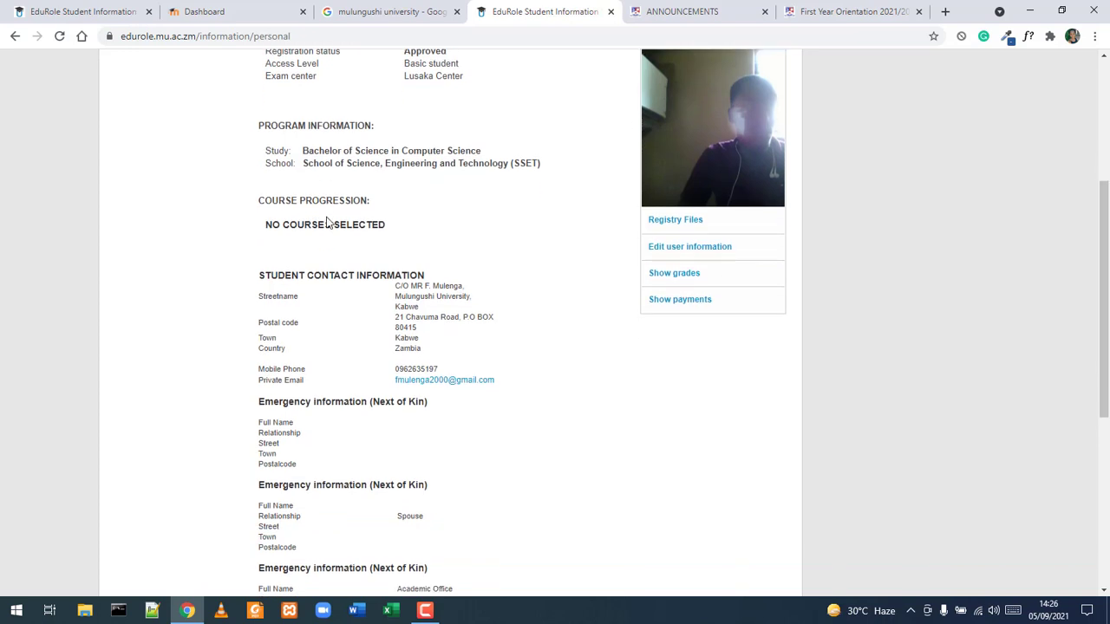
left_click_drag(266, 228, 389, 234)
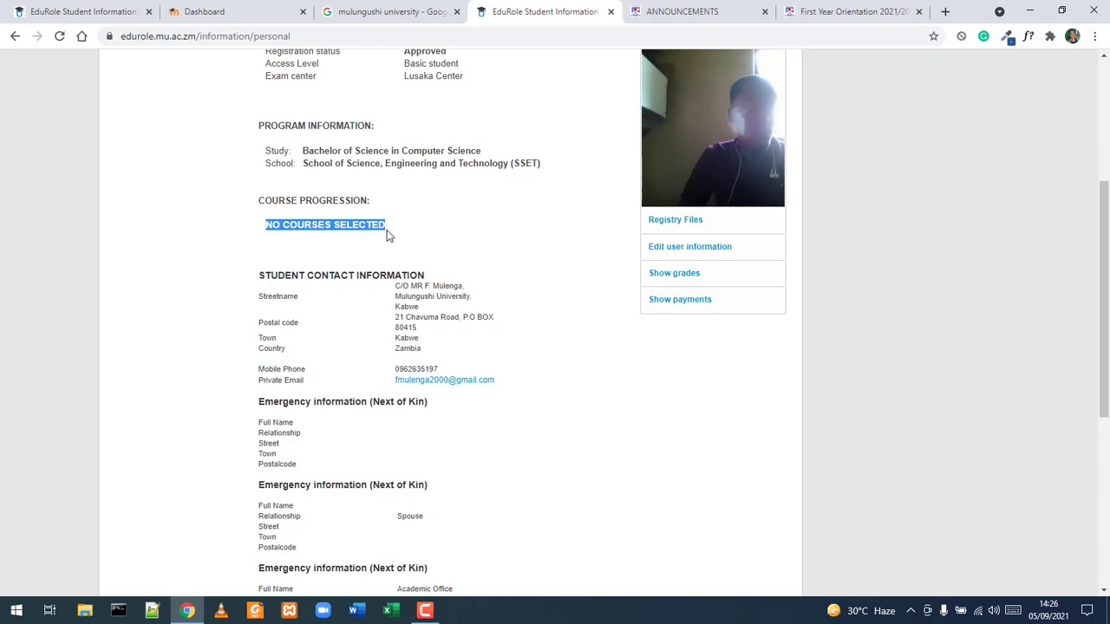
Scroll through the rest of the page and open the Basic student navigation list.
scroll(355, 235, "down", 1)
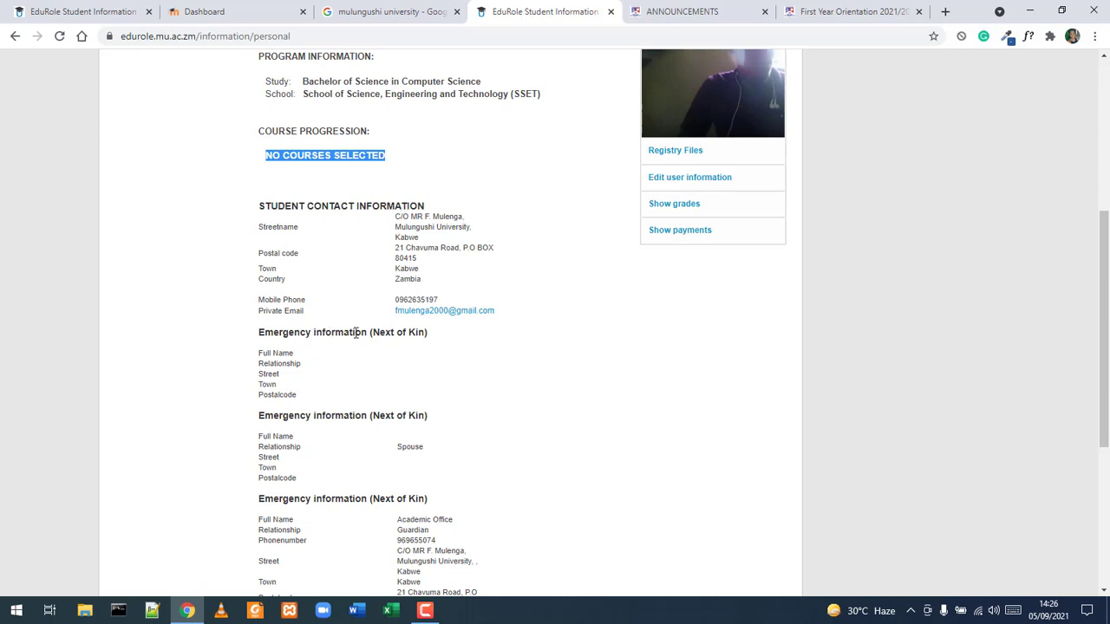
scroll(388, 364, "down", 2)
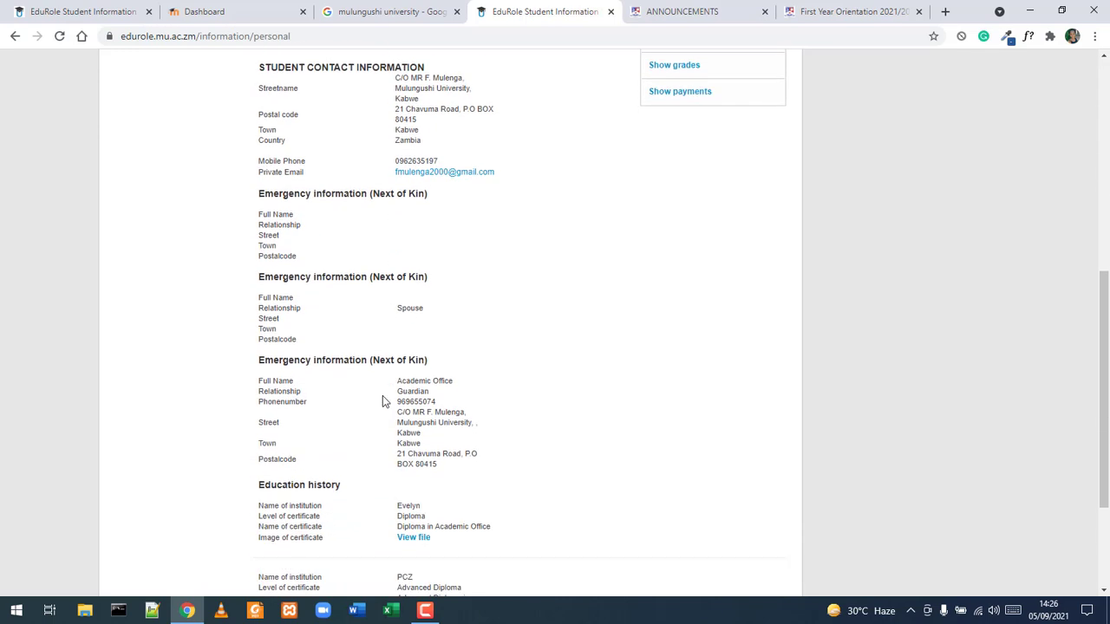
scroll(383, 401, "down", 2)
scroll(364, 381, "down", 1)
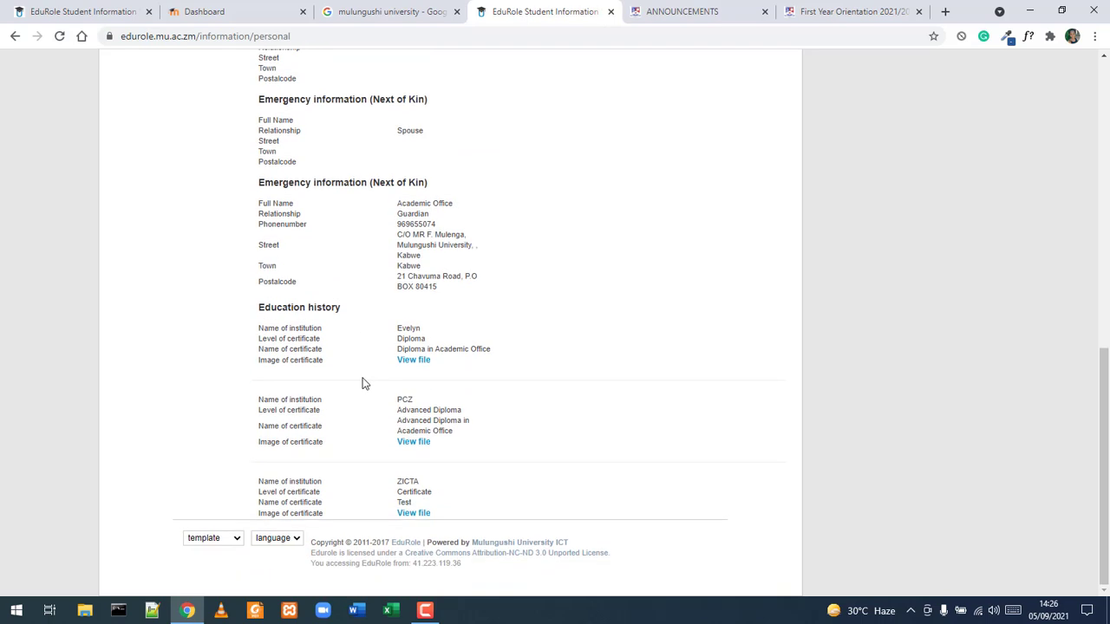
scroll(364, 384, "up", 8)
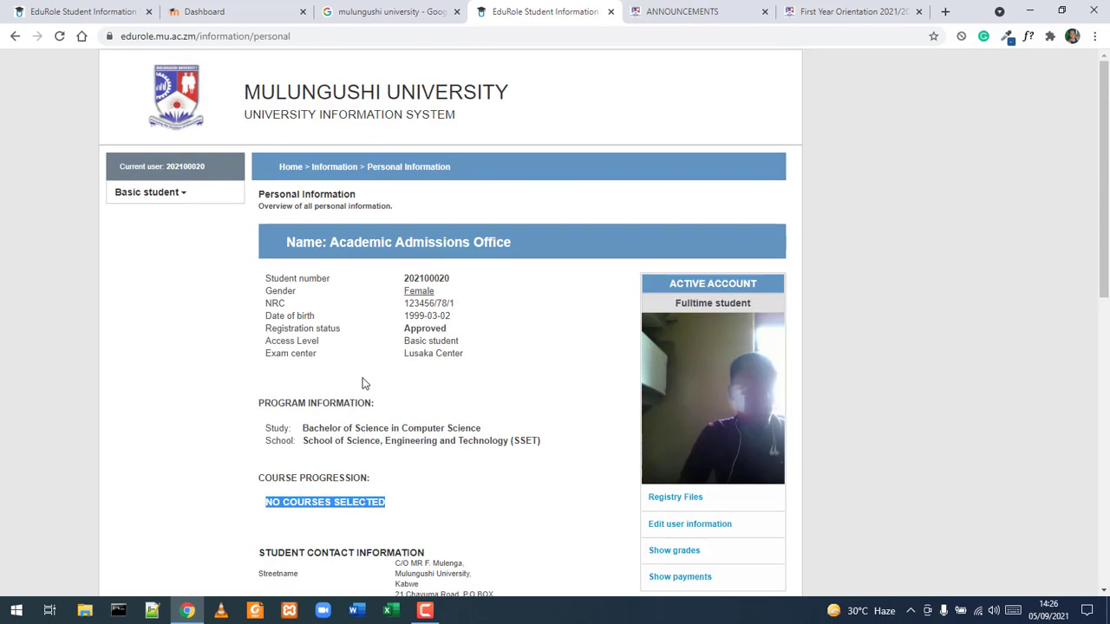
left_click(181, 194)
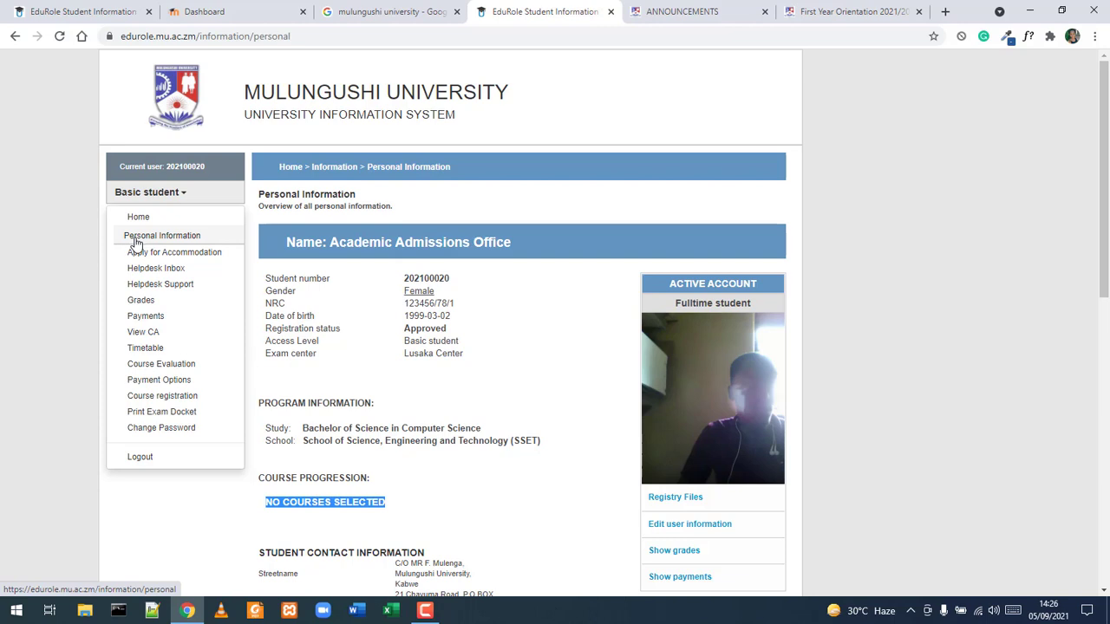
Open Apply for Accommodation, highlight the K5375 required payment, then reopen the Basic student menu.
left_click(135, 253)
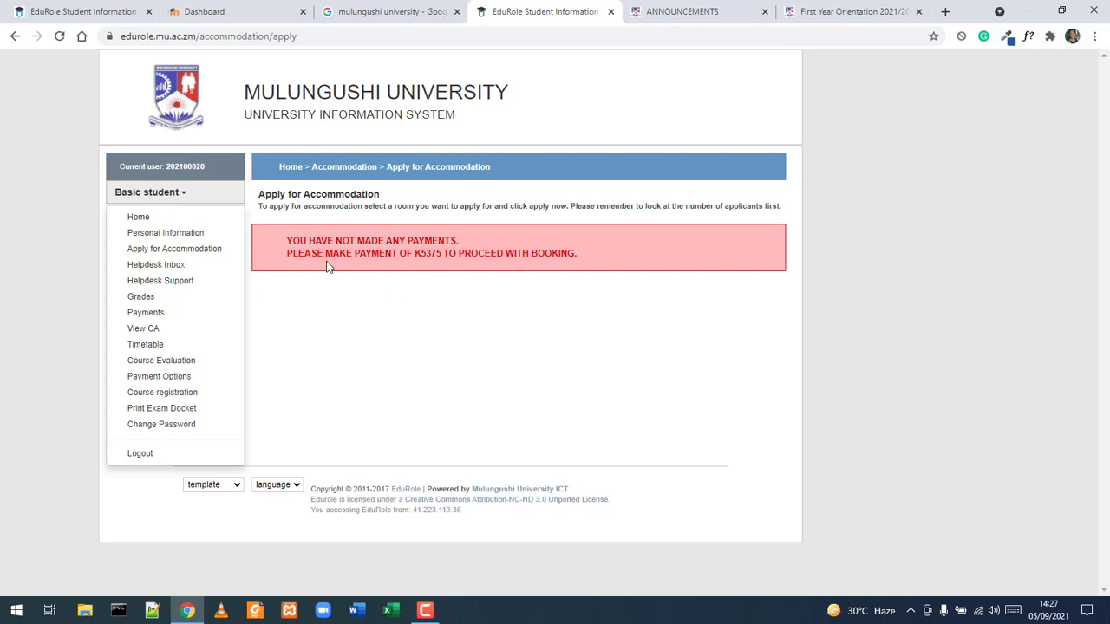
left_click_drag(416, 254, 486, 254)
left_click(424, 257)
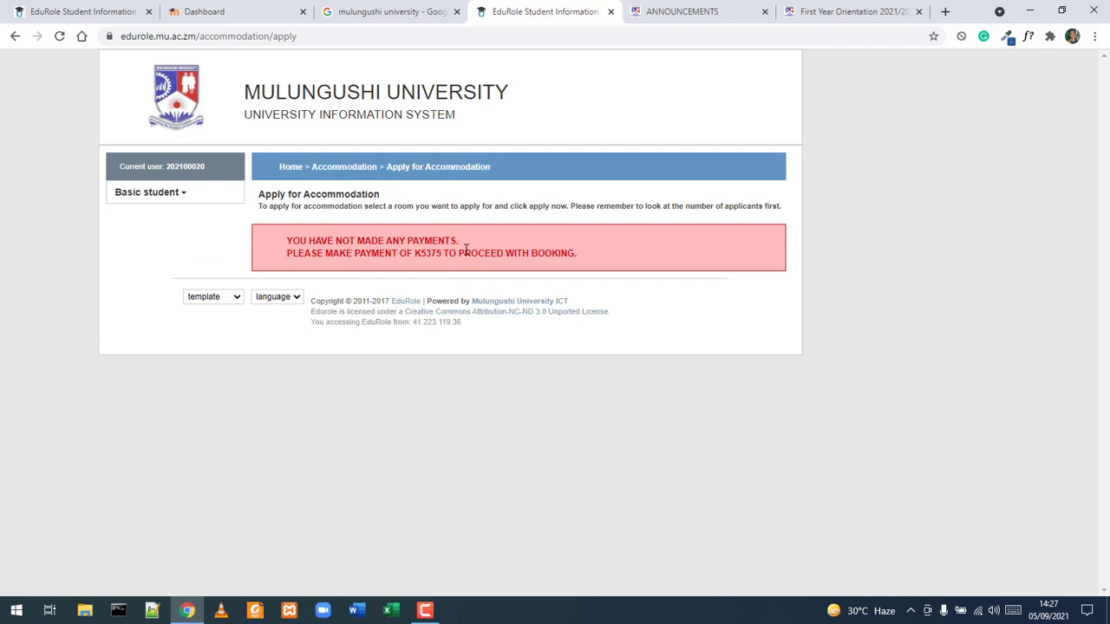
left_click(184, 198)
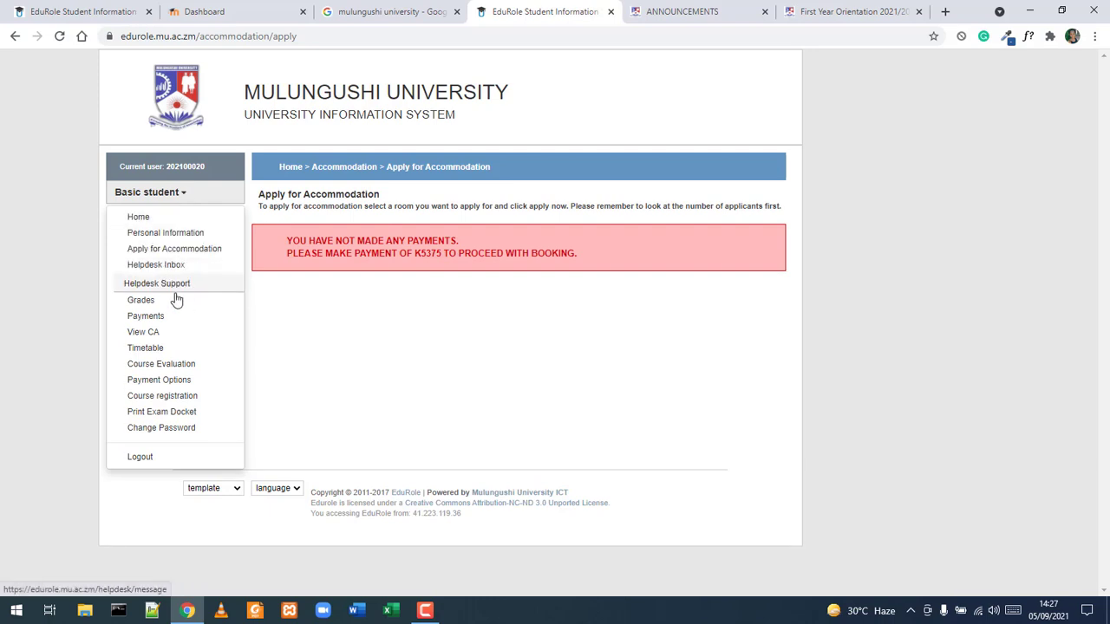
Open the Grades page, which shows no grades and an overall remark of NO REMARK.
left_click(147, 308)
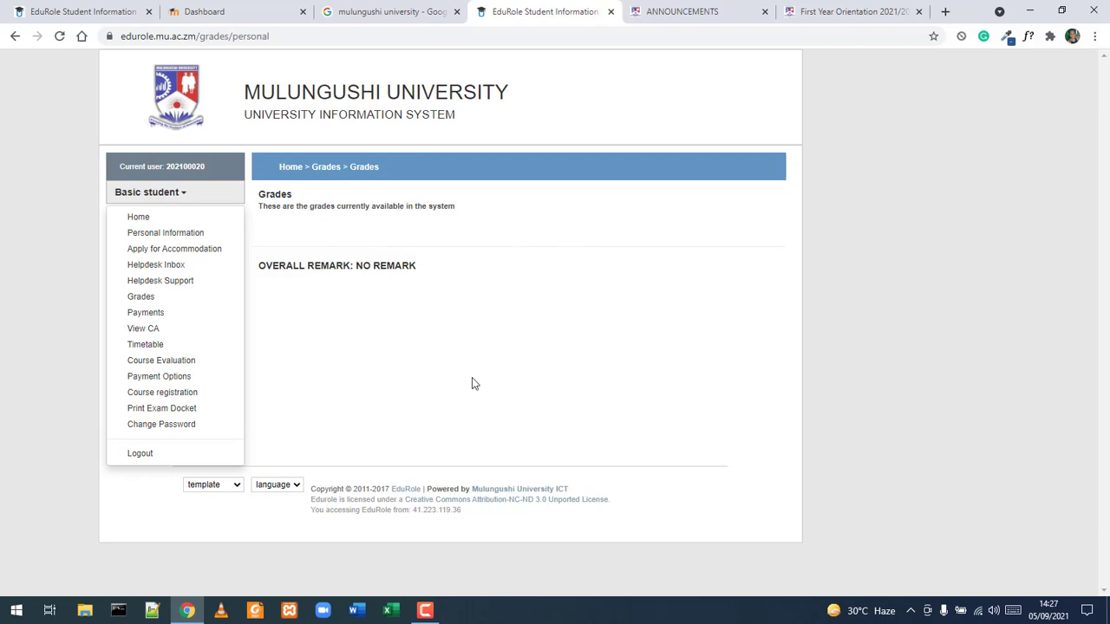
View the Payments statement, checking its CREDIT, DEBIT and DESCRIPTION columns and the 0 balances.
left_click(142, 319)
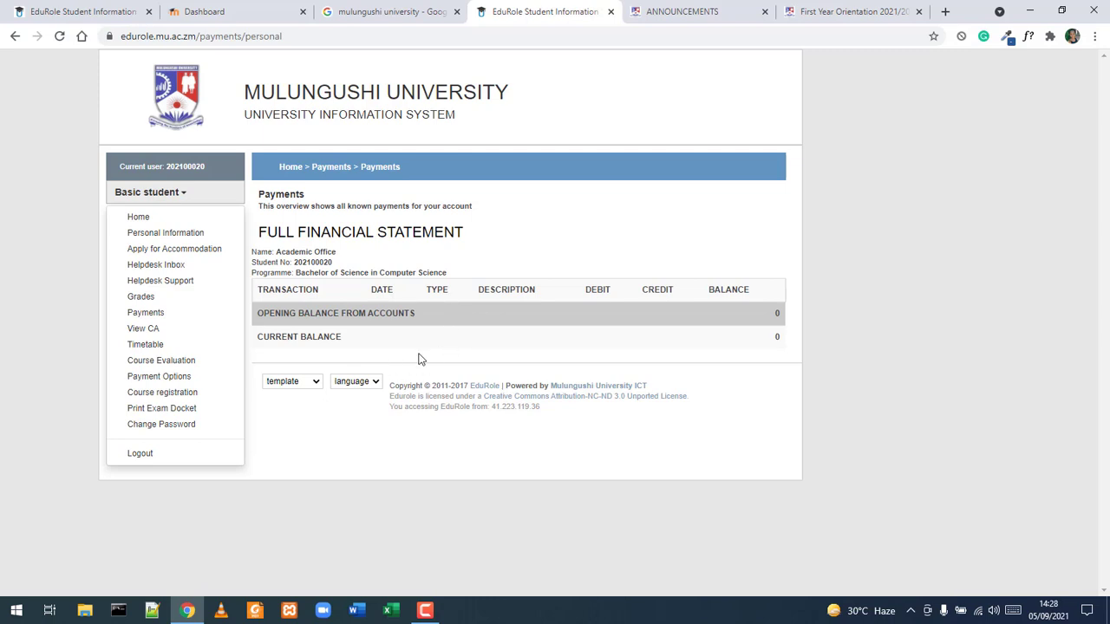
double_click(662, 290)
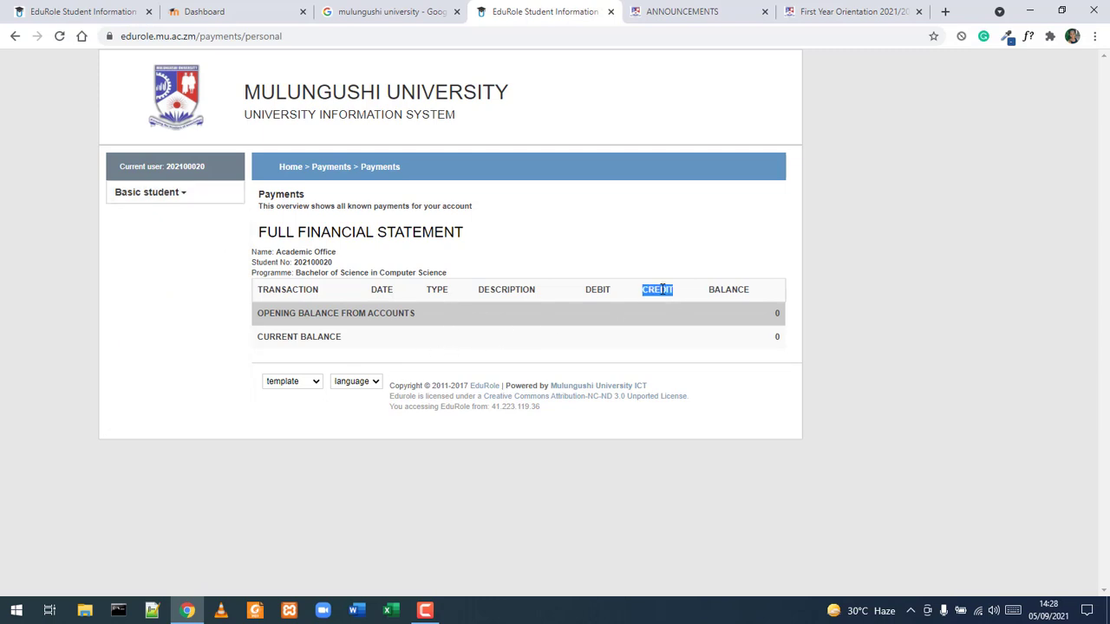
double_click(599, 290)
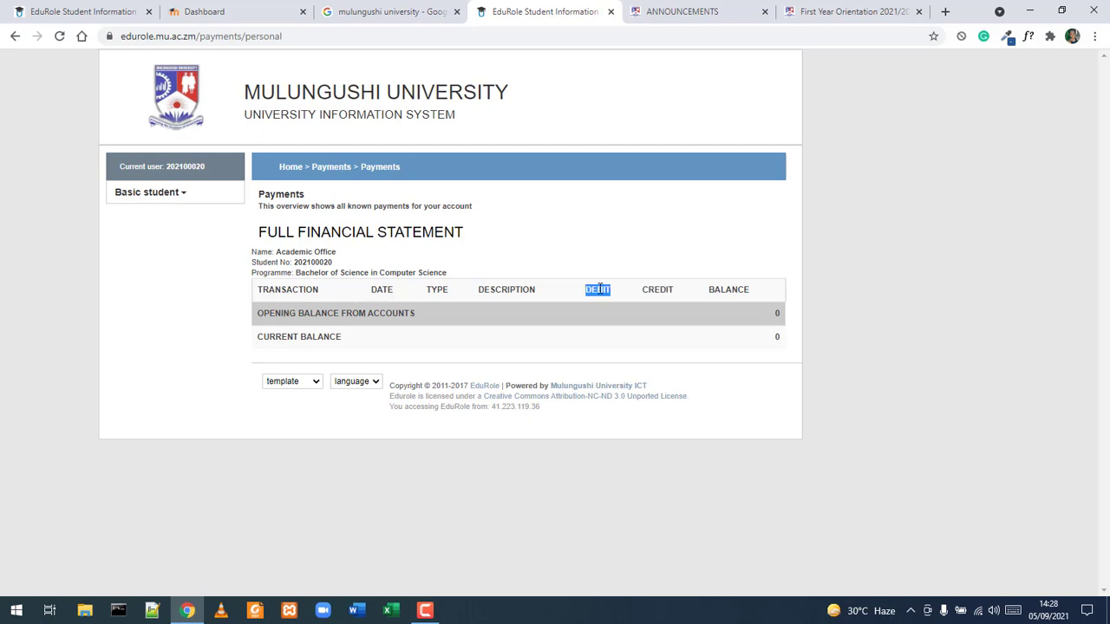
double_click(503, 289)
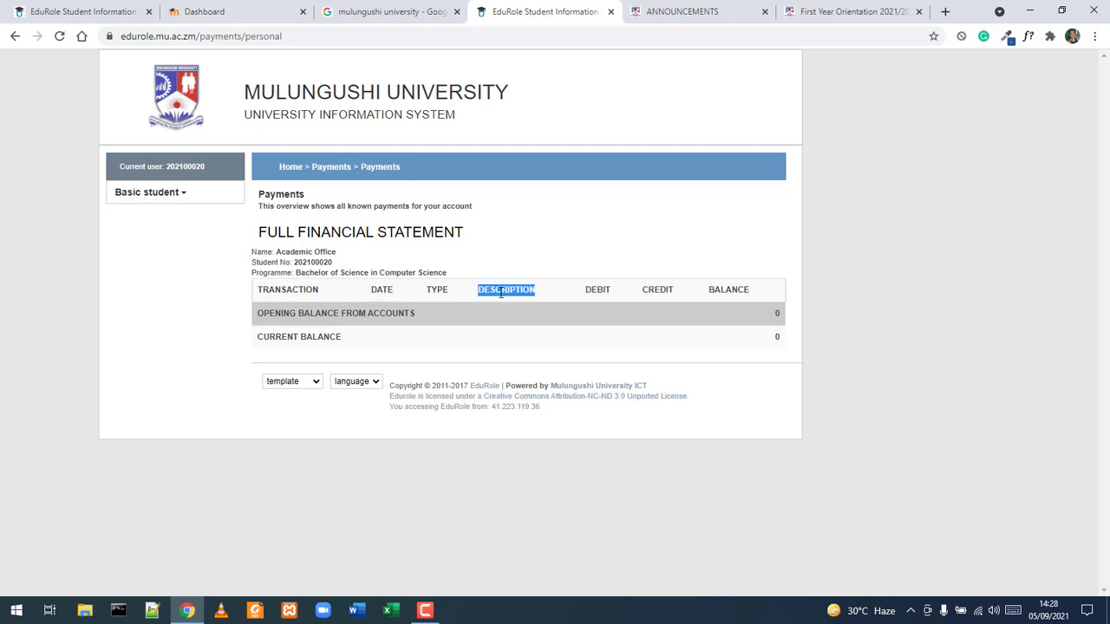
left_click(180, 196)
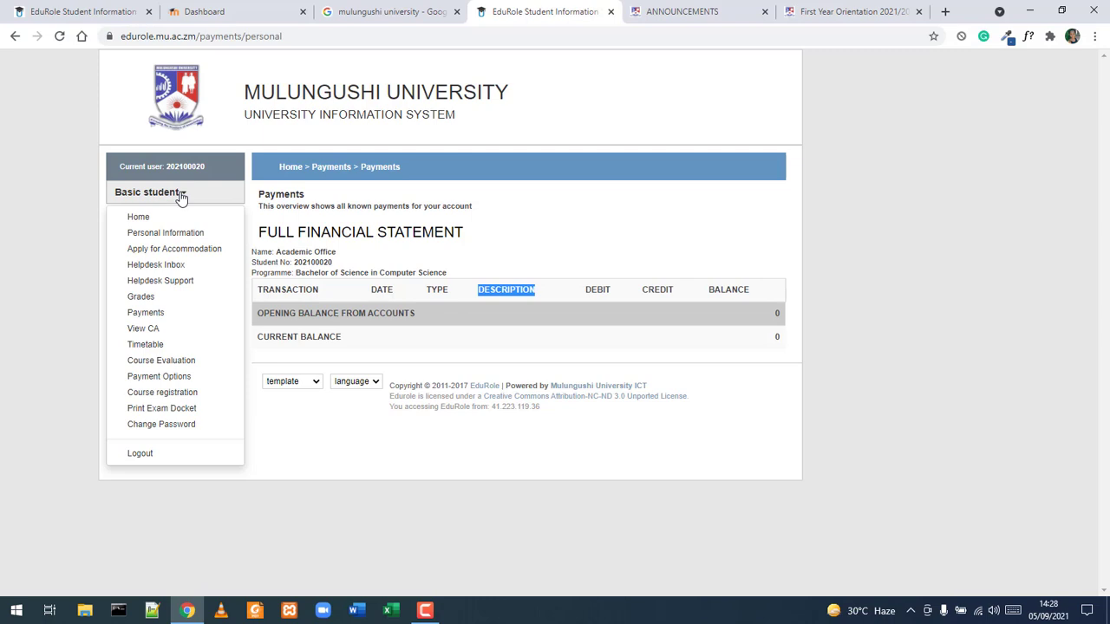
Open View CA, which reports no continuous assessment recorded for this semester.
left_click(150, 333)
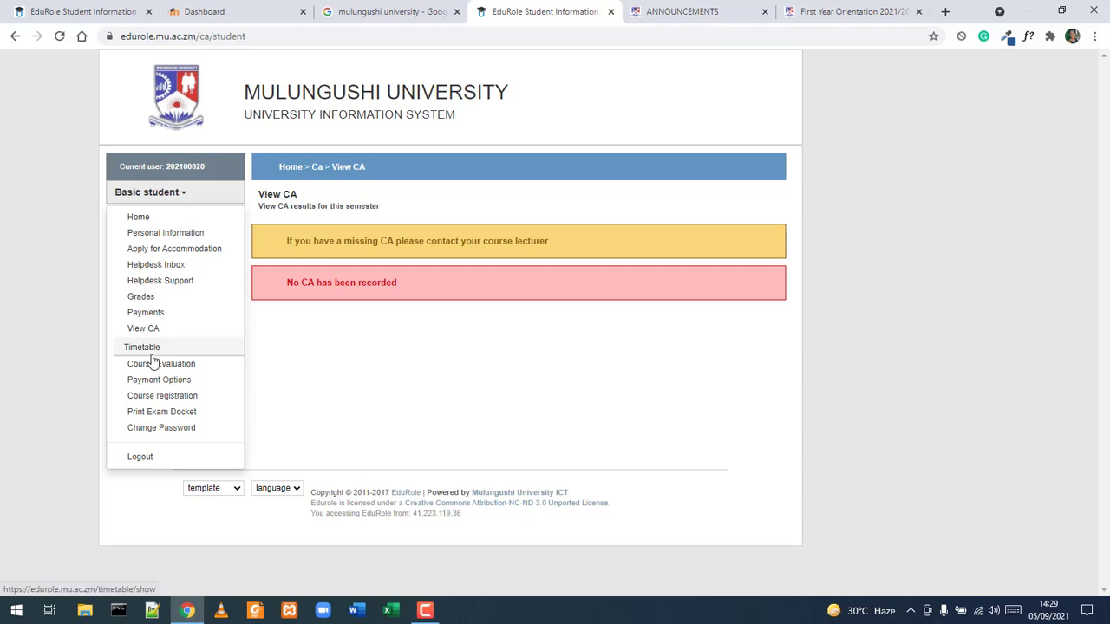
Open the Timetable page listing the full-time programmes and their timetables.
left_click(151, 349)
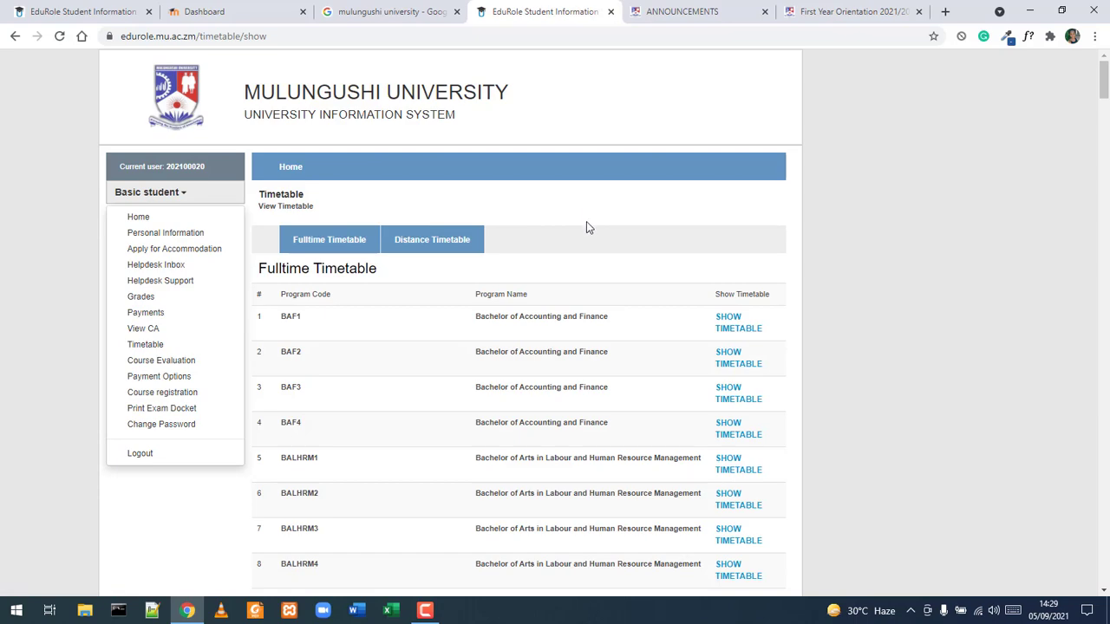
left_click(859, 11)
Scroll the First Year Orientation page through Getting Started and Step Two to the Schools list.
scroll(319, 425, "down", 3)
scroll(317, 425, "down", 12)
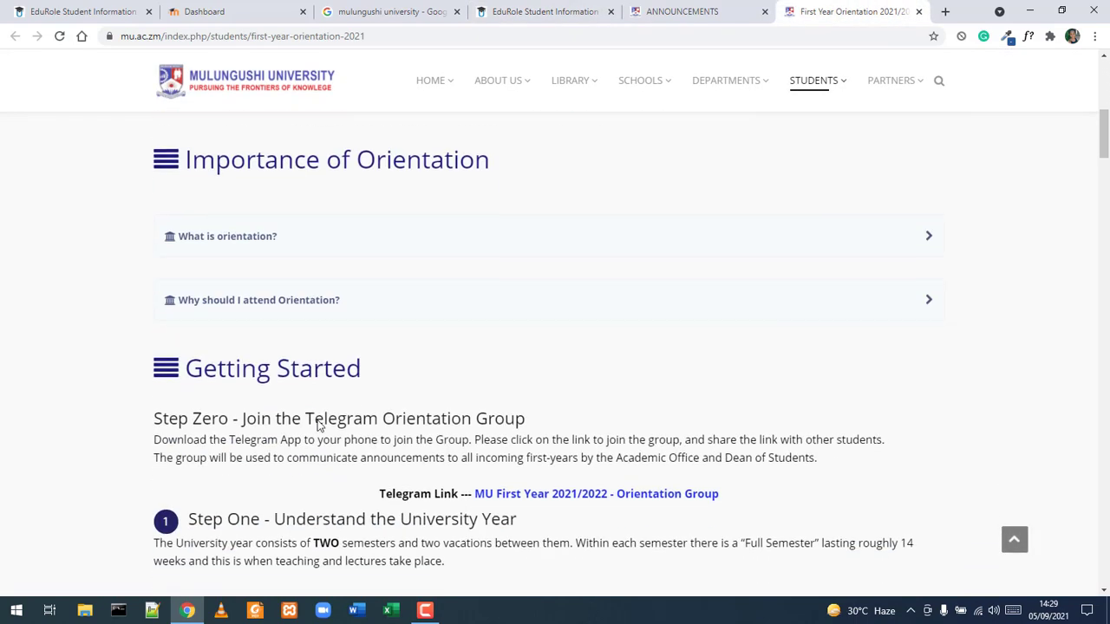
scroll(314, 425, "up", 4)
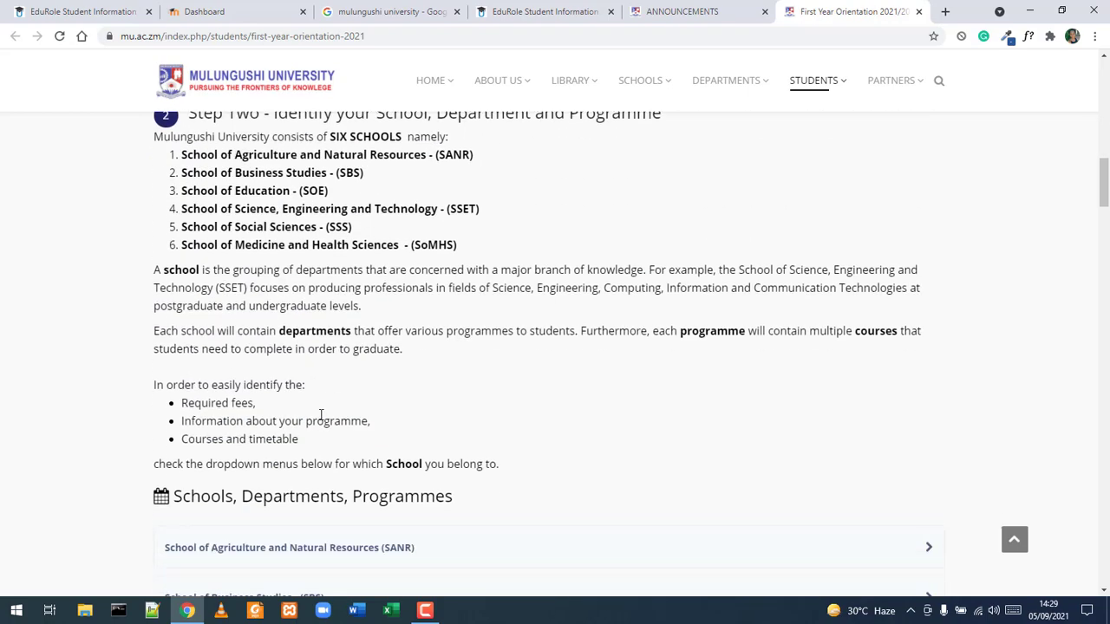
scroll(320, 415, "up", 4)
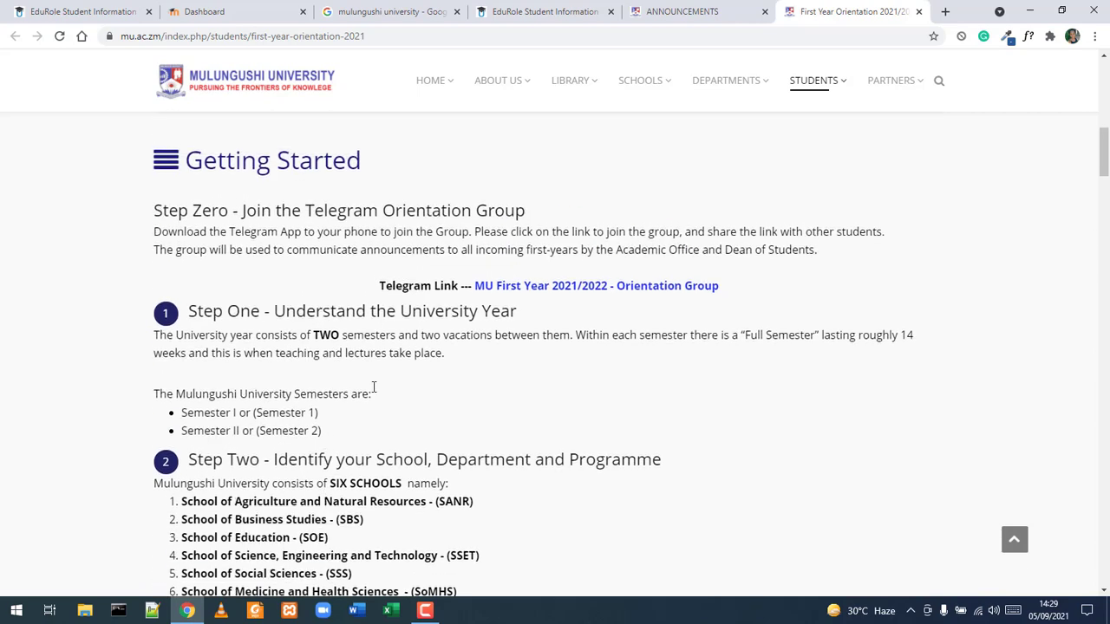
scroll(336, 397, "down", 2)
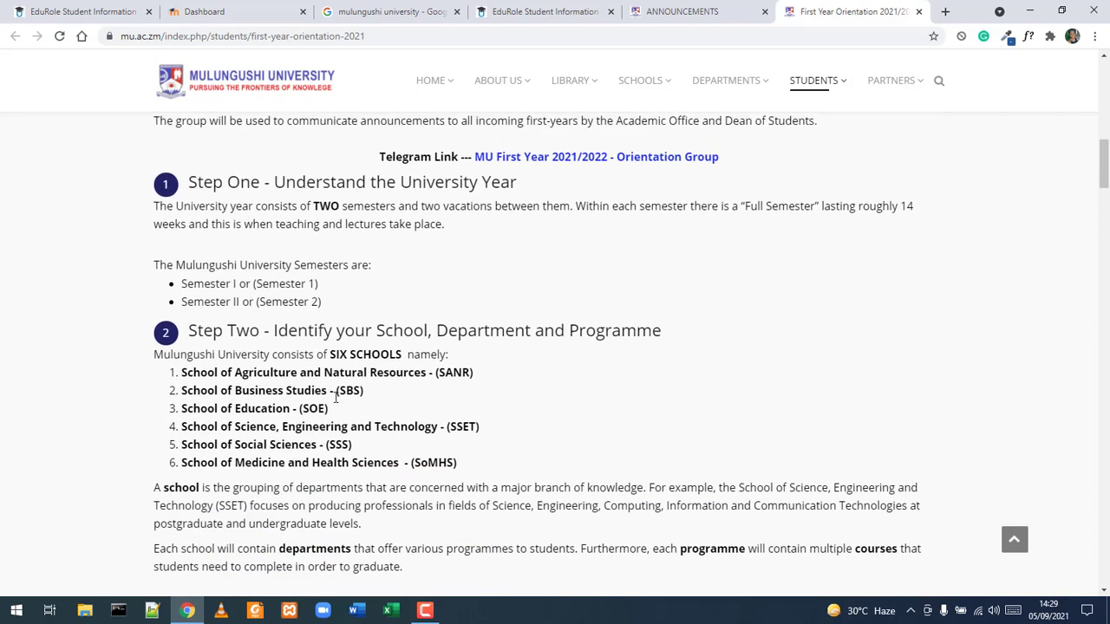
scroll(335, 396, "down", 2)
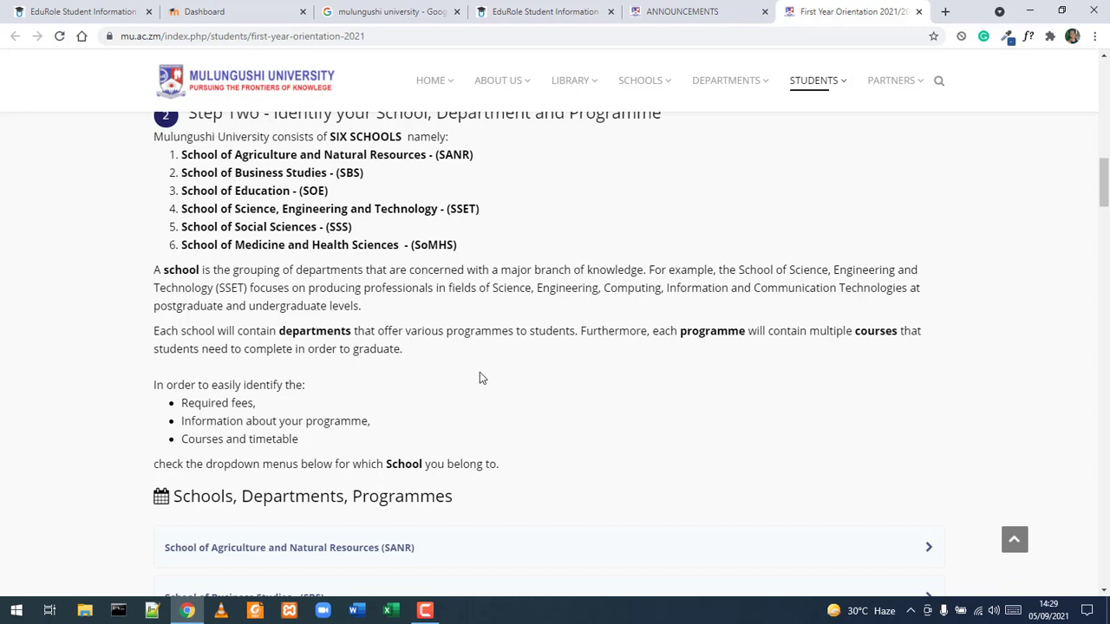
scroll(477, 384, "down", 1)
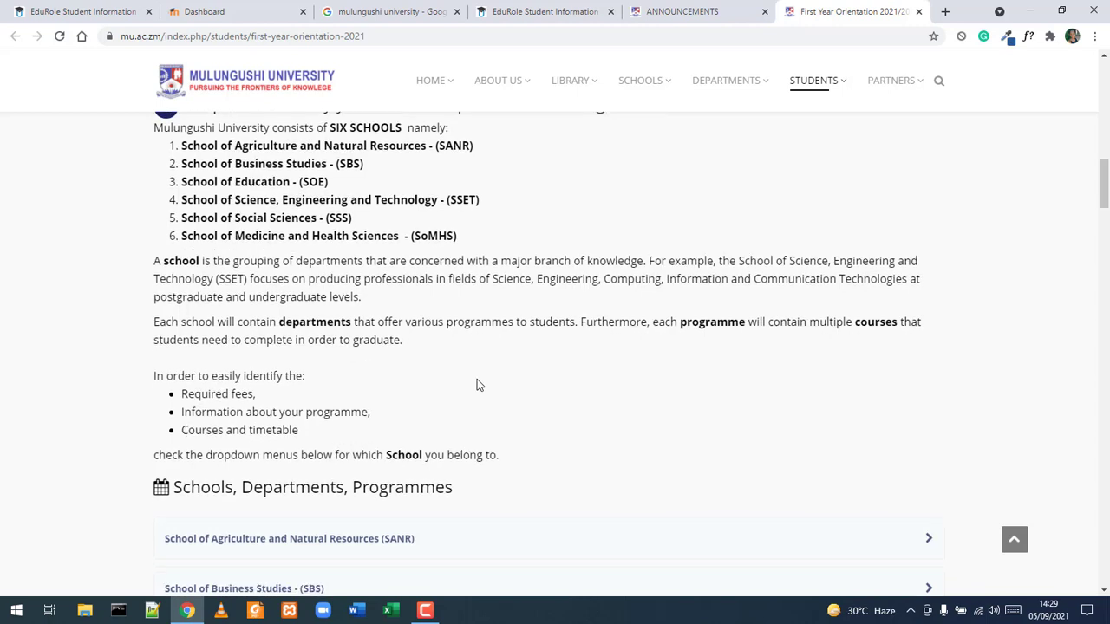
left_click(542, 11)
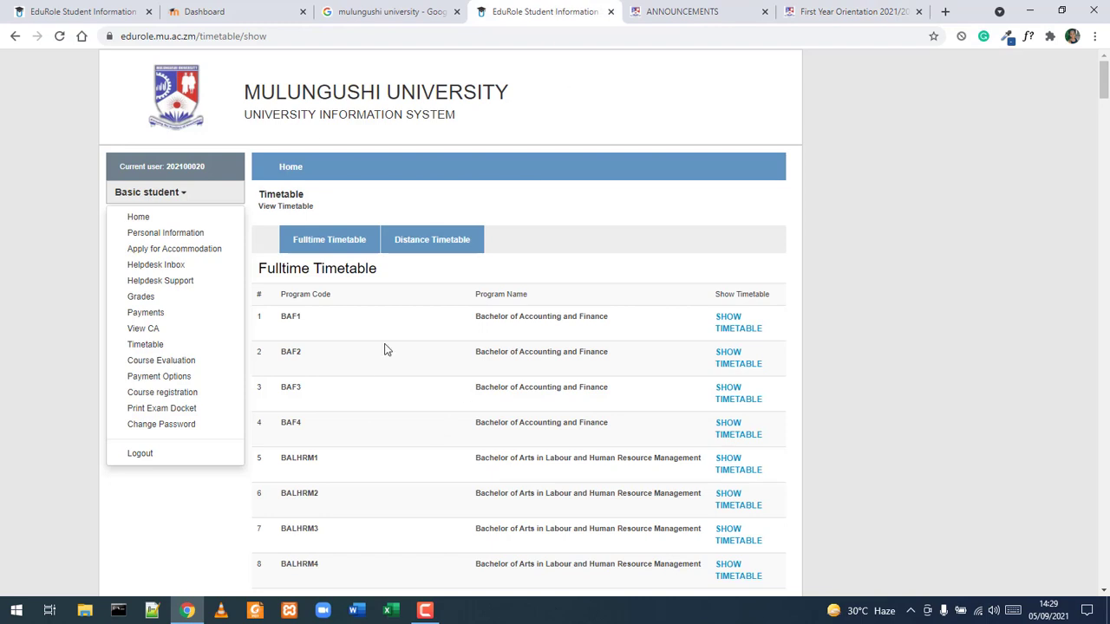
Scroll down the programme timetable list, highlighting the codes BScBEd1, BScCS3 and BScCS2.
scroll(387, 349, "down", 1)
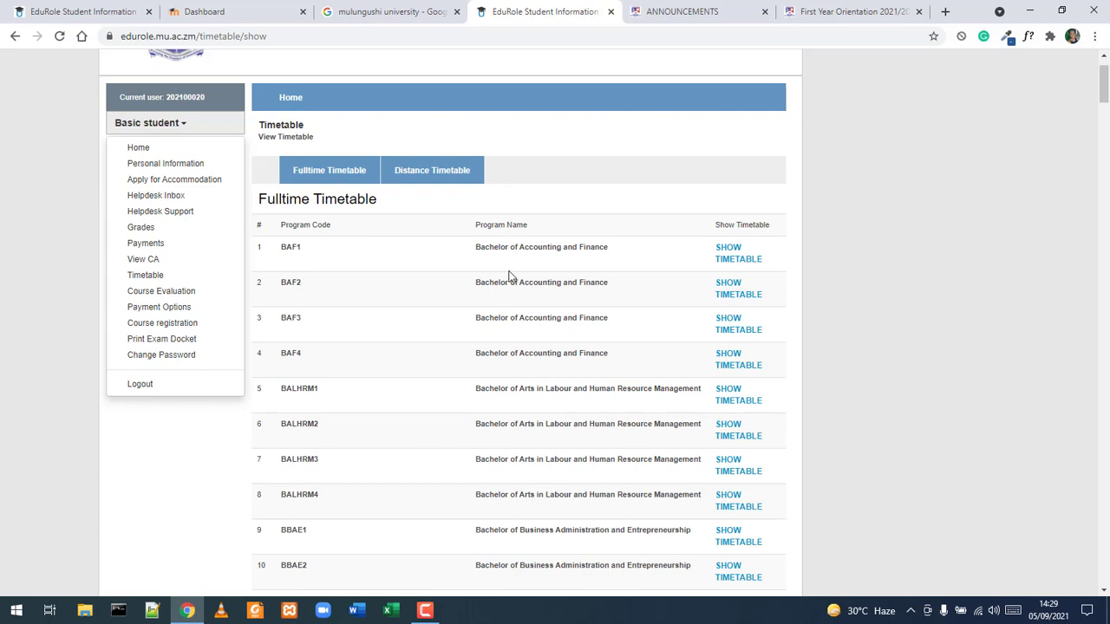
scroll(510, 275, "down", 6)
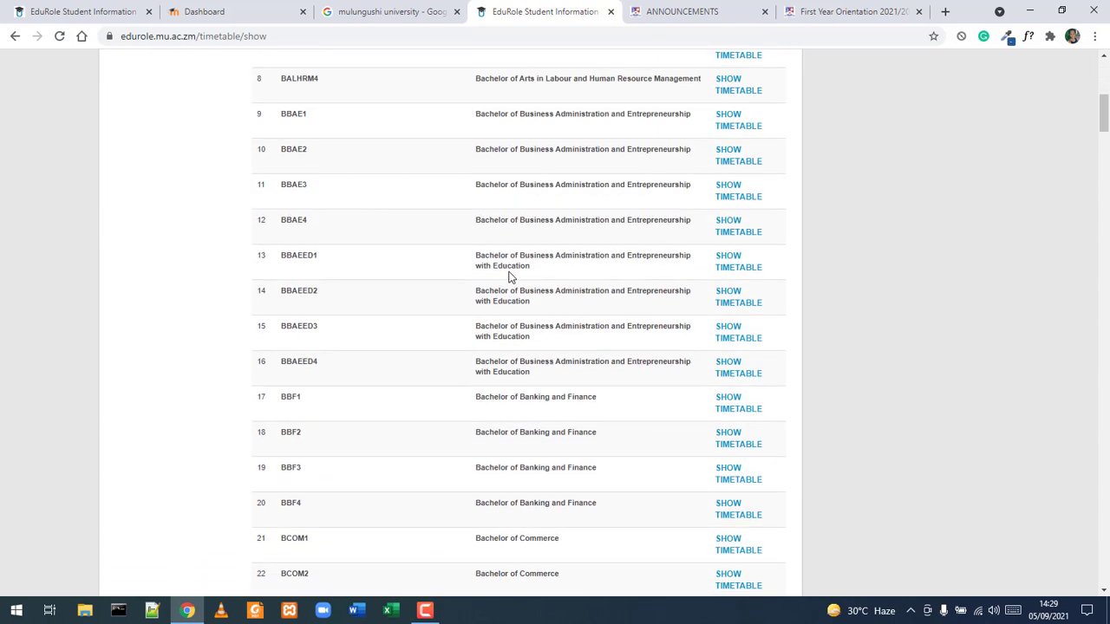
scroll(510, 275, "down", 6)
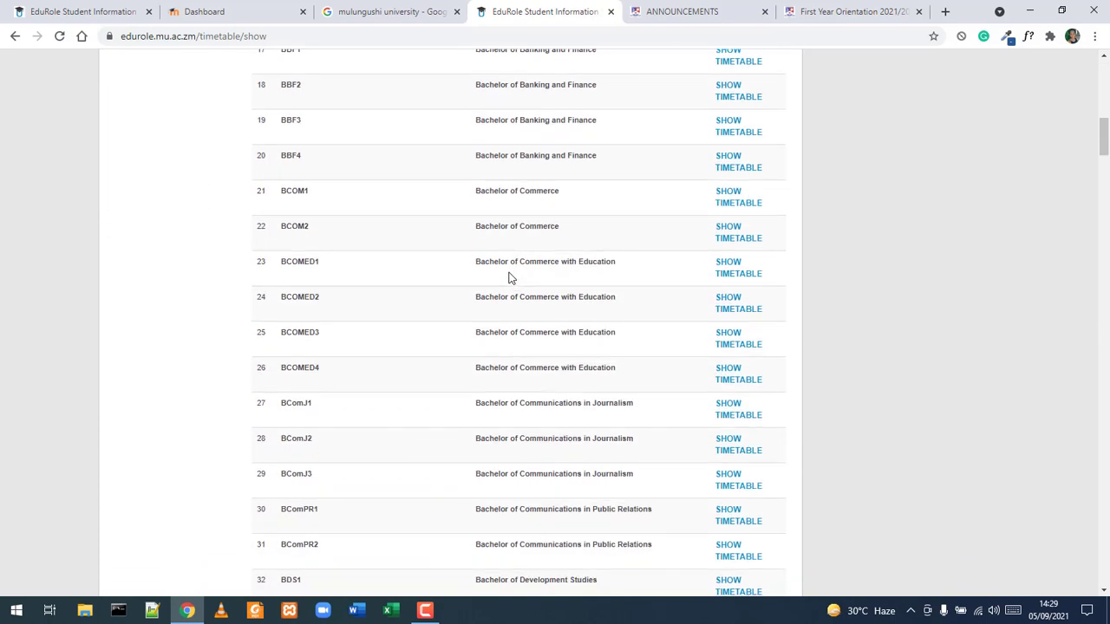
scroll(510, 276, "down", 3)
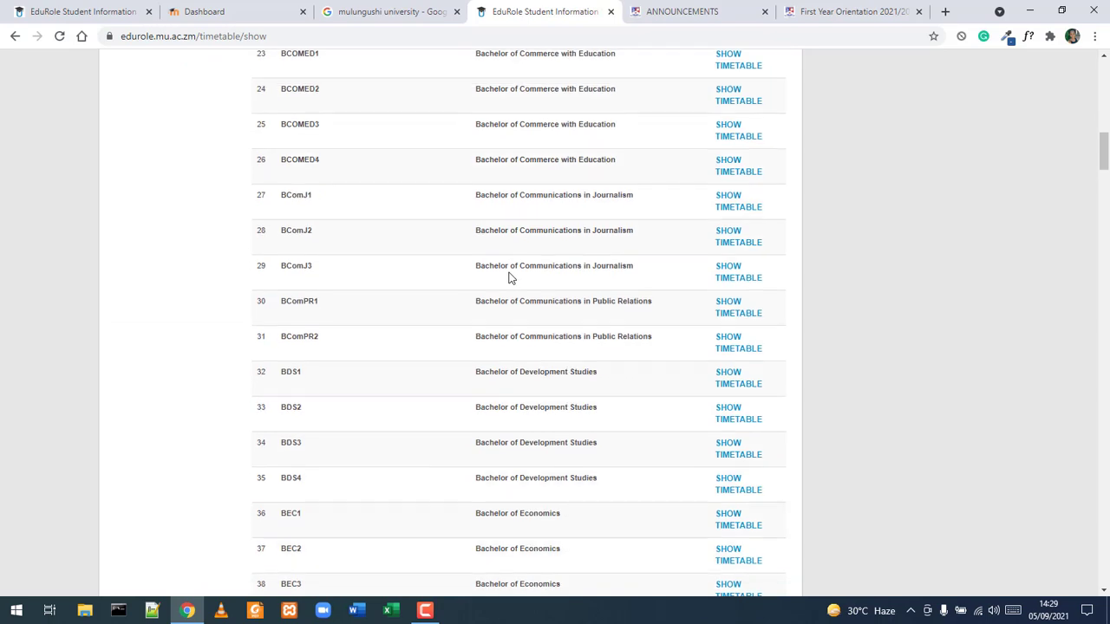
scroll(510, 272, "down", 14)
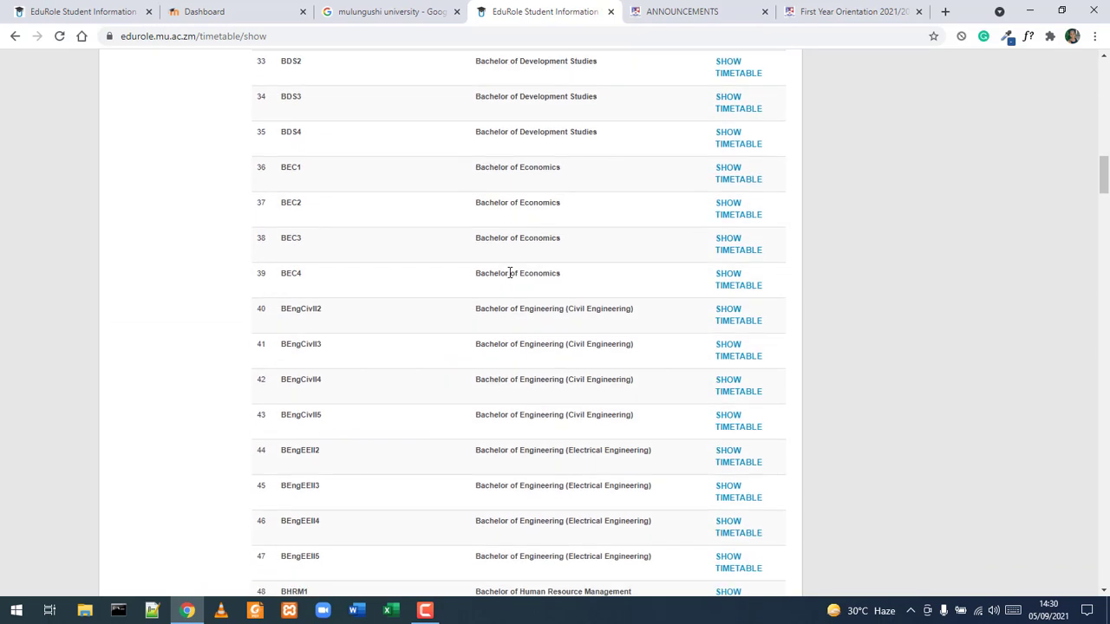
scroll(510, 274, "down", 6)
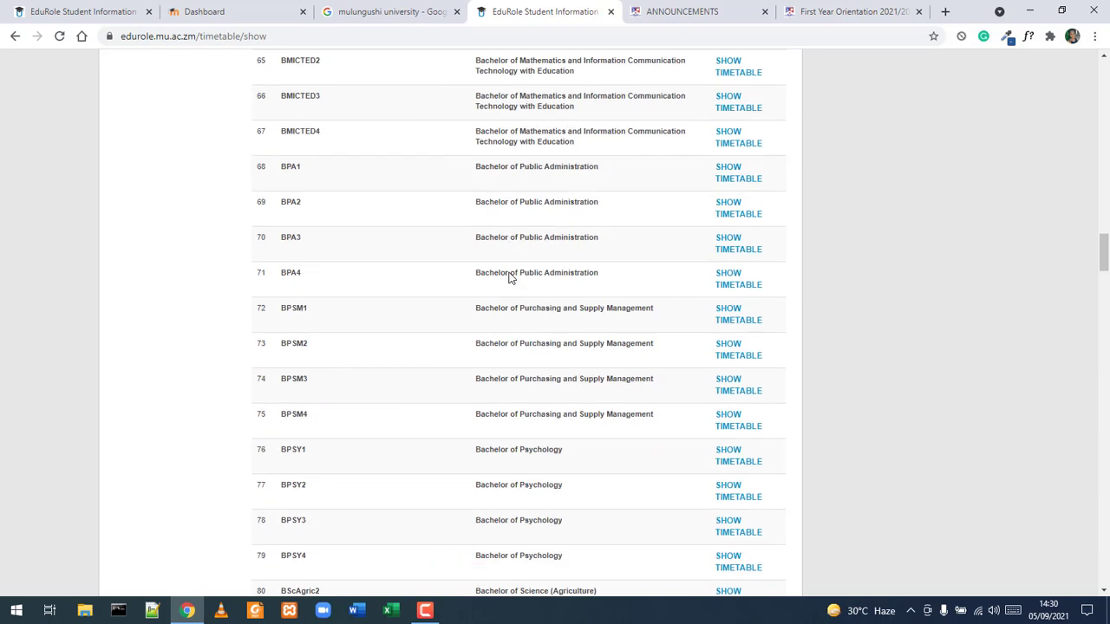
scroll(510, 275, "down", 3)
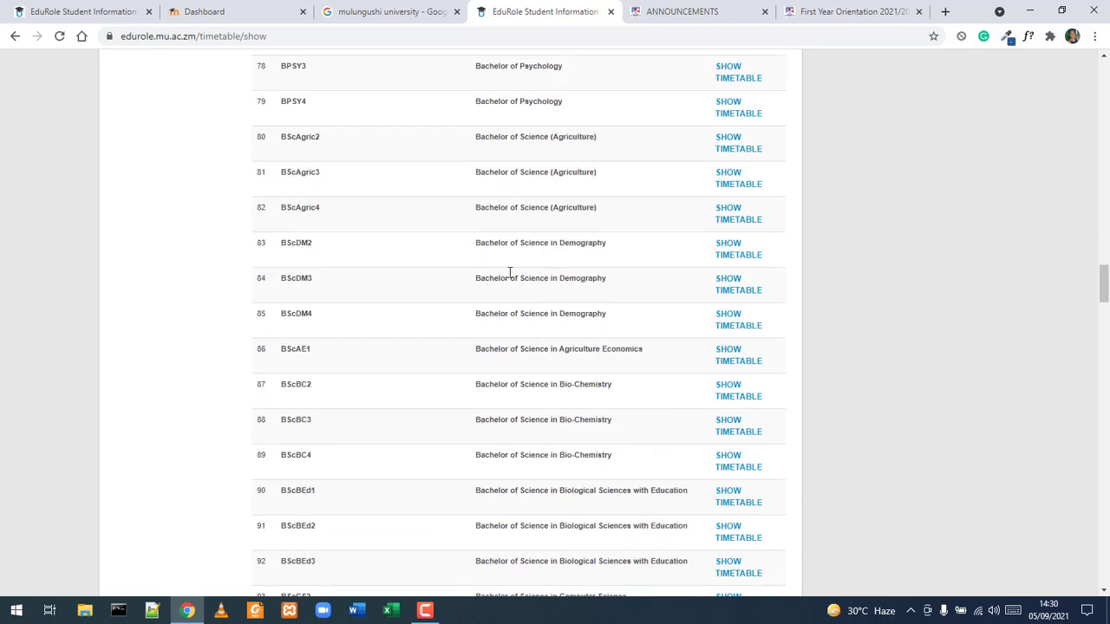
scroll(510, 274, "down", 2)
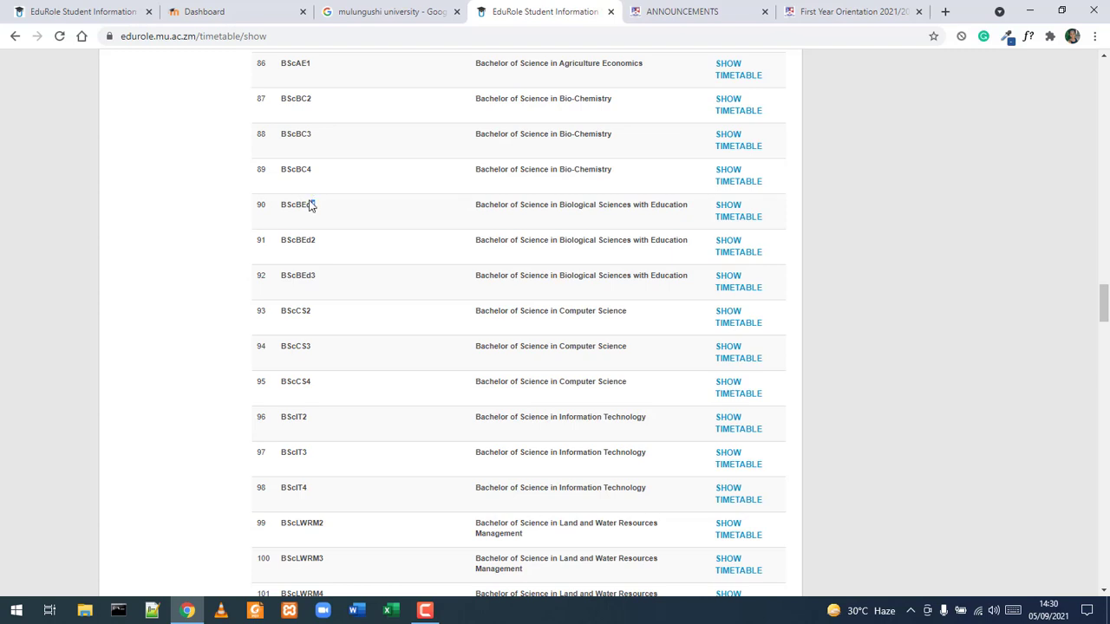
left_click_drag(309, 206, 310, 241)
left_click(318, 247)
left_click_drag(306, 348, 314, 353)
left_click_drag(315, 315, 307, 310)
Highlight BScAE1, then scroll to the Foundation Sciences group lecture rows 171–173.
scroll(332, 387, "down", 2)
scroll(332, 387, "up", 4)
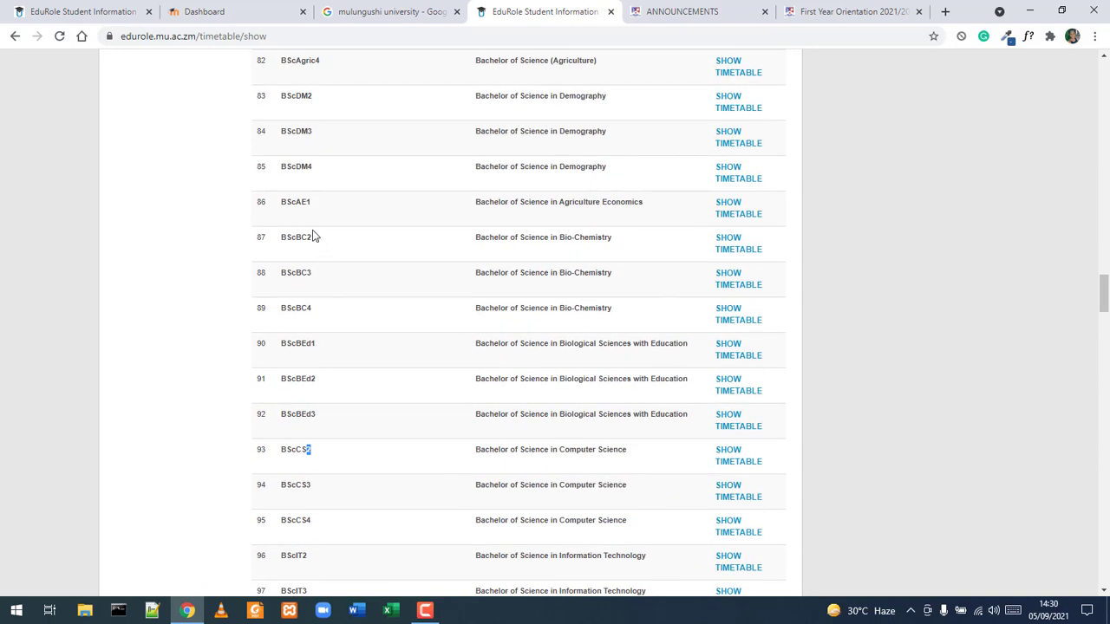
left_click_drag(314, 202, 307, 201)
scroll(340, 339, "down", 2)
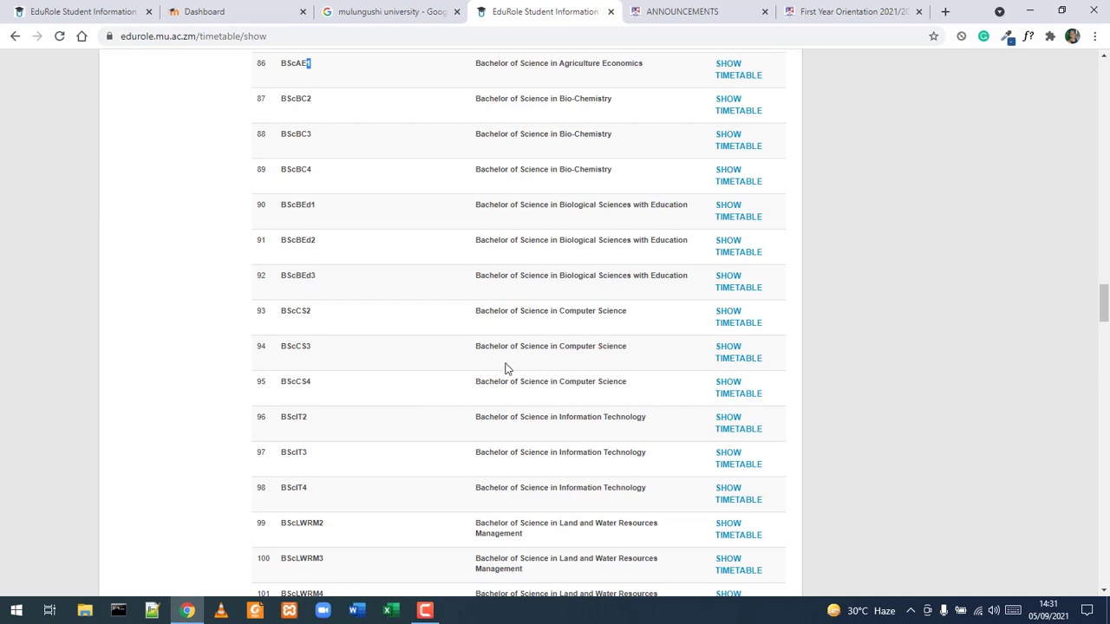
scroll(508, 368, "down", 7)
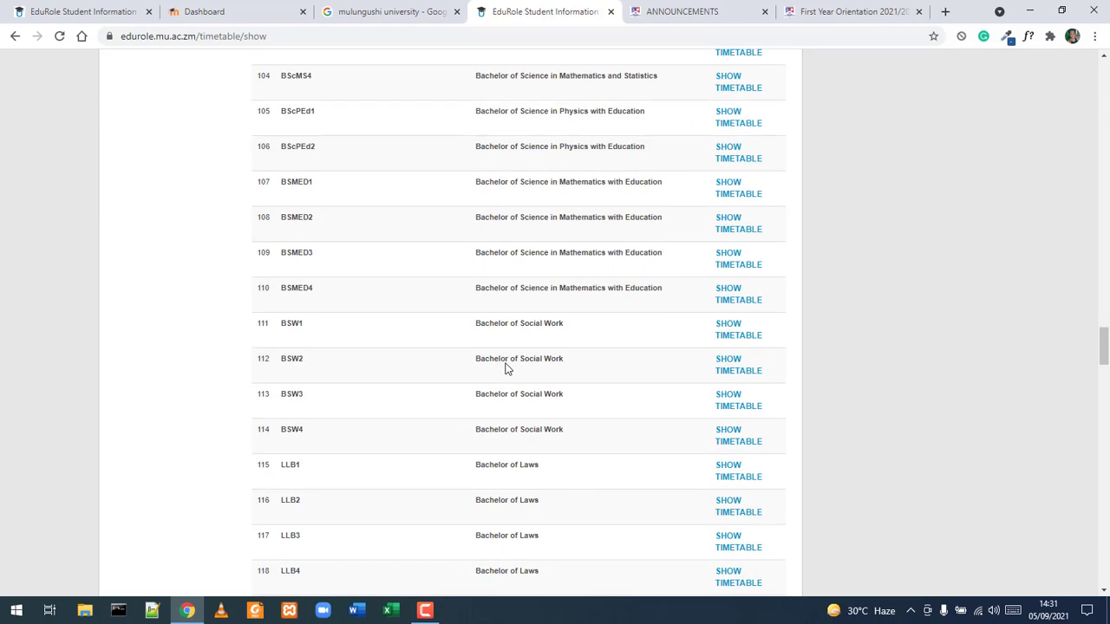
scroll(507, 369, "down", 20)
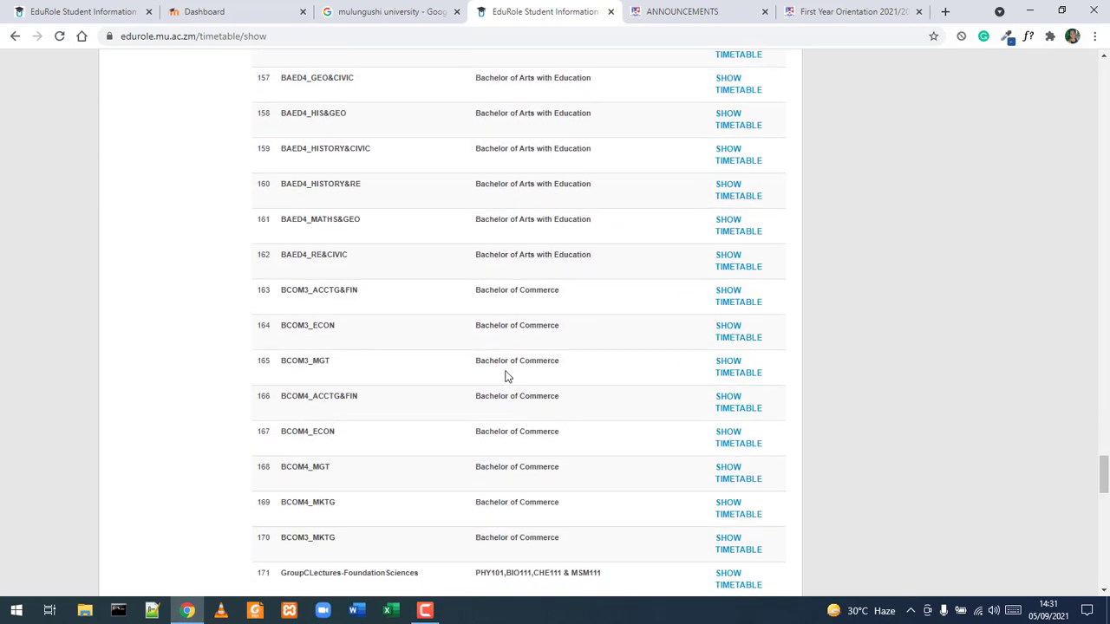
scroll(508, 377, "down", 2)
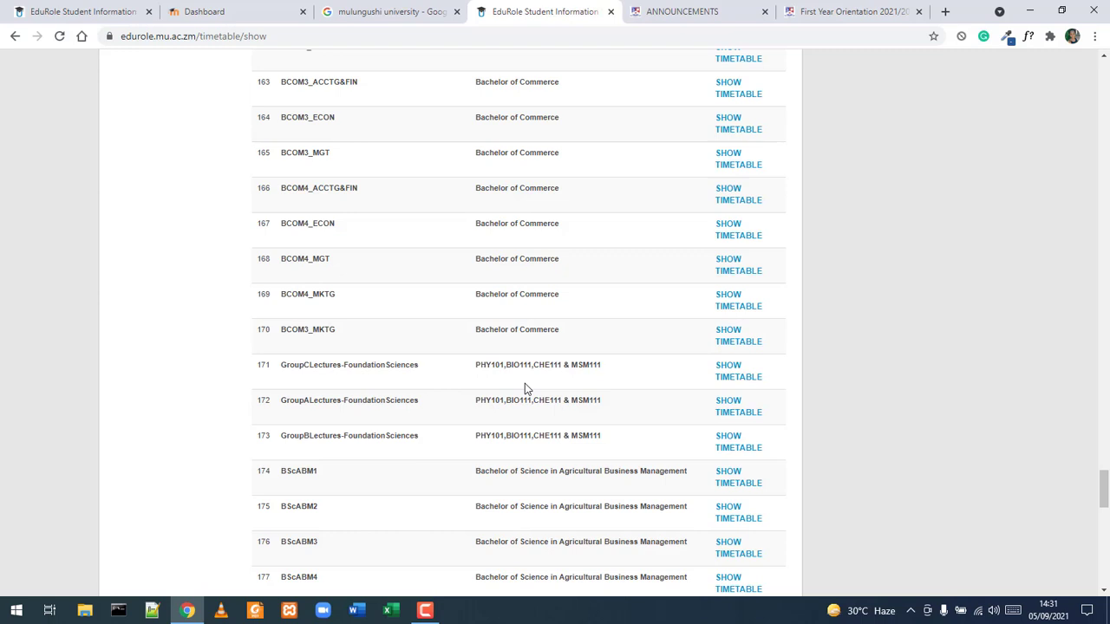
Open the Group B Foundation Sciences timetable and review the MSM111 Monday slot and the Tuesday CHE111 venue.
left_click(728, 442)
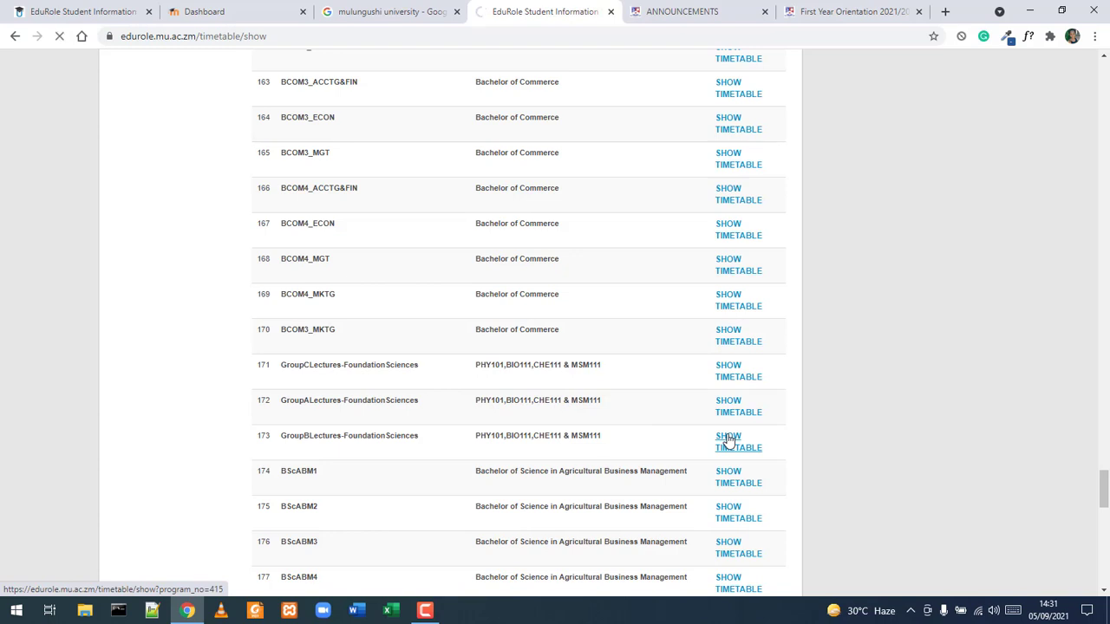
scroll(600, 323, "down", 1)
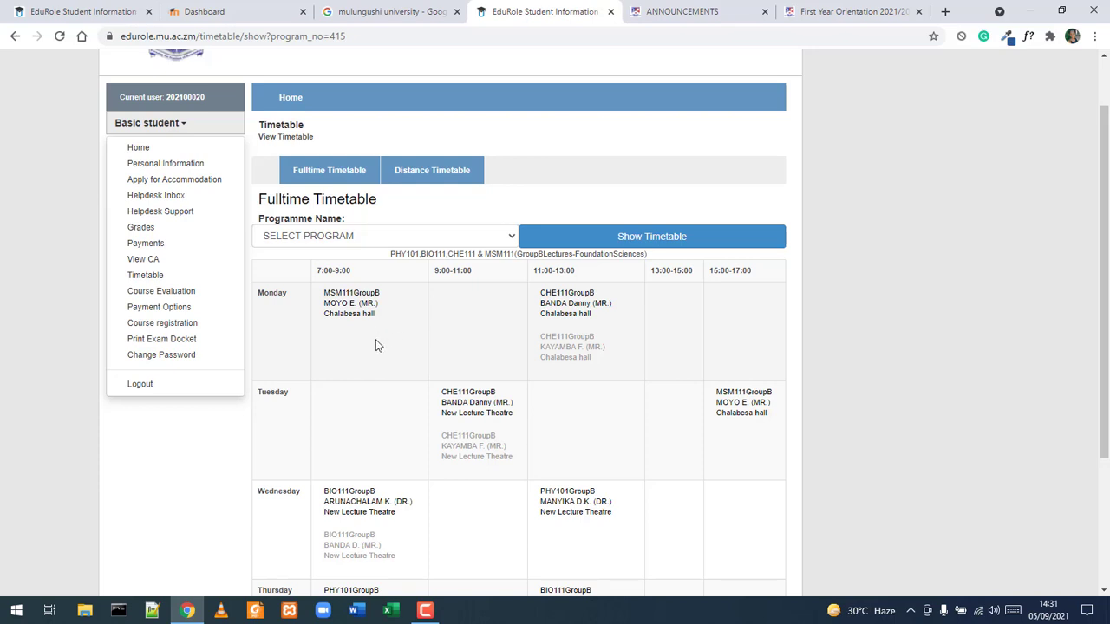
left_click_drag(324, 296, 387, 327)
left_click(327, 303)
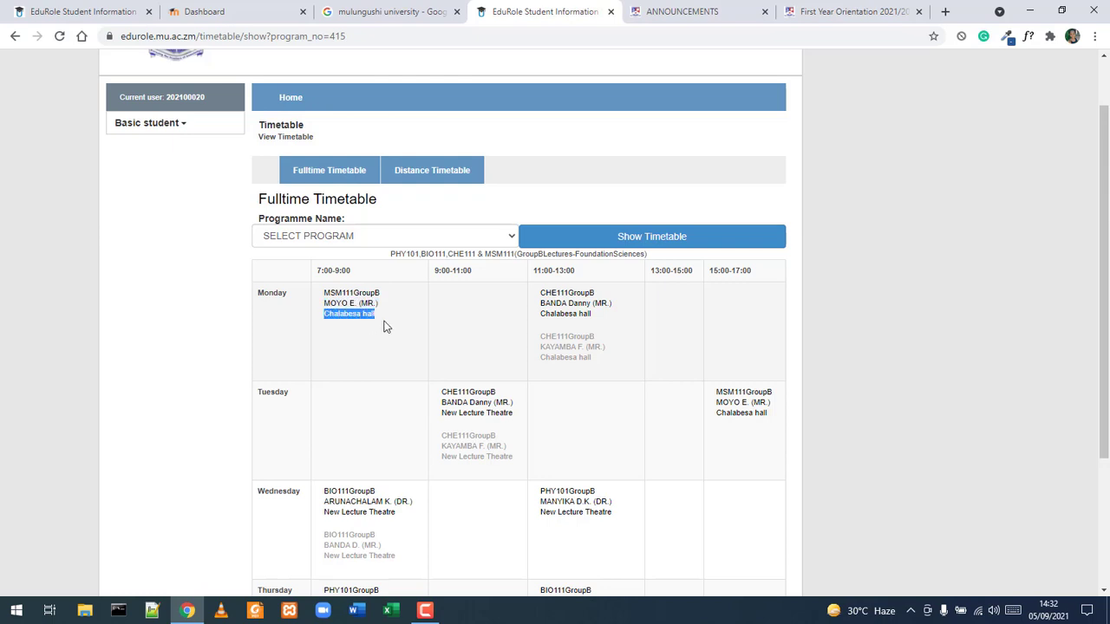
scroll(386, 327, "down", 1)
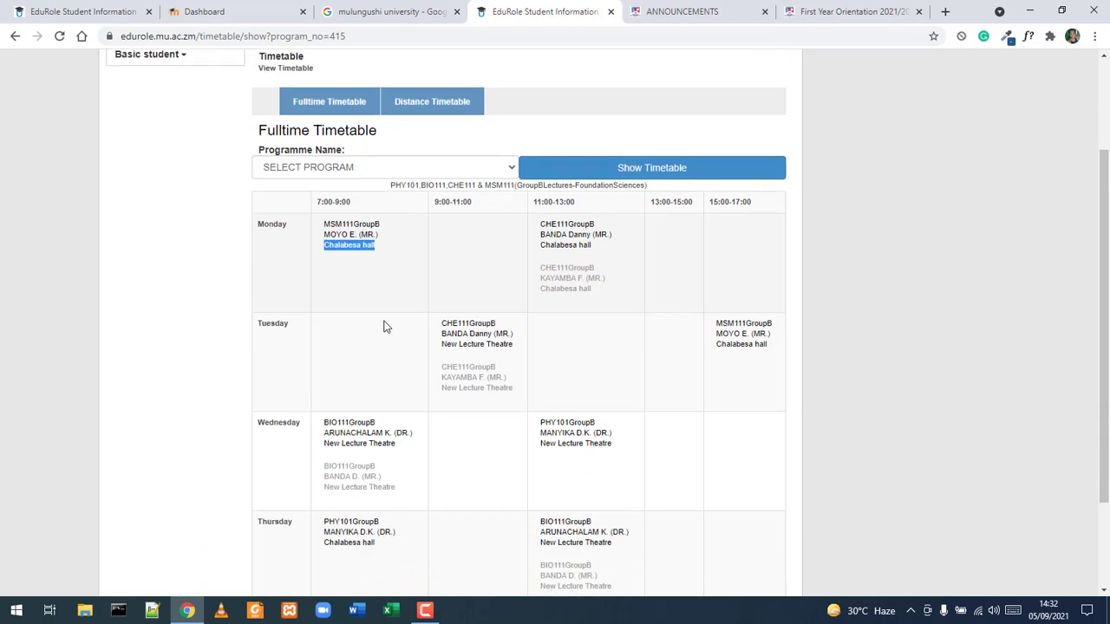
left_click_drag(442, 321, 516, 340)
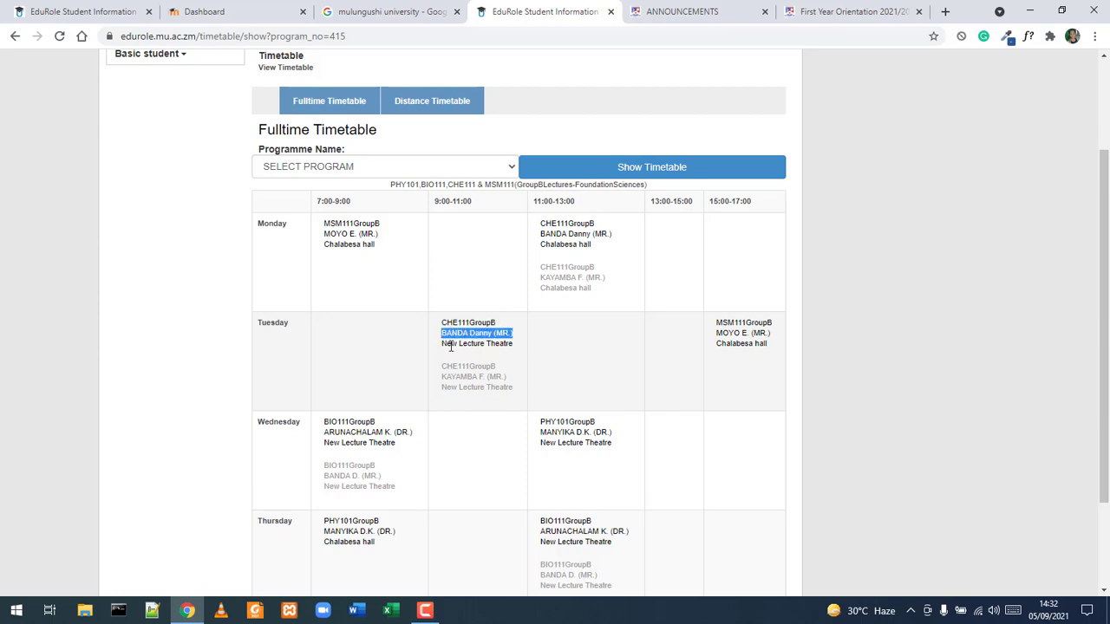
left_click_drag(442, 344, 511, 344)
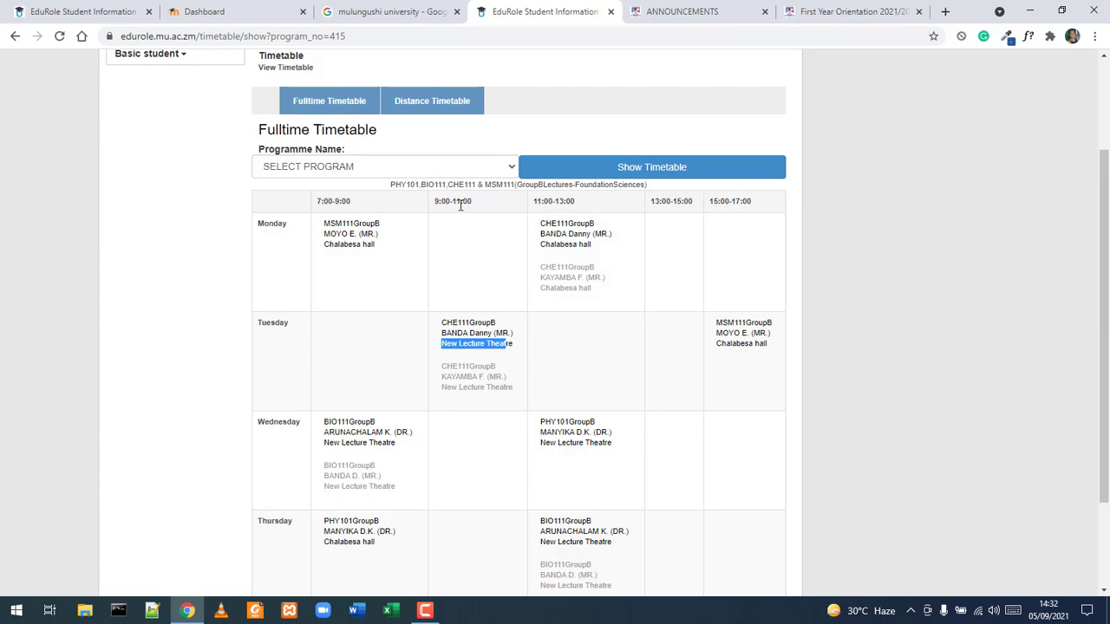
scroll(463, 222, "down", 2)
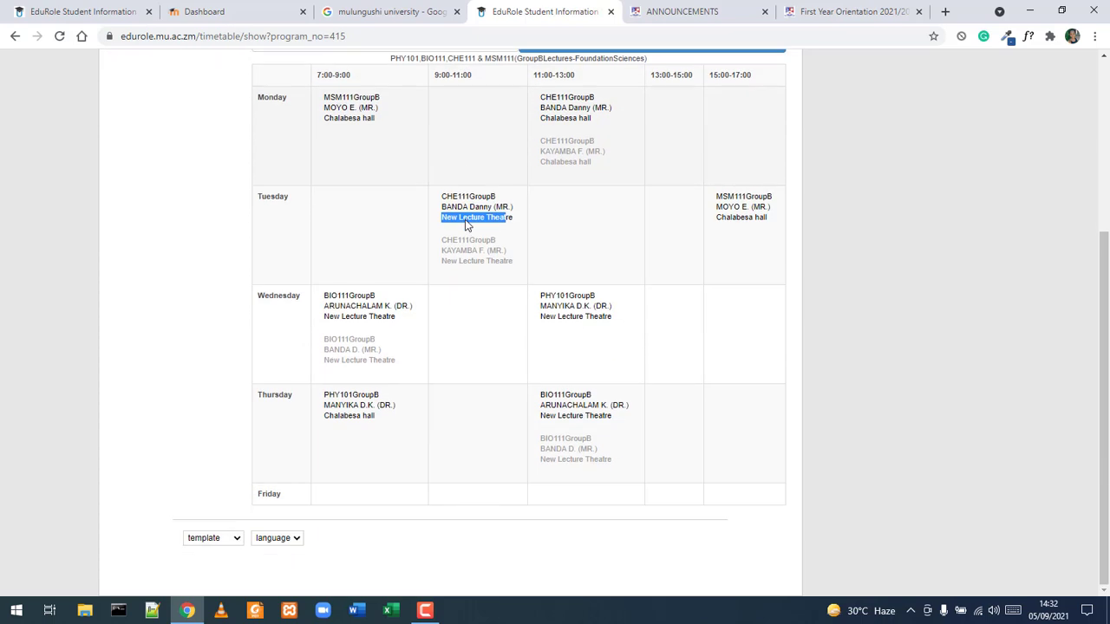
scroll(466, 220, "up", 3)
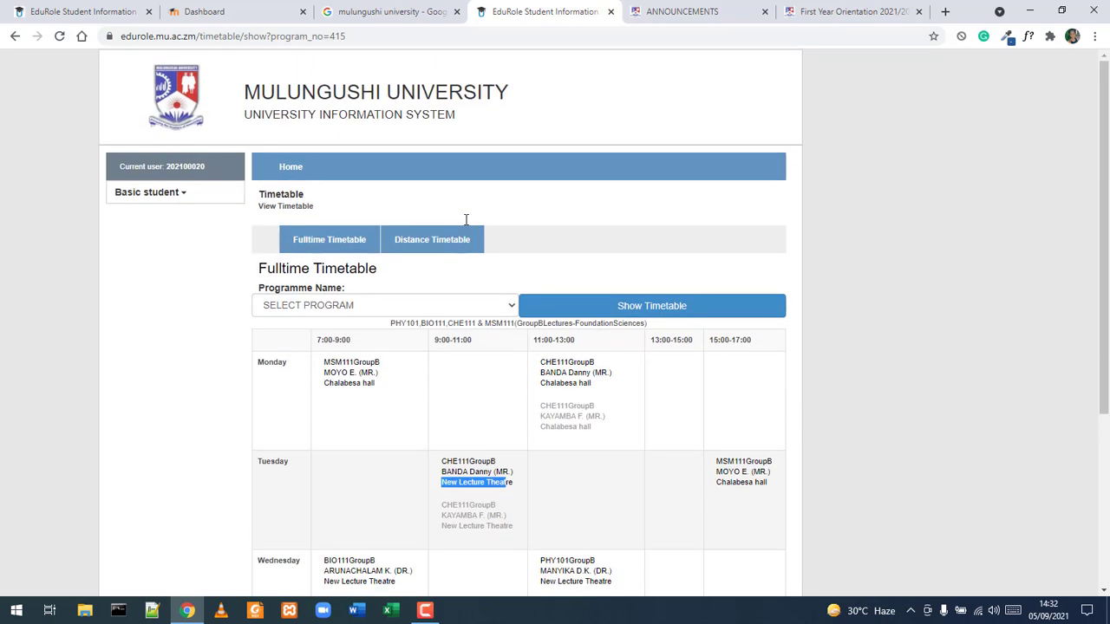
Return to the programme timetable list and open the BScABM1 timetable.
left_click(14, 36)
scroll(372, 401, "down", 2)
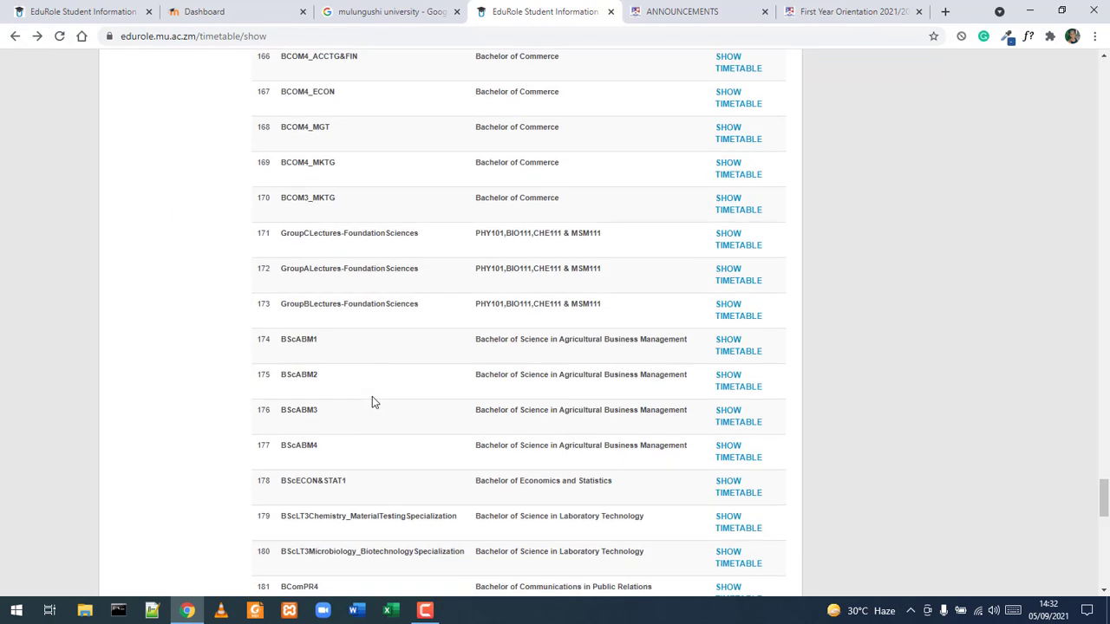
scroll(539, 432, "down", 2)
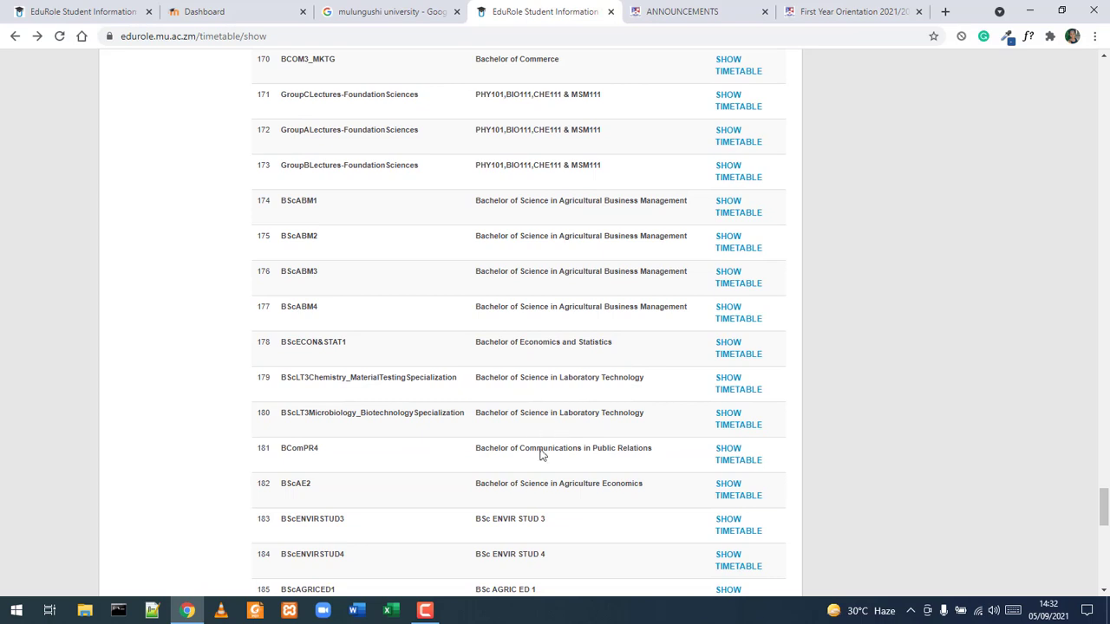
scroll(548, 444, "up", 1)
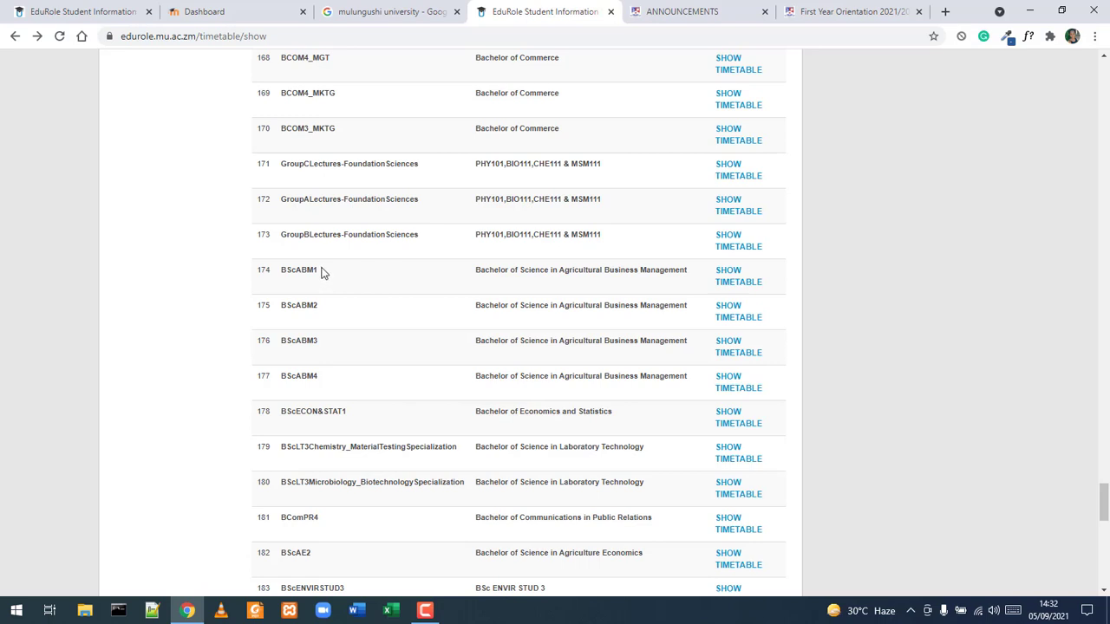
left_click_drag(319, 267, 313, 270)
left_click(729, 279)
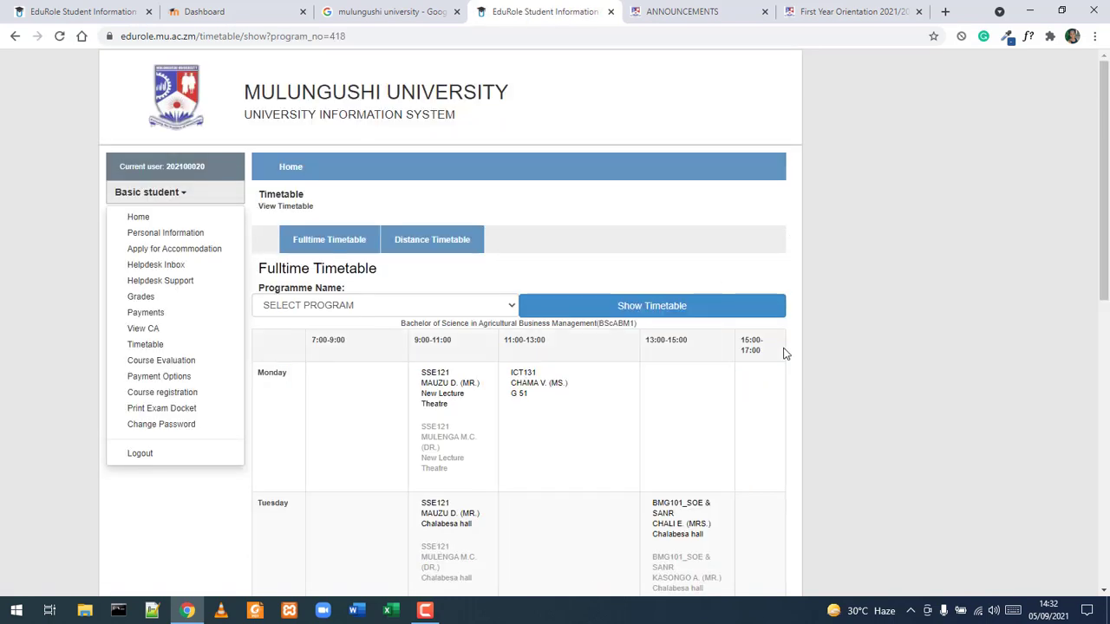
Review the BScABM1 timetable, highlighting SSE121 on Monday and Tuesday's BMG101 course and lecturer.
scroll(785, 352, "down", 1)
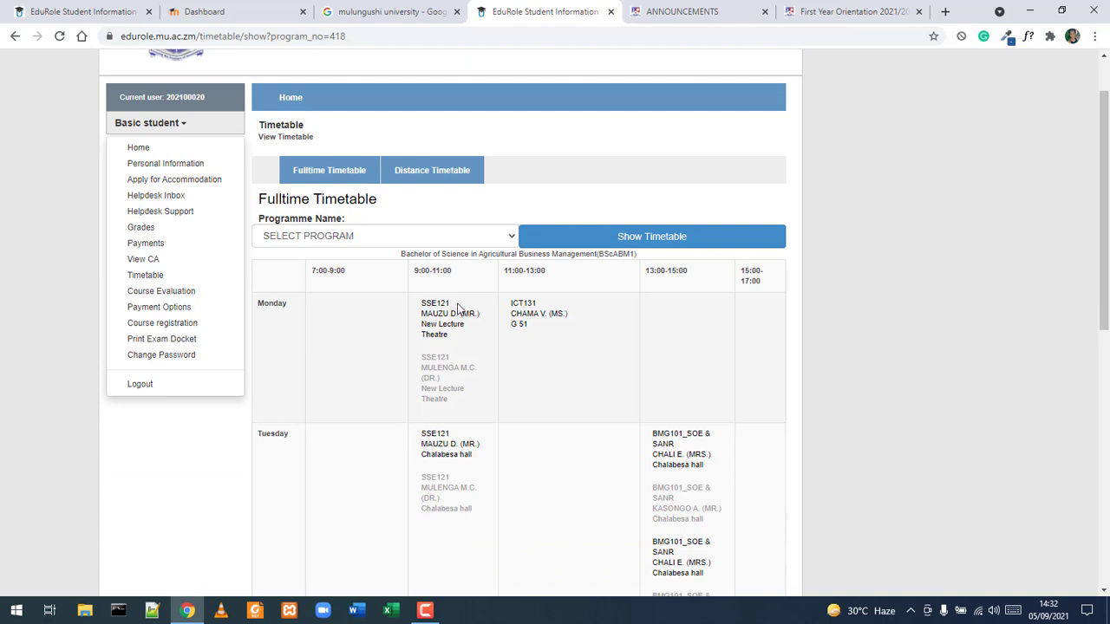
left_click_drag(454, 305, 414, 330)
scroll(491, 367, "down", 2)
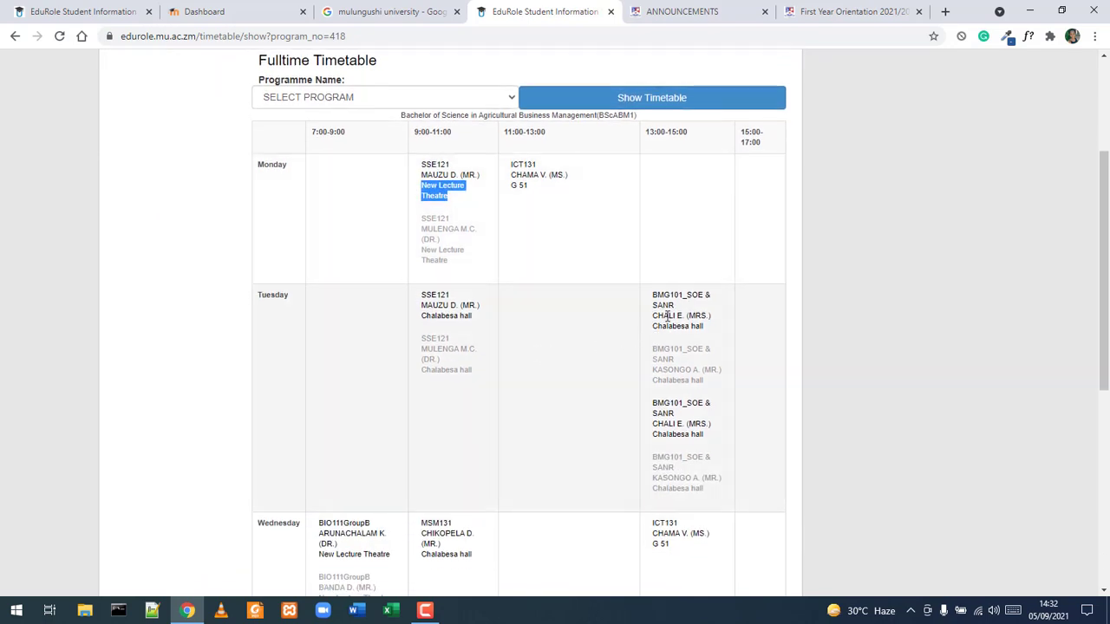
left_click(681, 312)
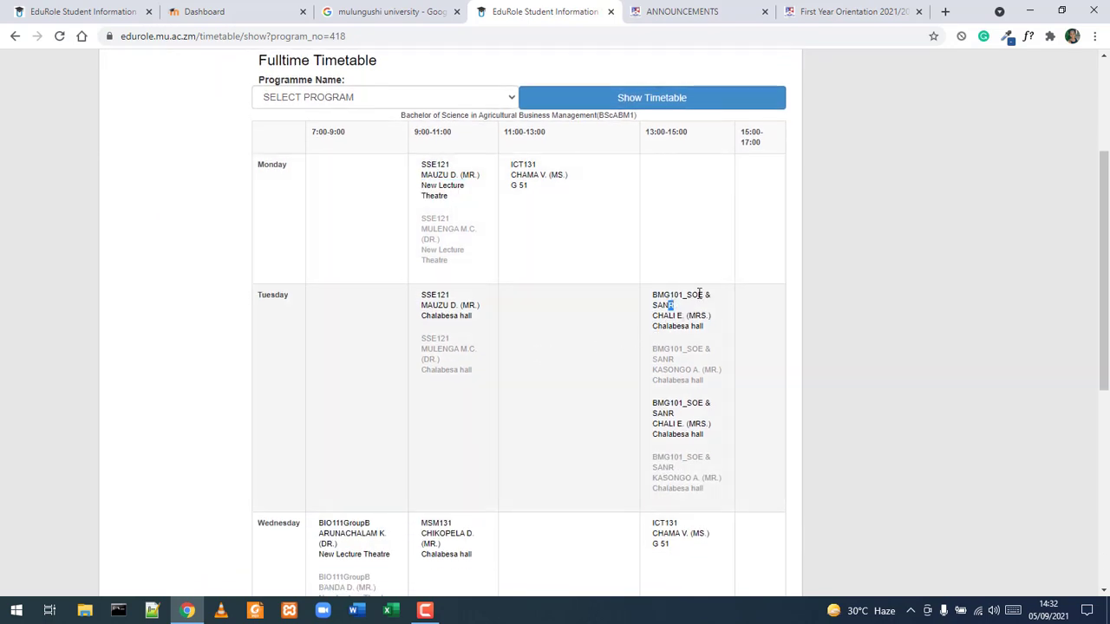
double_click(707, 296)
left_click_drag(695, 293, 676, 305)
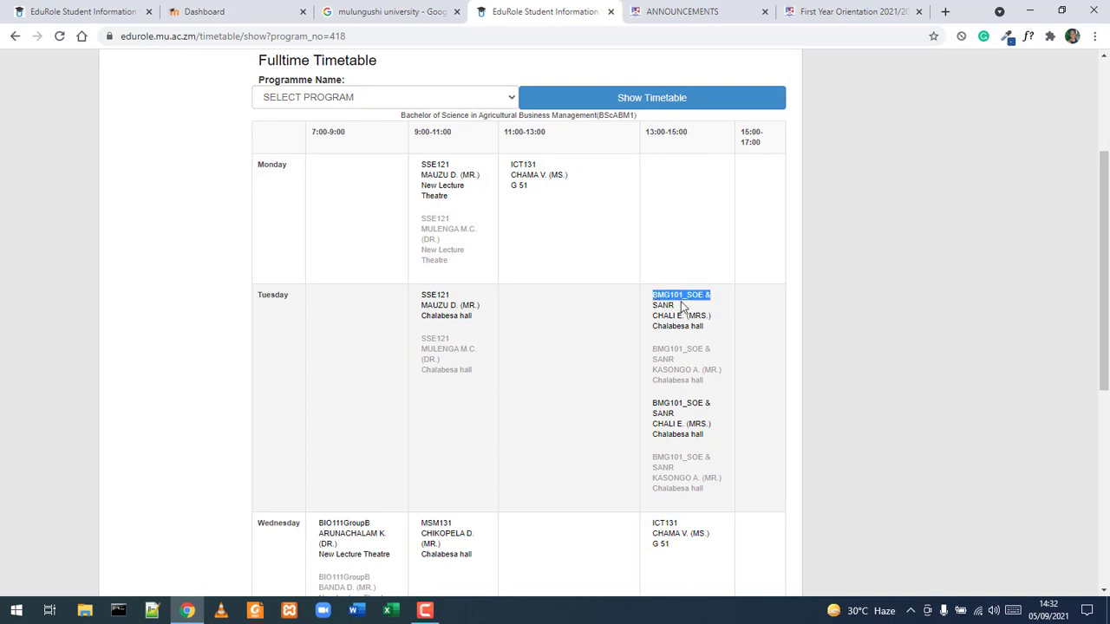
triple_click(655, 297)
left_click_drag(716, 319, 650, 330)
scroll(653, 374, "down", 2)
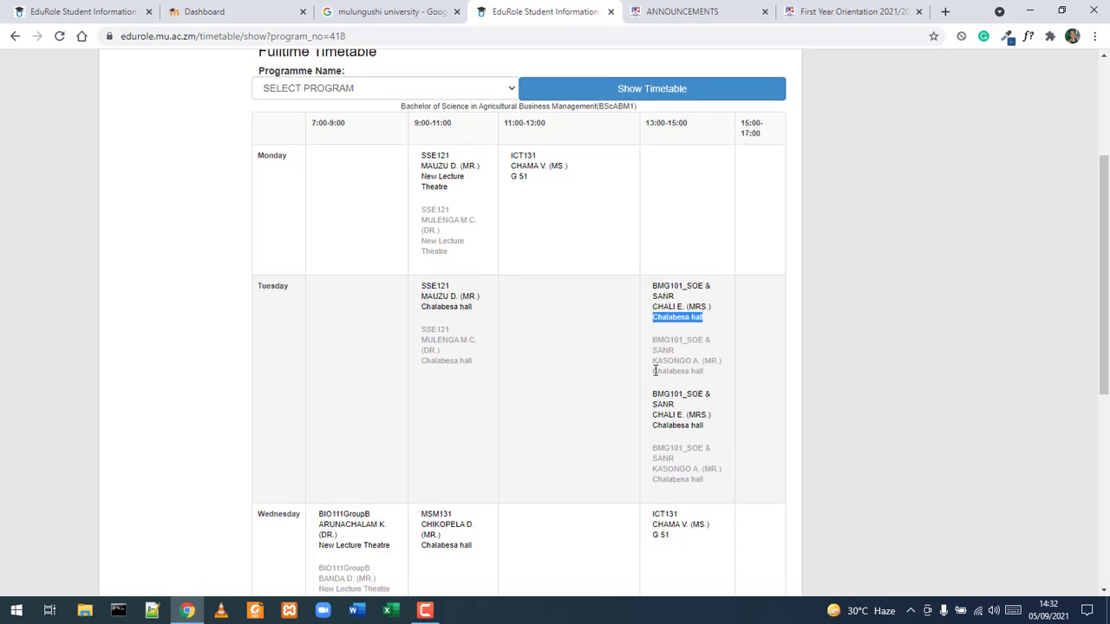
scroll(607, 382, "down", 2)
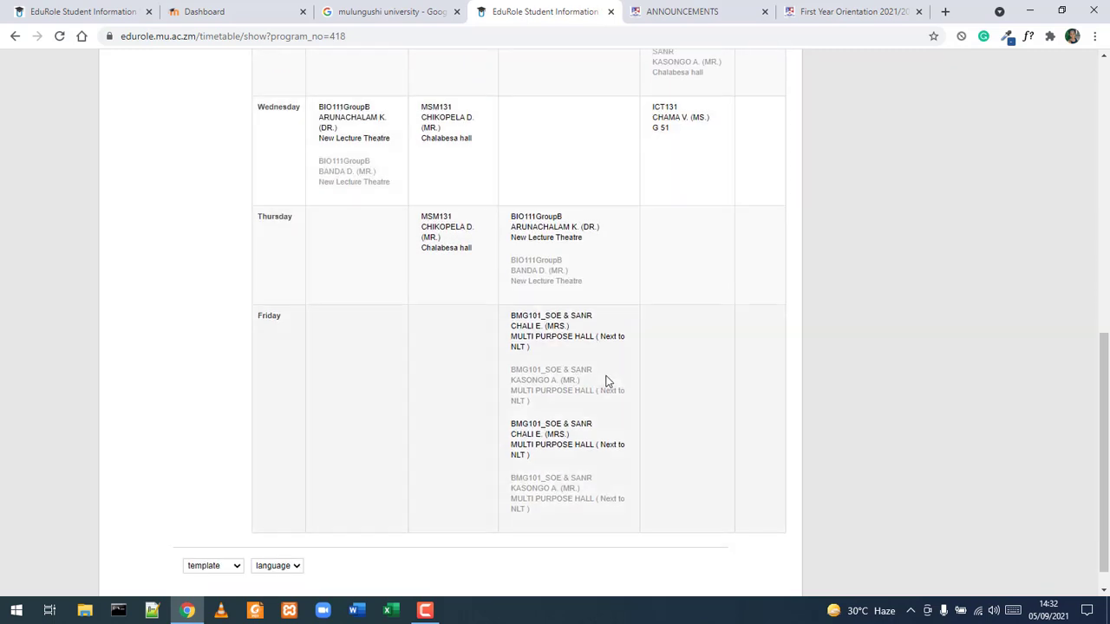
scroll(608, 382, "up", 6)
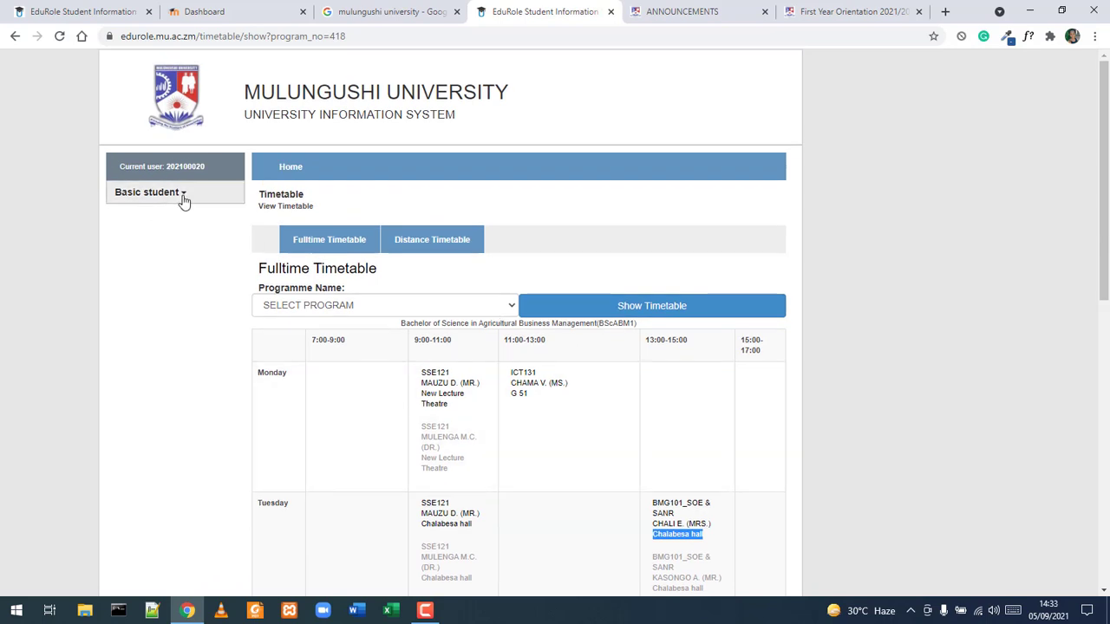
left_click(182, 199)
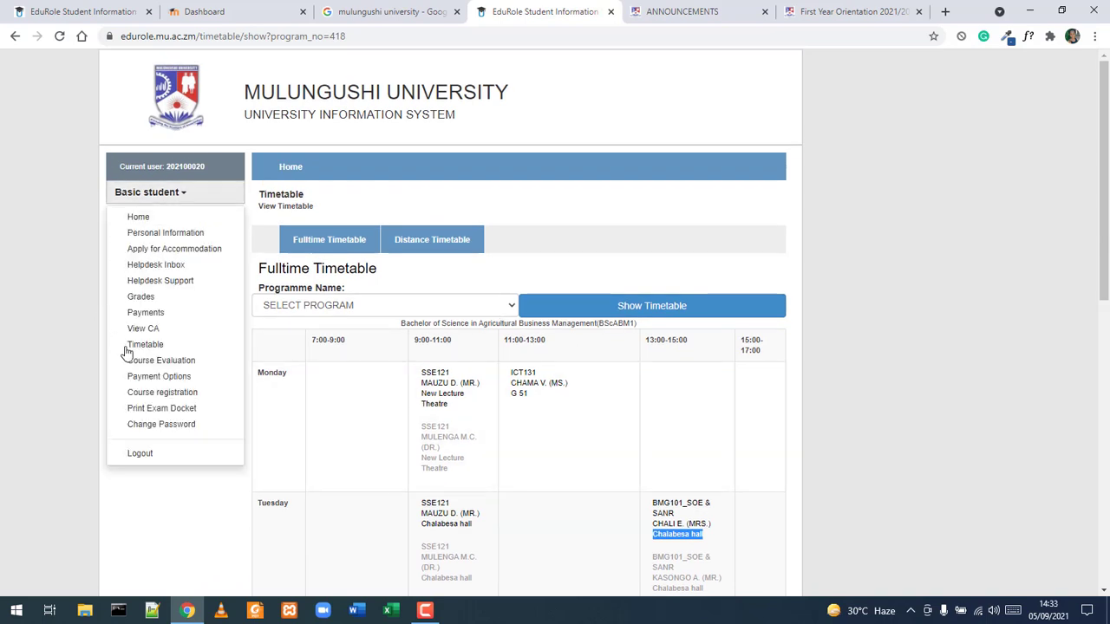
Visit Course Evaluation, then open Payment Options to see the banks accepting fee payments.
left_click(168, 362)
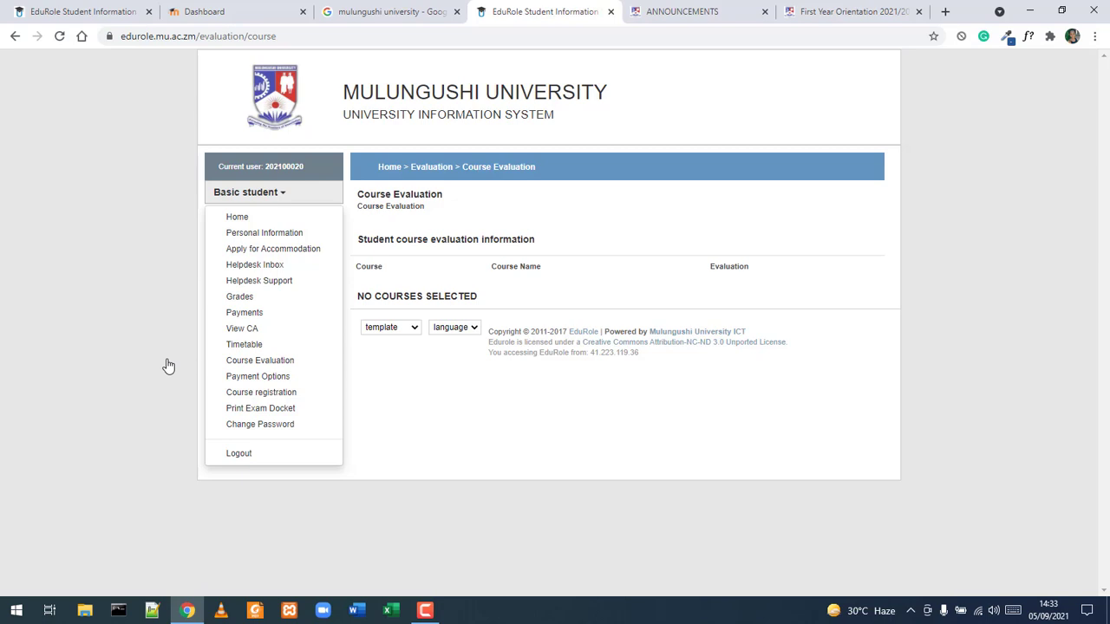
left_click(260, 382)
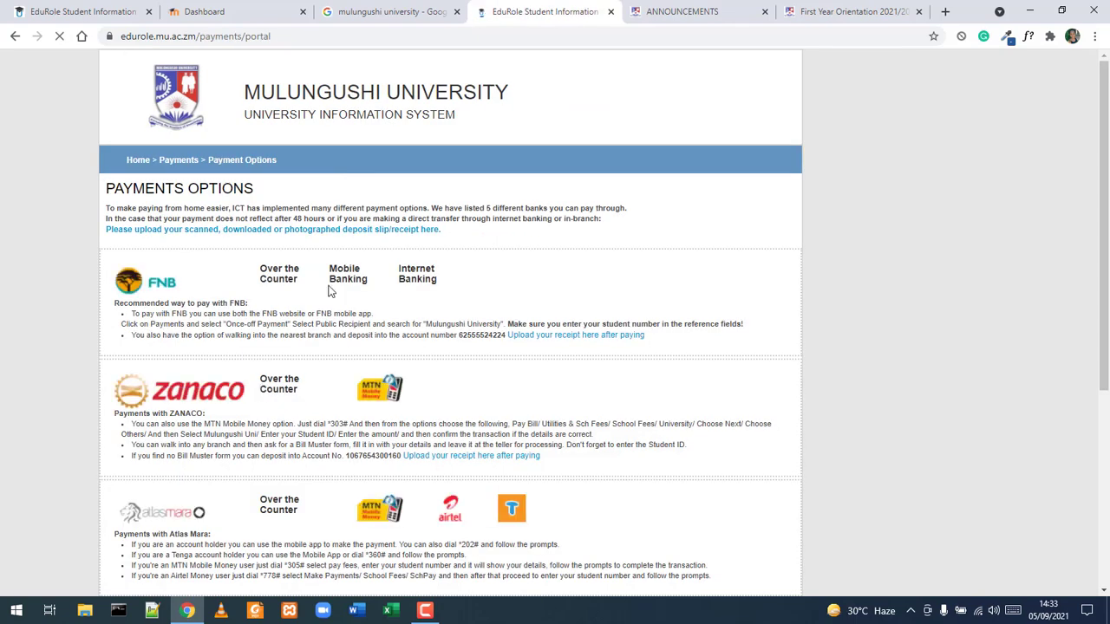
scroll(328, 292, "down", 2)
scroll(328, 291, "down", 2)
scroll(328, 291, "up", 5)
Open Course registration, save Kabwe Center as the exam centre, and review the available courses.
left_click(15, 38)
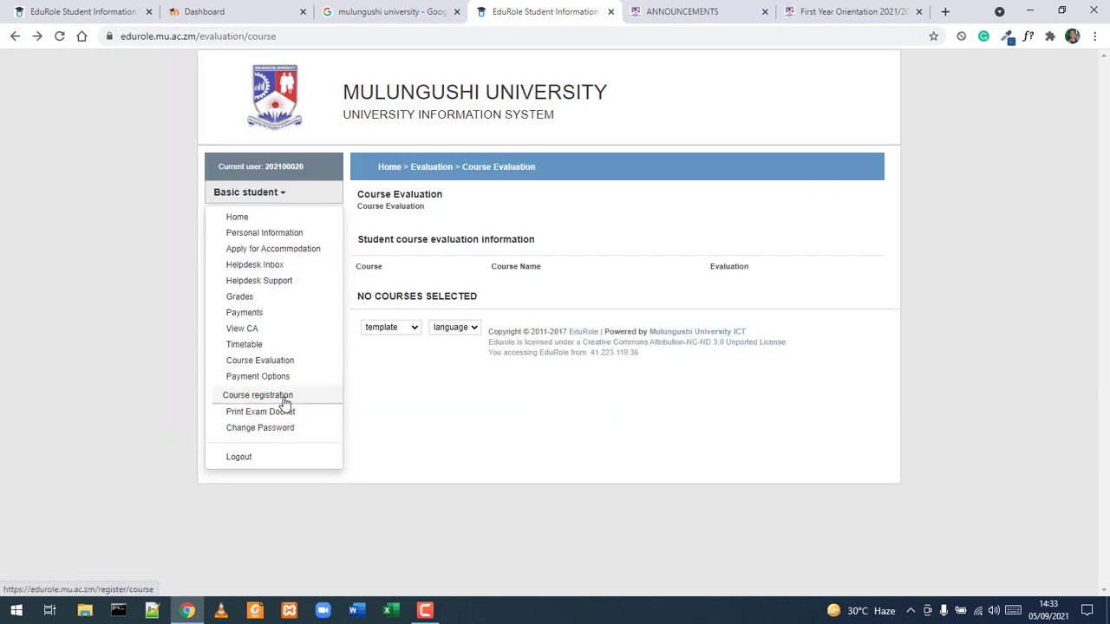
left_click(257, 395)
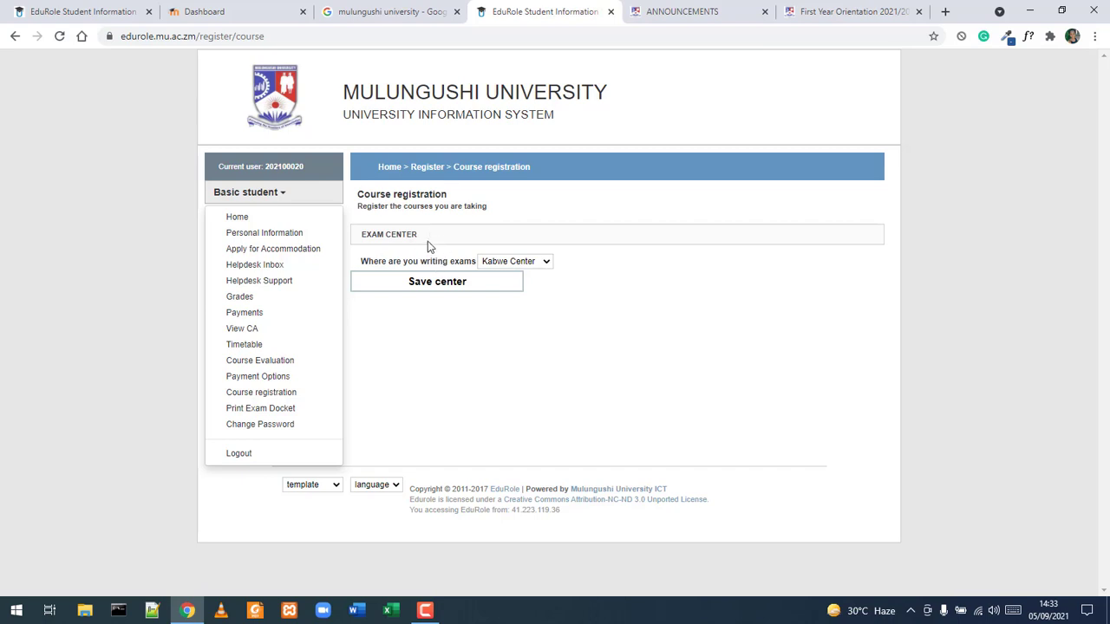
left_click(434, 286)
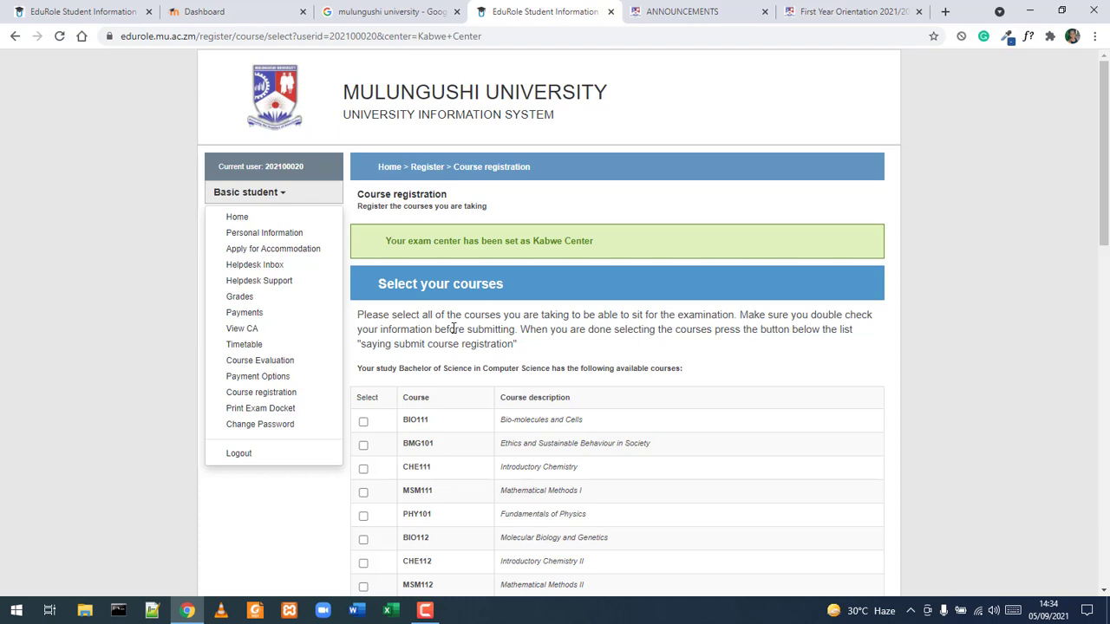
scroll(453, 328, "down", 2)
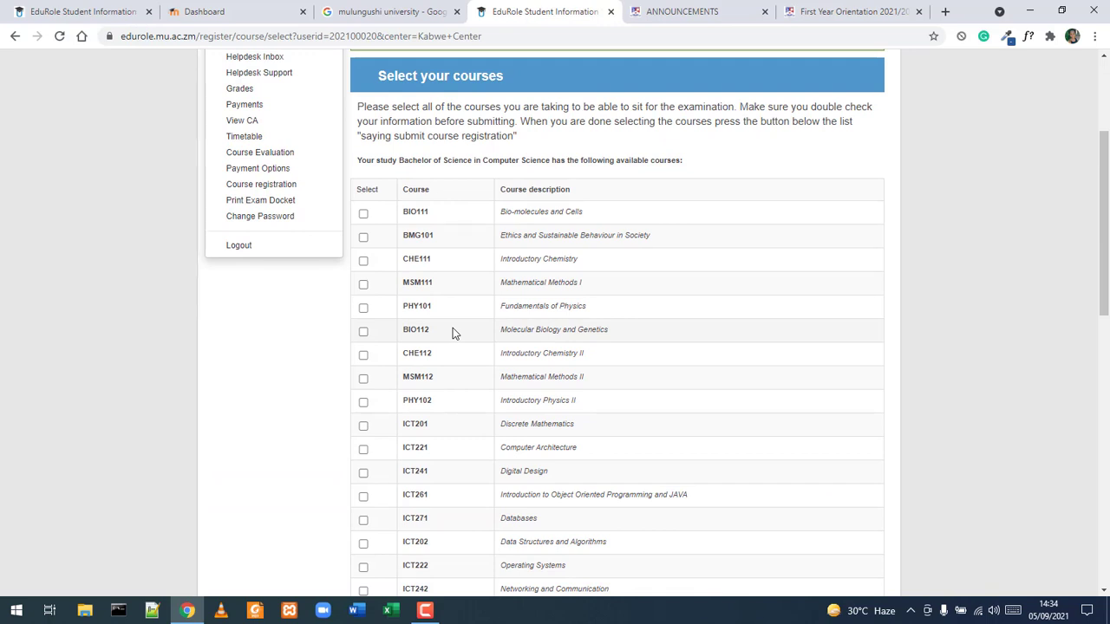
scroll(453, 328, "up", 1)
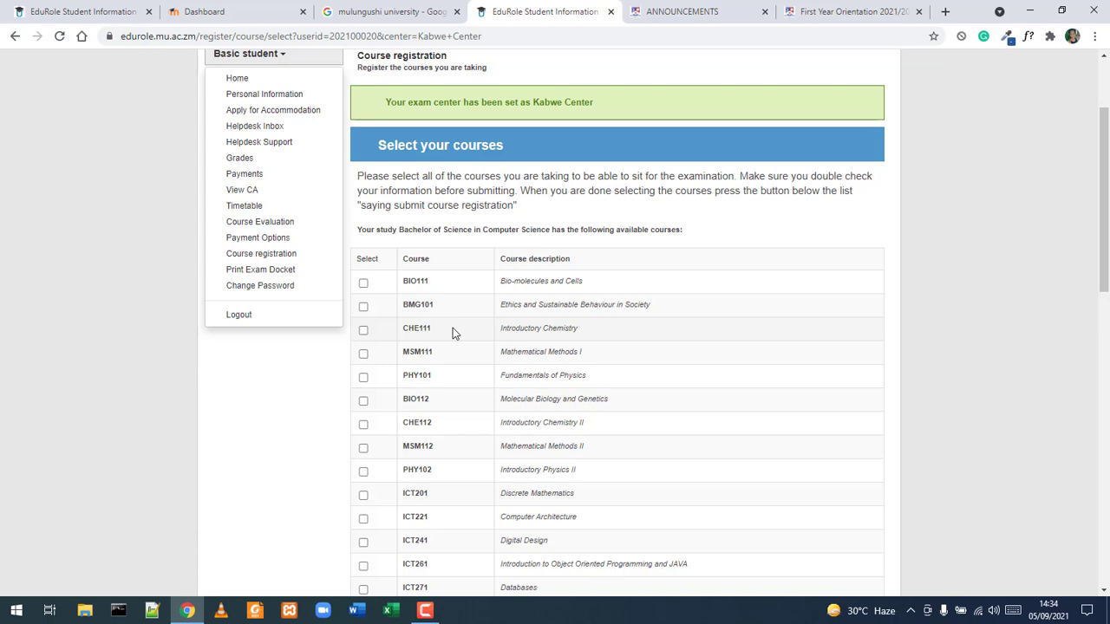
On the university website, go to the School of Science, Engineering and Technology programmes.
left_click(646, 11)
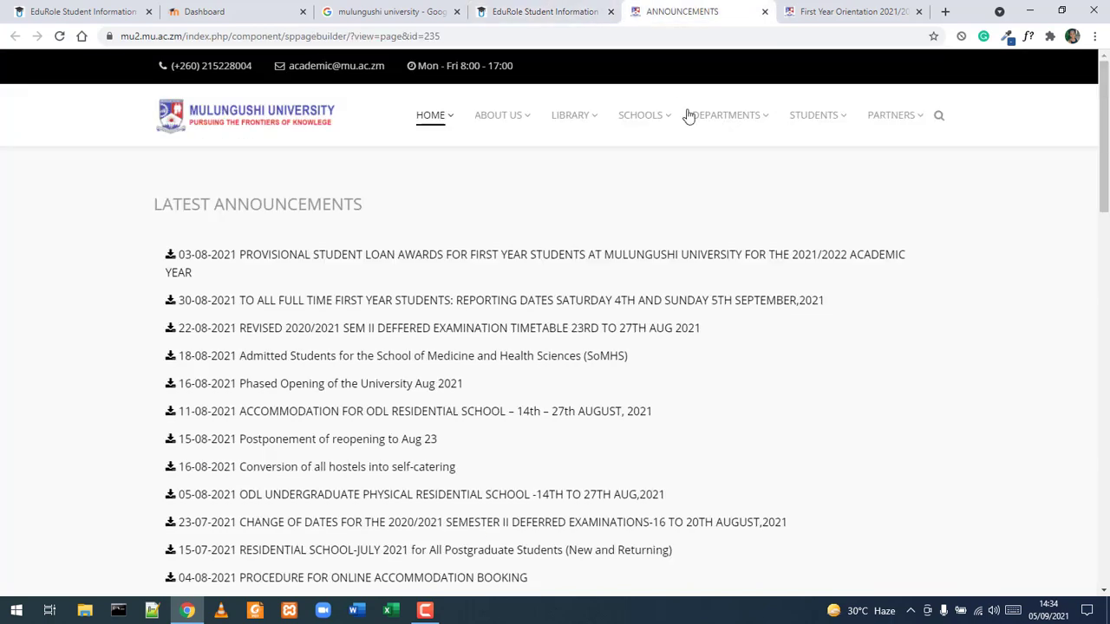
mouse_move(663, 122)
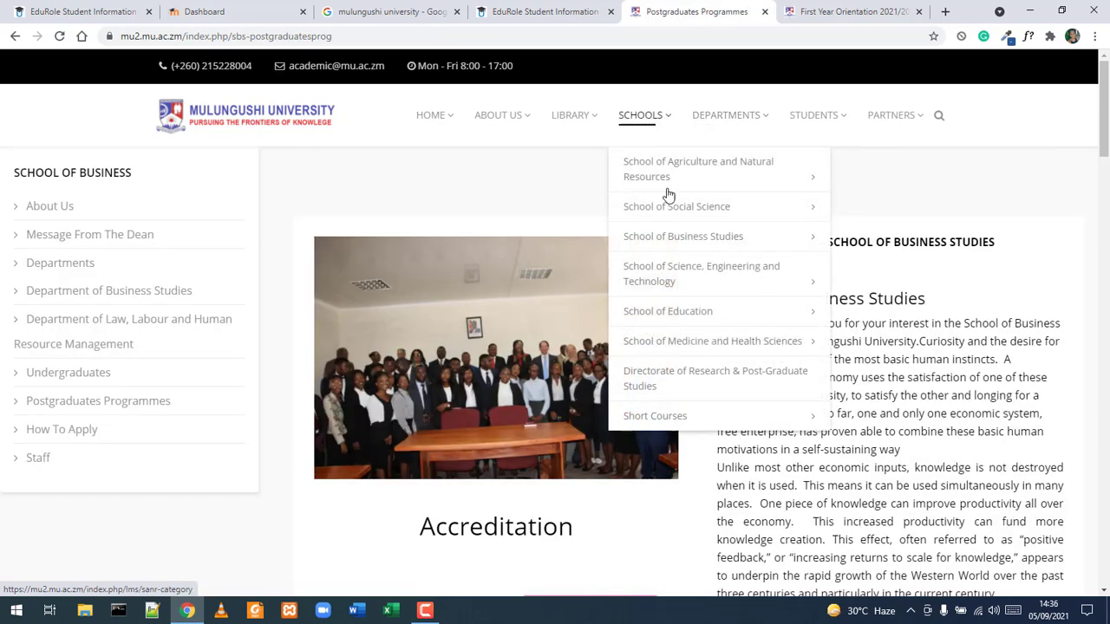
mouse_move(654, 274)
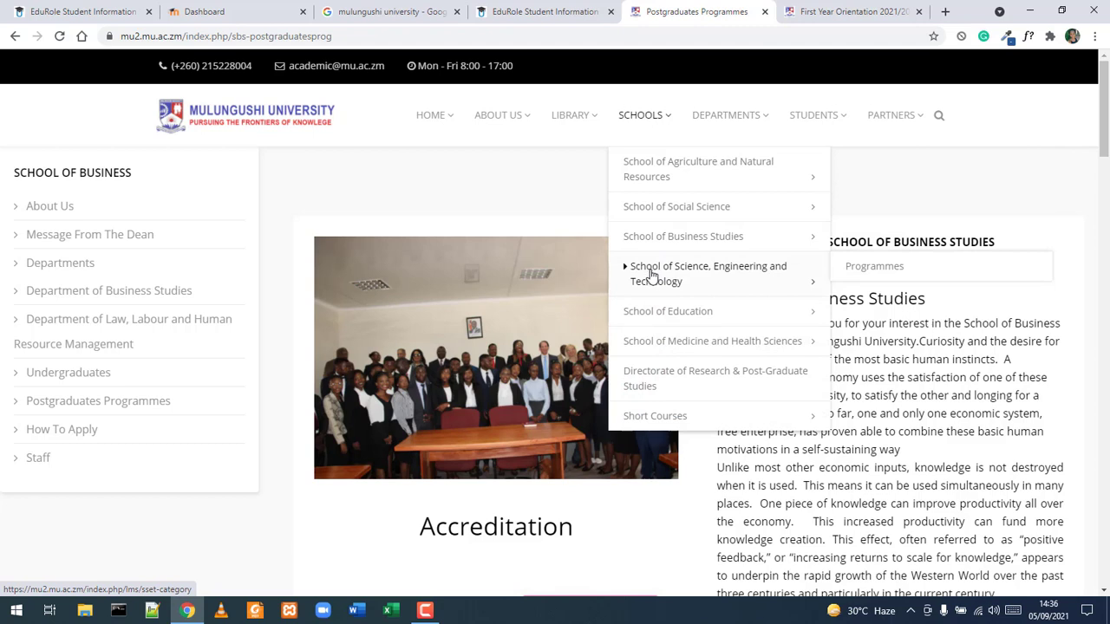
left_click(881, 268)
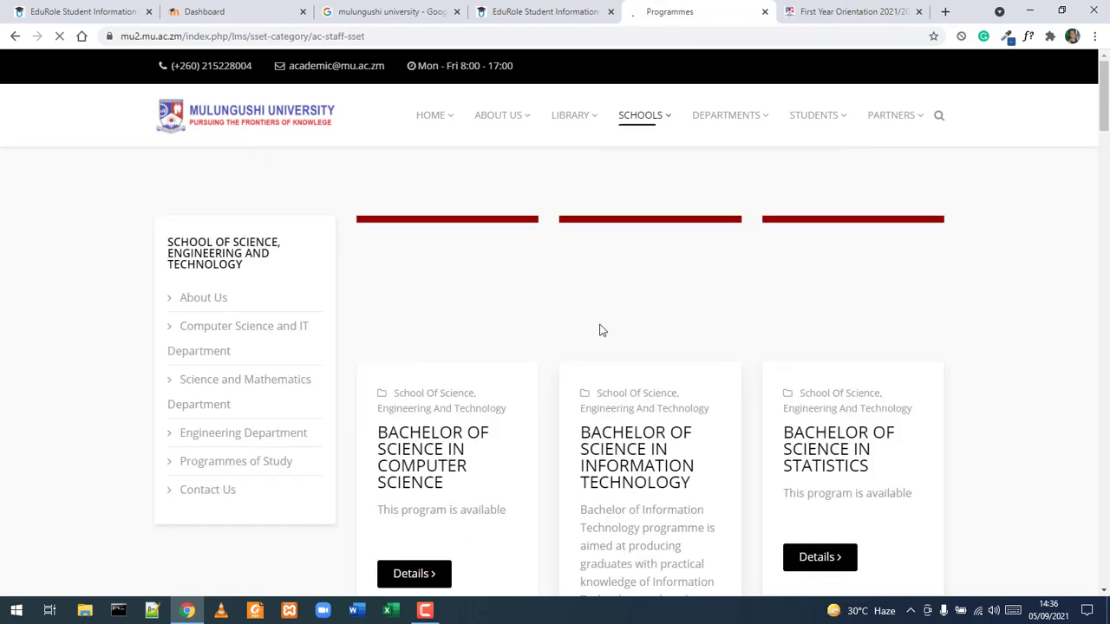
Open the Bachelor of Science in Computer Science programme details.
scroll(550, 317, "down", 1)
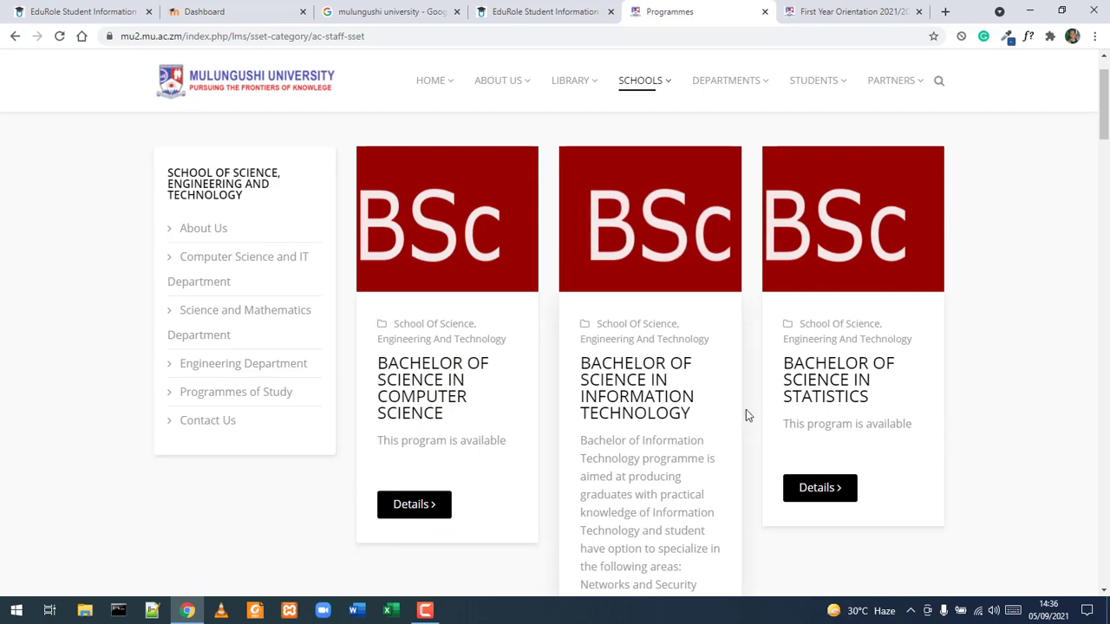
scroll(754, 401, "down", 1)
scroll(769, 391, "down", 2)
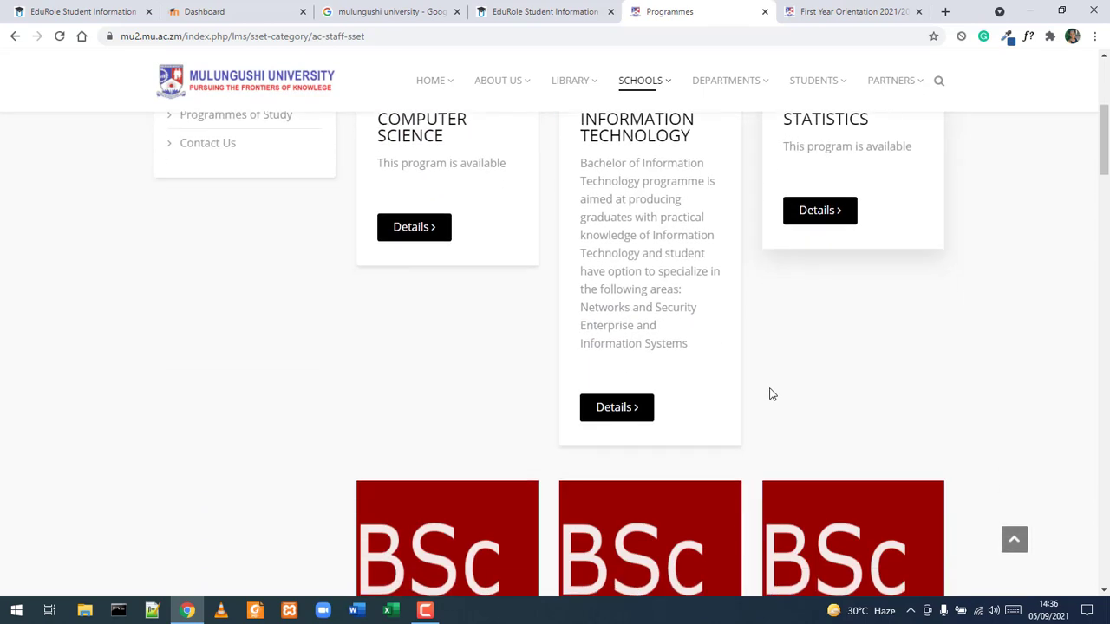
scroll(746, 397, "up", 3)
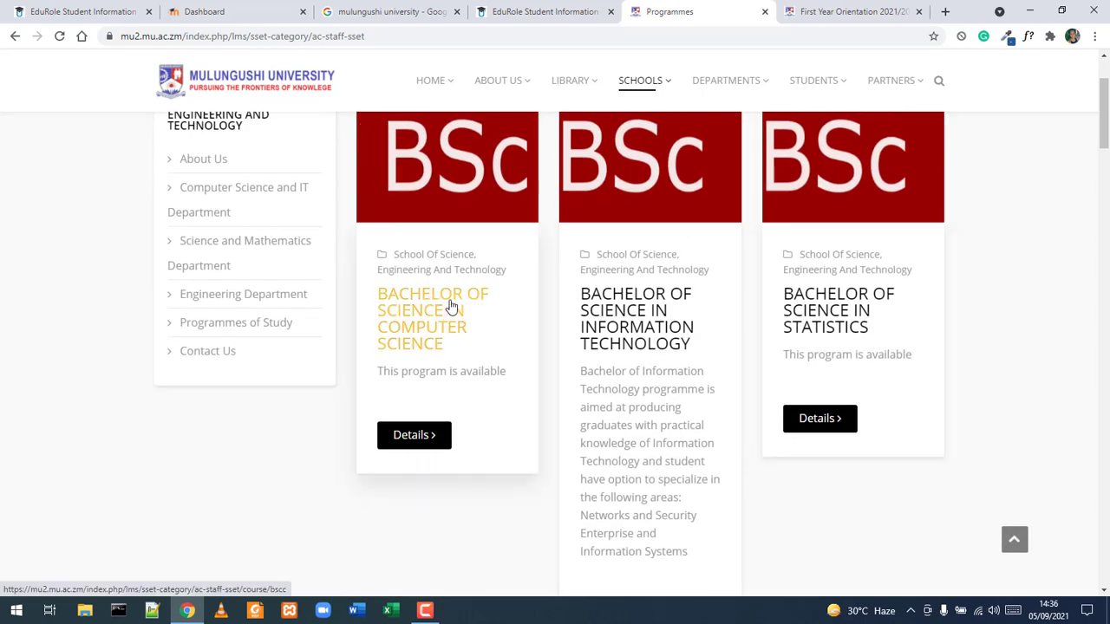
left_click(415, 436)
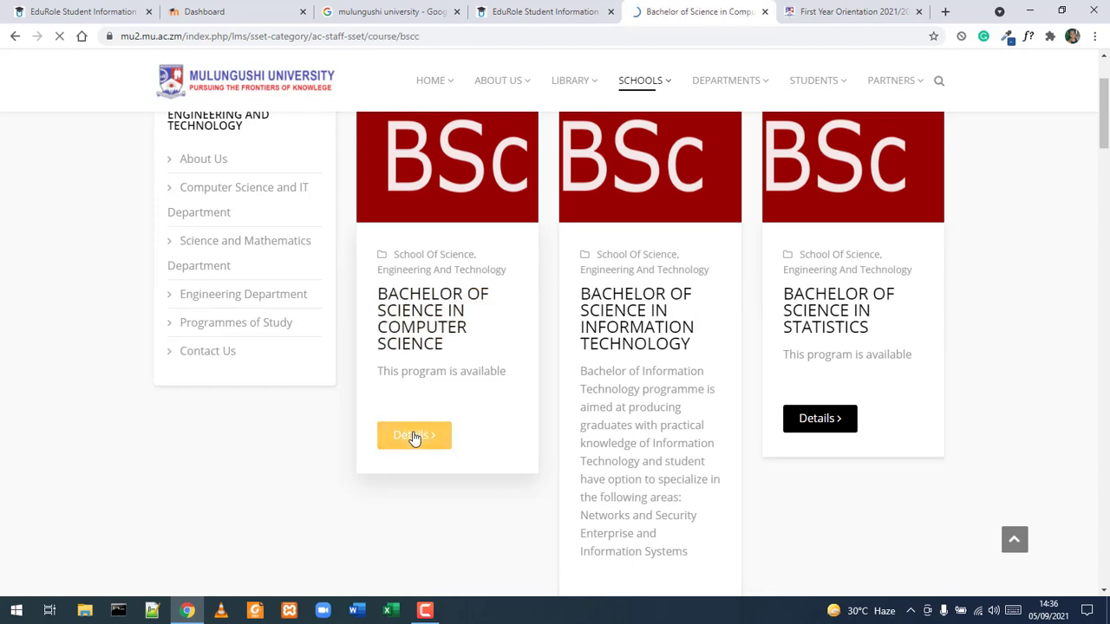
Review the first-year courses in the programme table, highlighting MSM111 and BIO111.
scroll(414, 438, "down", 10)
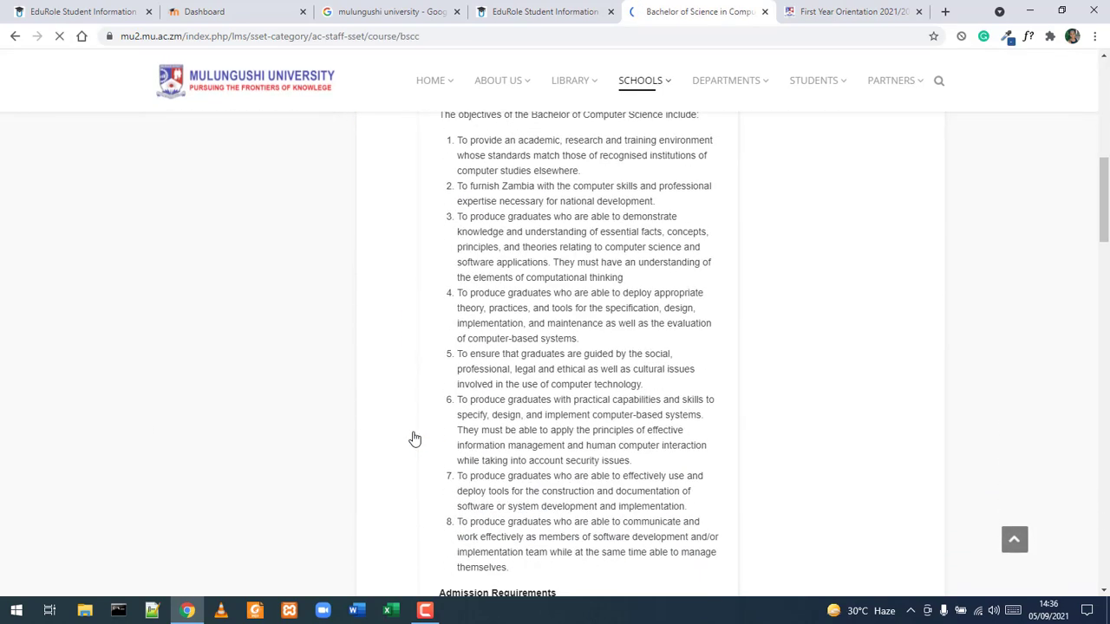
scroll(414, 438, "down", 3)
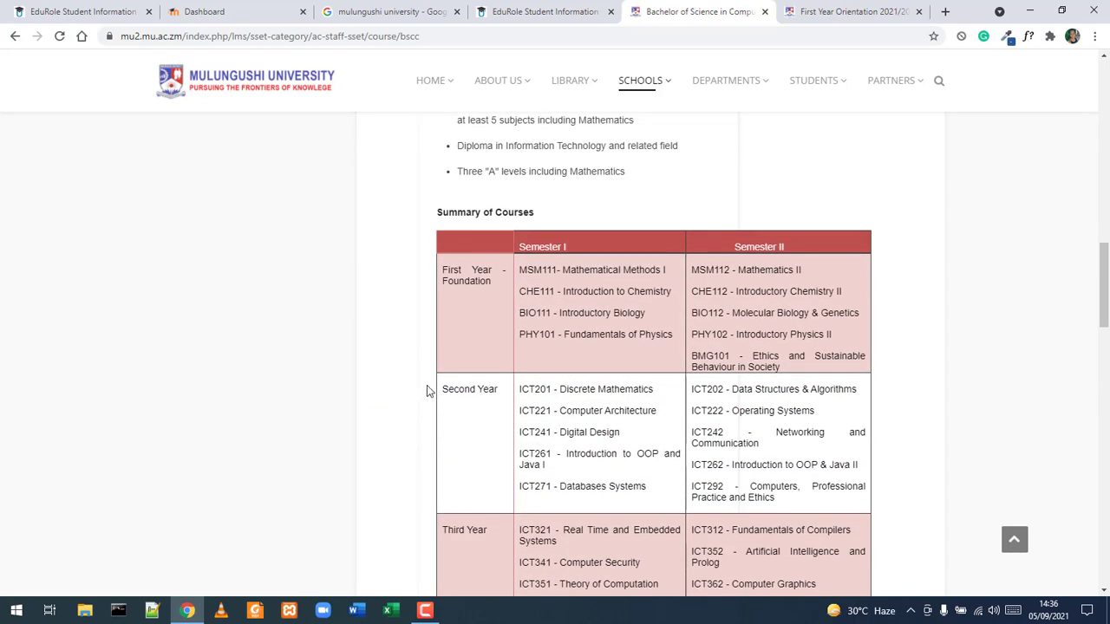
scroll(427, 390, "down", 2)
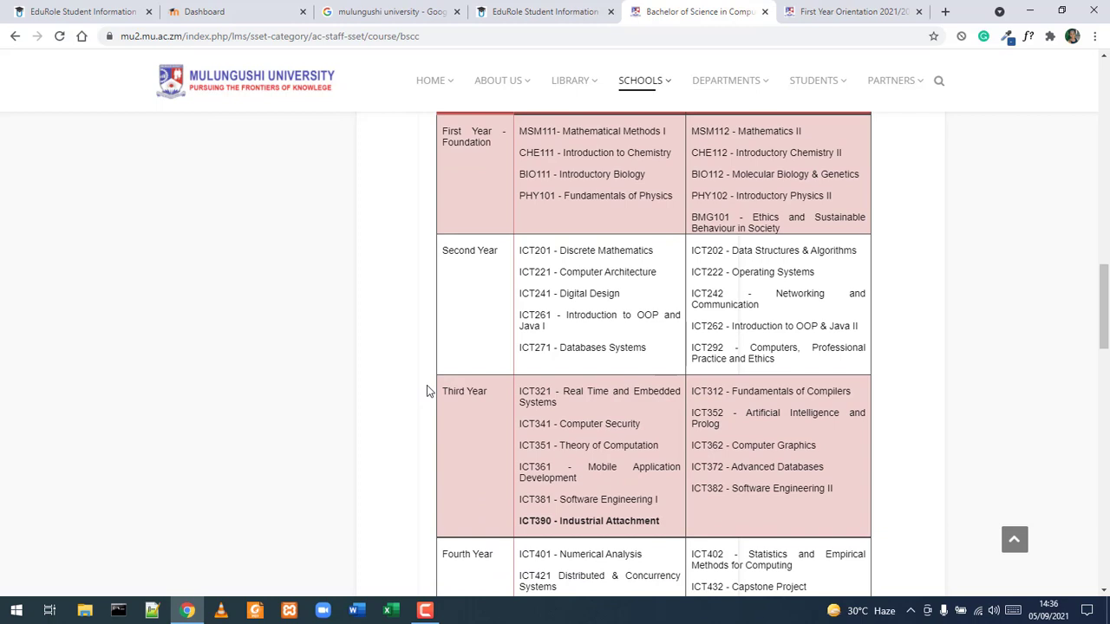
scroll(427, 390, "up", 1)
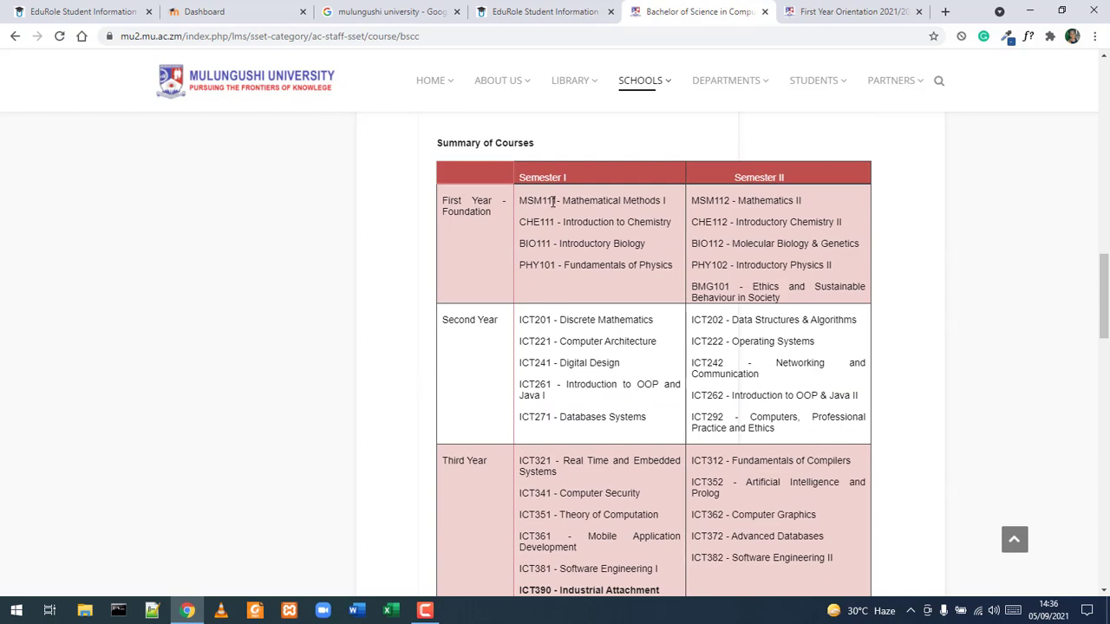
left_click_drag(552, 201, 560, 201)
left_click_drag(544, 244, 598, 392)
left_click(554, 176)
Continue through the course table, highlighting ICT321 and the MSM112 to CHE112 entries.
scroll(556, 324, "down", 2)
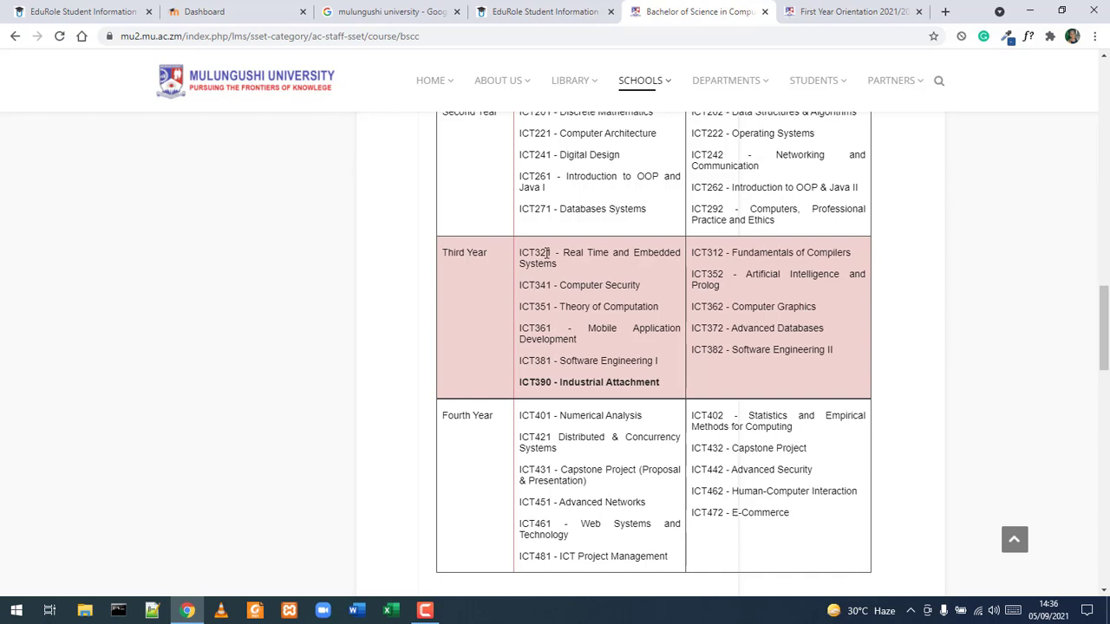
left_click_drag(544, 253, 553, 329)
scroll(565, 323, "up", 5)
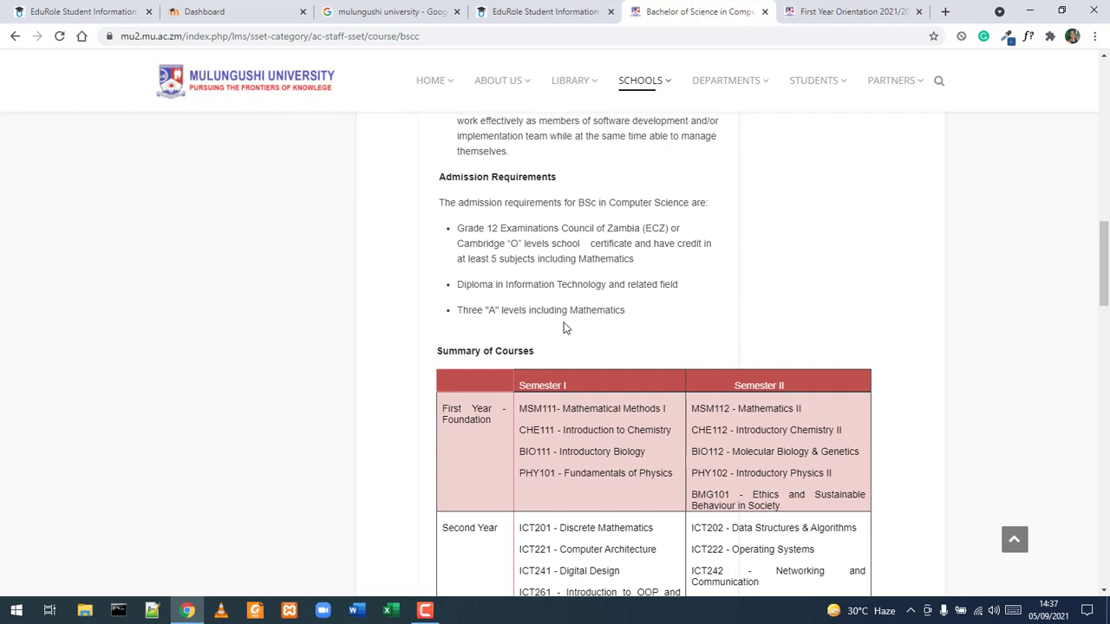
scroll(772, 360, "down", 2)
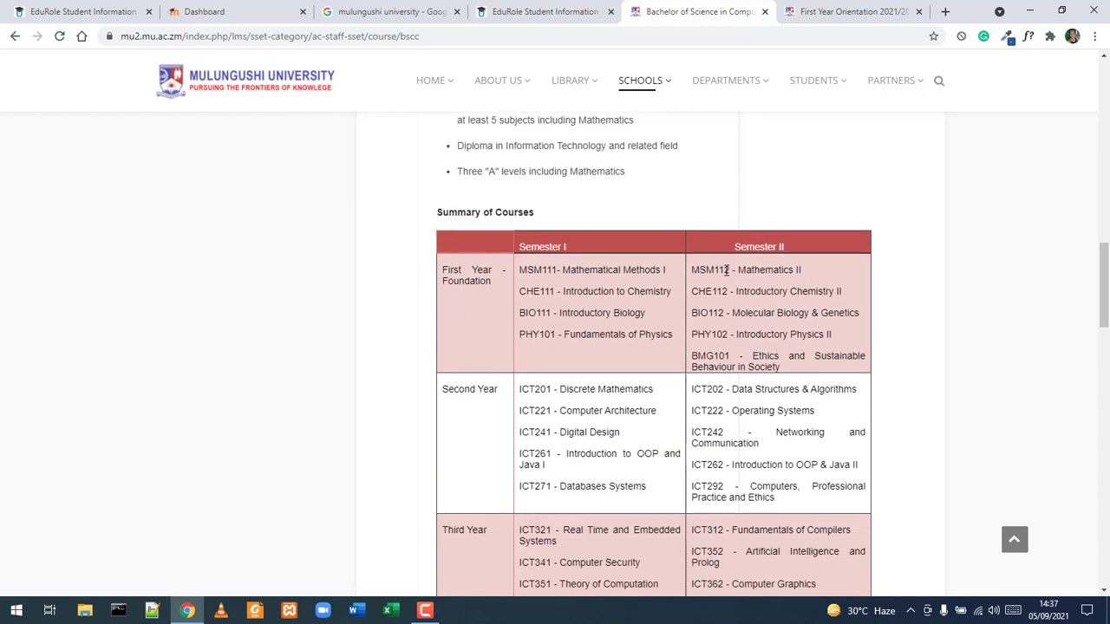
left_click_drag(727, 271, 727, 293)
left_click(727, 293)
scroll(718, 395, "down", 2)
left_click_drag(717, 413, 724, 448)
scroll(721, 446, "down", 2)
scroll(724, 460, "down", 3)
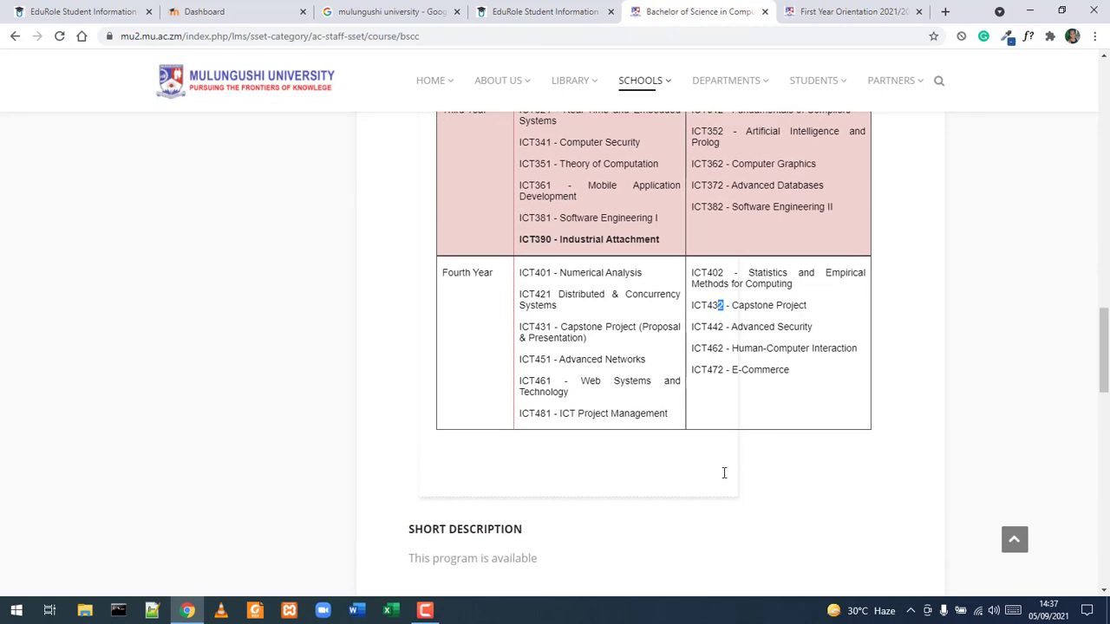
scroll(725, 479, "up", 15)
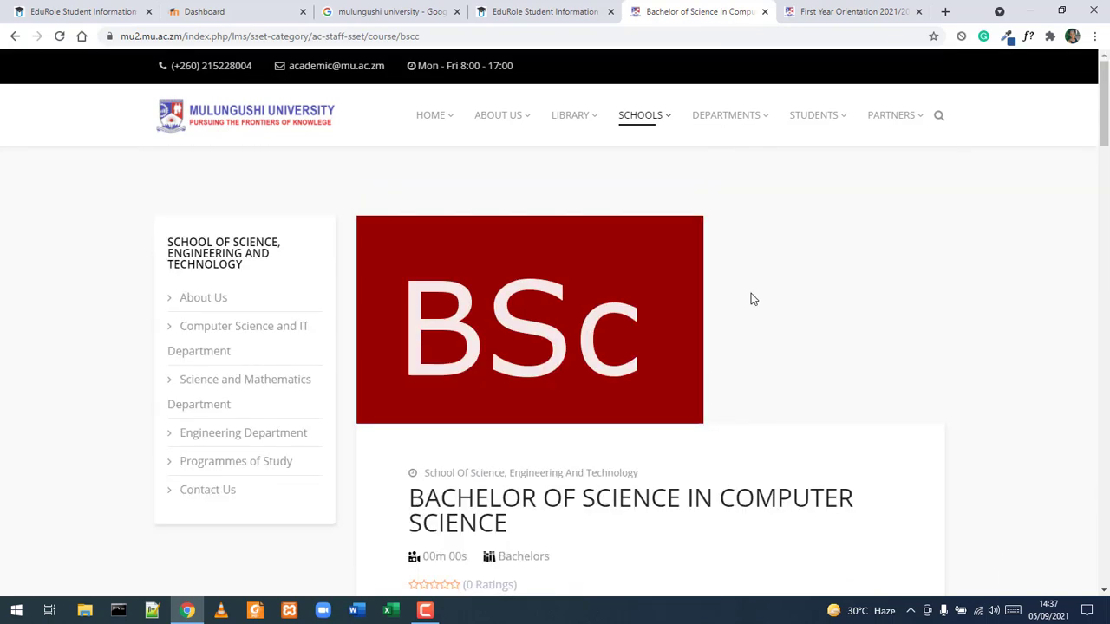
Open the Bachelor of Commerce details from the School of Business Studies programmes.
mouse_move(646, 116)
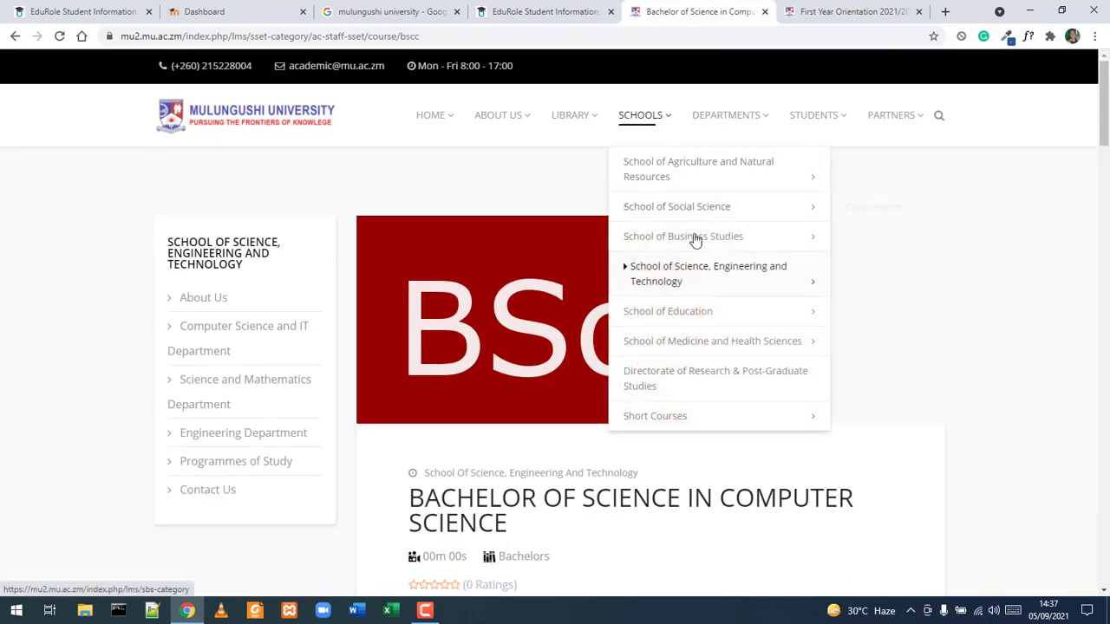
mouse_move(695, 236)
left_click(864, 237)
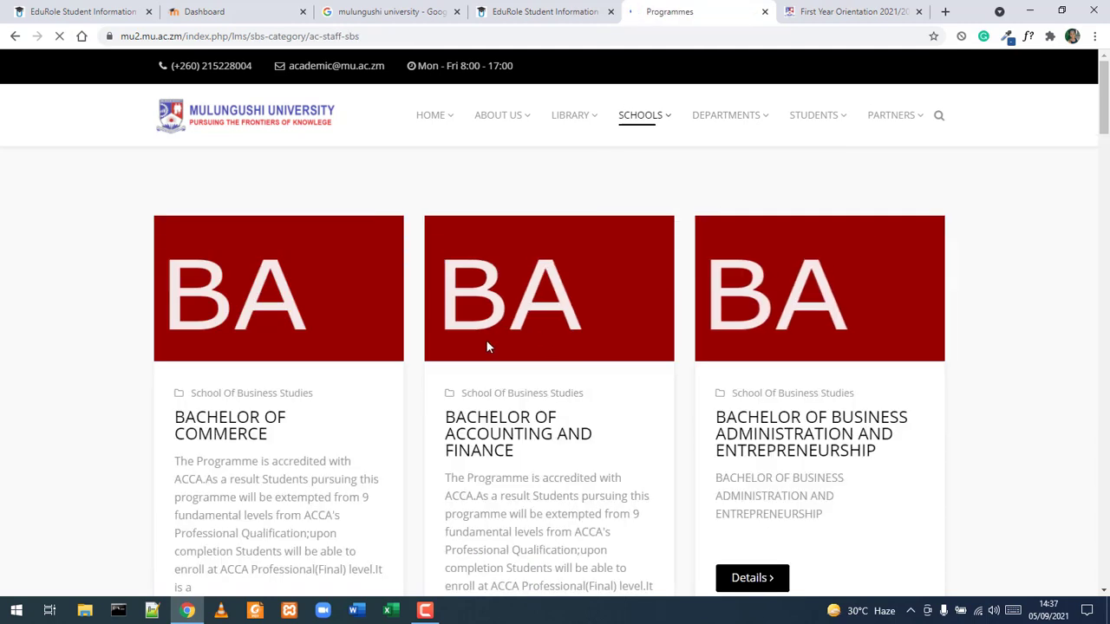
scroll(473, 353, "down", 3)
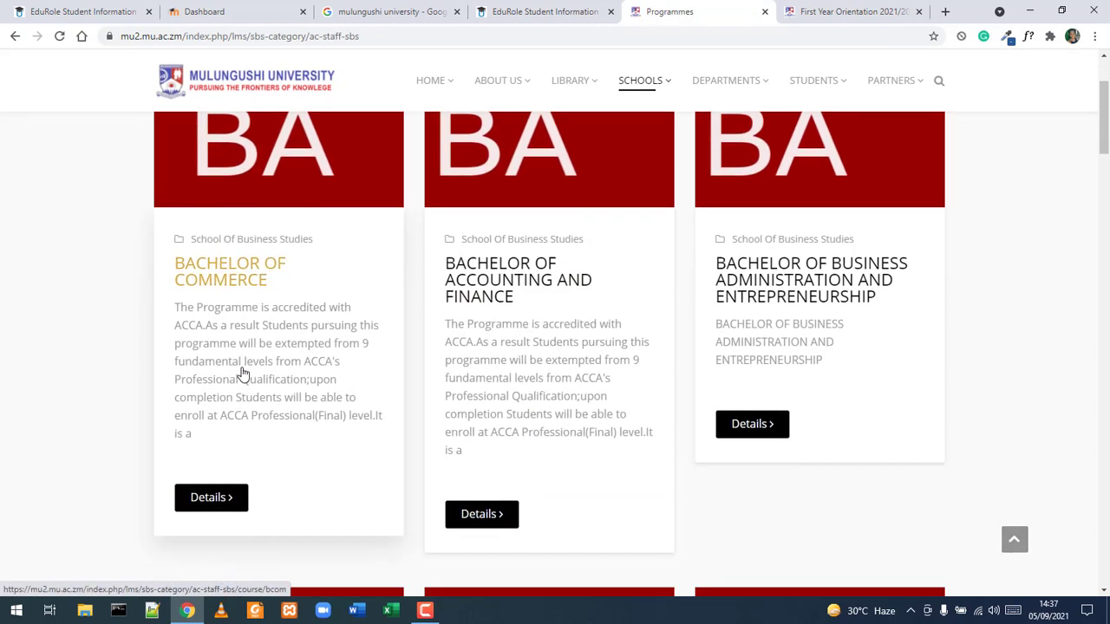
left_click(223, 443)
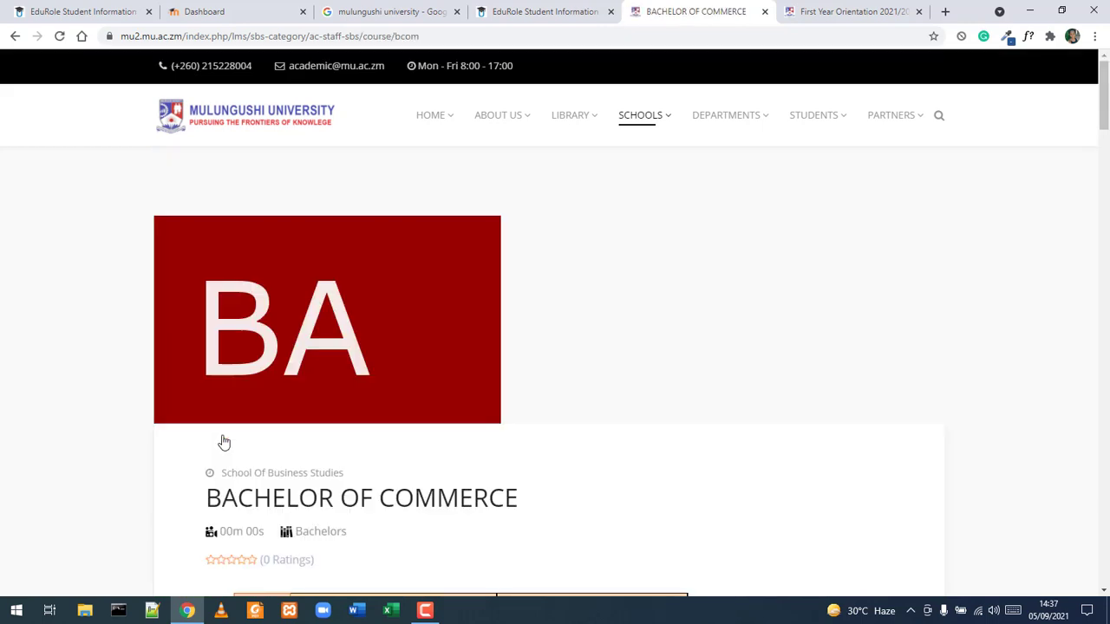
Scroll the Bachelor of Commerce semester table to the Economics stream, highlighting BCS151 and BAC372.
scroll(222, 445, "down", 5)
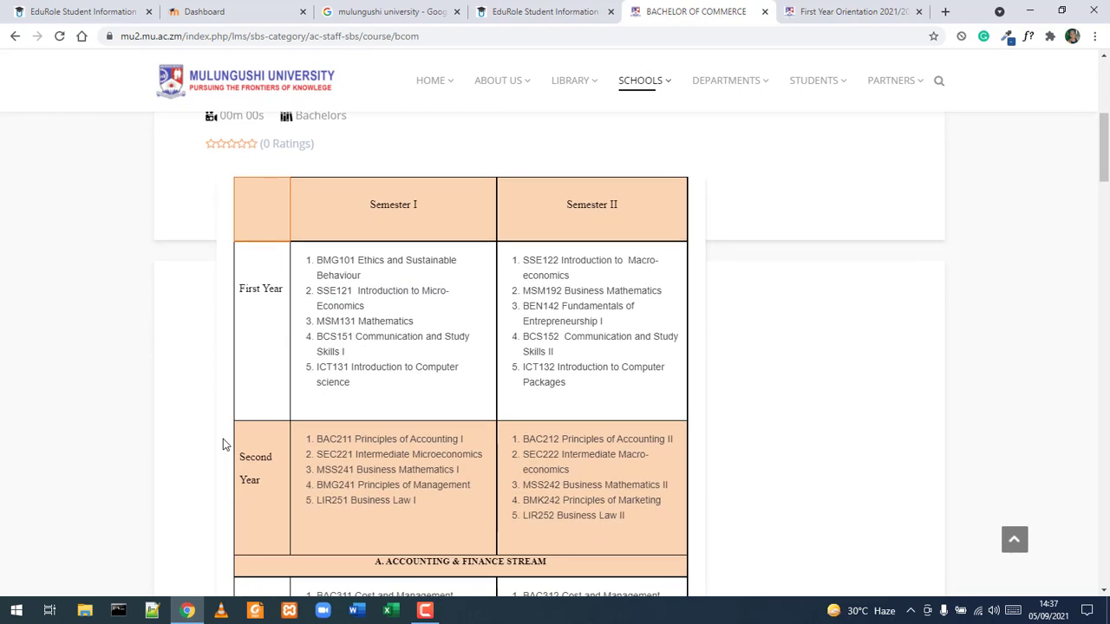
scroll(428, 314, "down", 1)
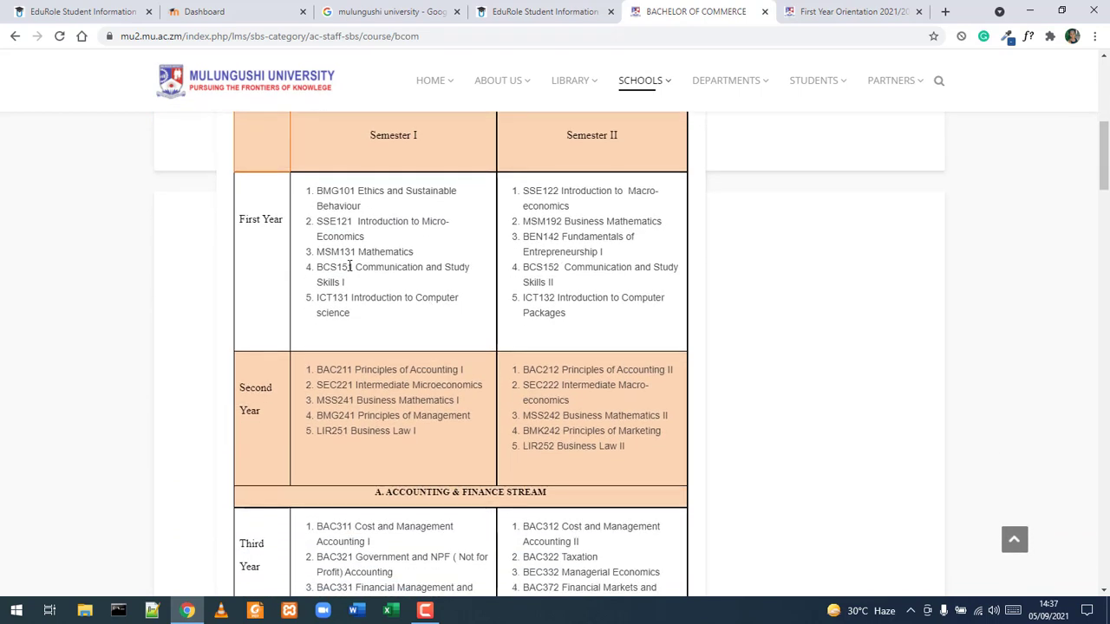
left_click_drag(348, 267, 352, 267)
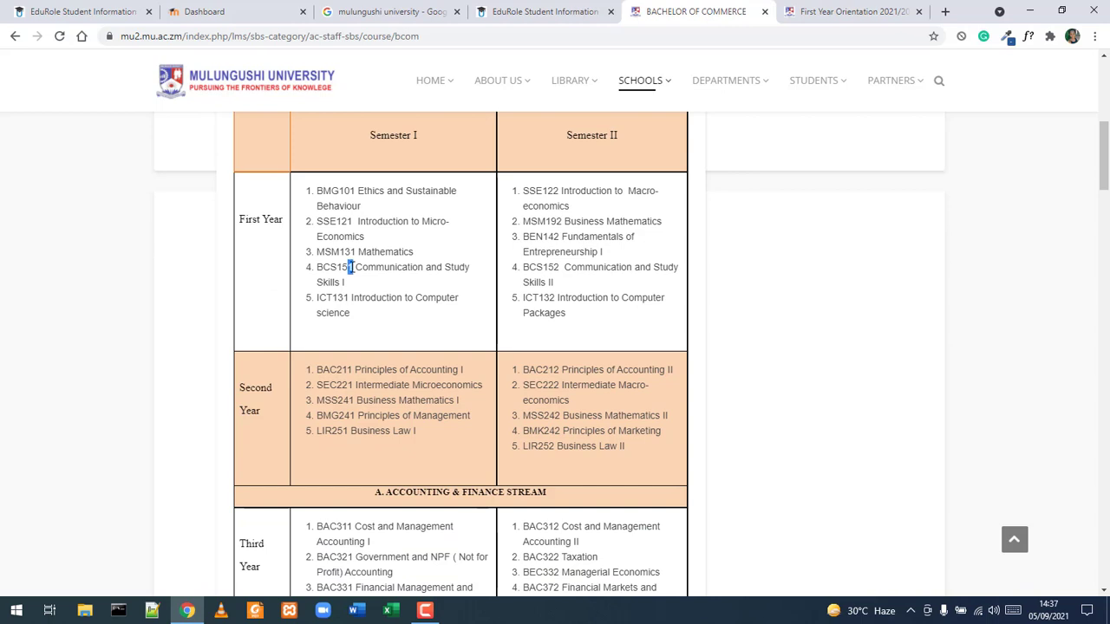
left_click(556, 267)
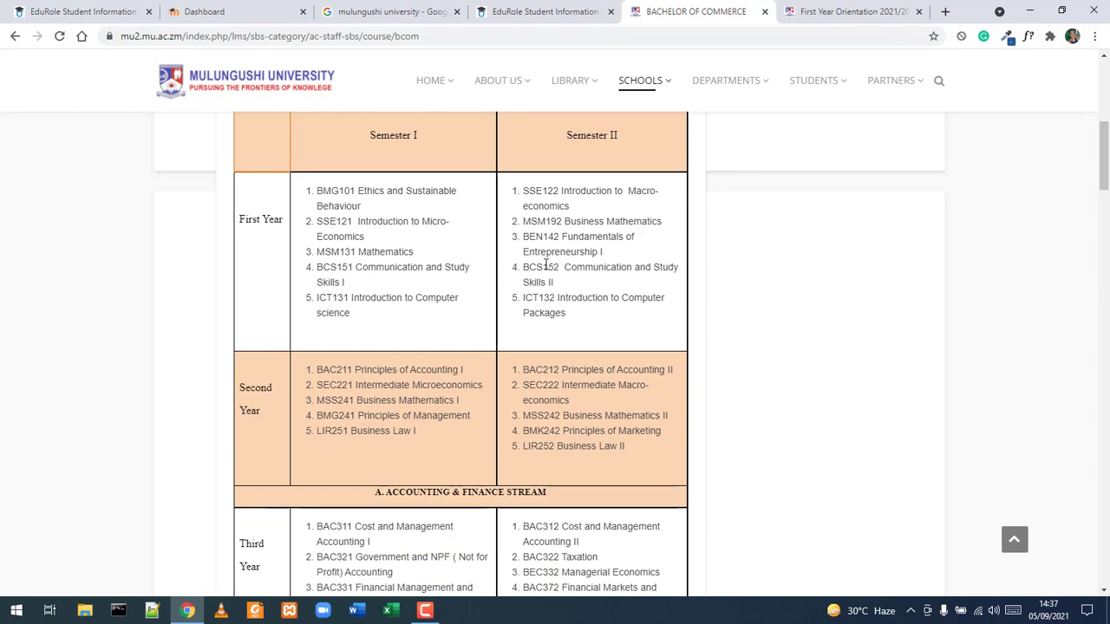
scroll(556, 267, "down", 3)
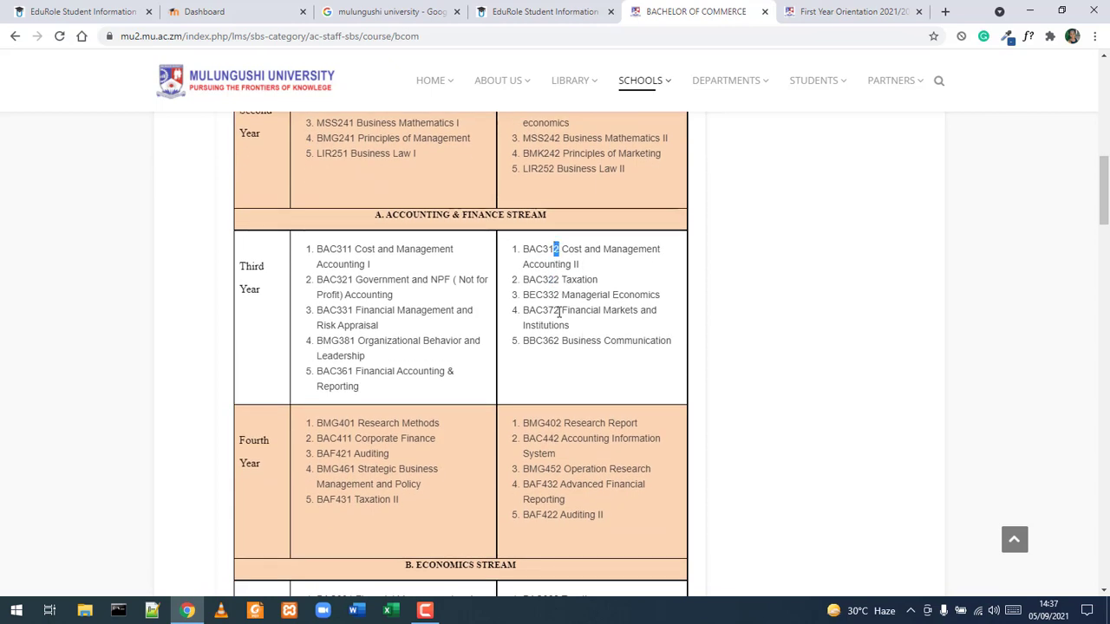
left_click_drag(553, 310, 561, 310)
left_click(352, 309)
scroll(388, 408, "down", 4)
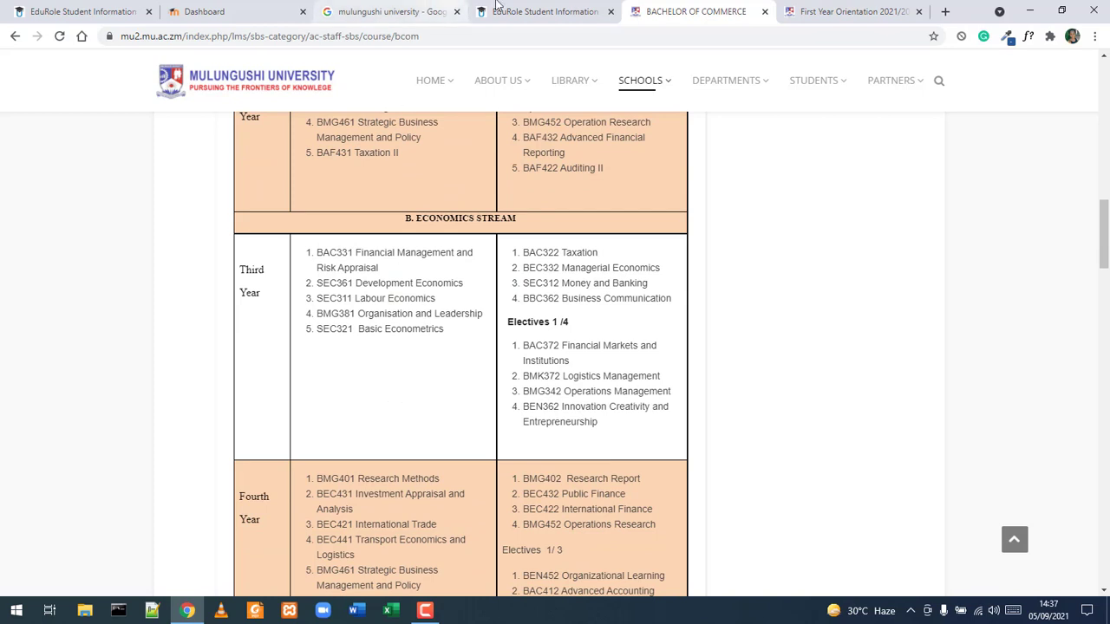
In EduRole, tick BIO111, CHE111, MSM111 and PHY101 for registration.
left_click(521, 9)
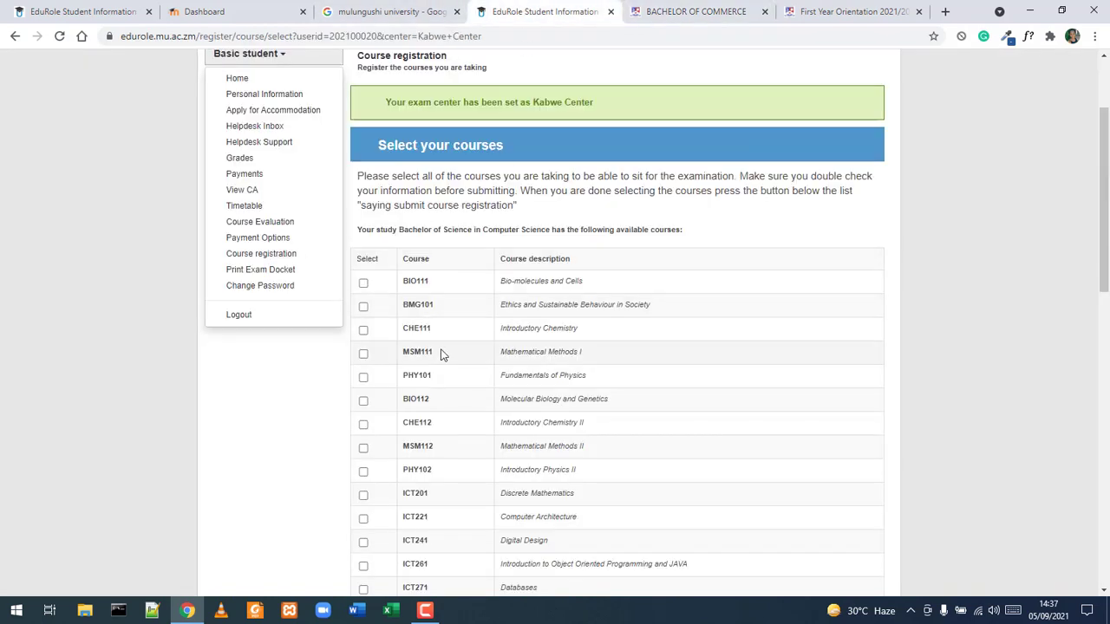
left_click(364, 284)
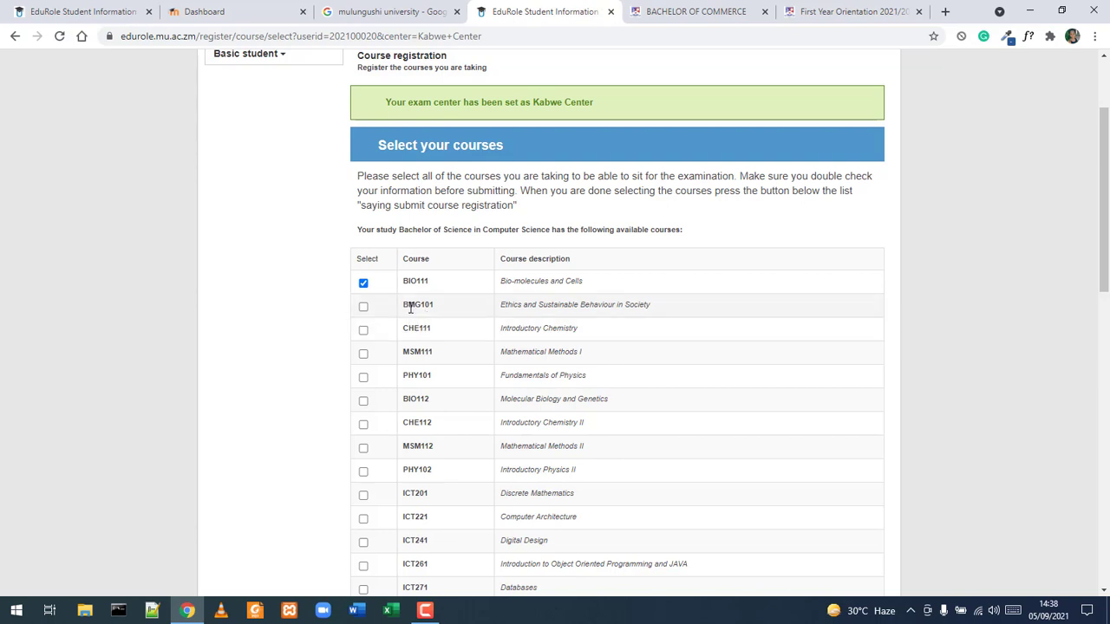
left_click(363, 330)
left_click(364, 354)
left_click(364, 379)
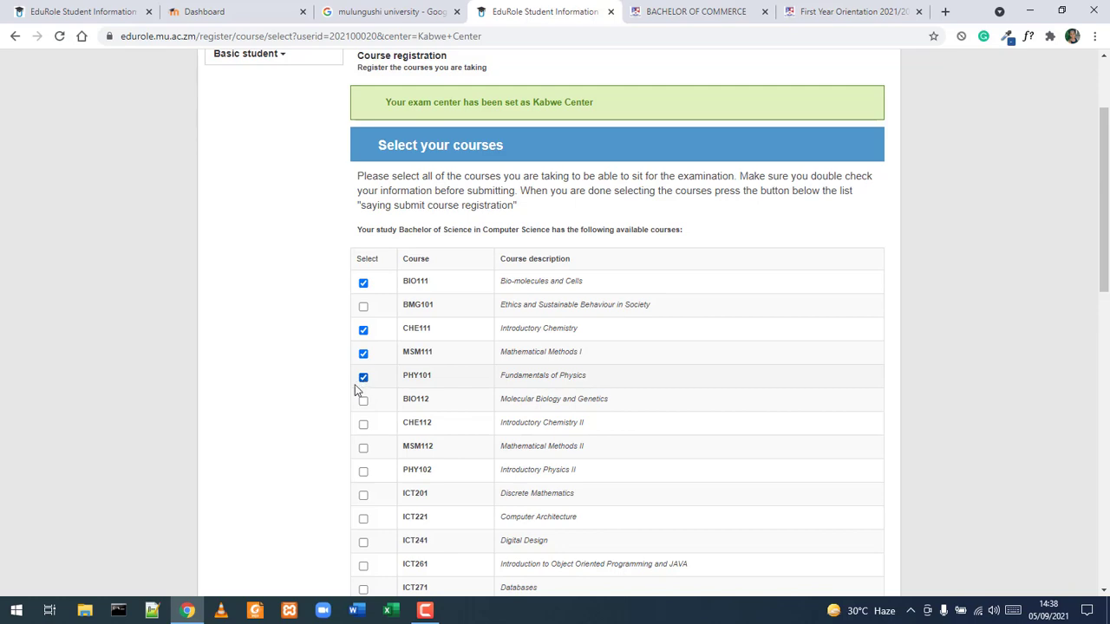
Submit the course registration to bring up the K10,750 invoice.
scroll(314, 390, "down", 2)
scroll(314, 390, "down", 7)
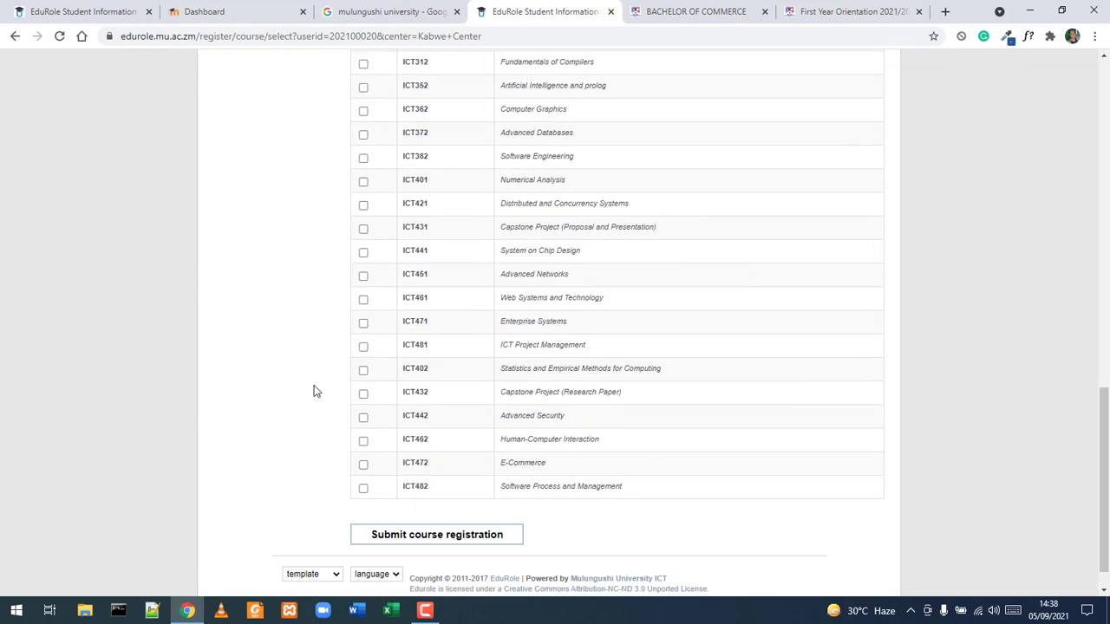
scroll(399, 500, "up", 9)
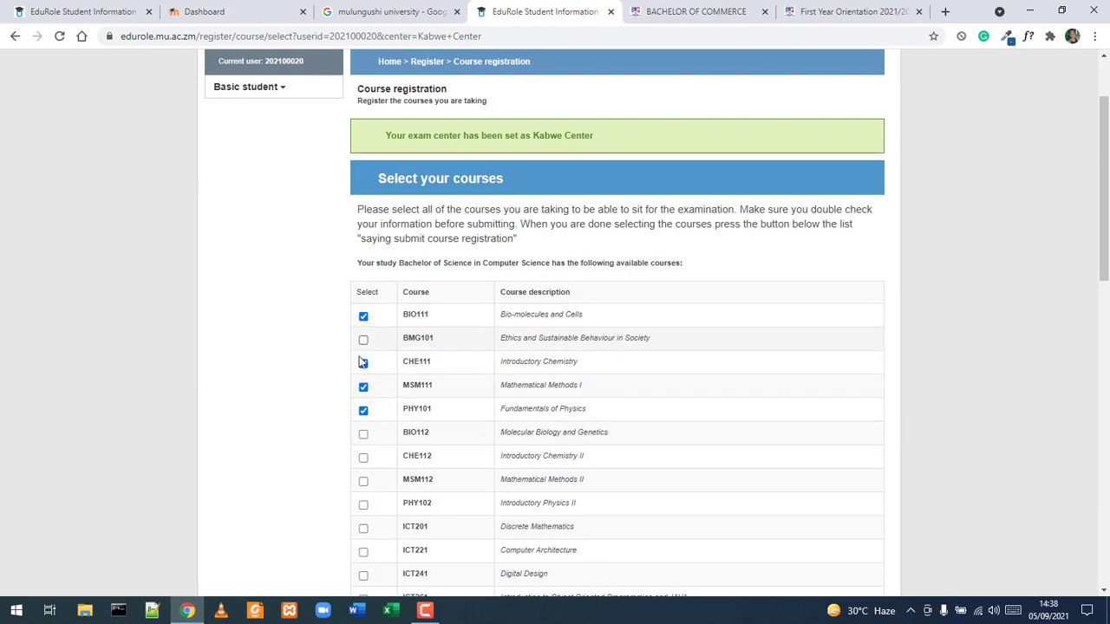
scroll(361, 382, "down", 5)
scroll(362, 381, "down", 6)
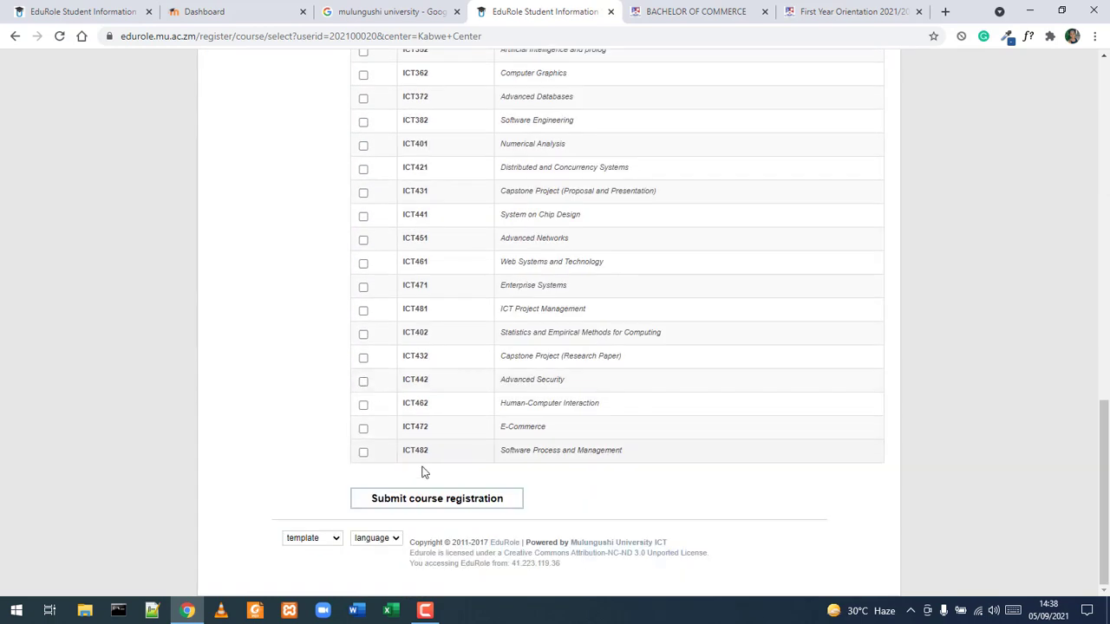
left_click(425, 503)
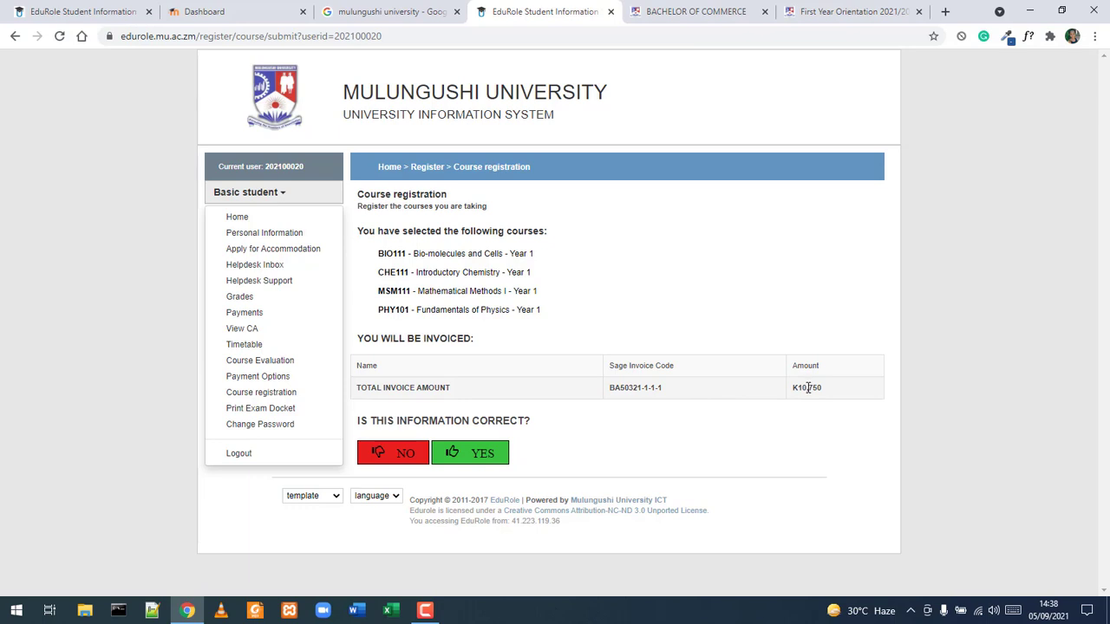
Check the K10,750 invoice total and answer YES that the information is correct.
left_click_drag(791, 388, 825, 395)
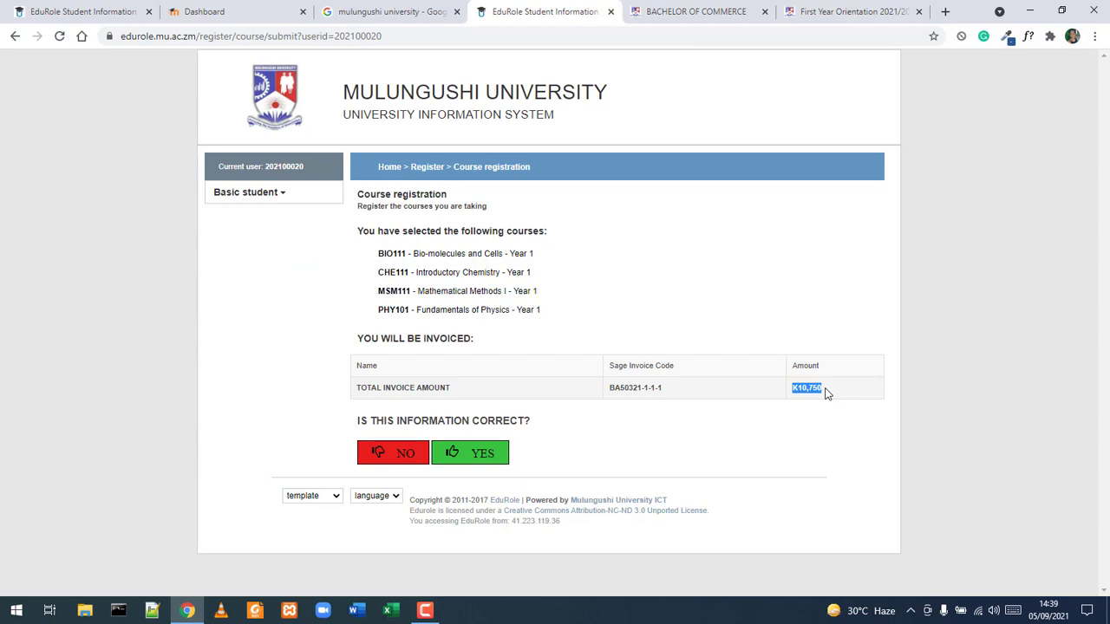
left_click(830, 389)
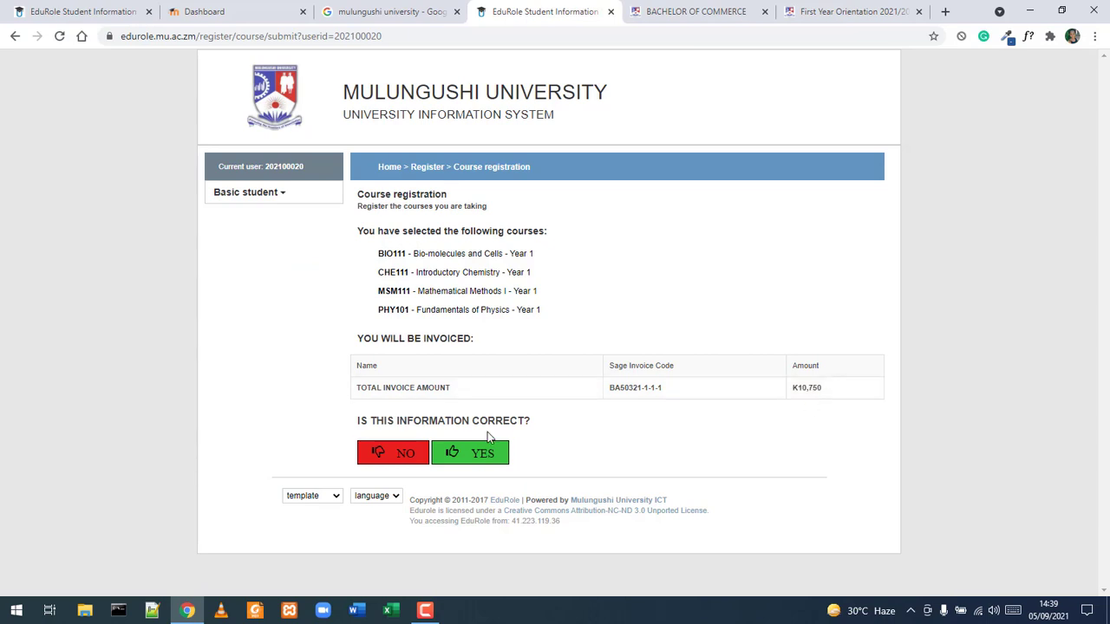
left_click(462, 460)
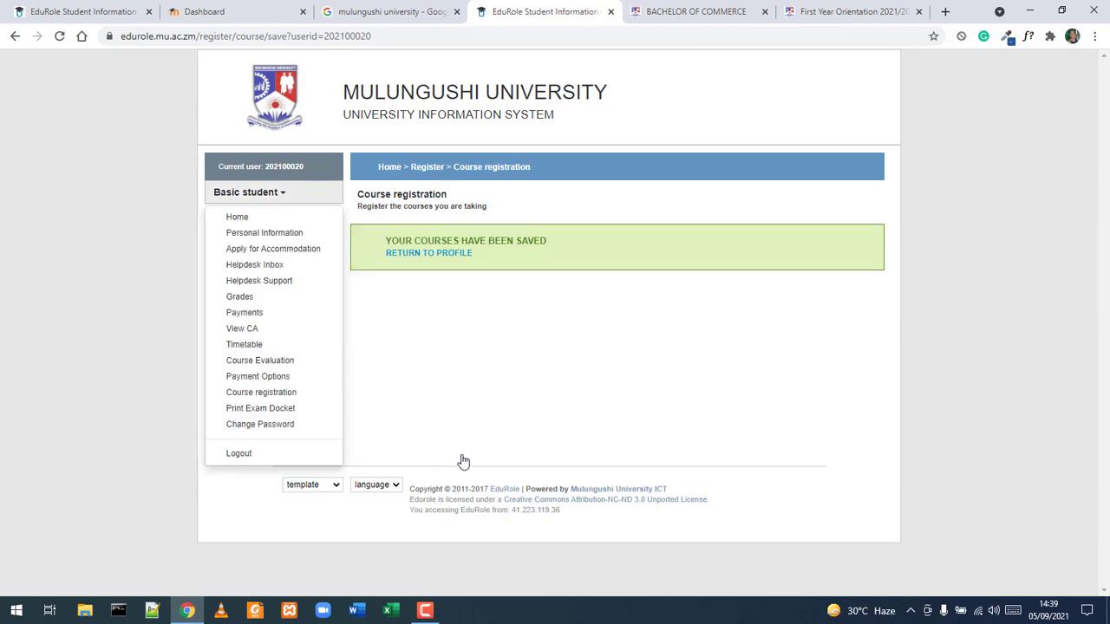
Return to the profile and open Personal Information, scrolling to the Not Approved Sem. 1 courses.
left_click(436, 253)
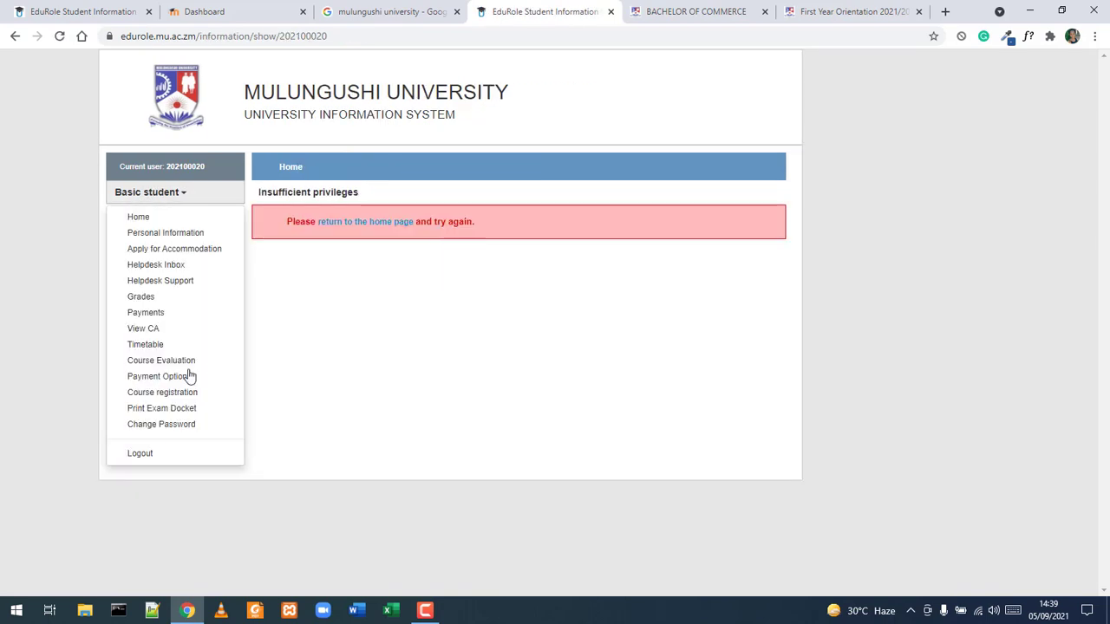
left_click(142, 239)
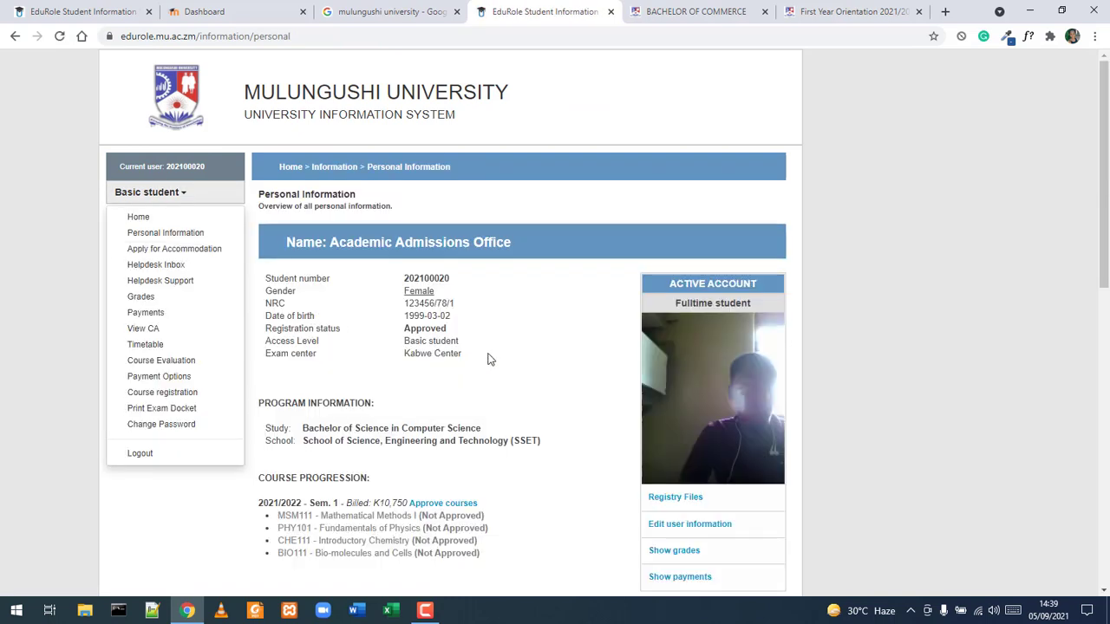
scroll(488, 359, "down", 2)
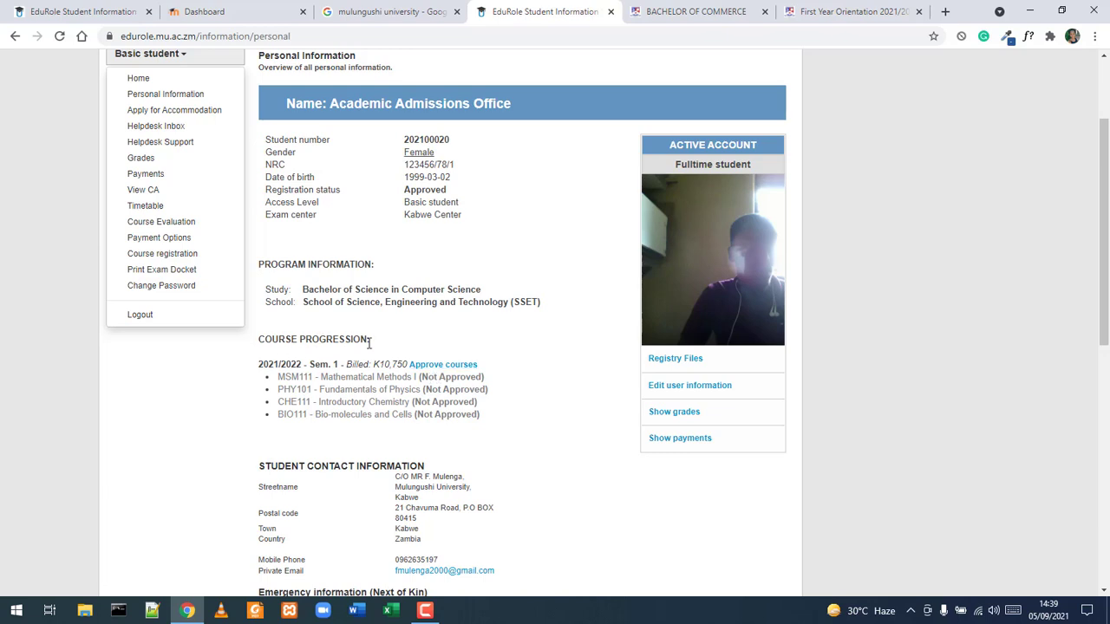
scroll(367, 340, "down", 1)
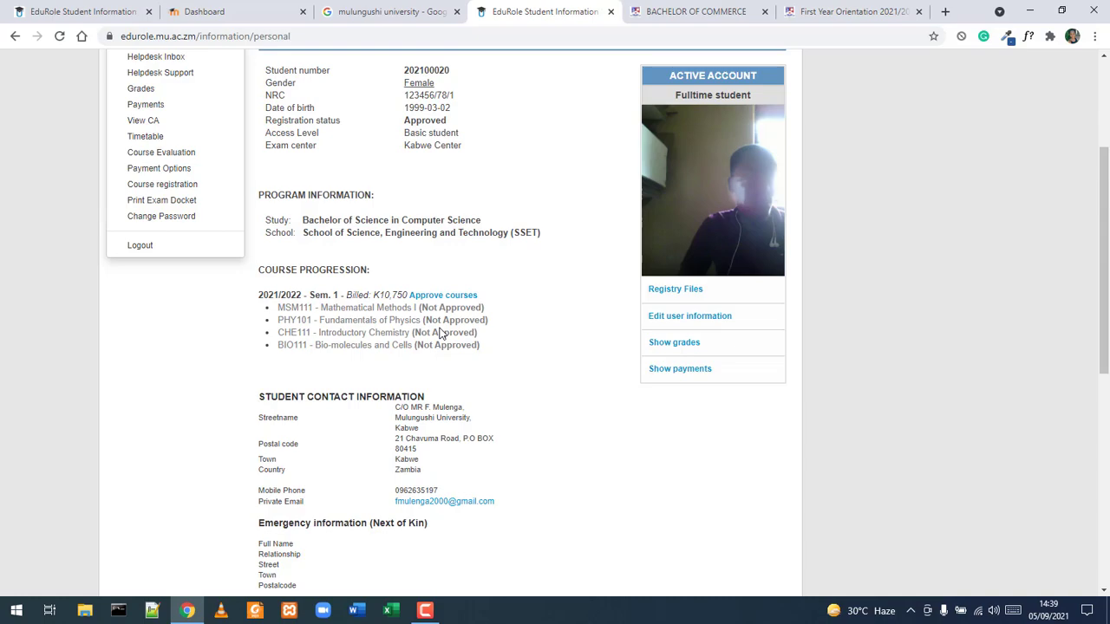
left_click(854, 12)
scroll(393, 467, "down", 7)
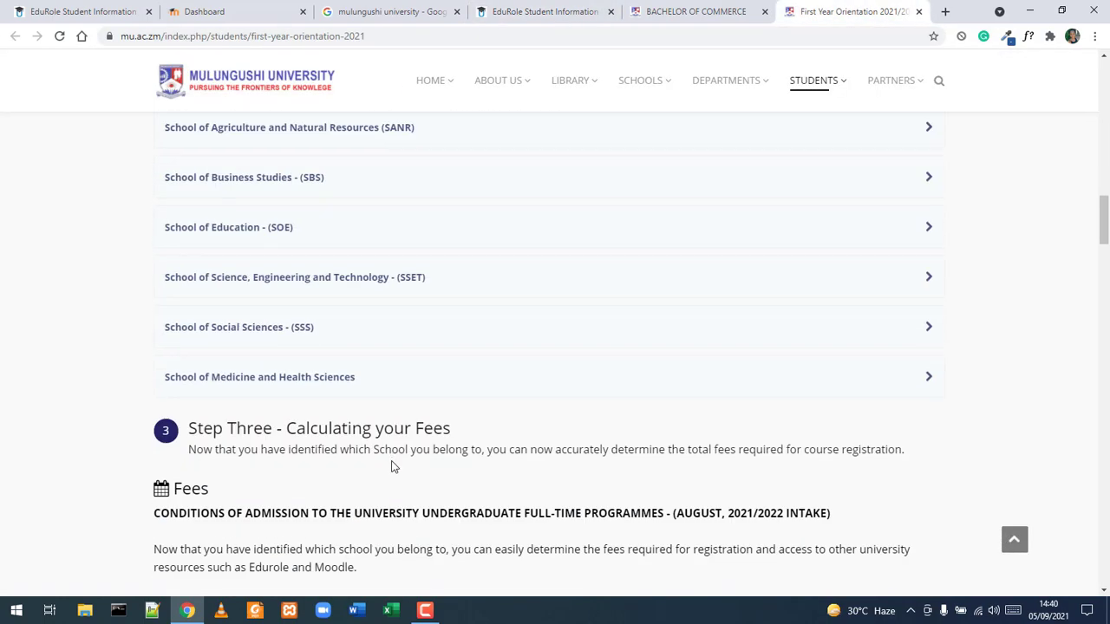
scroll(391, 465, "down", 5)
scroll(391, 463, "up", 3)
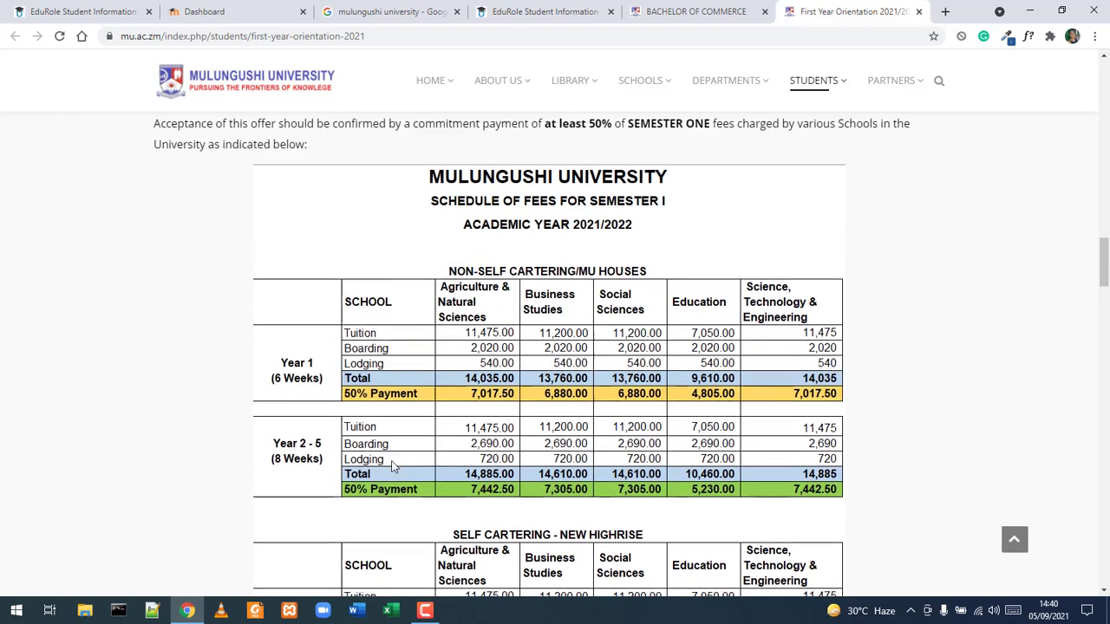
scroll(439, 303, "down", 1)
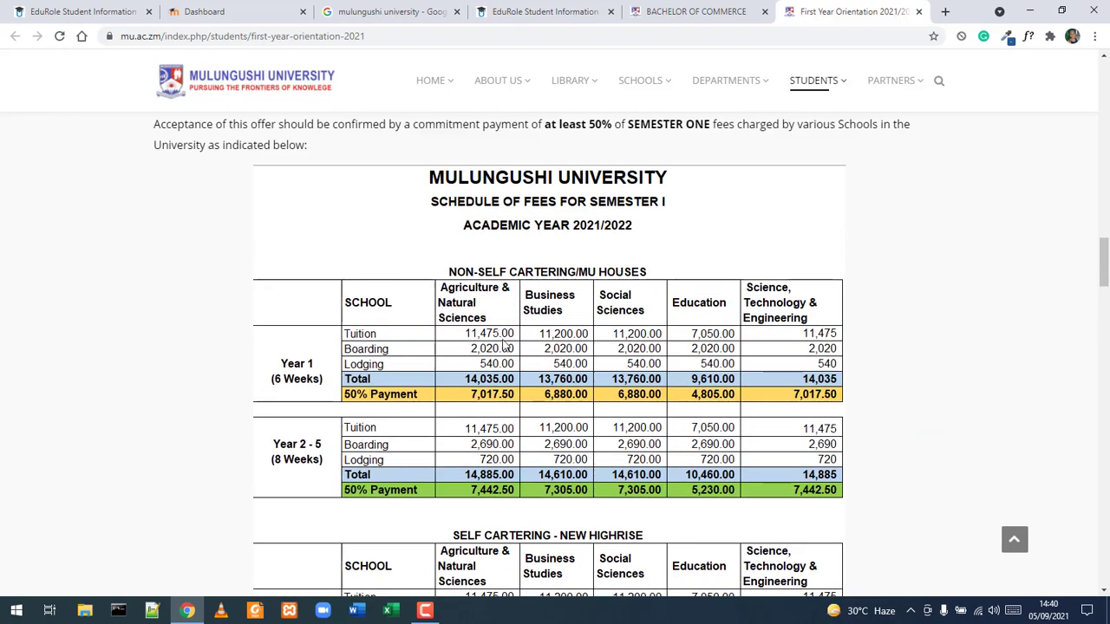
scroll(505, 345, "down", 3)
scroll(505, 345, "down", 4)
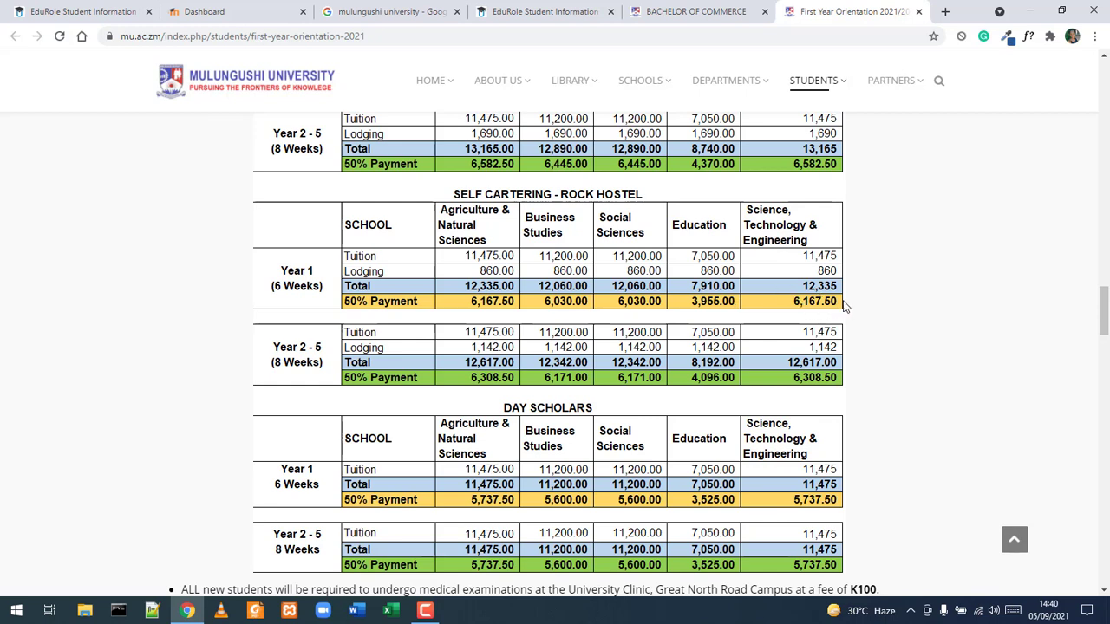
left_click(528, 10)
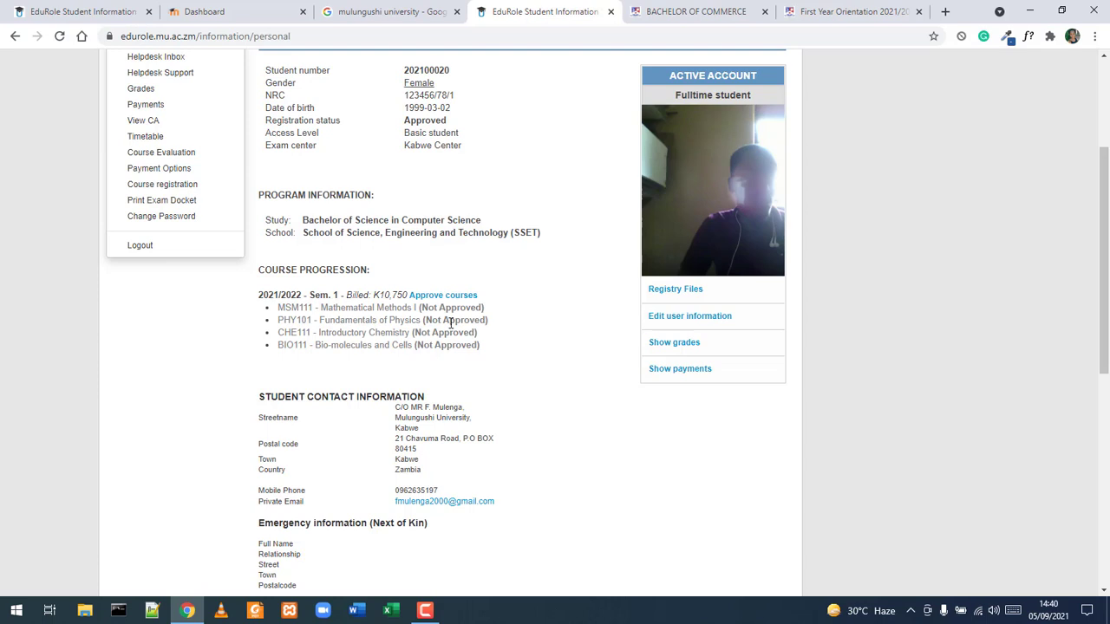
Open Course registration to see it awaiting the Dean's approval, then go Home.
scroll(450, 323, "up", 2)
left_click(154, 330)
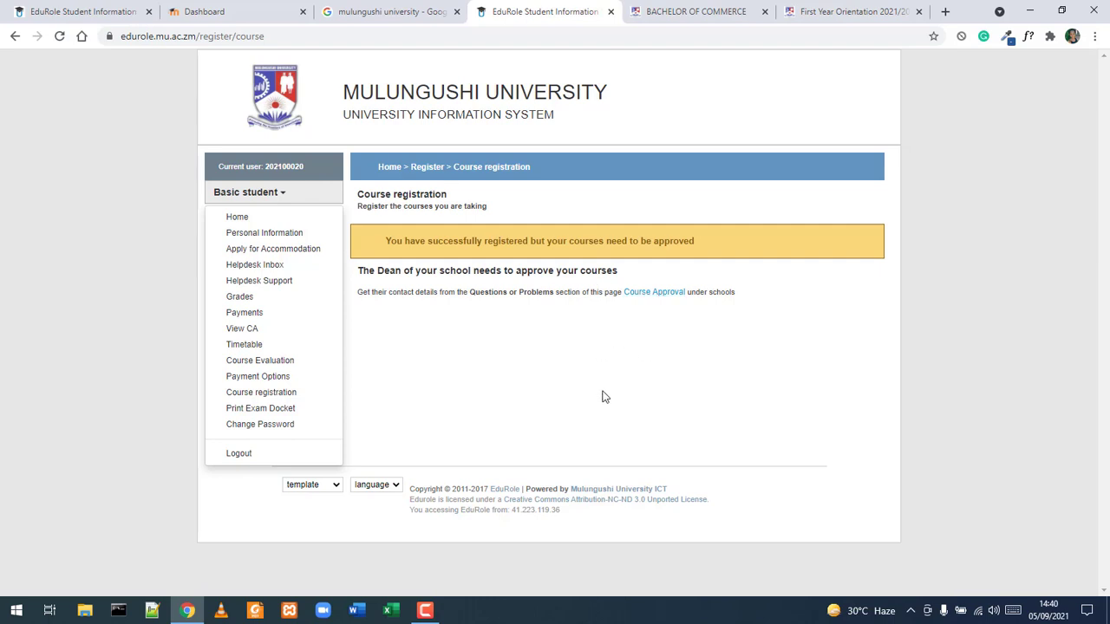
left_click(262, 219)
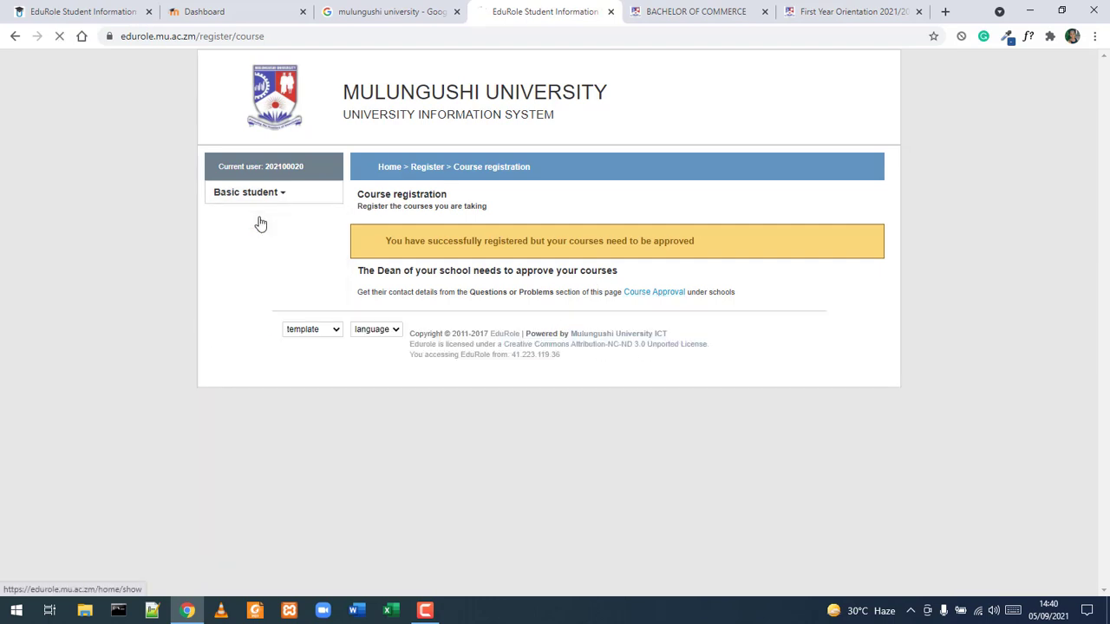
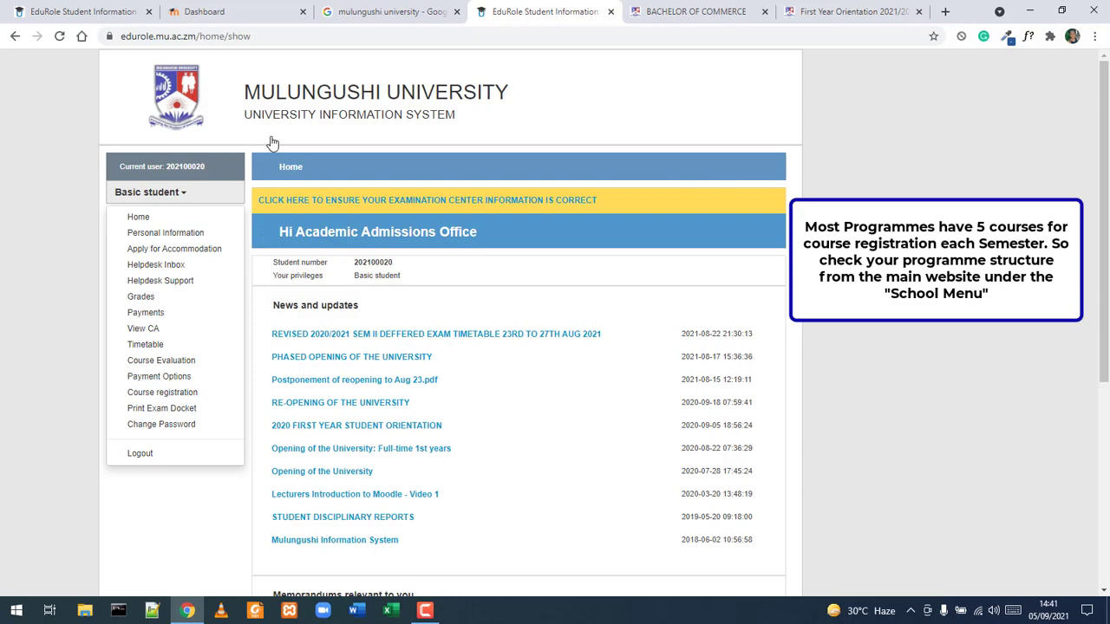
Switch to the First Year Orientation 2021 page and scroll up to its Schools, Departments, Programmes list.
left_click(837, 12)
scroll(252, 397, "up", 15)
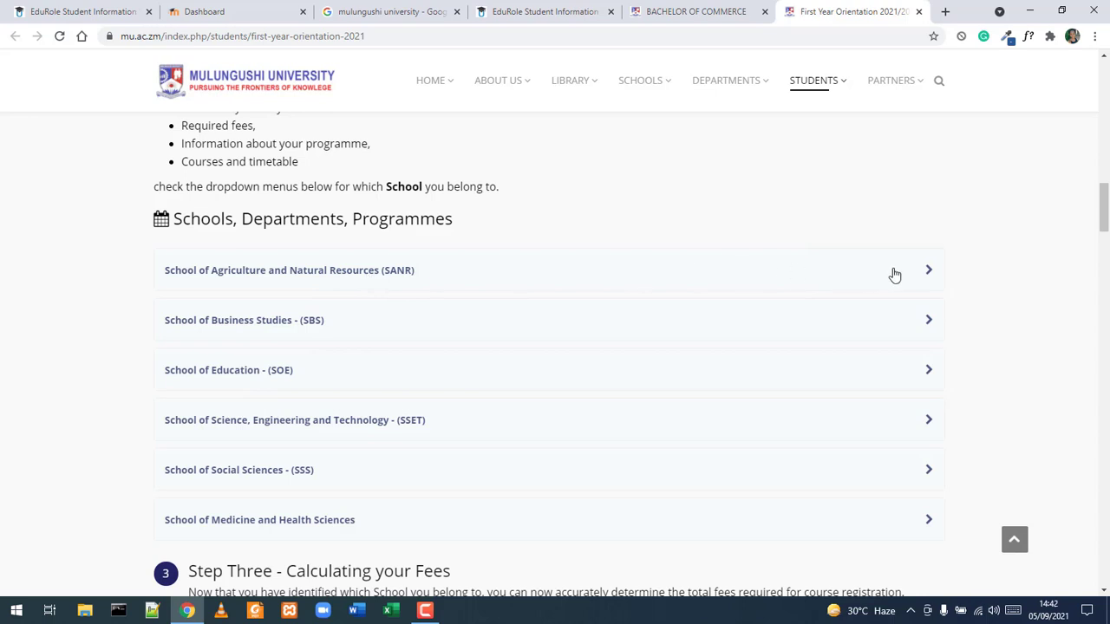
Expand the SANR school, highlight several of its programme names, then collapse the list.
left_click(926, 272)
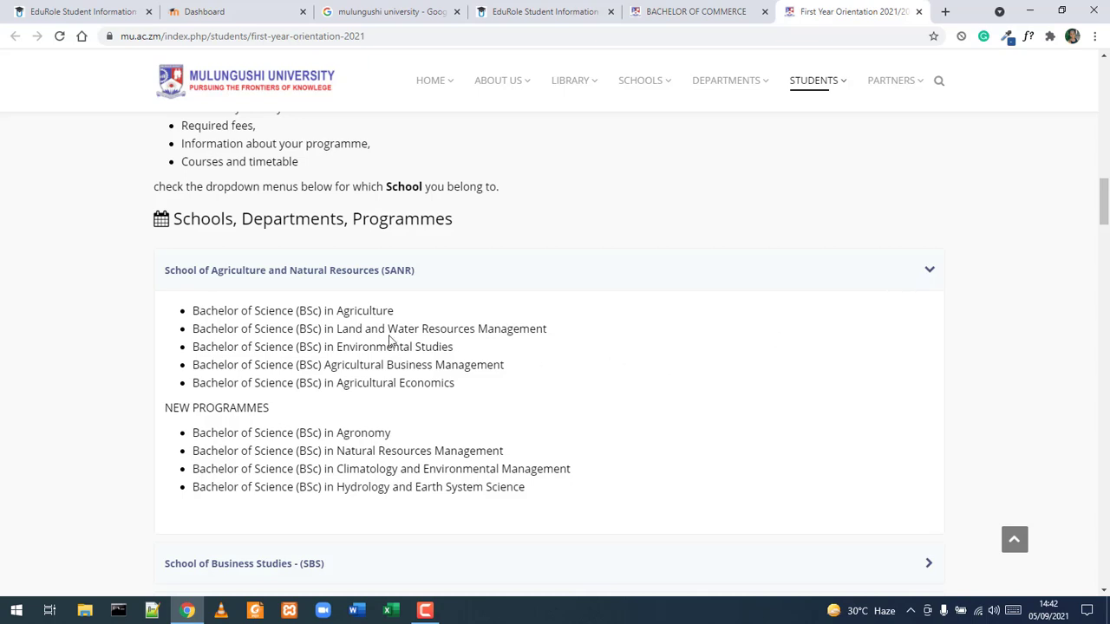
left_click_drag(274, 310, 279, 359)
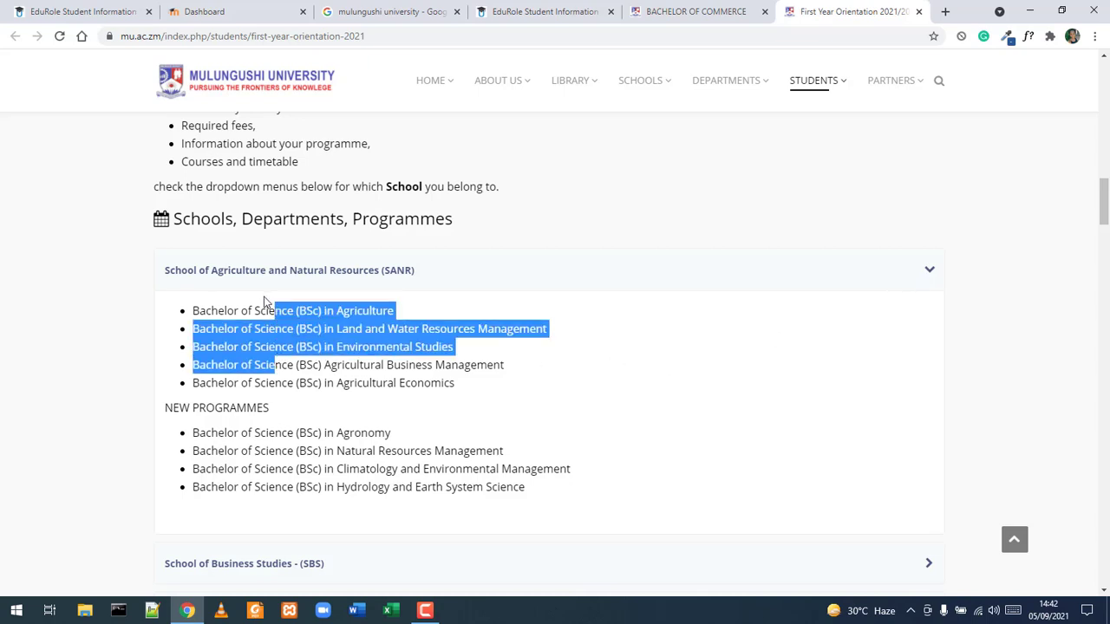
double_click(269, 312)
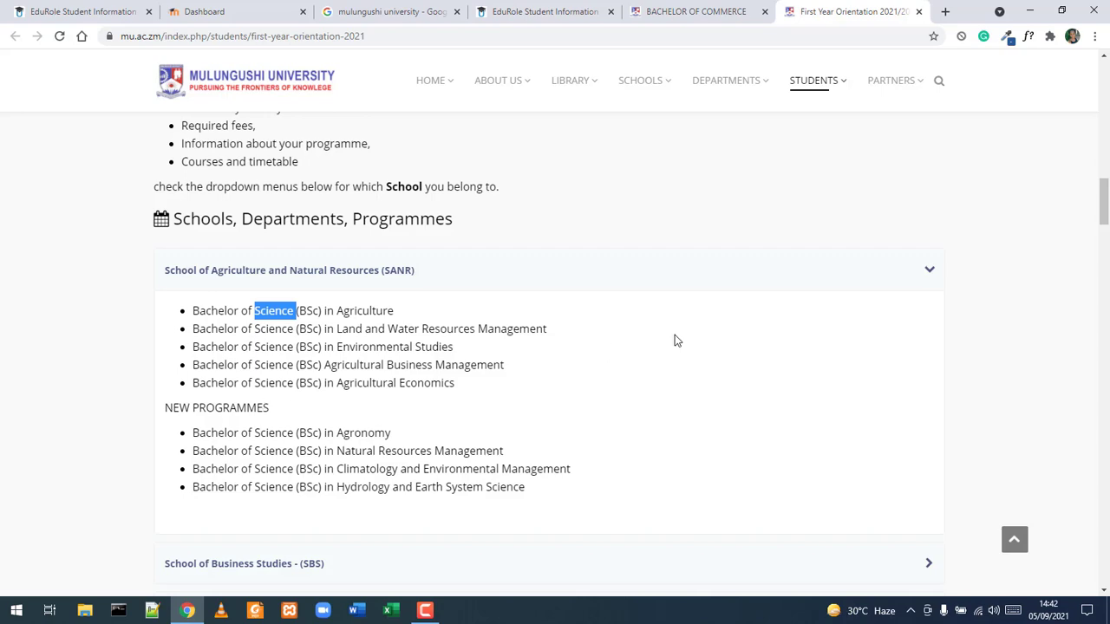
left_click(933, 271)
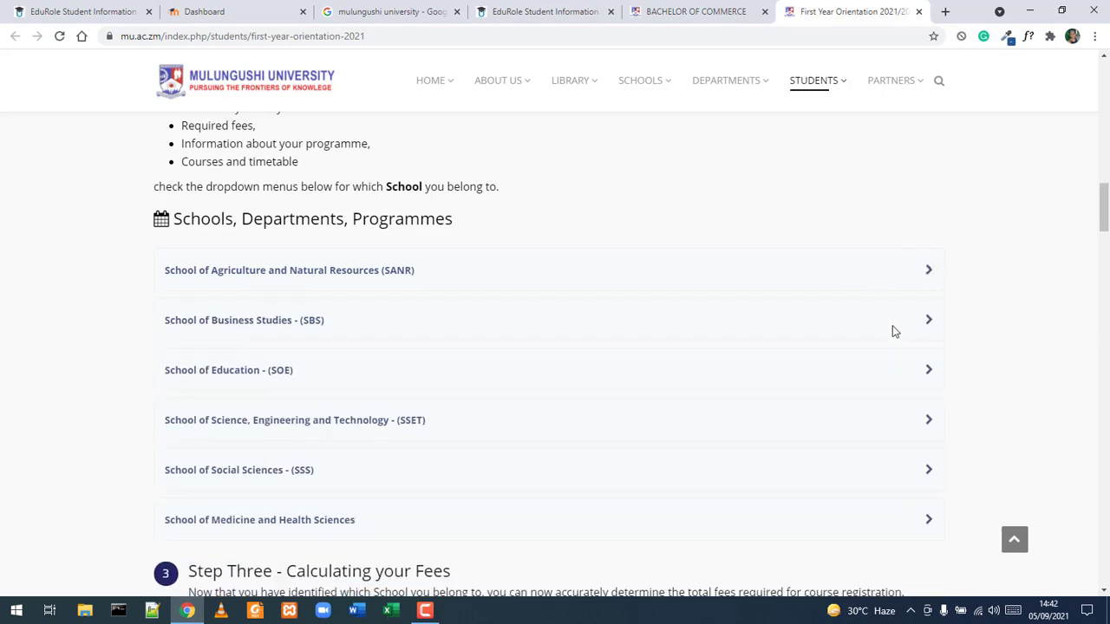
Scroll through the fee schedule and payment options to Student Self Service, highlighting its system headings.
scroll(387, 351, "down", 2)
scroll(387, 351, "down", 15)
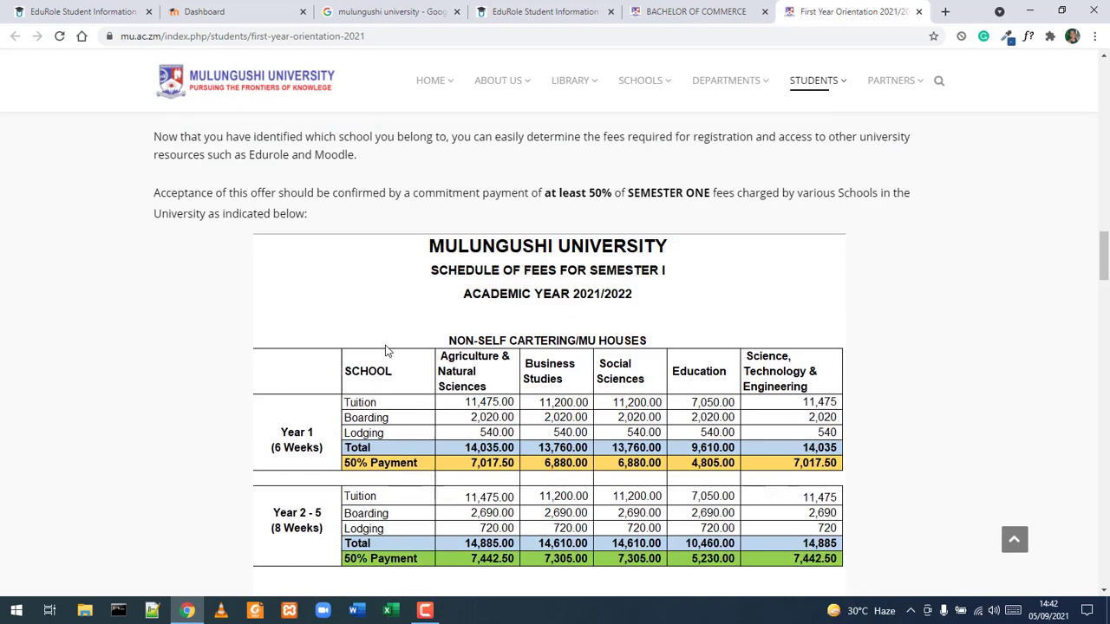
scroll(385, 365, "down", 20)
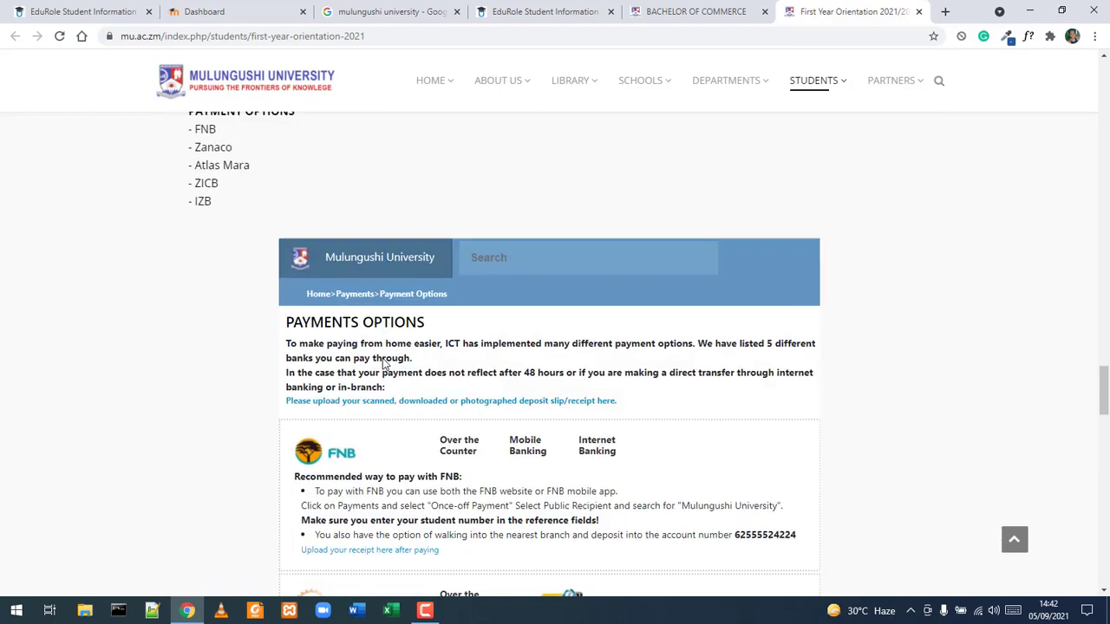
scroll(339, 347, "down", 2)
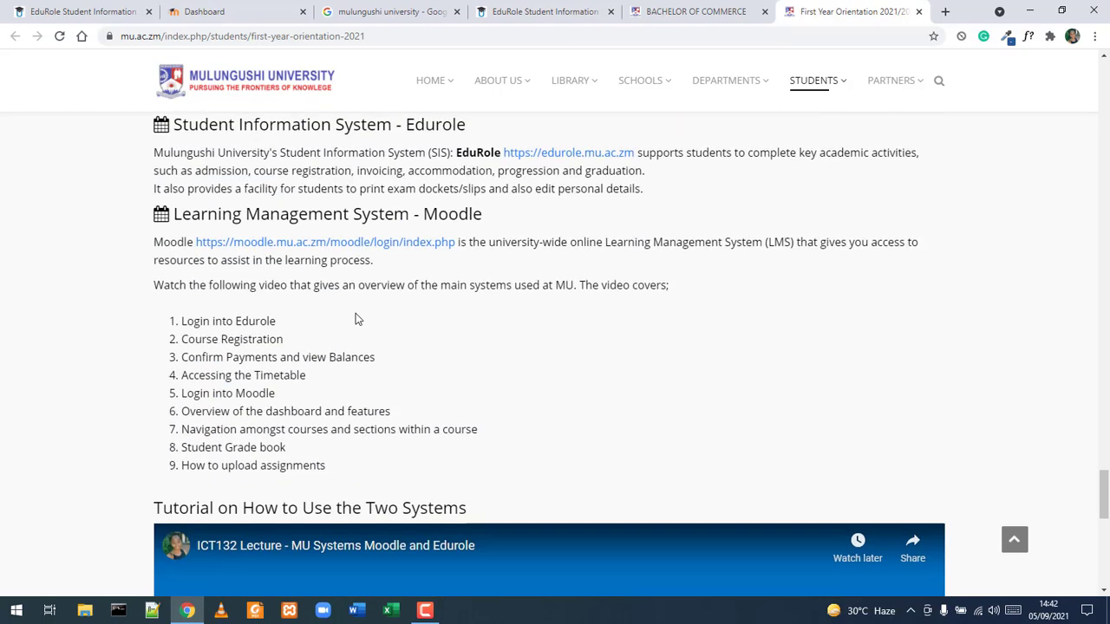
scroll(367, 307, "up", 2)
left_click_drag(174, 263, 400, 264)
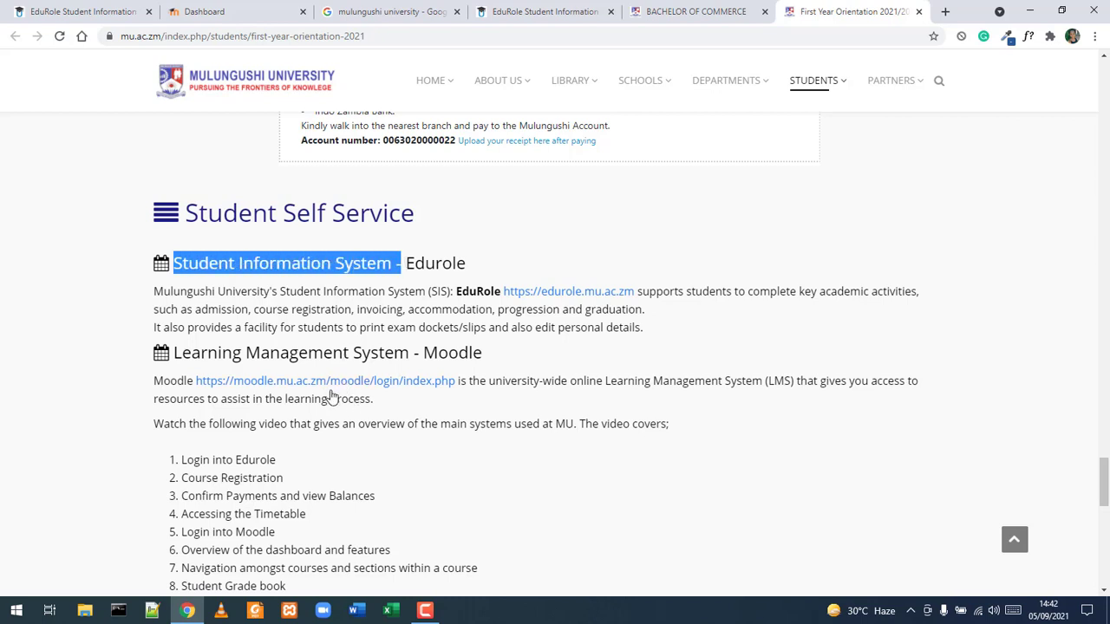
left_click_drag(175, 353, 411, 353)
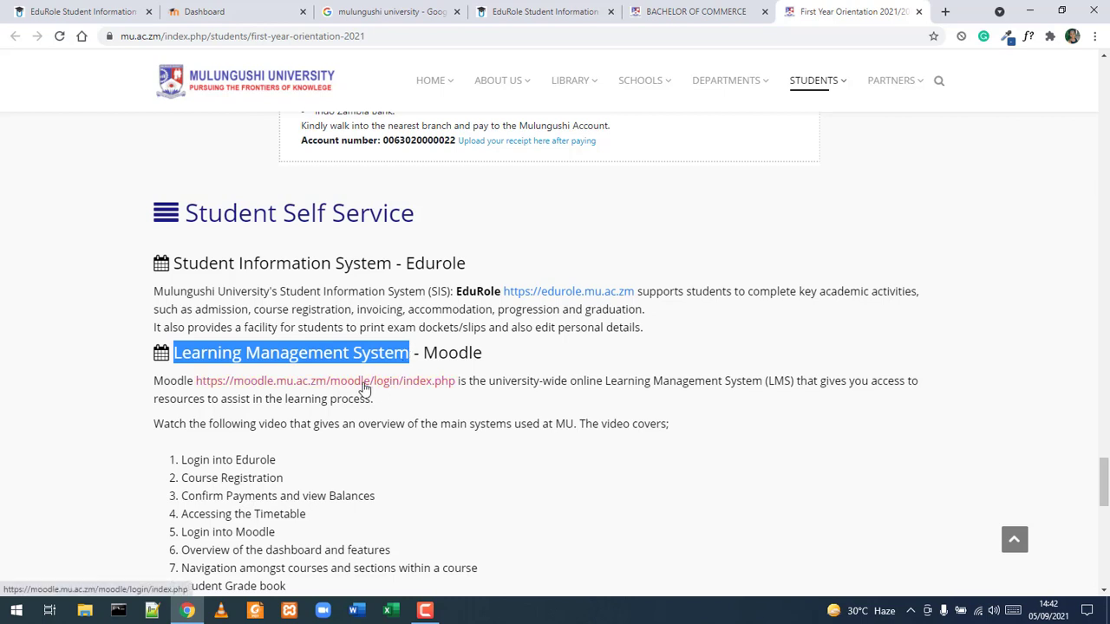
mouse_move(815, 86)
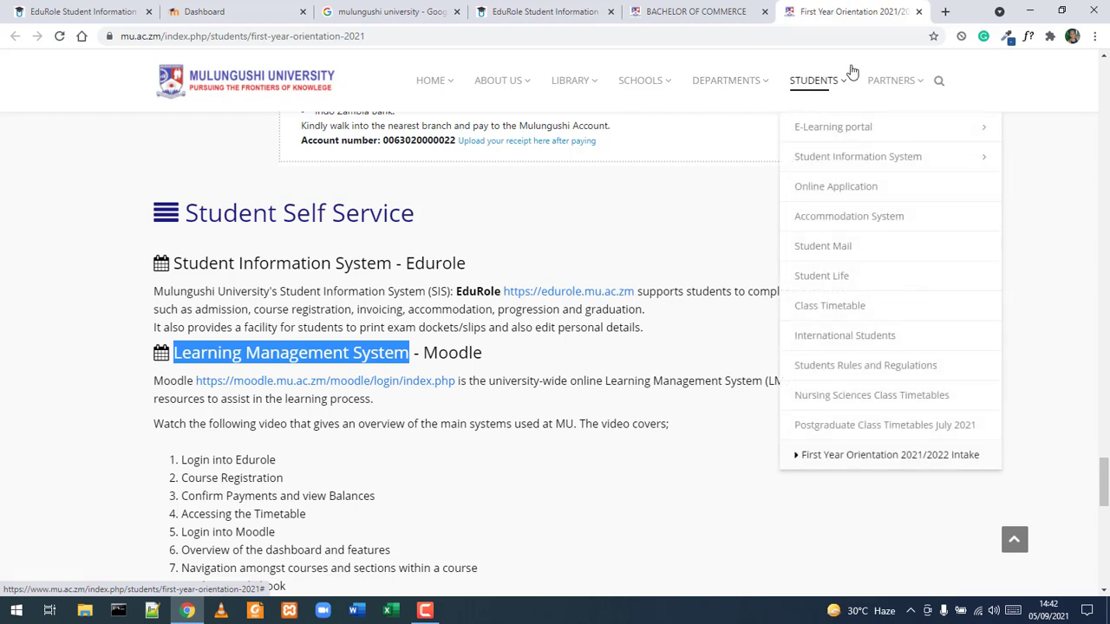
mouse_move(808, 130)
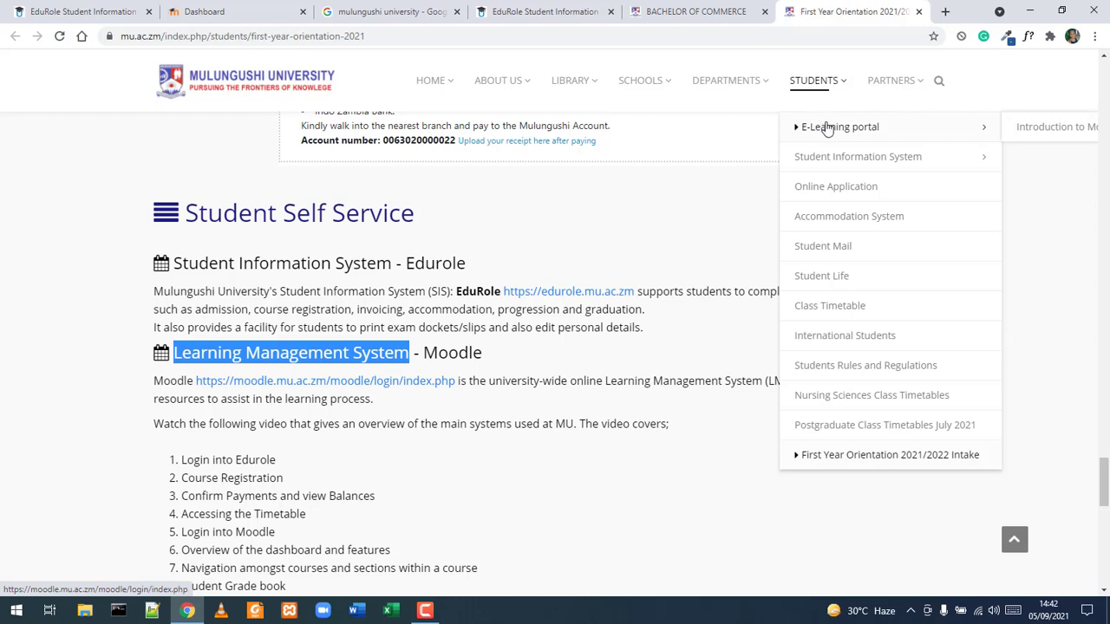
Open the E-Learning portal, log out the signed-in account and clear the old username.
left_click(831, 130)
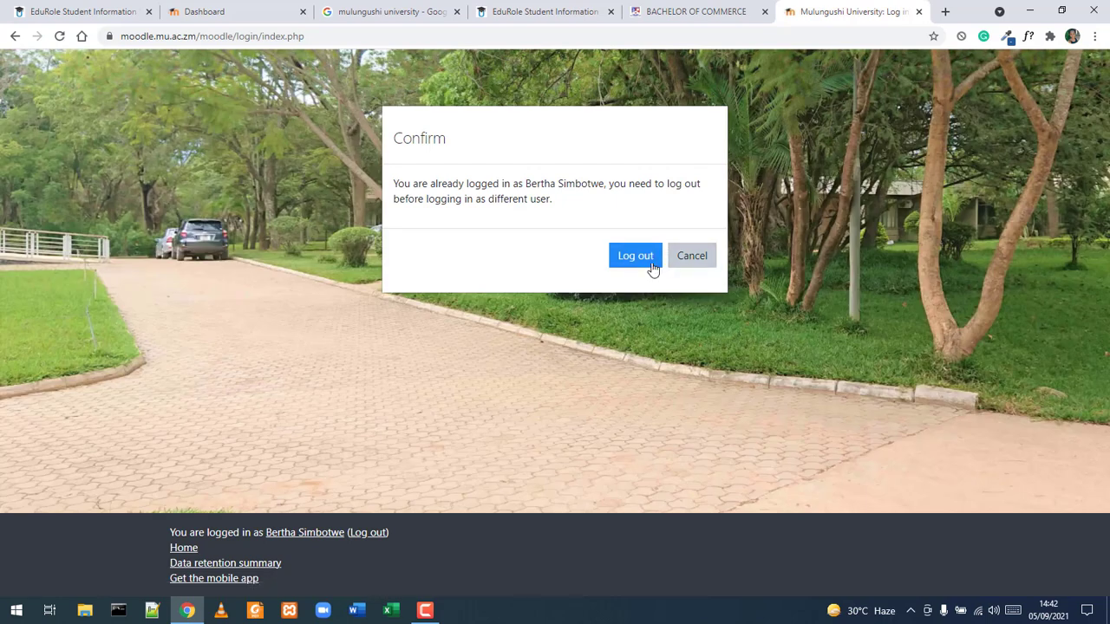
left_click(652, 267)
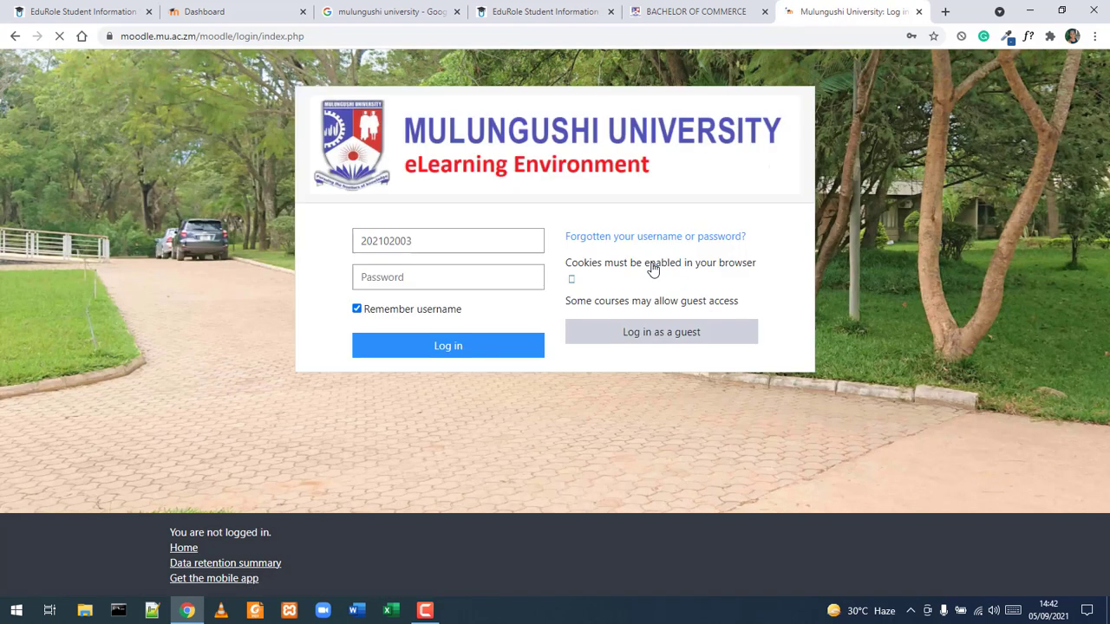
double_click(449, 241)
key("BackSpace")
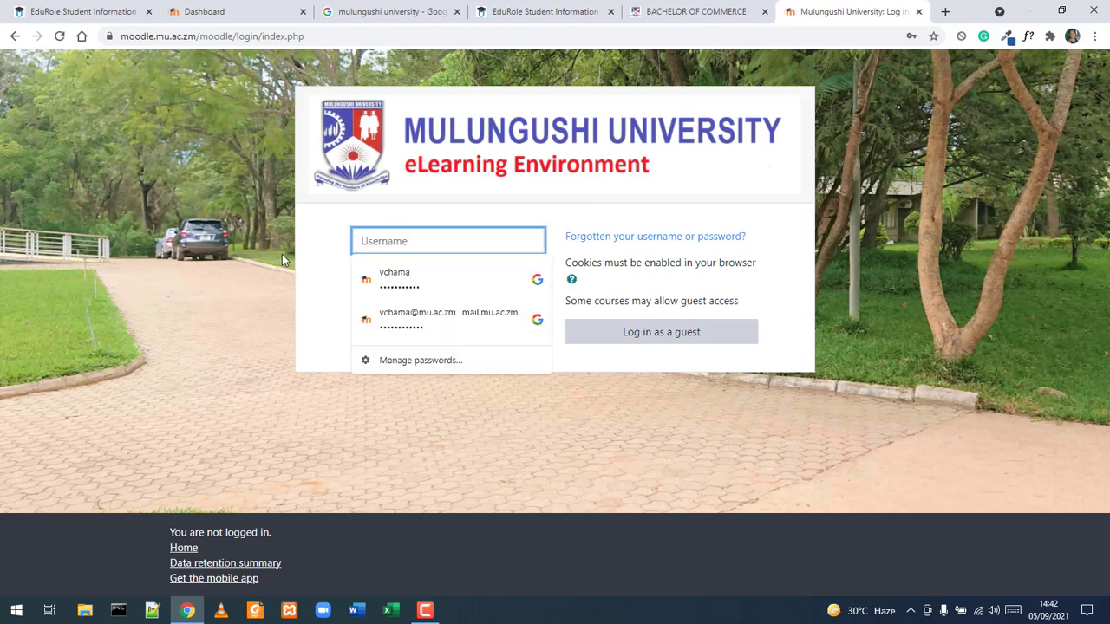
left_click(322, 278)
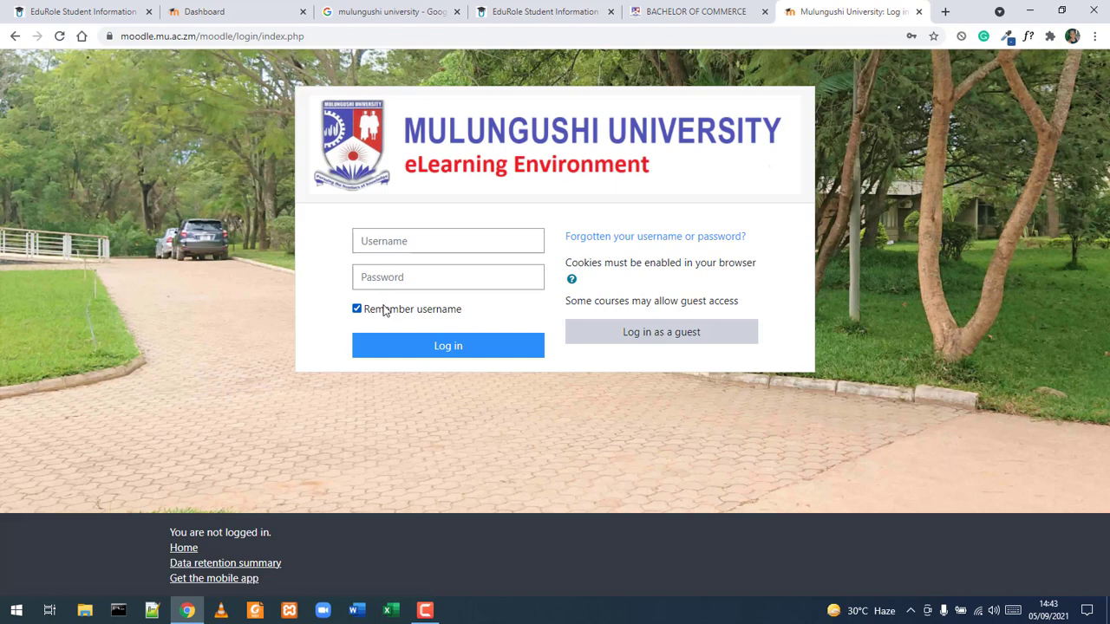
Log in to Moodle with the student number and account password.
left_click(405, 241)
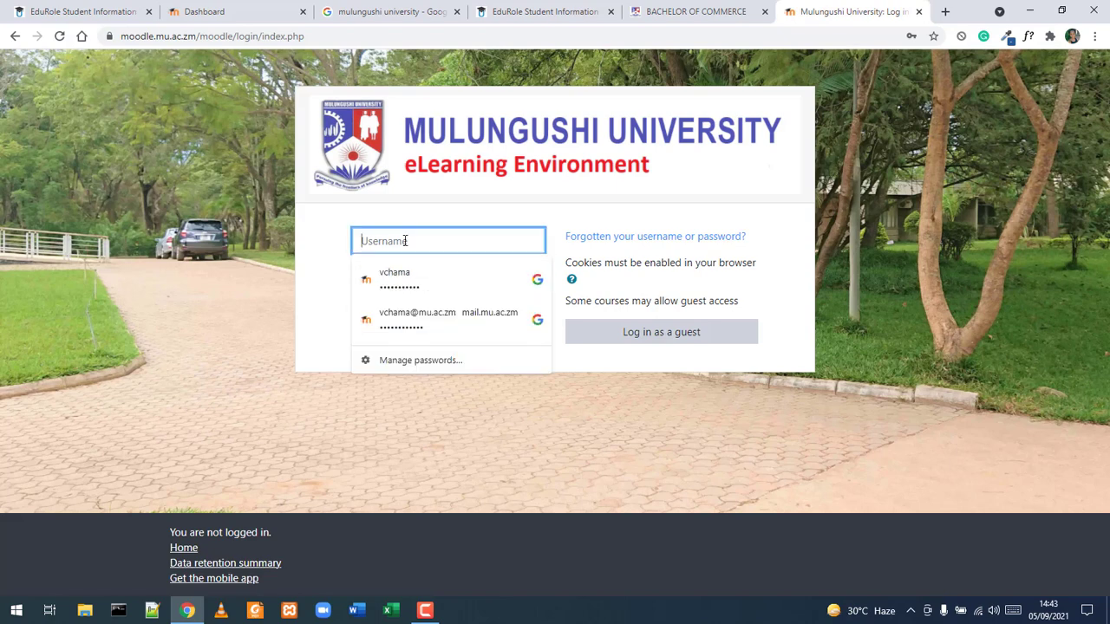
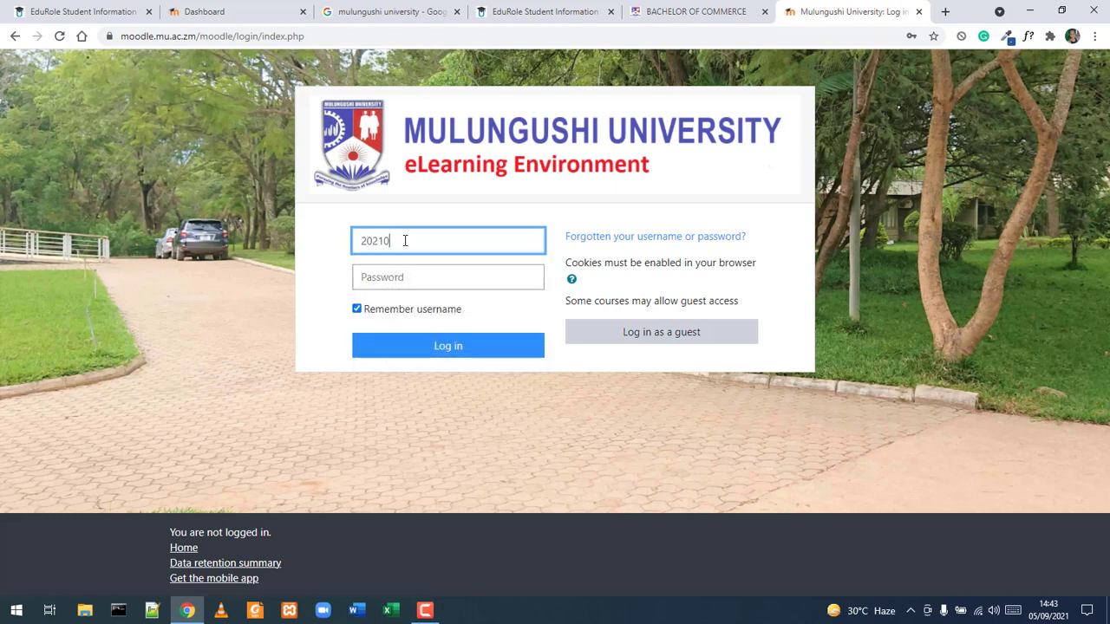
left_click(397, 276)
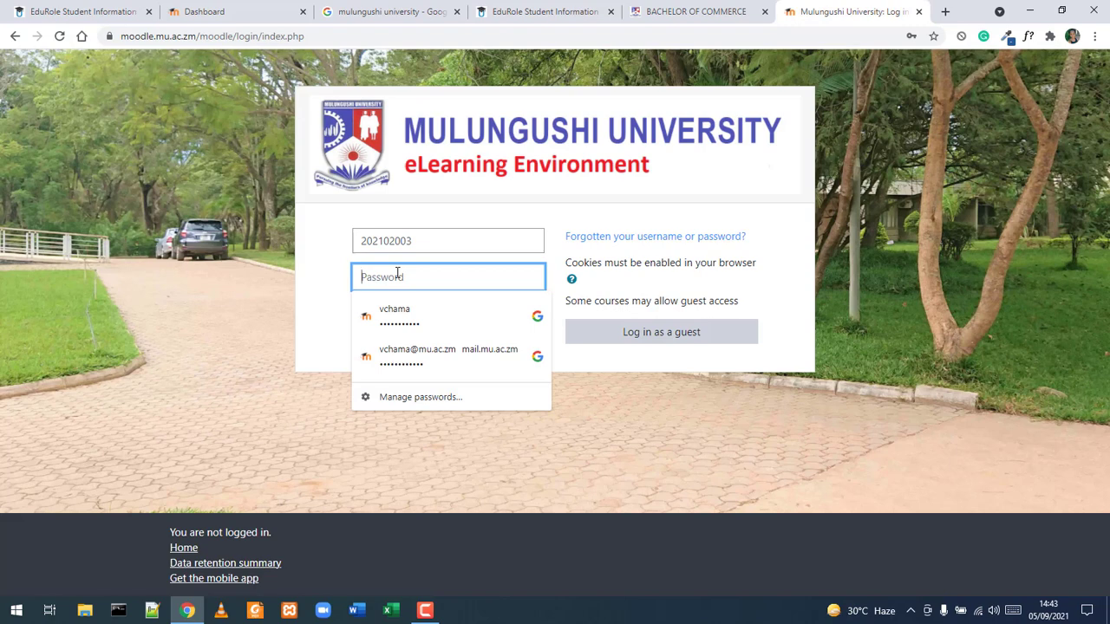
type("••••")
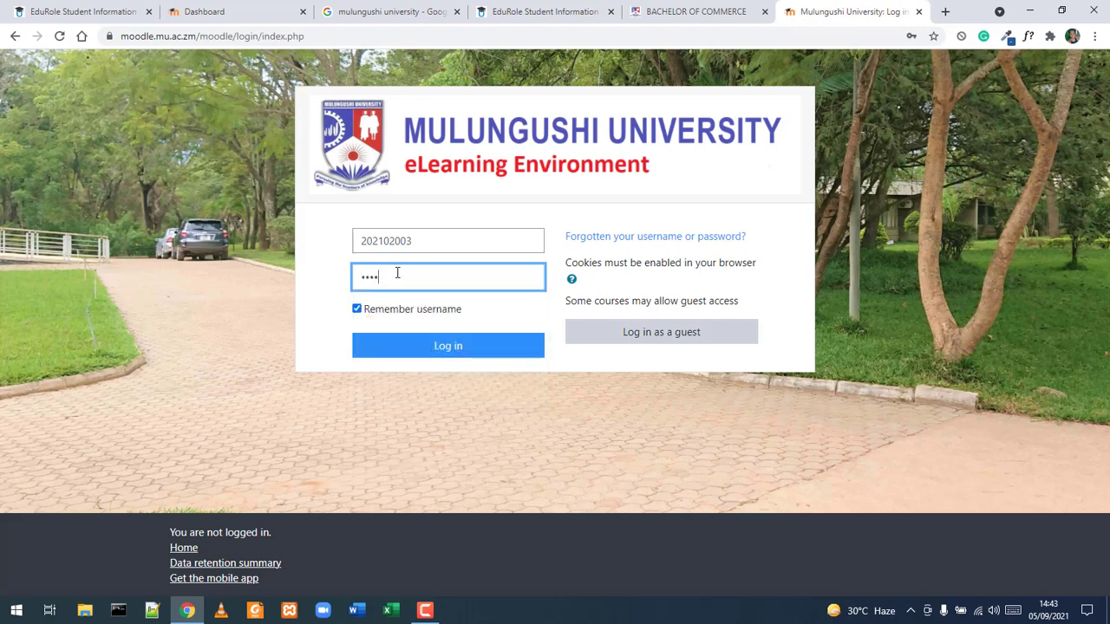
type("•")
left_click(416, 346)
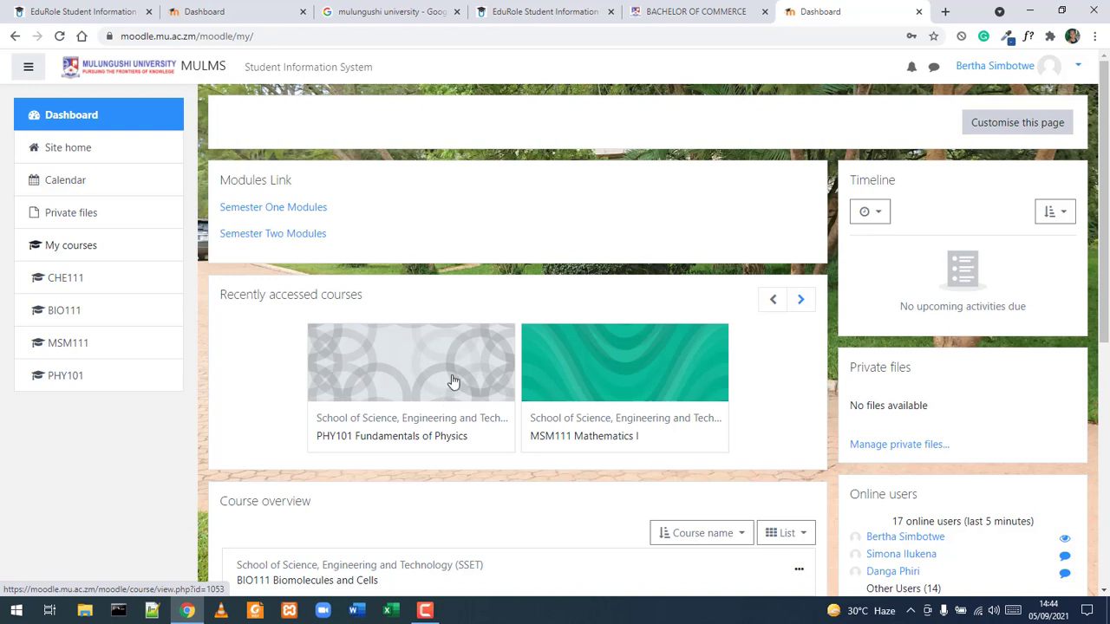
scroll(451, 382, "down", 1)
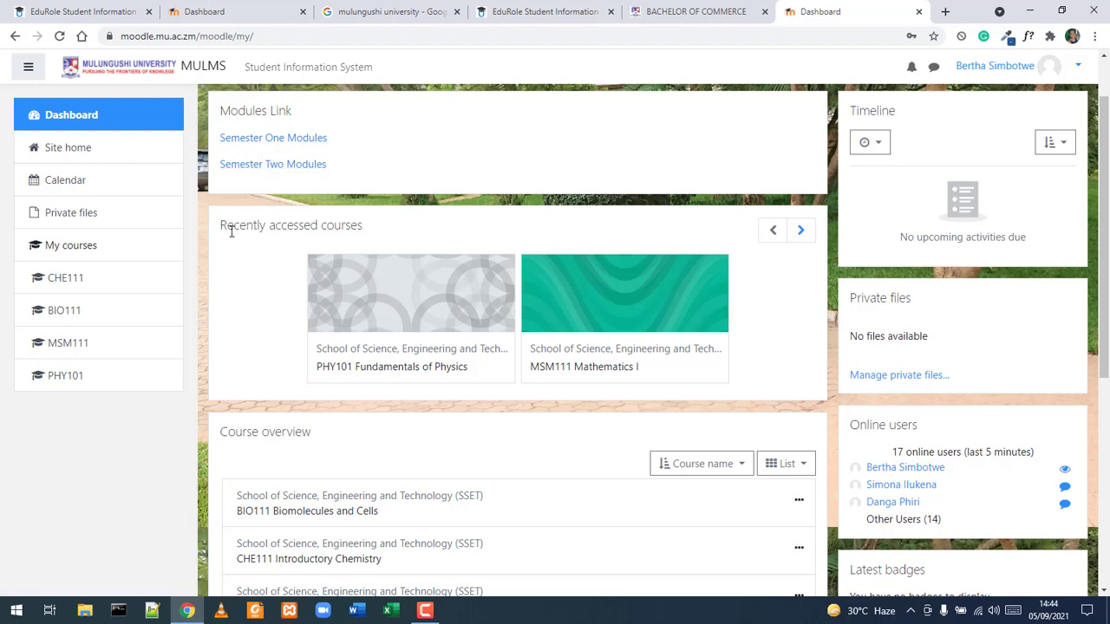
left_click_drag(222, 225, 367, 228)
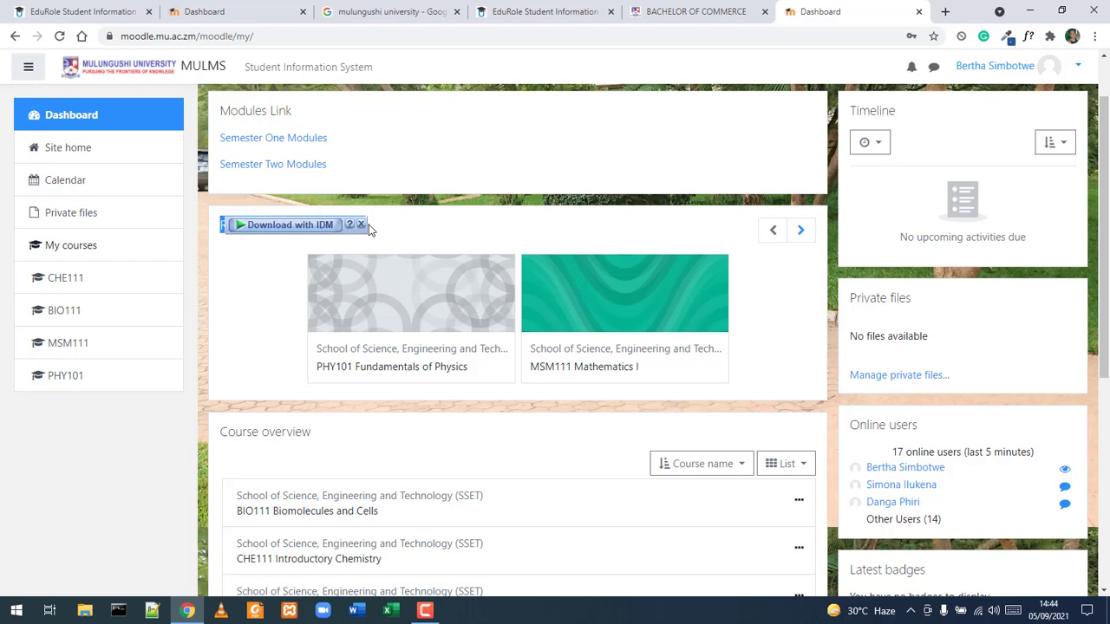
left_click(303, 318)
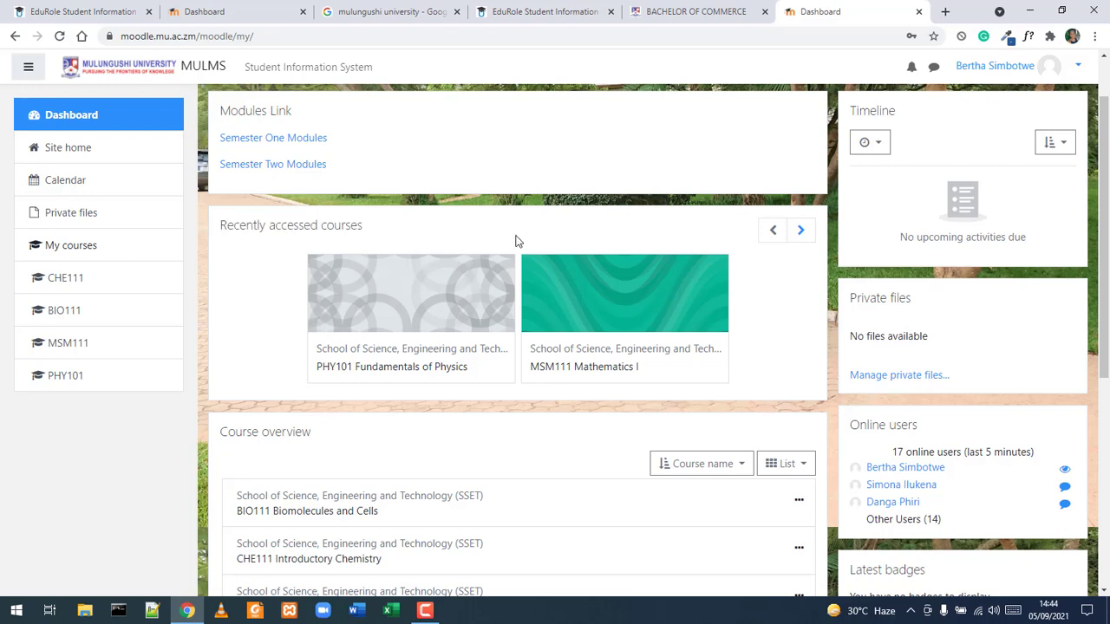
left_click(800, 230)
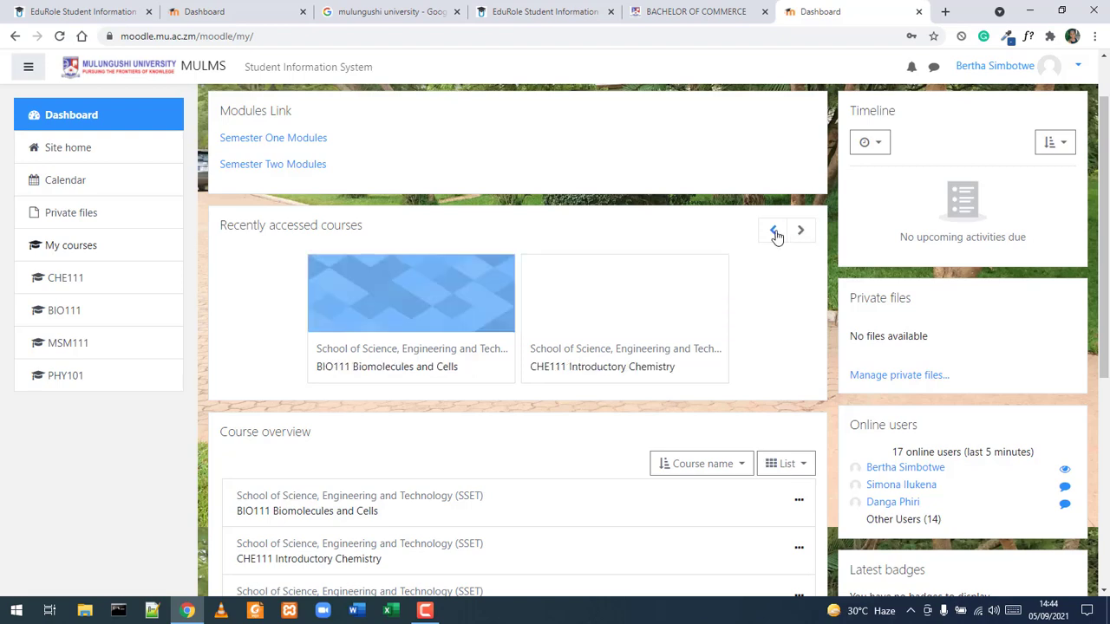
left_click(773, 230)
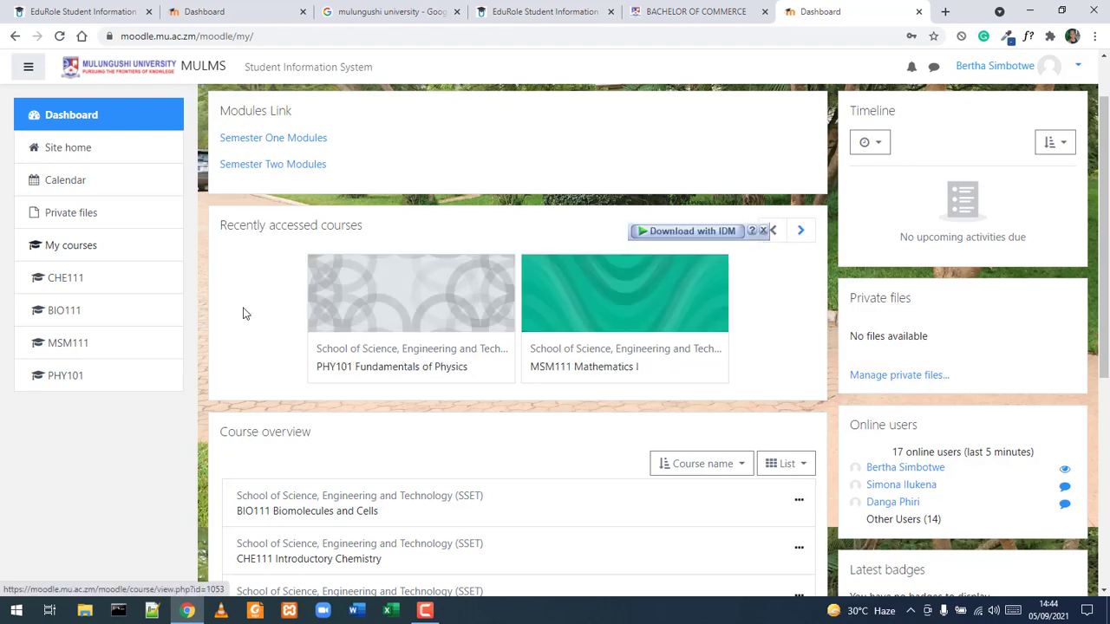
scroll(242, 312, "down", 4)
scroll(243, 314, "up", 1)
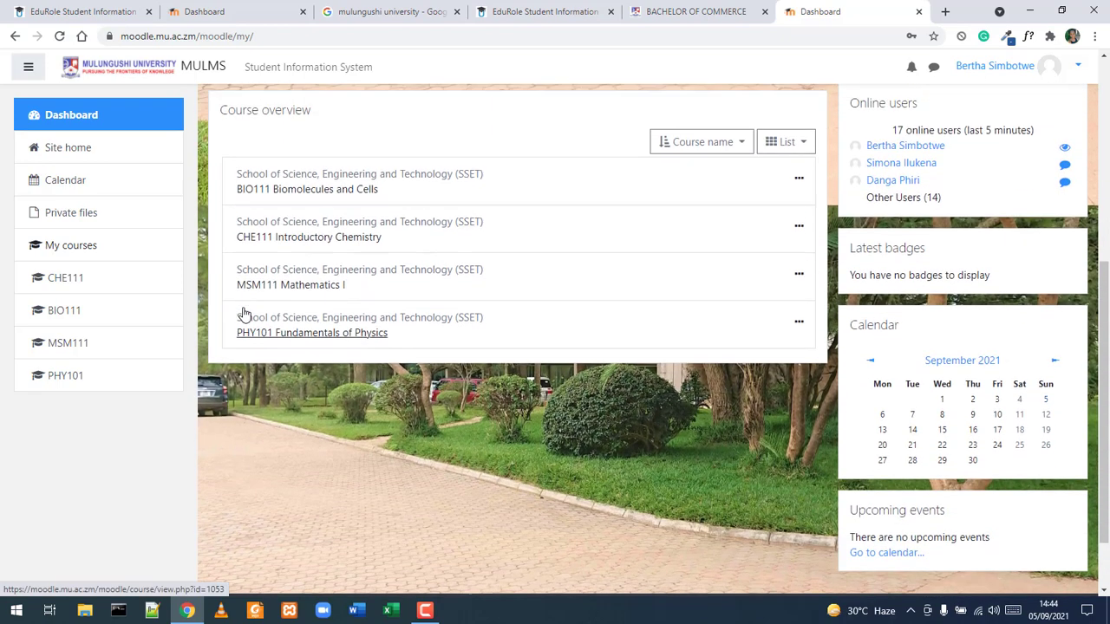
left_click_drag(222, 153, 318, 160)
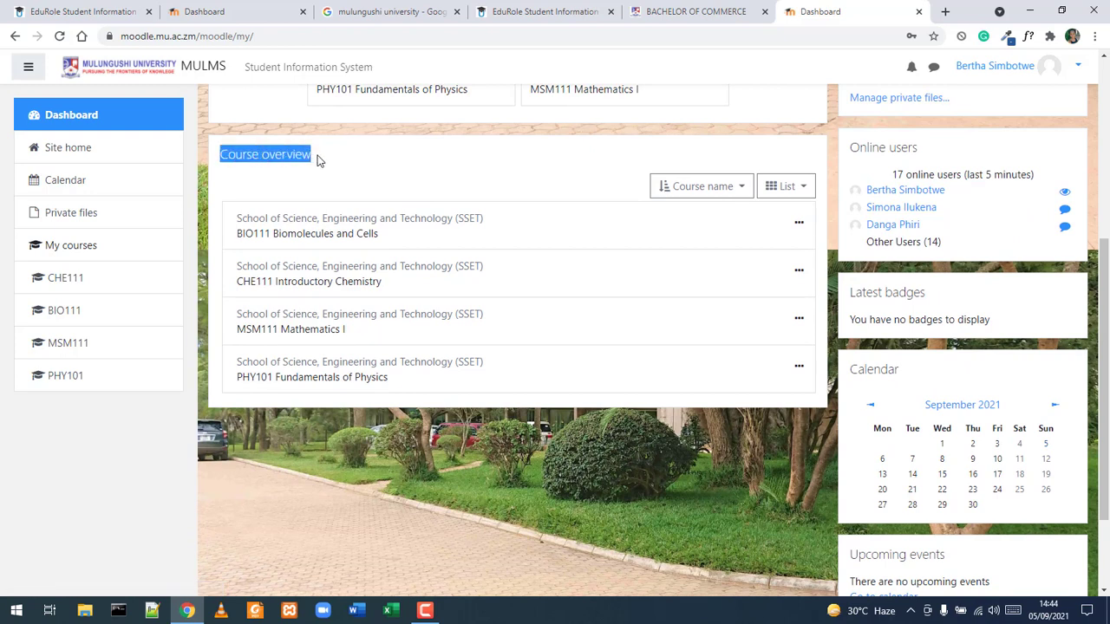
Try the Course overview layouts Card, Summary and List, finishing on Card view.
left_click(317, 160)
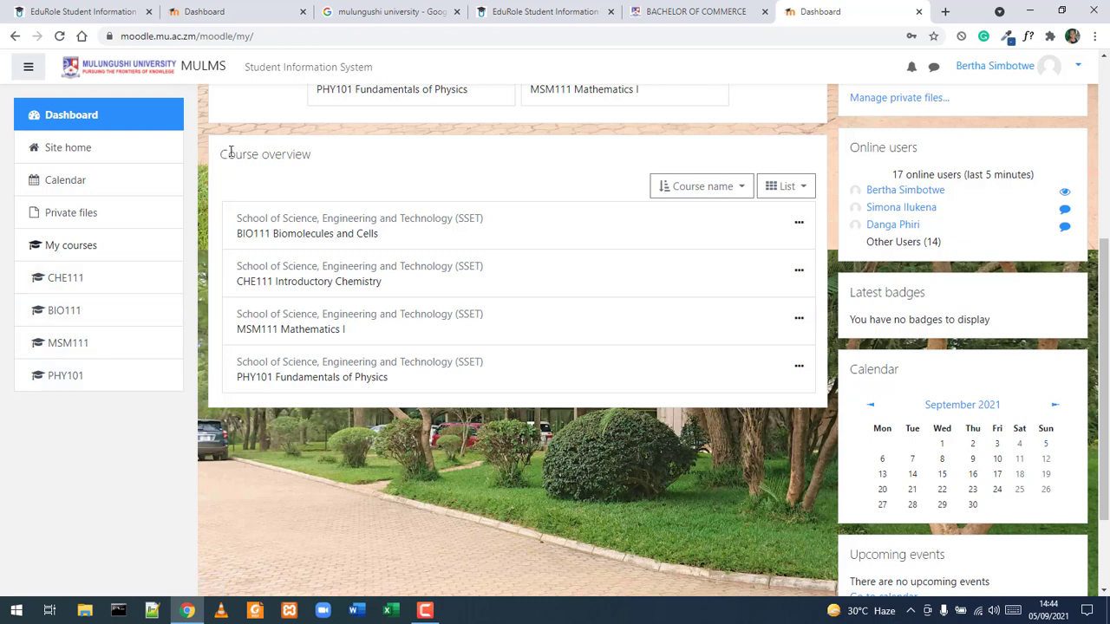
left_click_drag(220, 154, 312, 164)
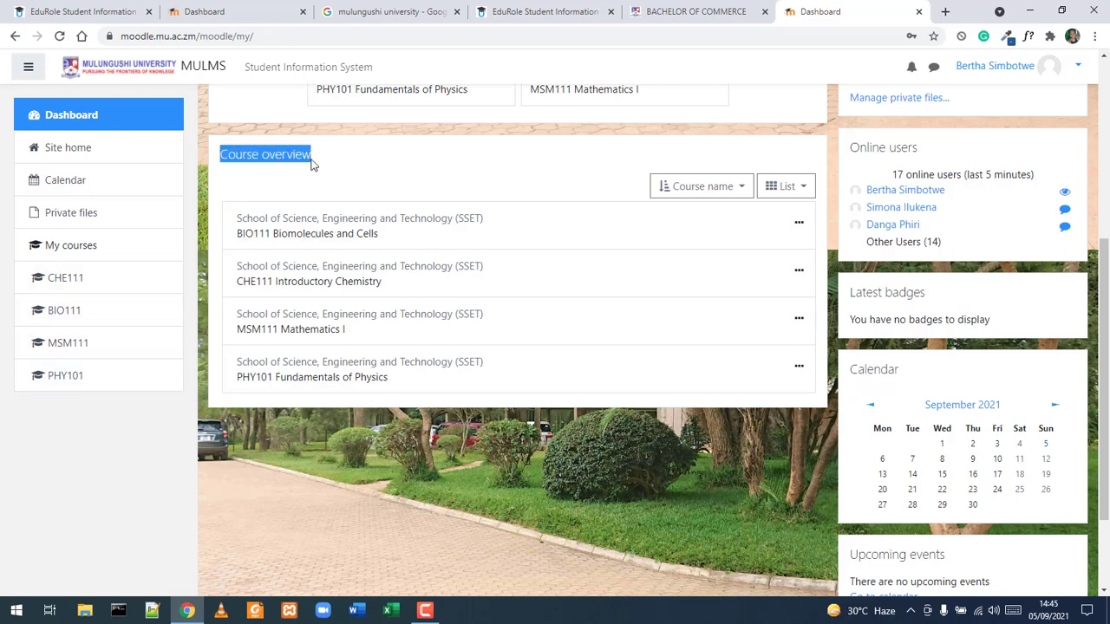
left_click(796, 189)
left_click(747, 222)
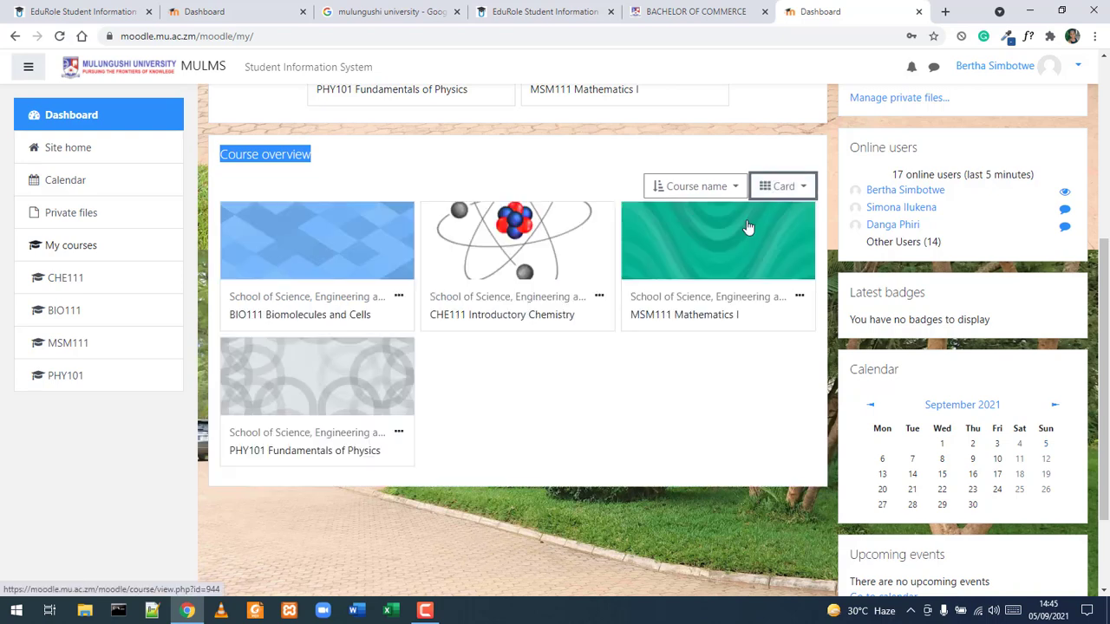
left_click(510, 178)
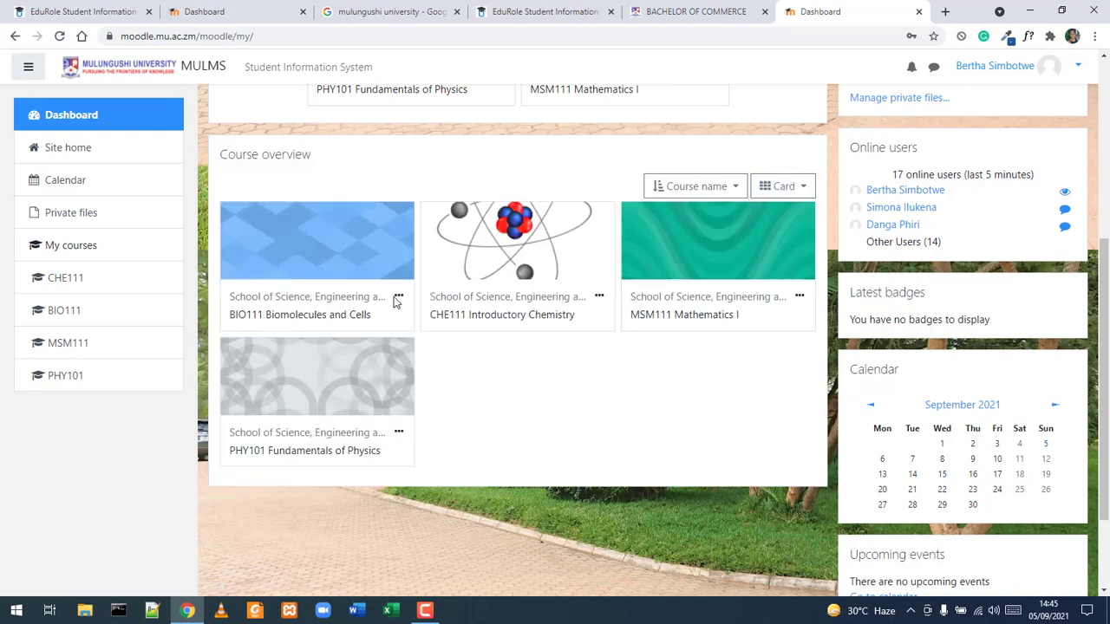
left_click(791, 188)
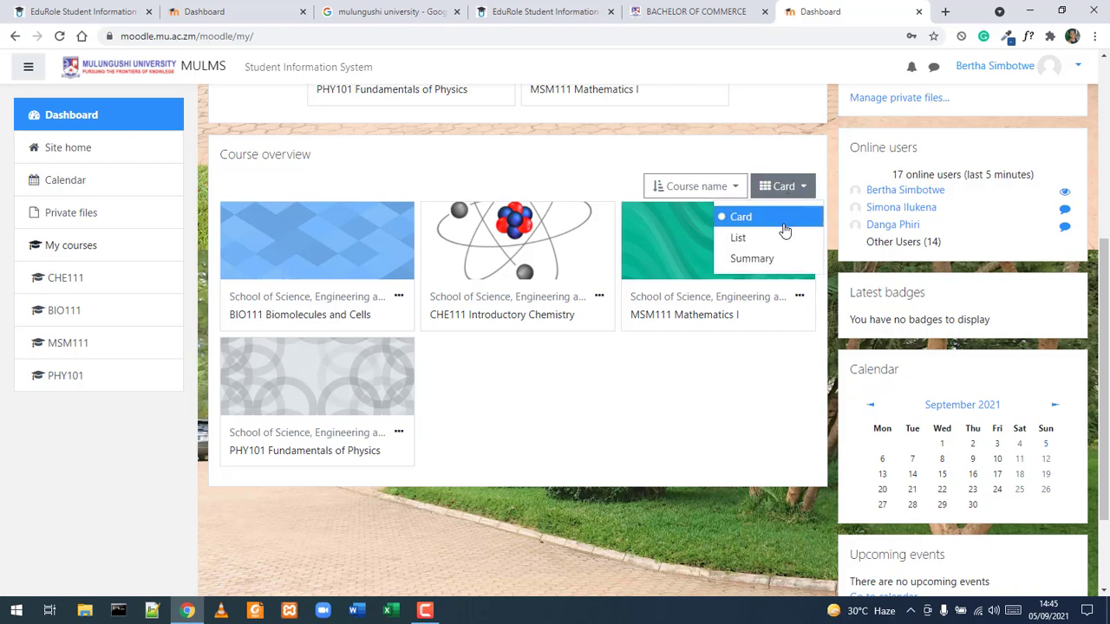
left_click(770, 260)
left_click(798, 184)
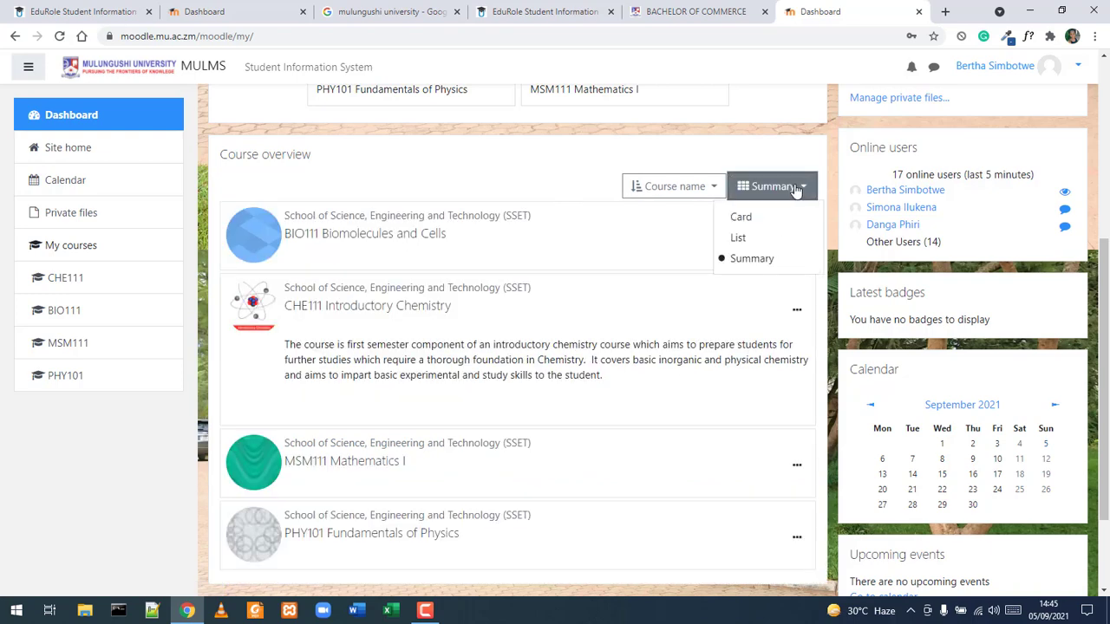
left_click(739, 237)
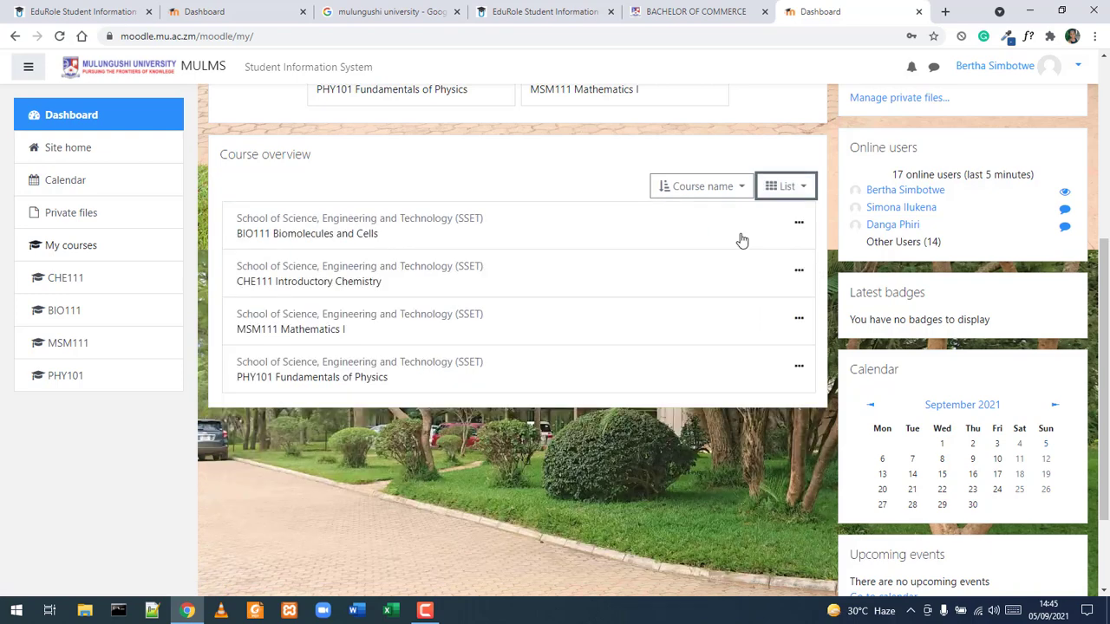
left_click(797, 193)
left_click(743, 216)
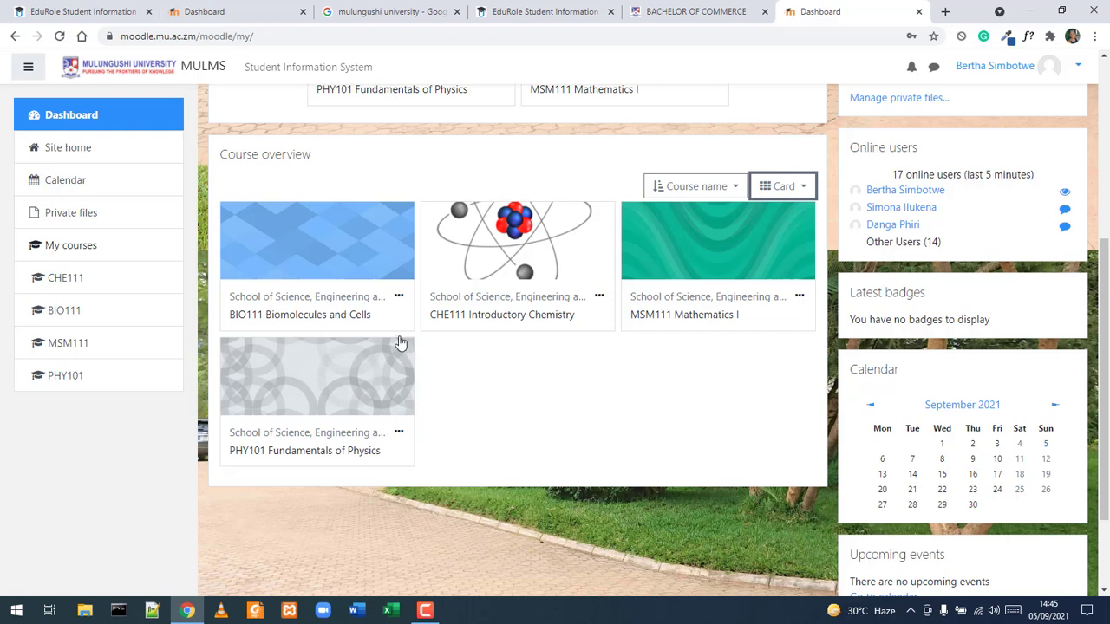
Open BIO111 Biomolecules and Cells and scroll through its lectures, labs, quizzes and assignments to the footer.
left_click(328, 320)
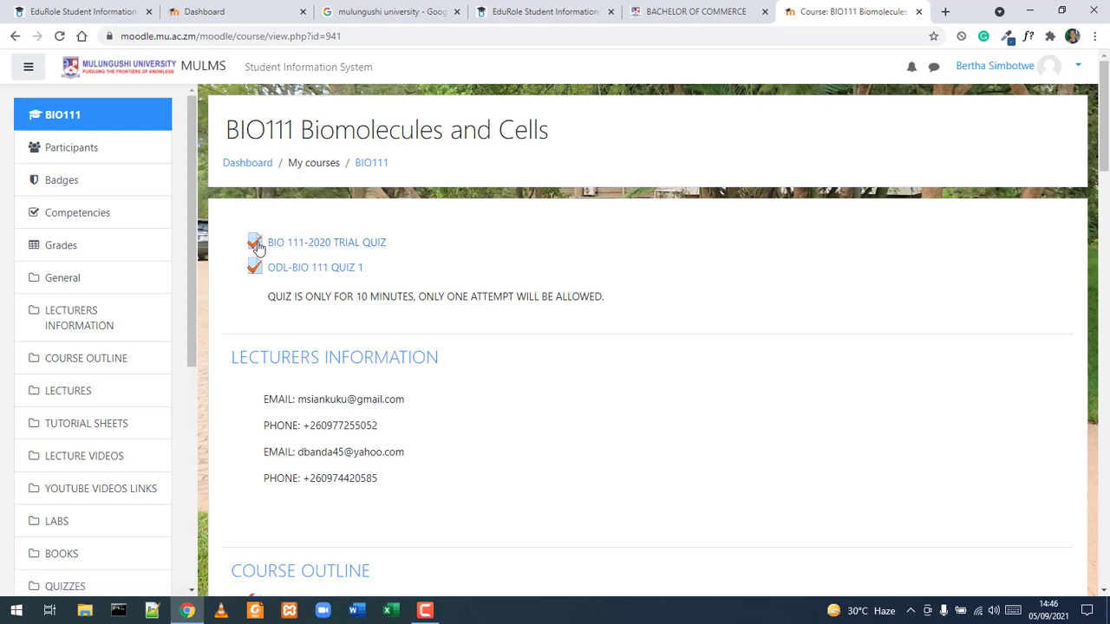
scroll(305, 297, "down", 2)
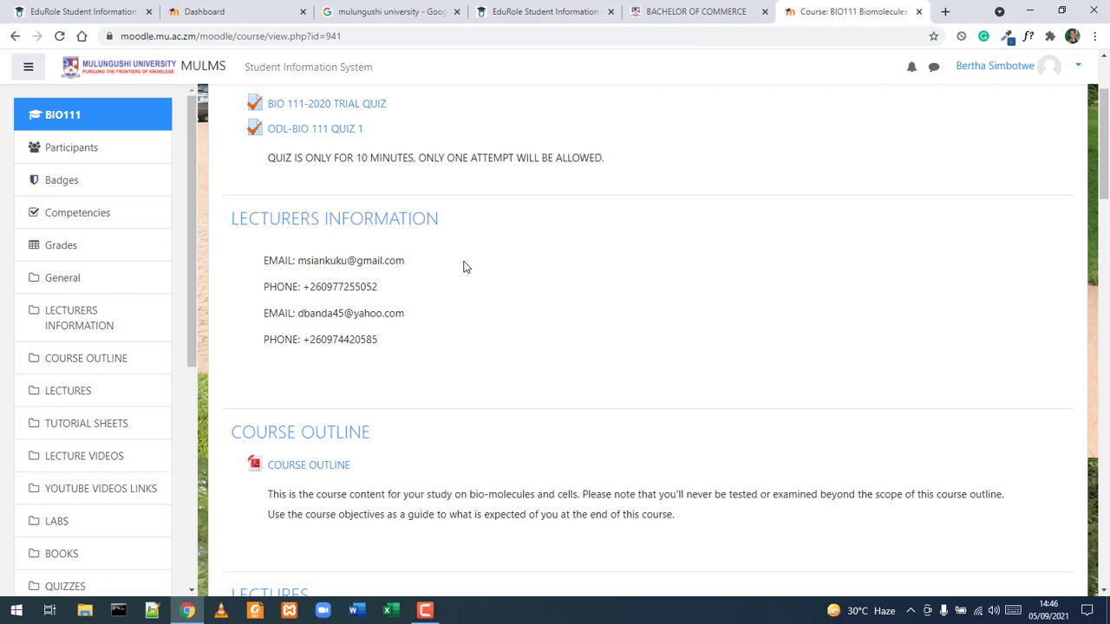
scroll(458, 251, "down", 1)
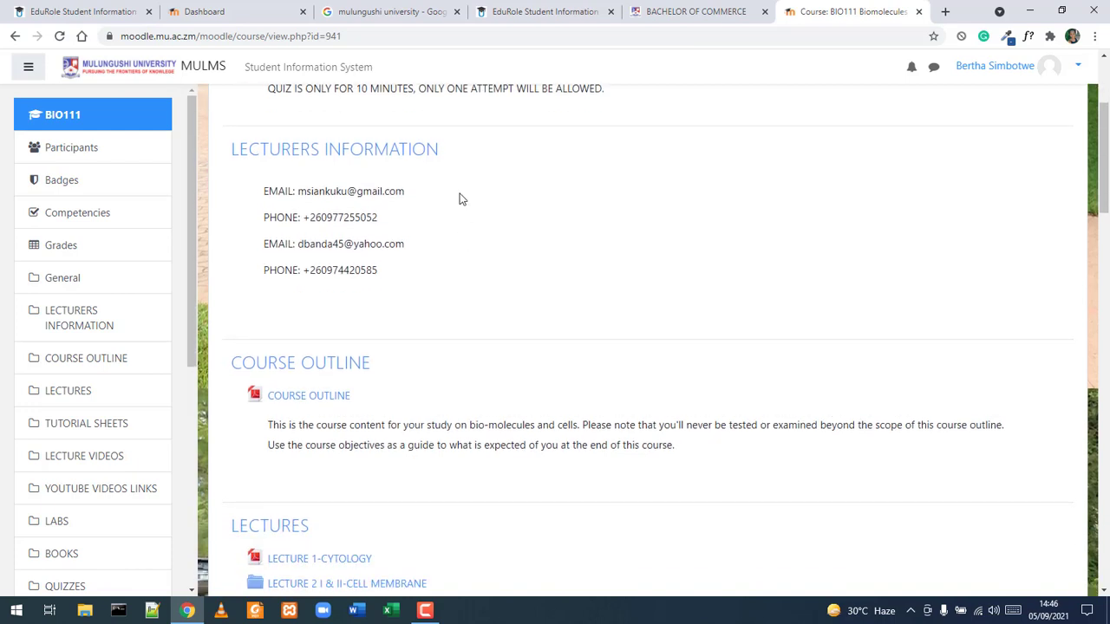
scroll(444, 170, "down", 4)
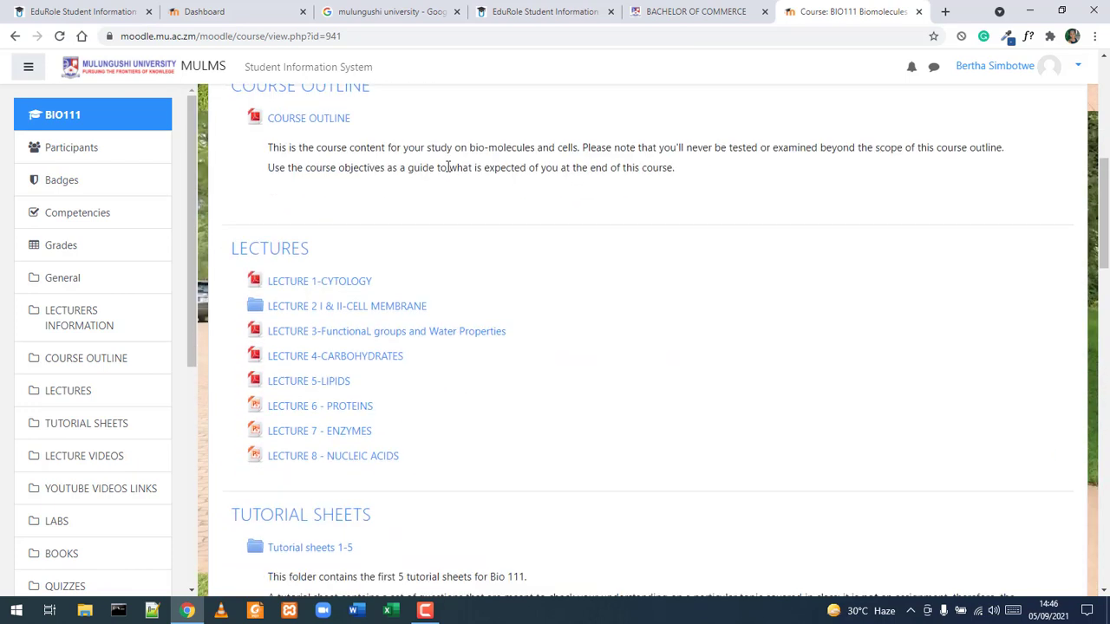
scroll(409, 173, "up", 2)
scroll(422, 209, "down", 1)
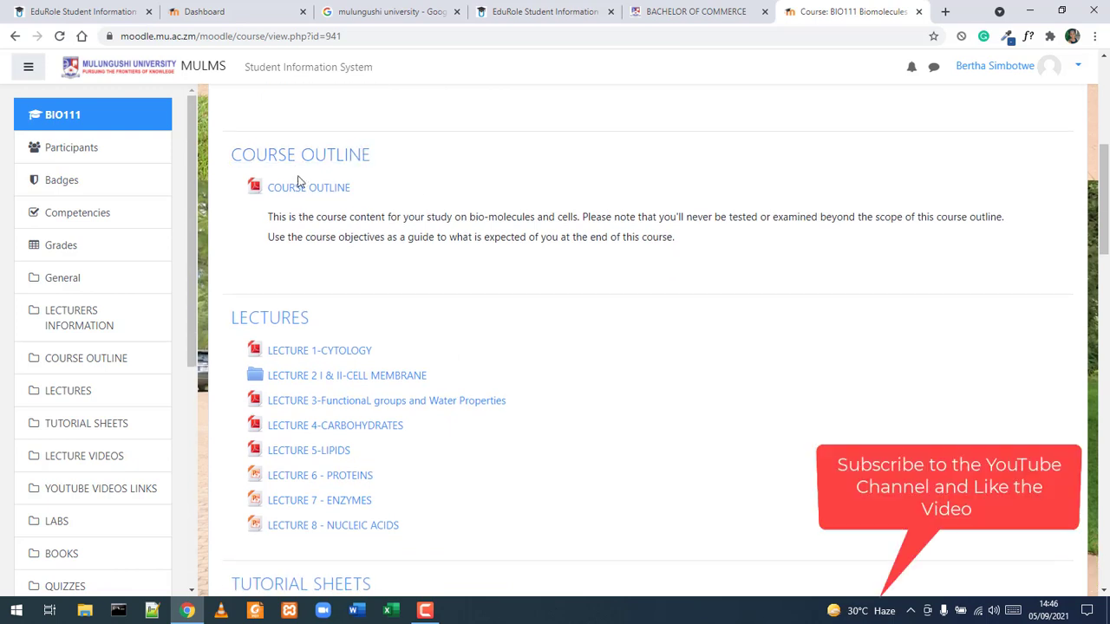
scroll(347, 277, "down", 2)
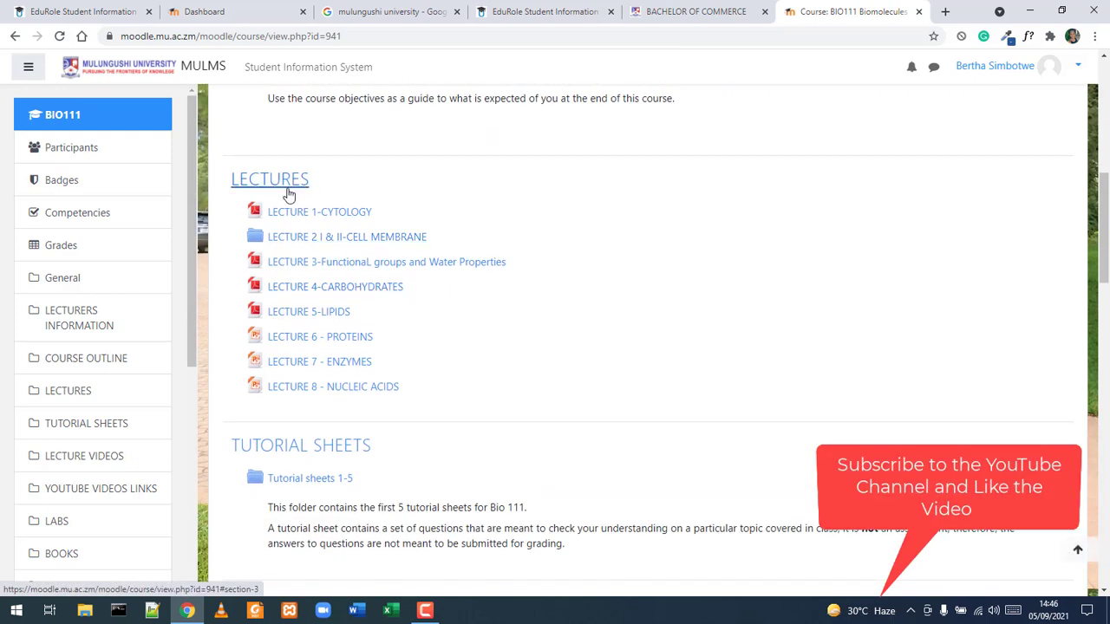
scroll(350, 322, "down", 2)
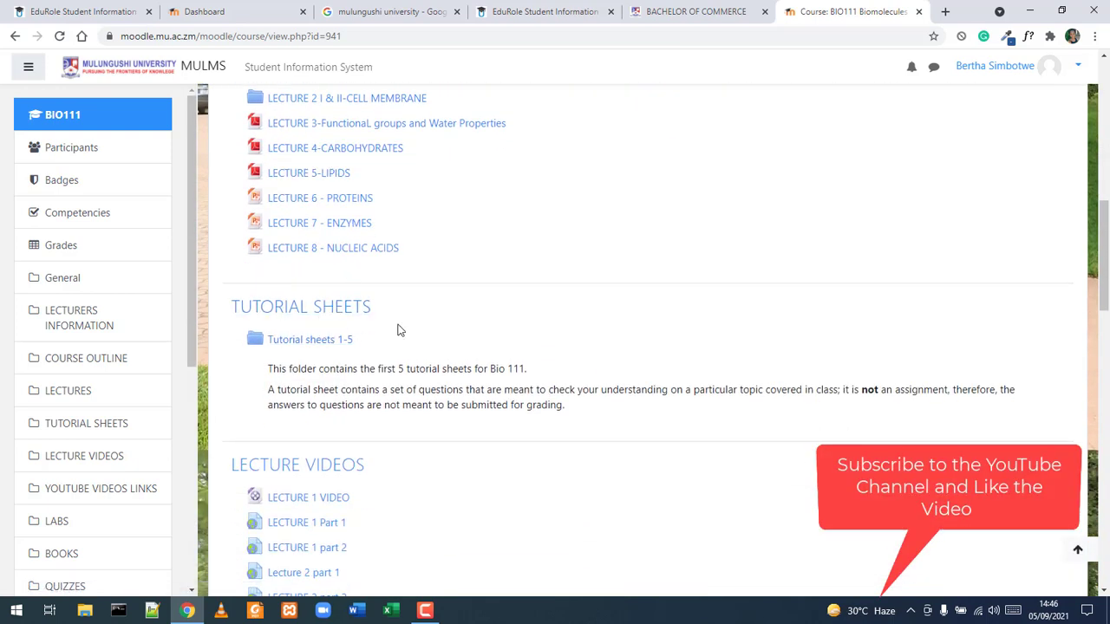
scroll(399, 329, "down", 1)
scroll(404, 361, "down", 2)
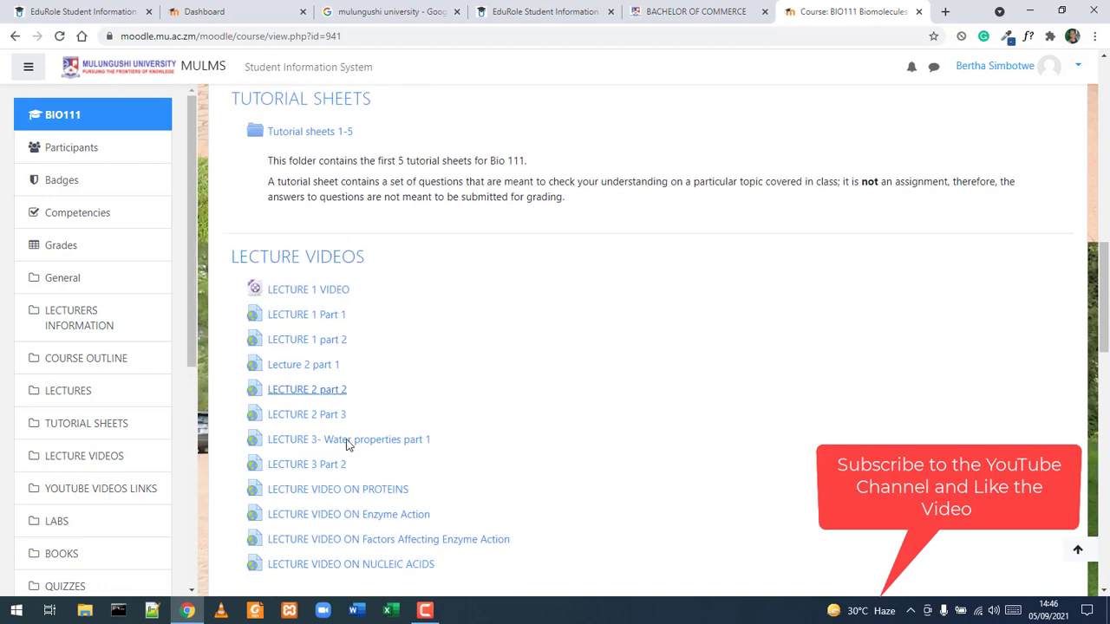
scroll(369, 413, "down", 6)
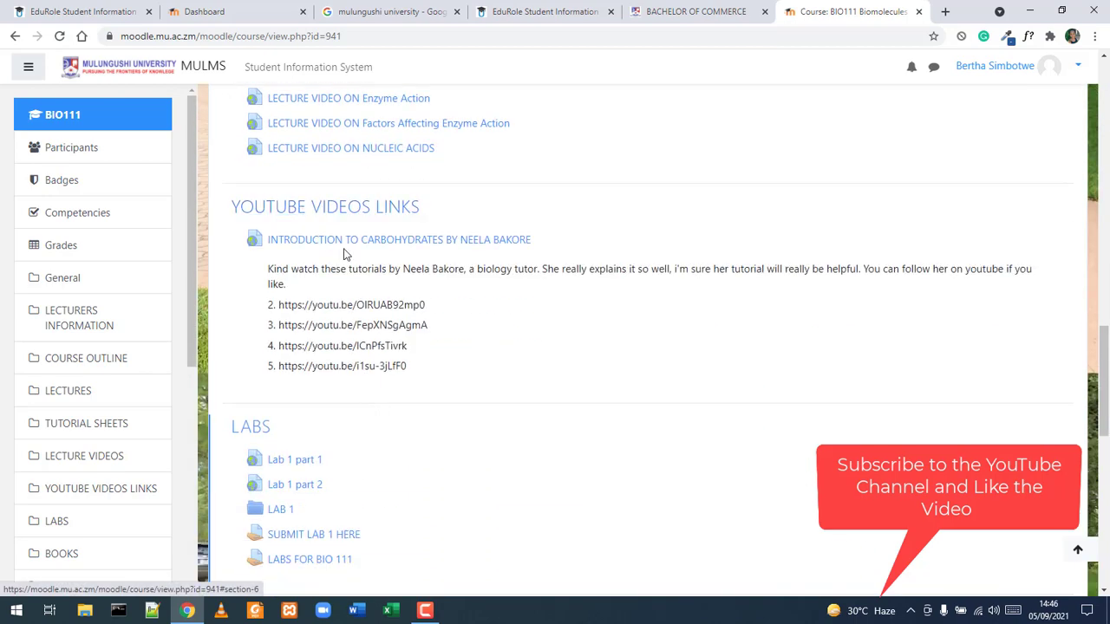
scroll(412, 348, "down", 3)
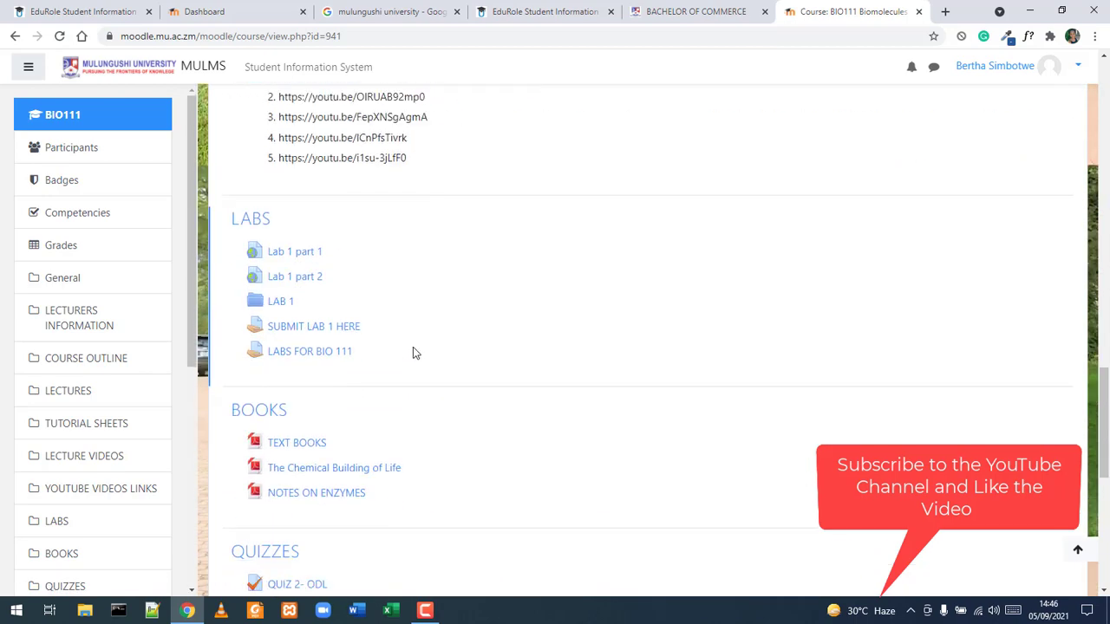
scroll(277, 251, "down", 2)
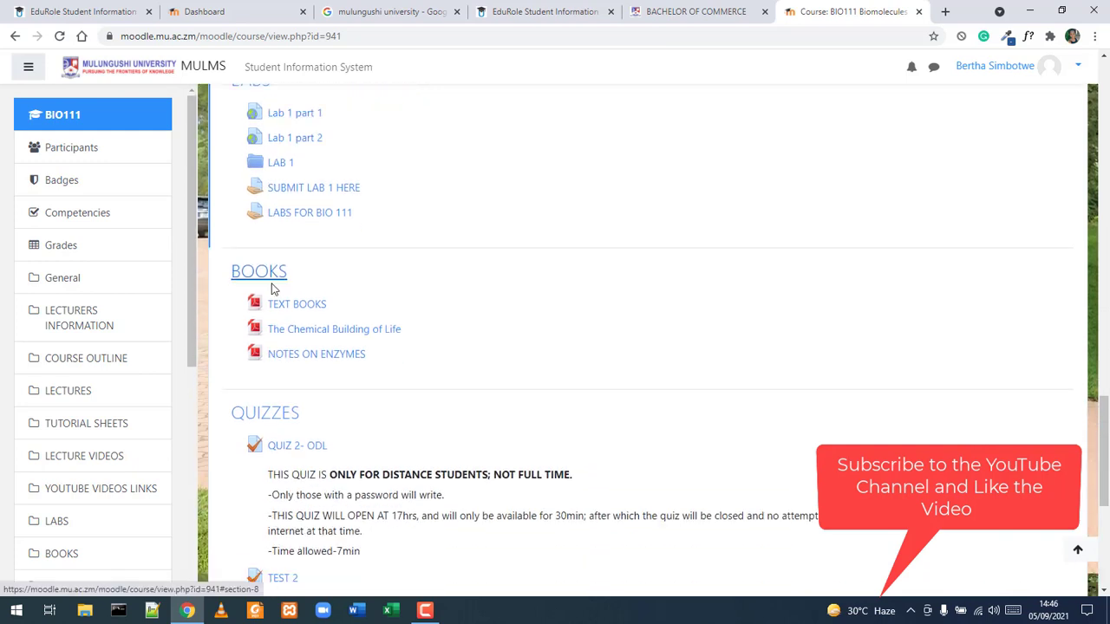
scroll(252, 290, "down", 3)
scroll(295, 308, "down", 2)
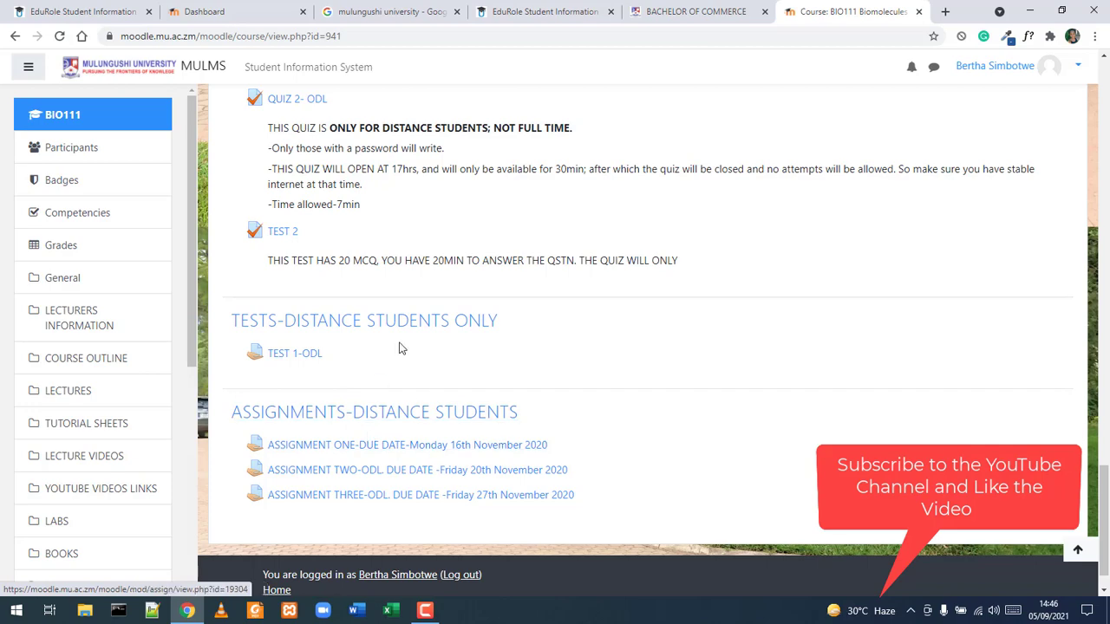
scroll(423, 466, "up", 20)
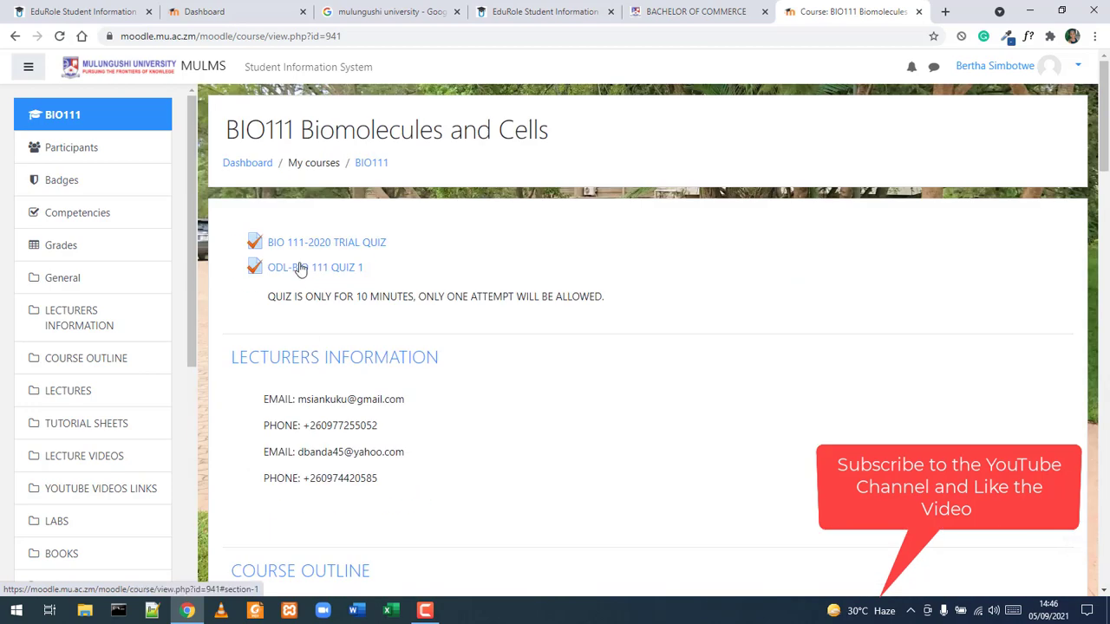
left_click(257, 168)
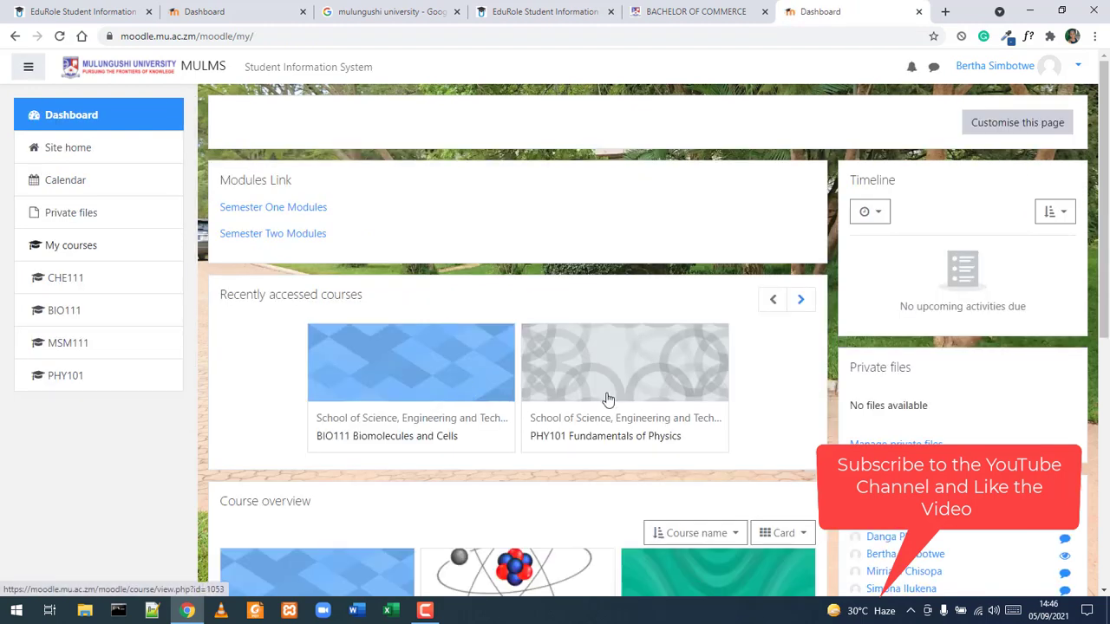
scroll(607, 398, "down", 3)
scroll(608, 397, "down", 3)
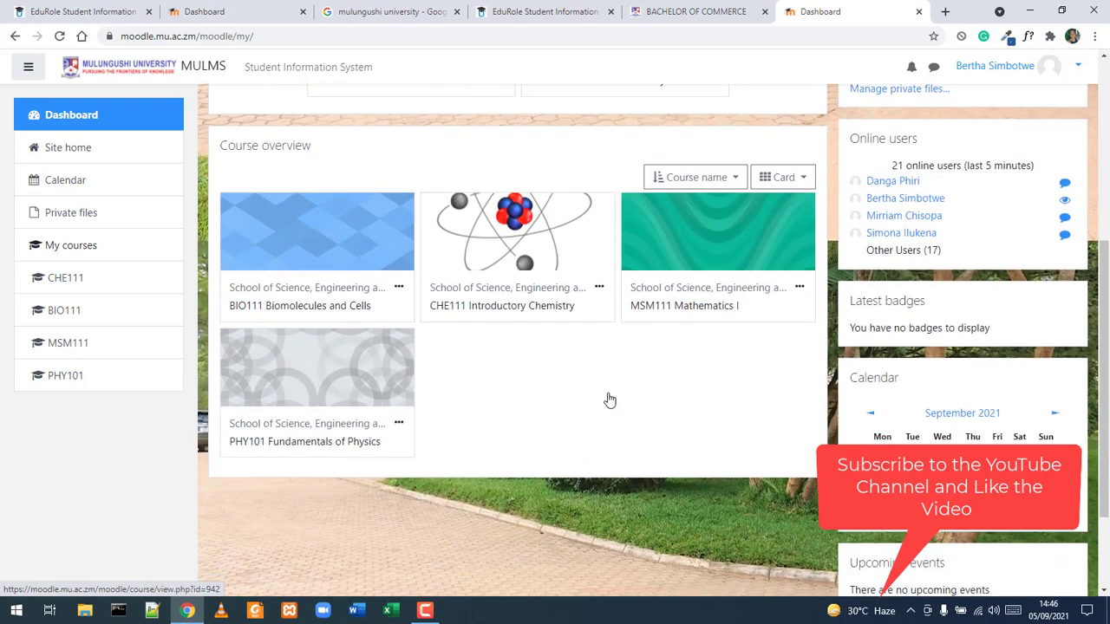
scroll(373, 240, "up", 1)
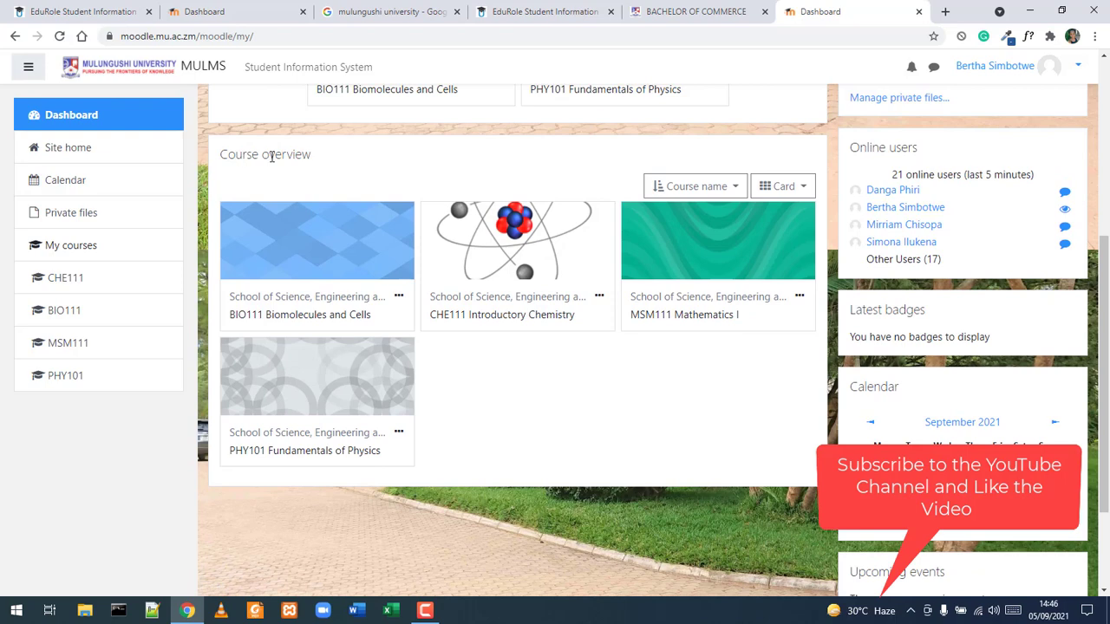
Open MSM111 Mathematics I and scroll through its announcements and topic sections, then back up.
left_click(639, 316)
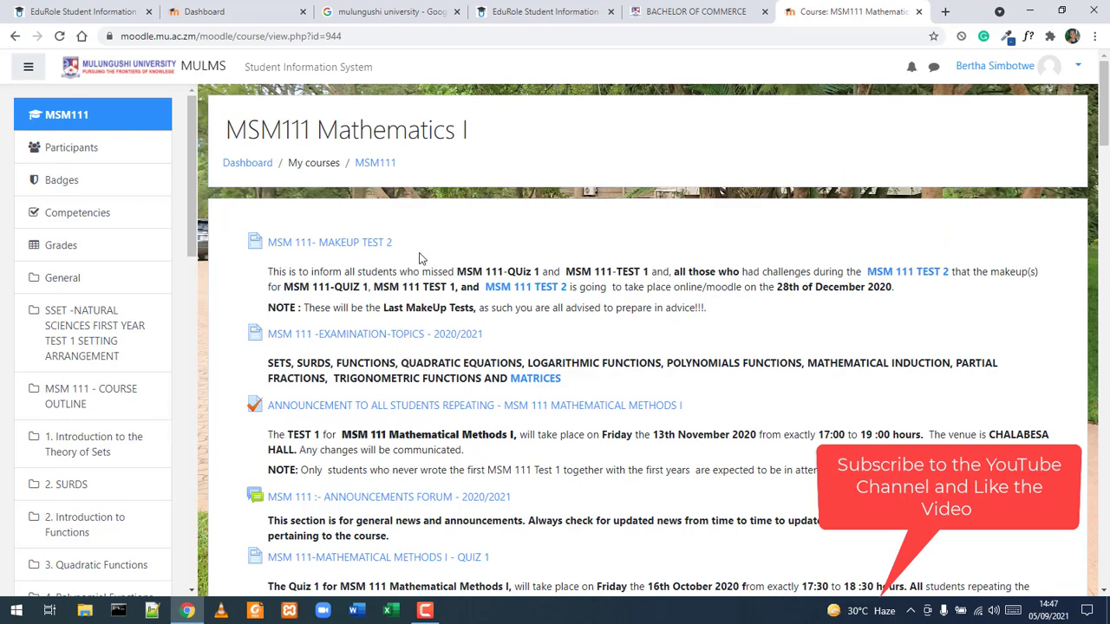
scroll(419, 258, "down", 3)
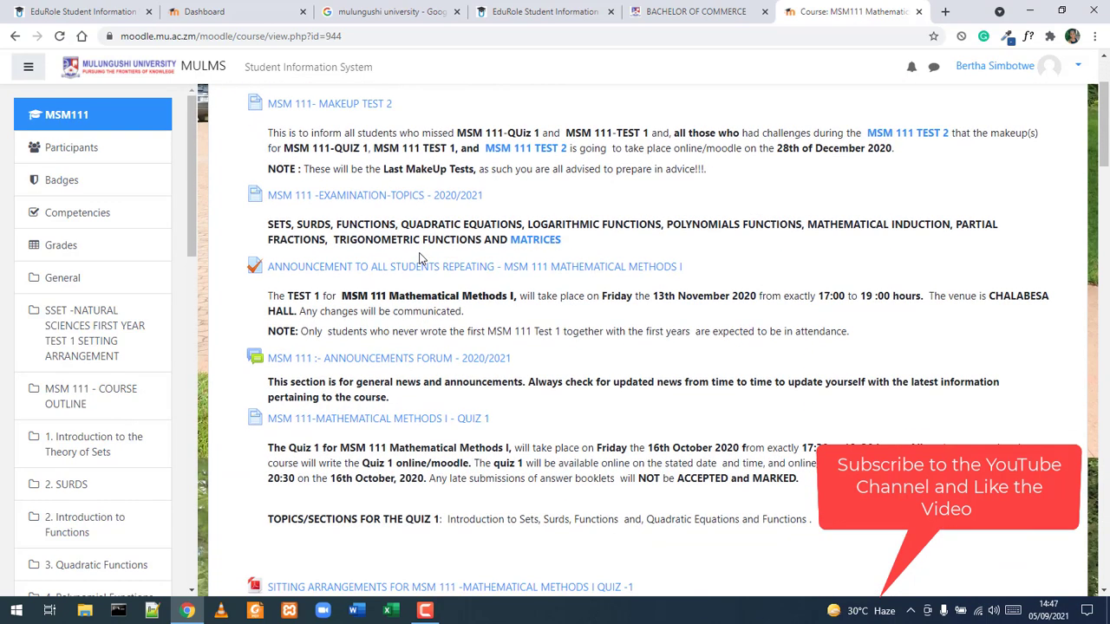
scroll(420, 258, "up", 3)
scroll(411, 277, "down", 2)
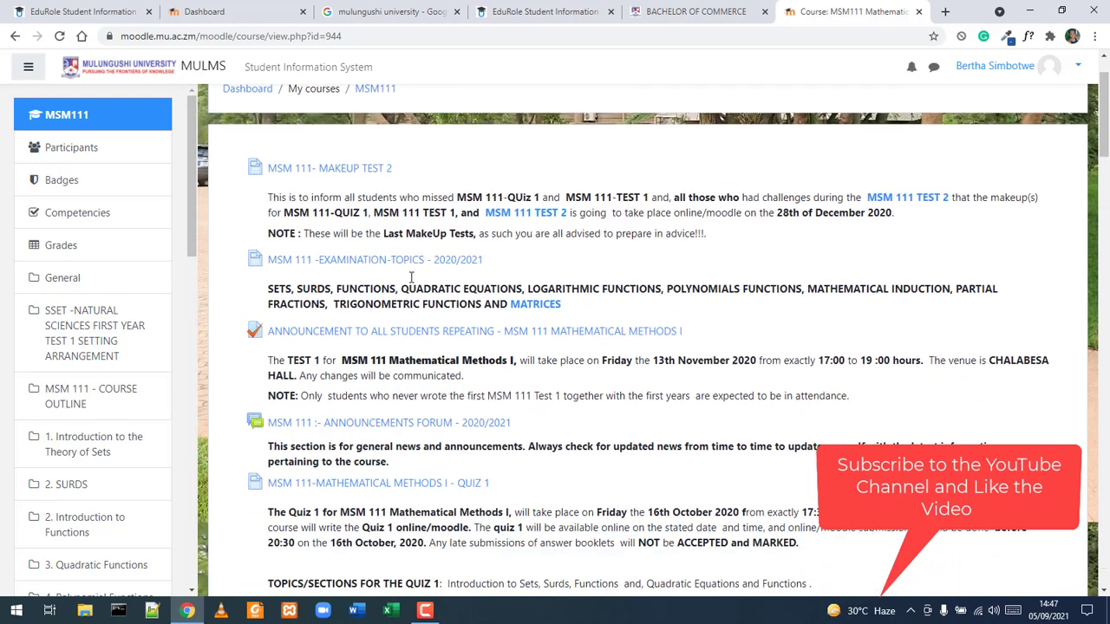
scroll(411, 278, "down", 3)
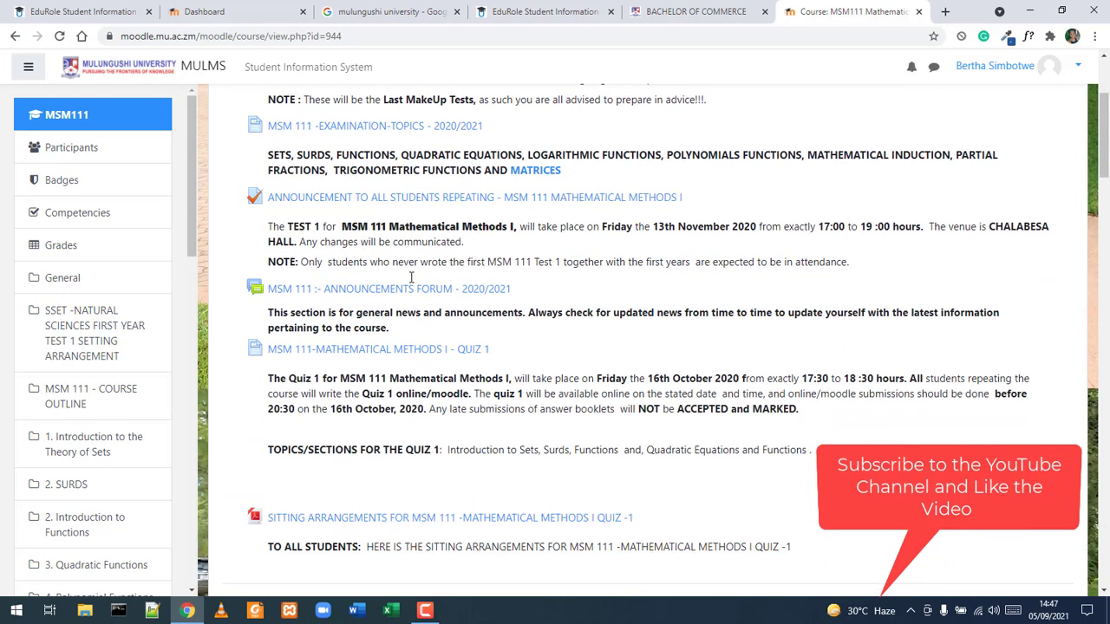
scroll(411, 277, "down", 3)
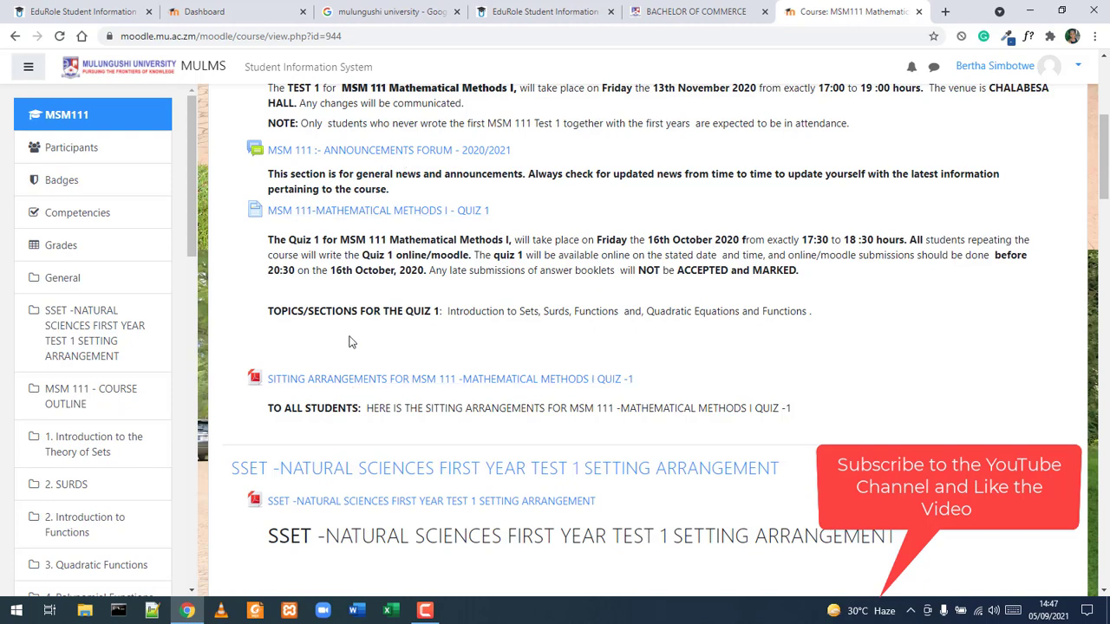
scroll(351, 306, "down", 3)
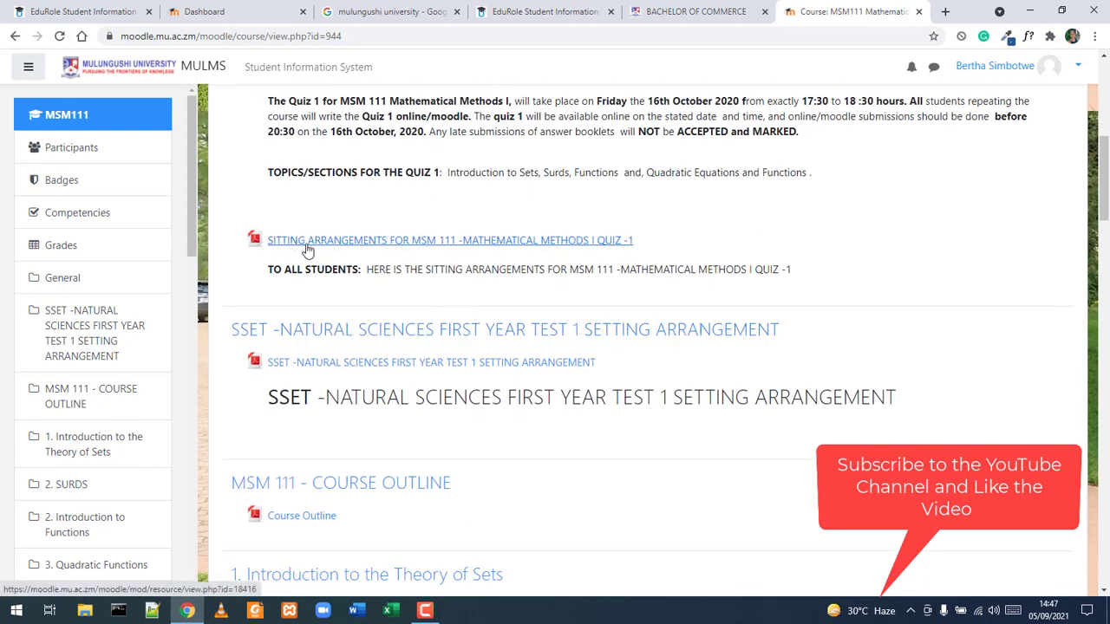
scroll(315, 269, "down", 1)
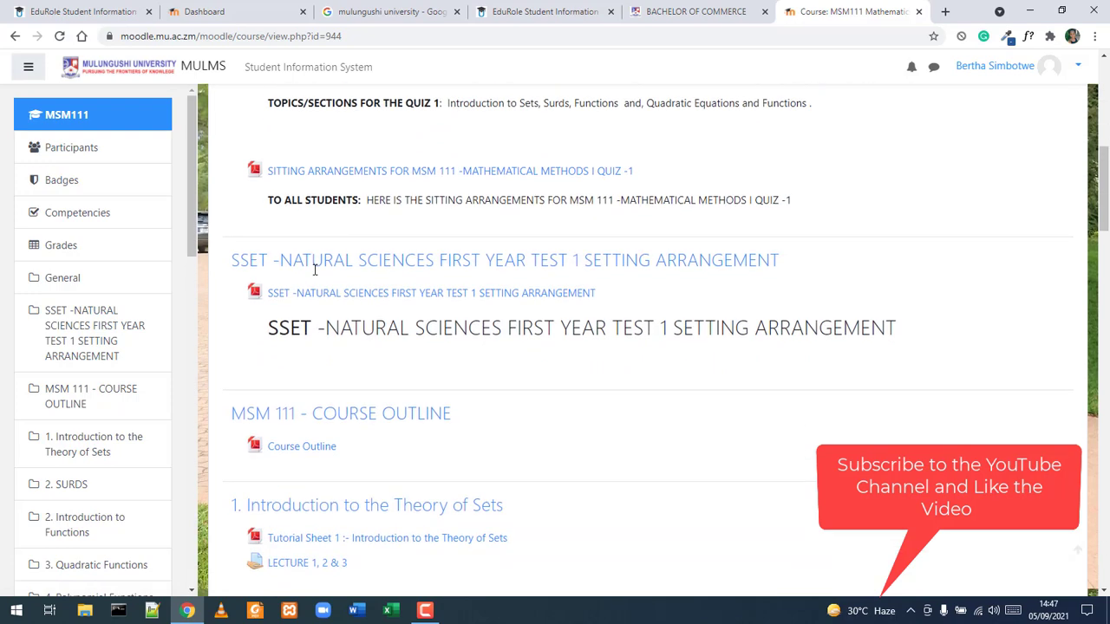
scroll(312, 278, "down", 4)
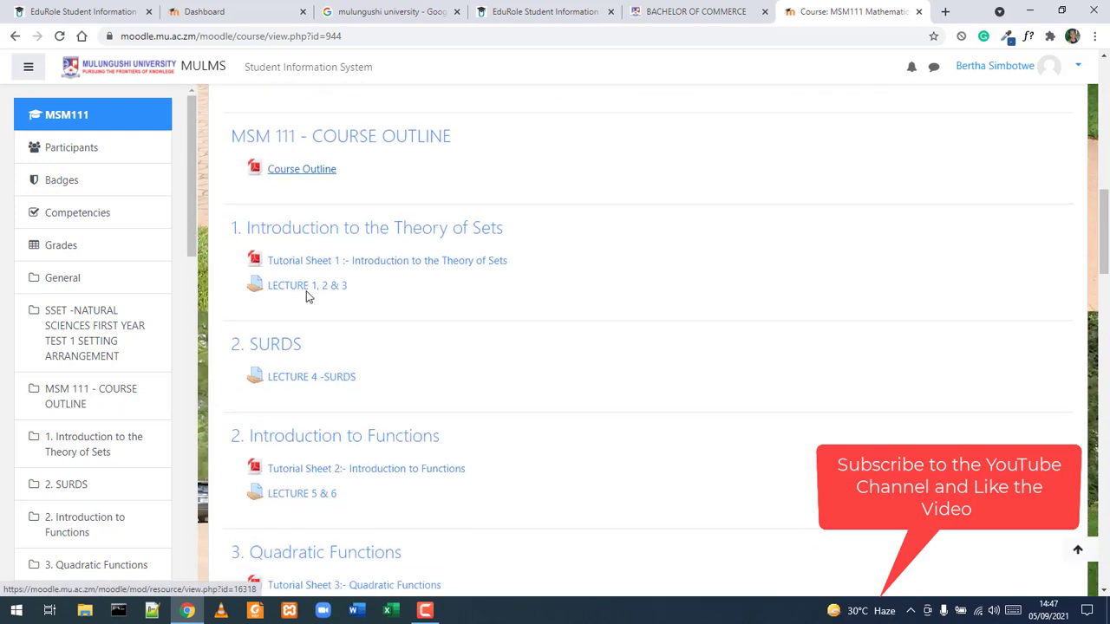
scroll(308, 295, "down", 4)
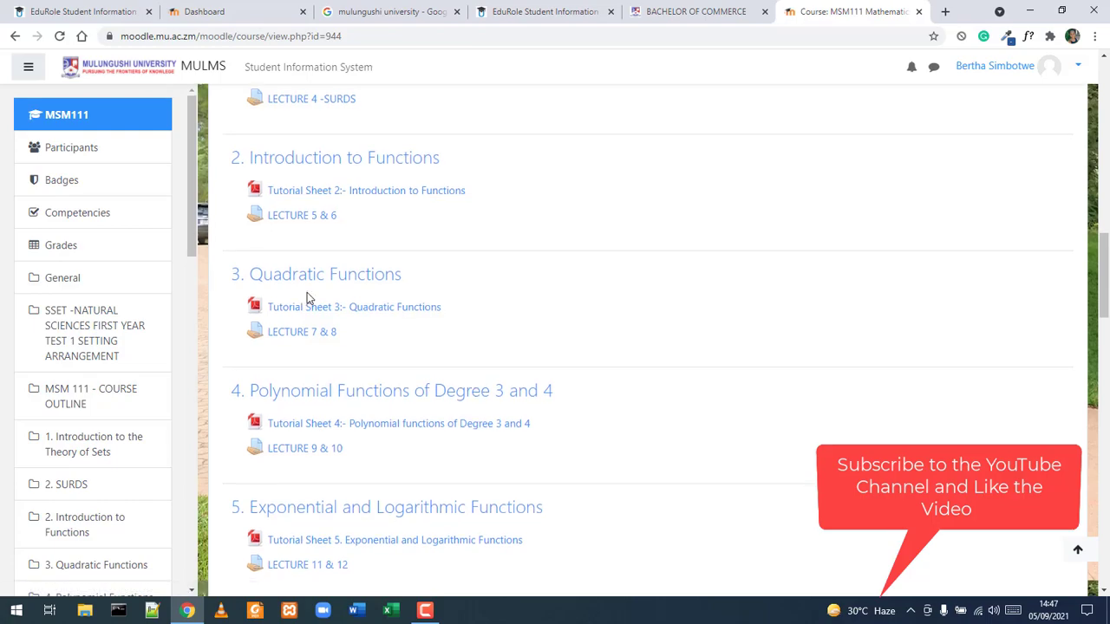
scroll(308, 297, "down", 13)
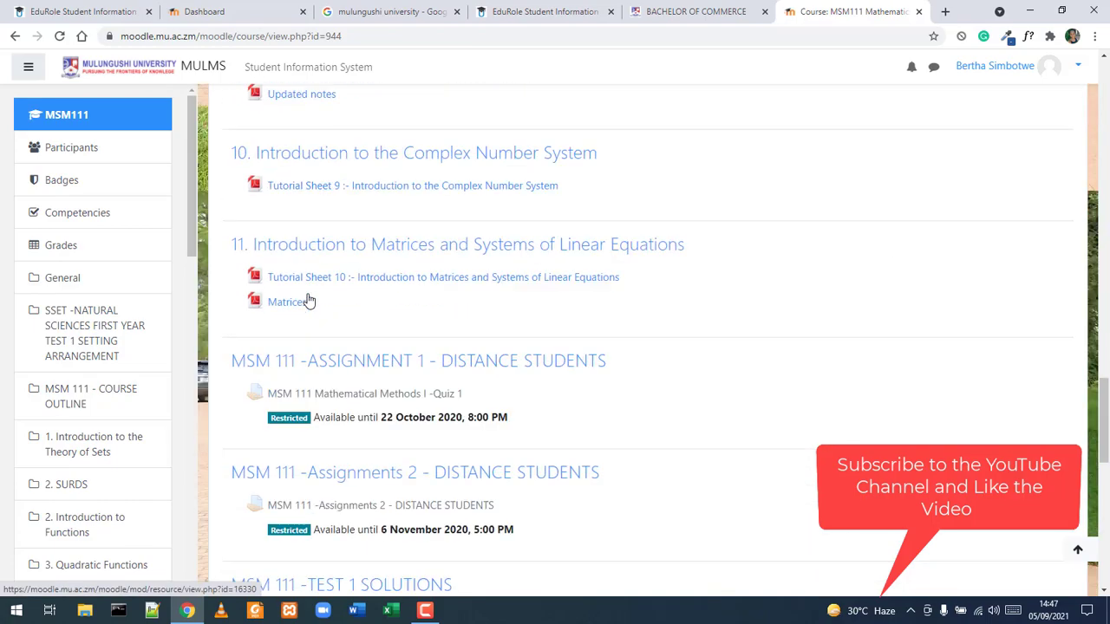
scroll(308, 300, "down", 3)
scroll(309, 300, "up", 20)
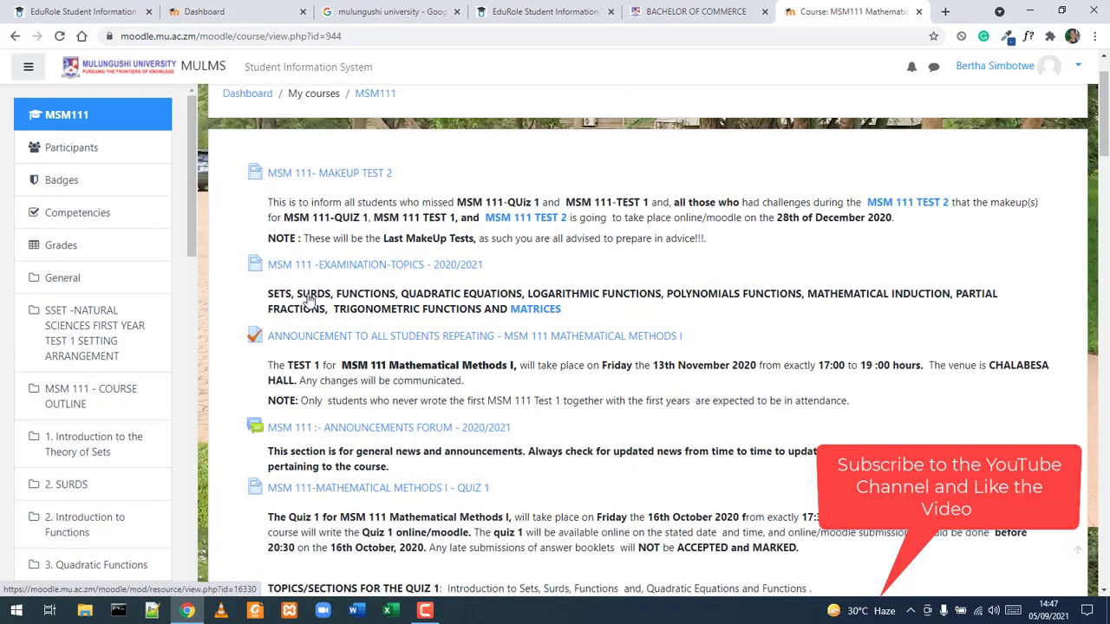
scroll(307, 298, "up", 1)
From the Bachelor of Commerce page, open First year orientation 2021 and scroll to the Semester I 2021/2022 fee tables.
left_click(668, 11)
mouse_move(813, 89)
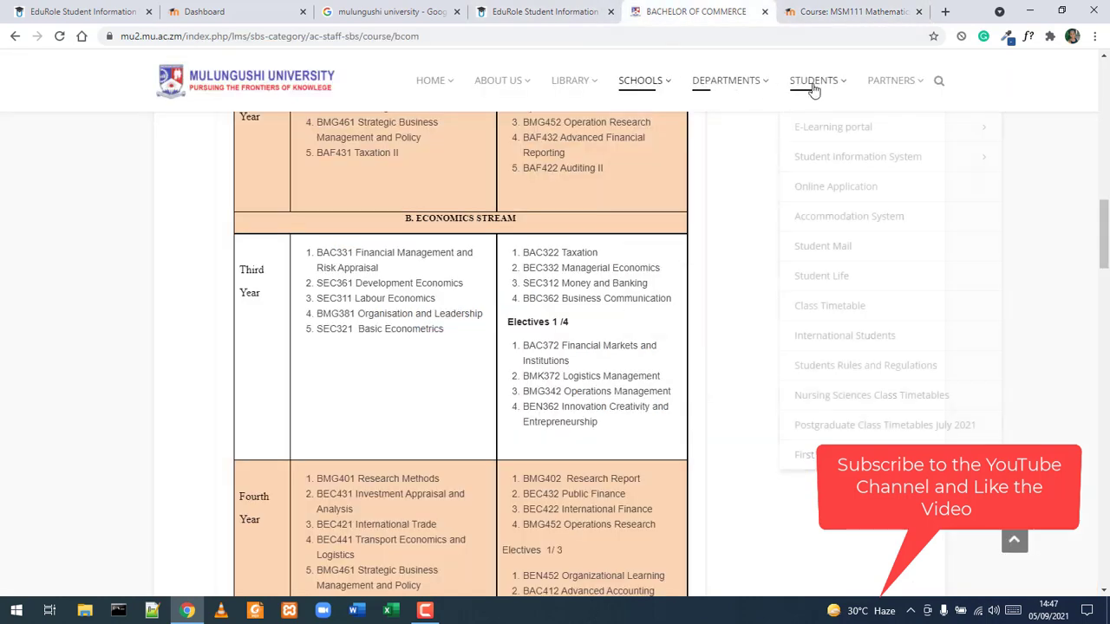
left_click(811, 455)
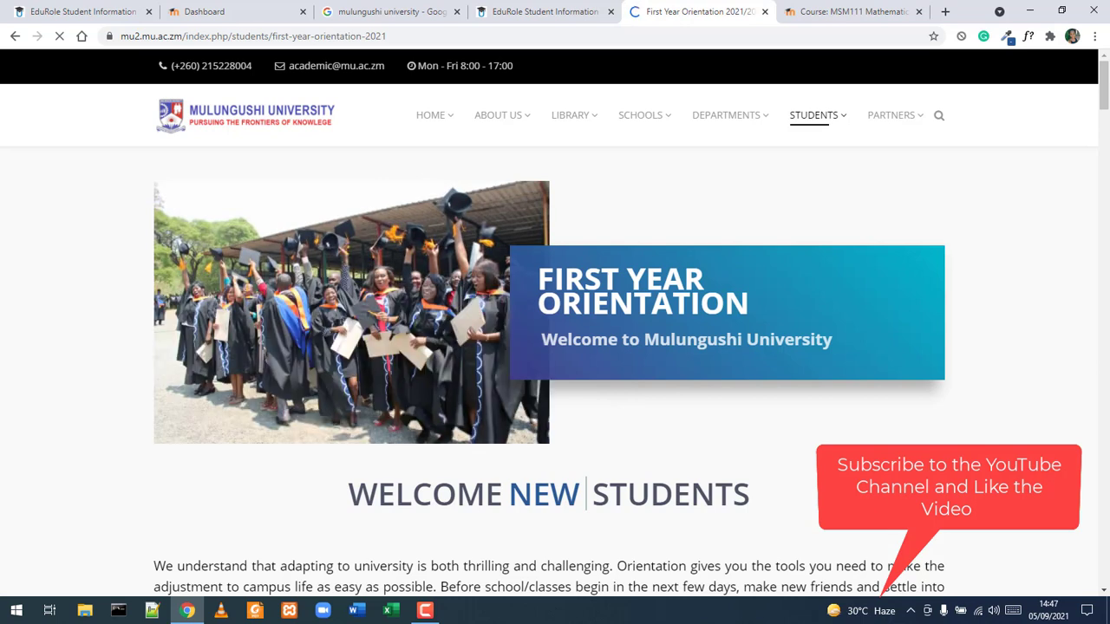
mouse_move(710, 233)
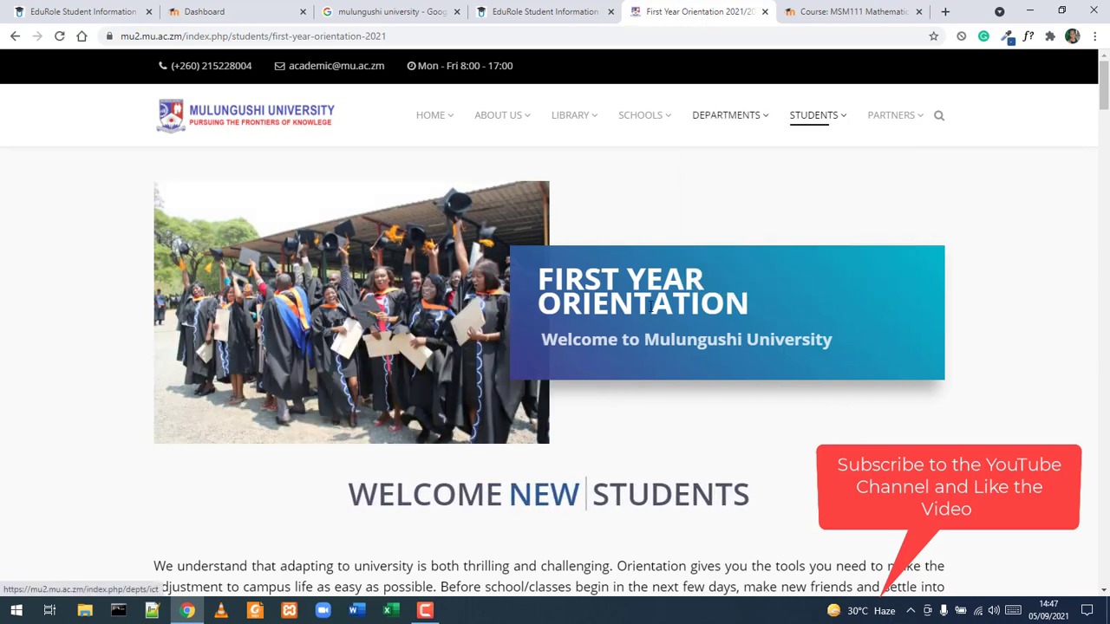
scroll(636, 319, "down", 15)
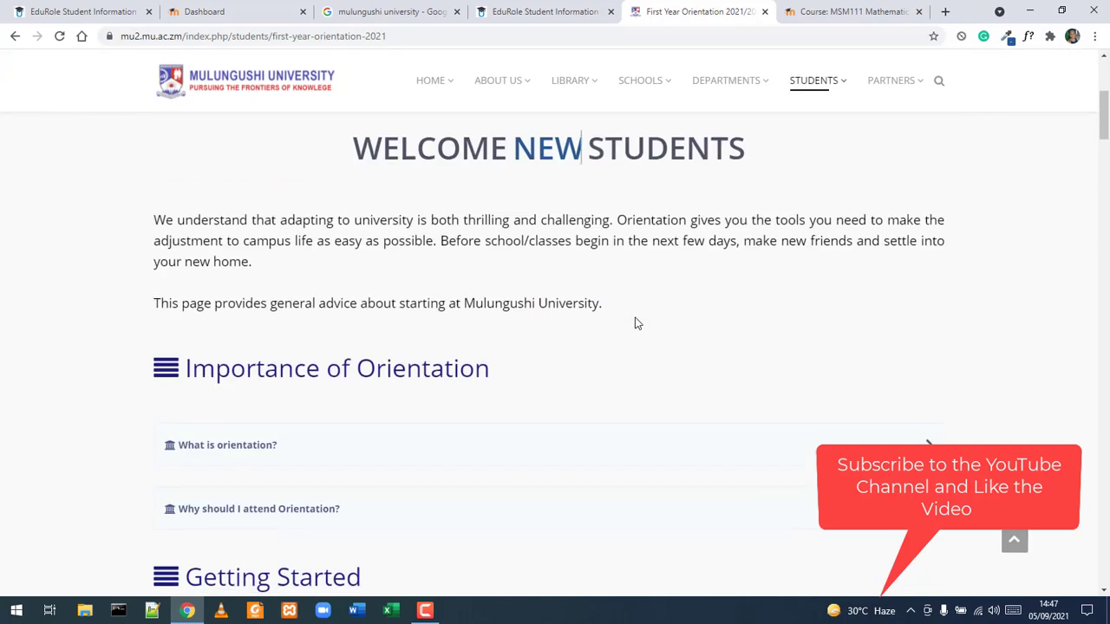
scroll(634, 324, "down", 7)
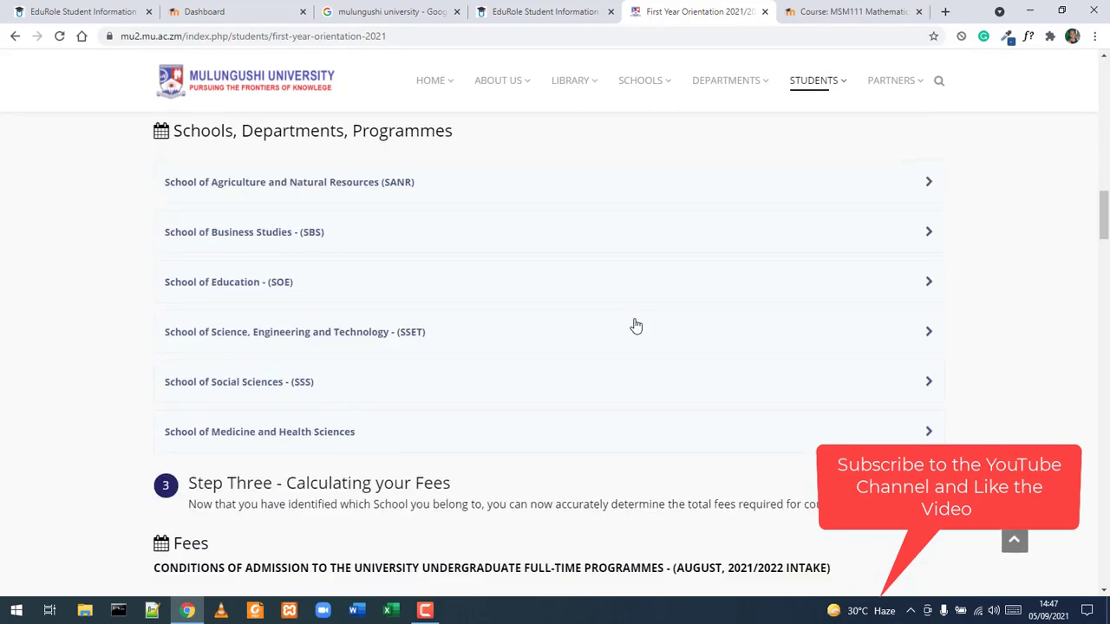
scroll(634, 324, "down", 6)
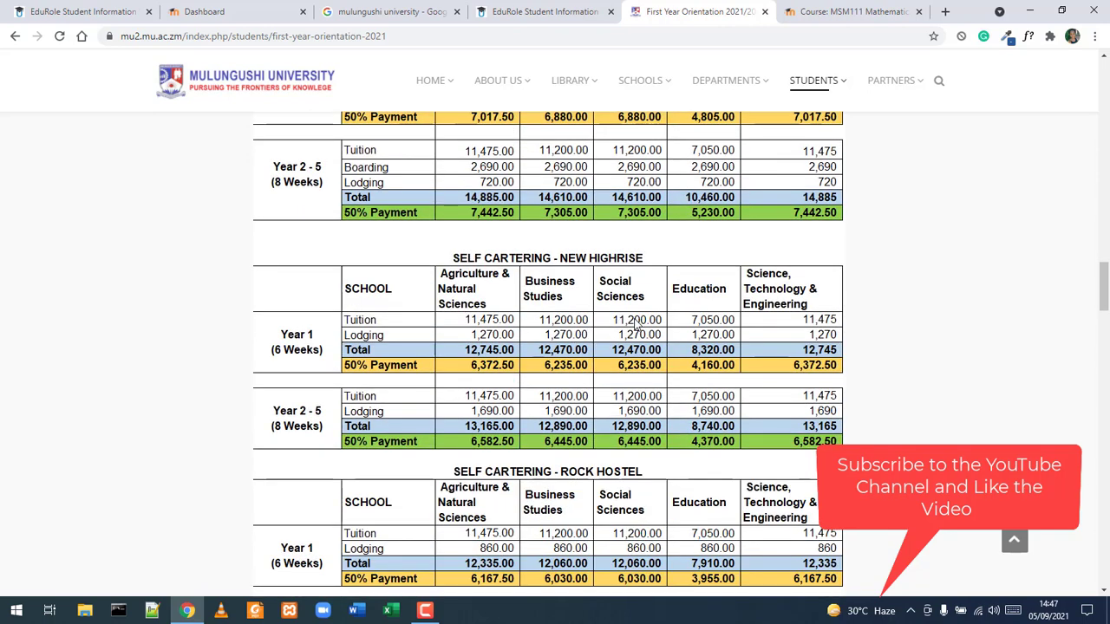
scroll(635, 324, "down", 3)
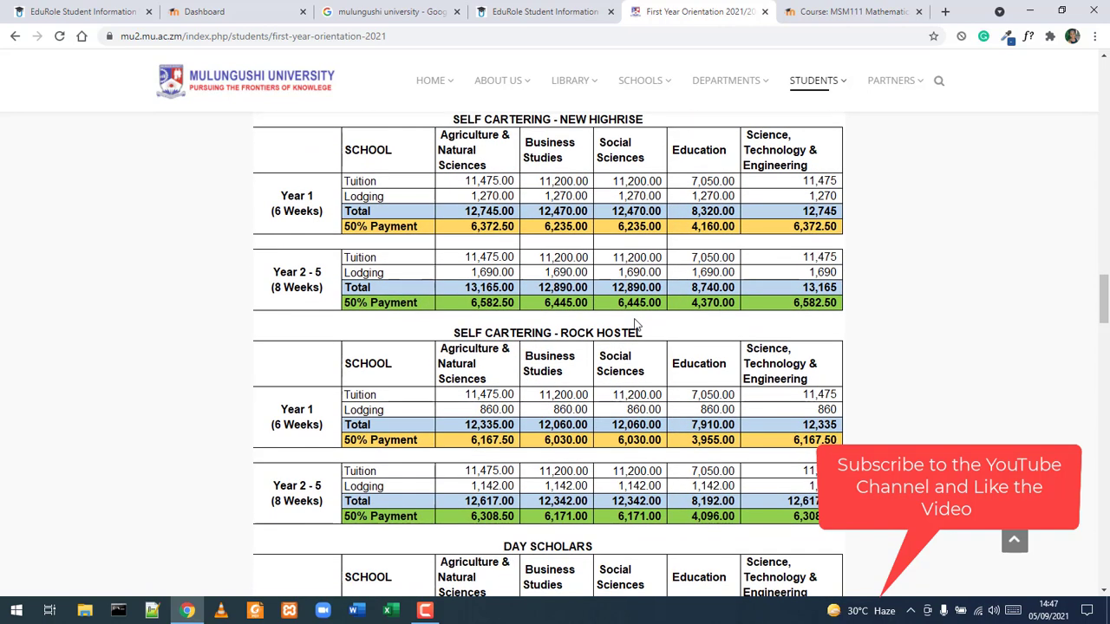
scroll(634, 324, "down", 3)
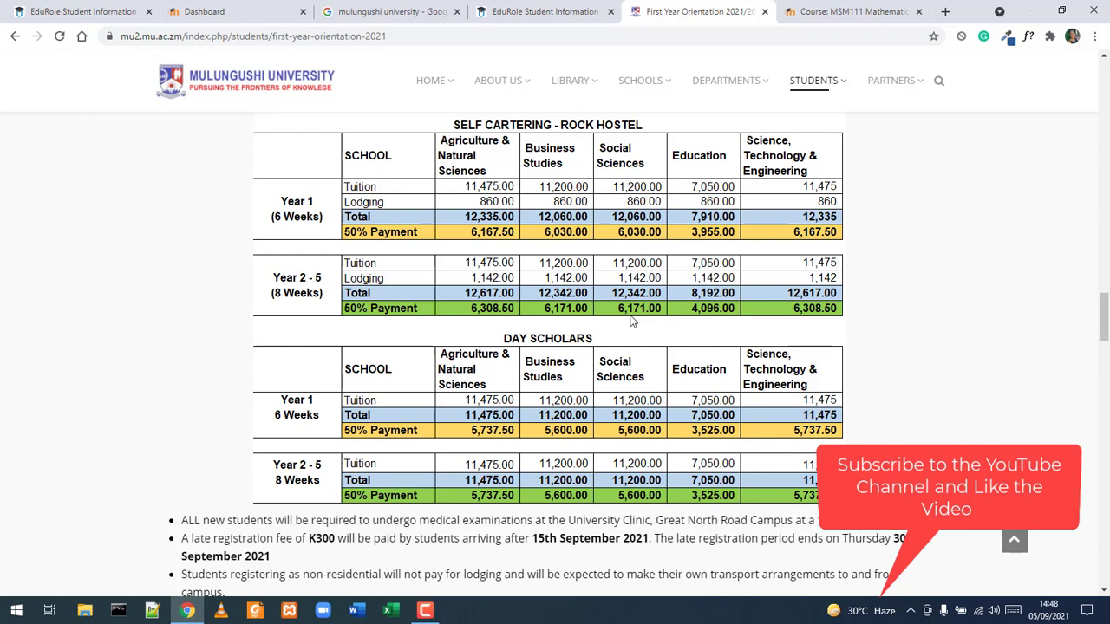
scroll(632, 321, "down", 6)
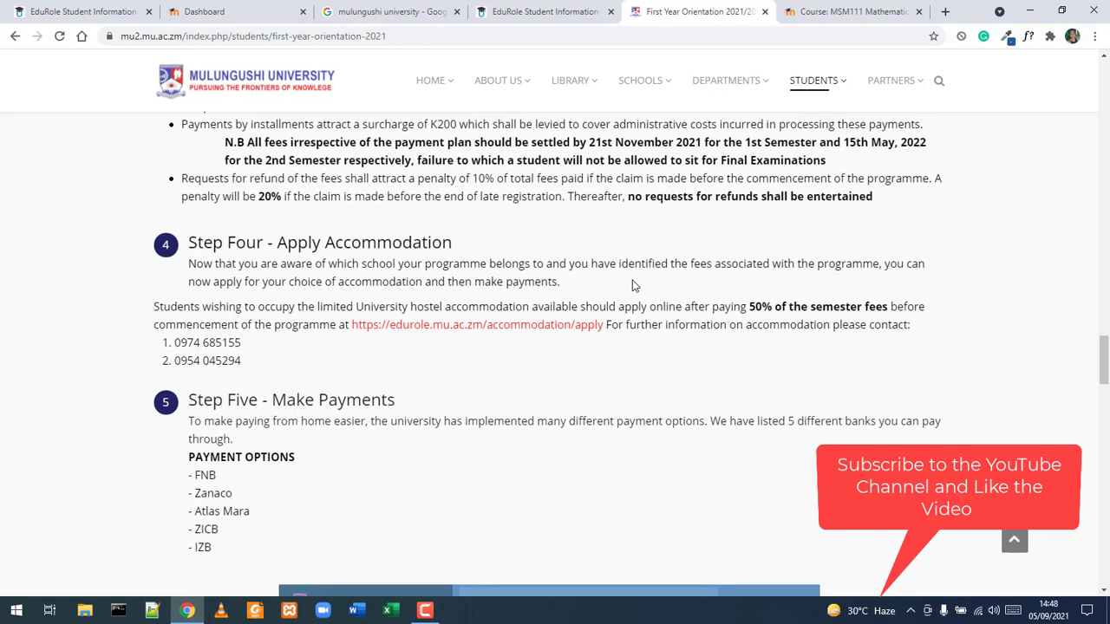
scroll(632, 285, "down", 3)
scroll(633, 284, "down", 10)
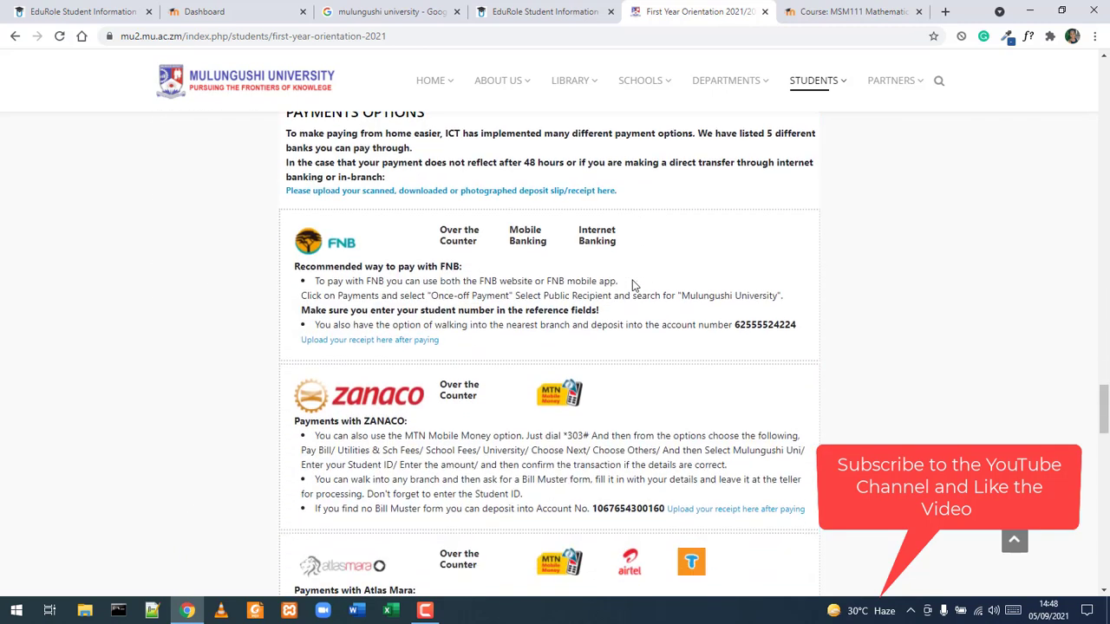
scroll(633, 285, "down", 5)
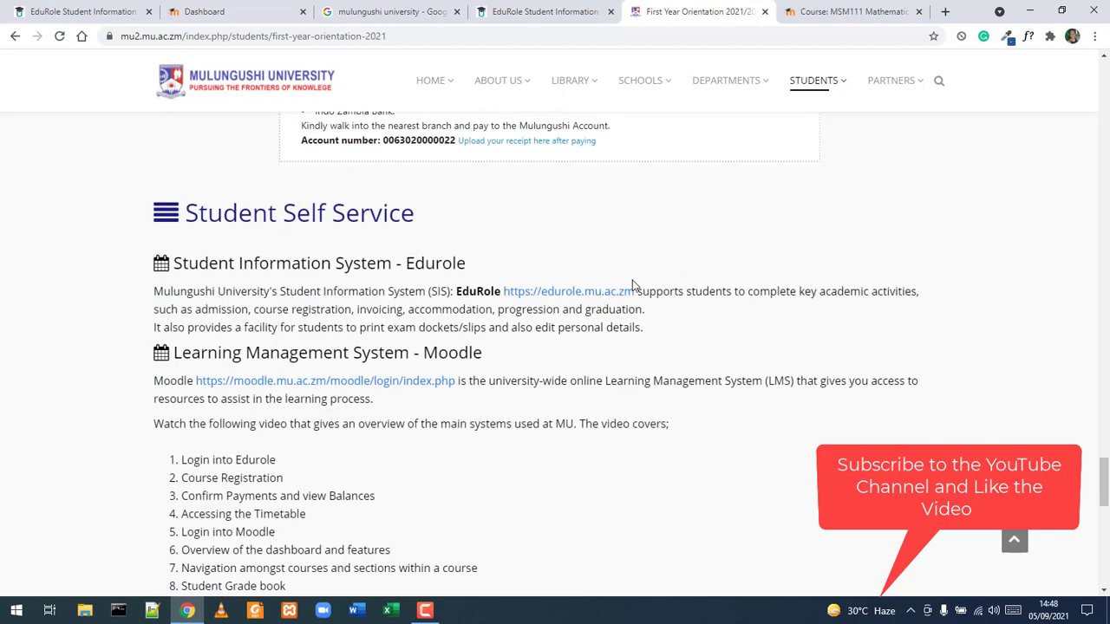